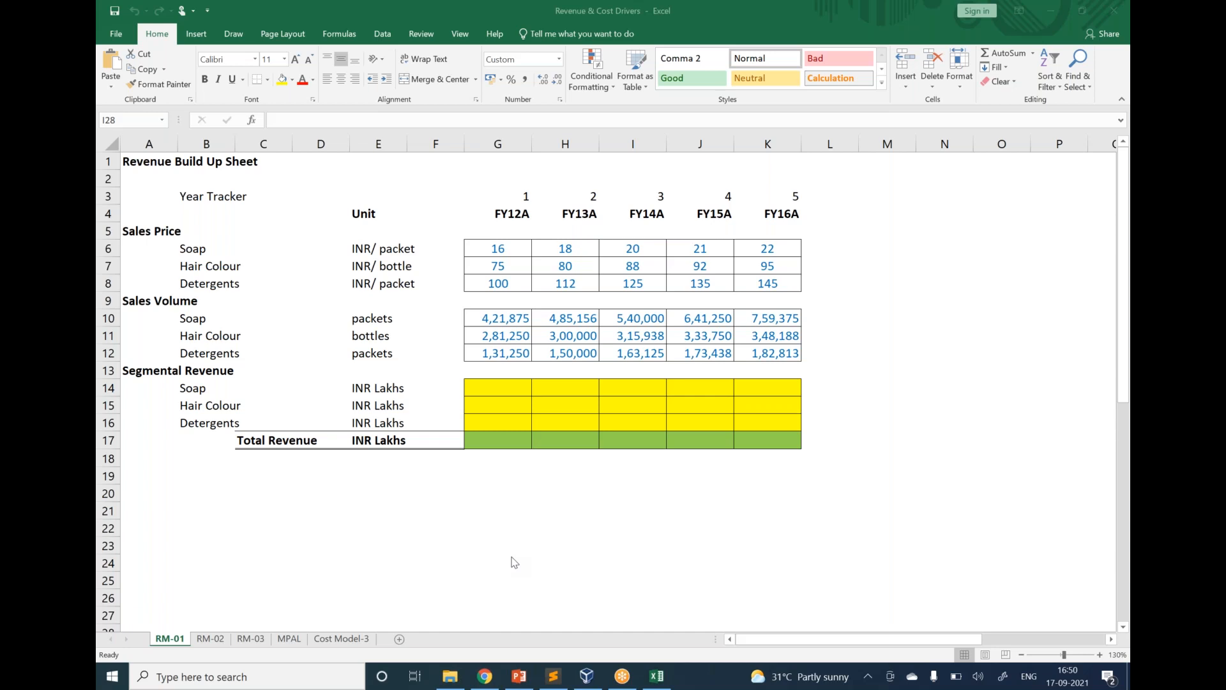
Switch to Sublime Text and write the note "Revenue= Selling price * quantity sold", followed by a blank line.
key(alt+Tab)
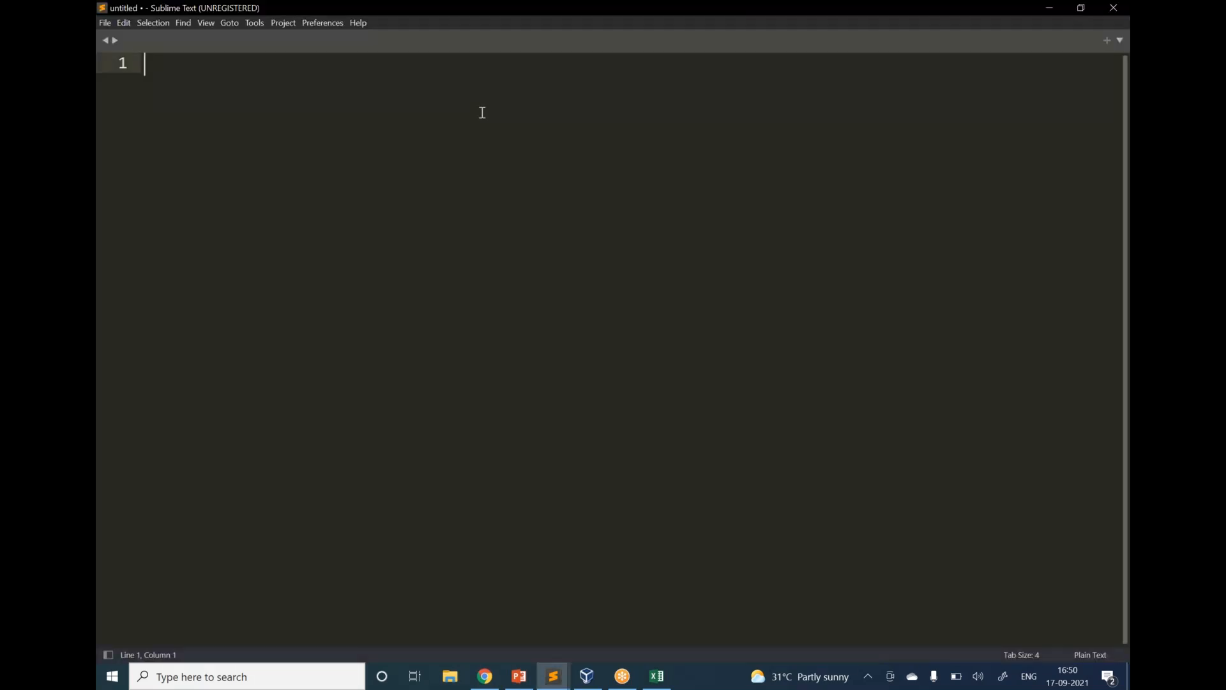
text(R)
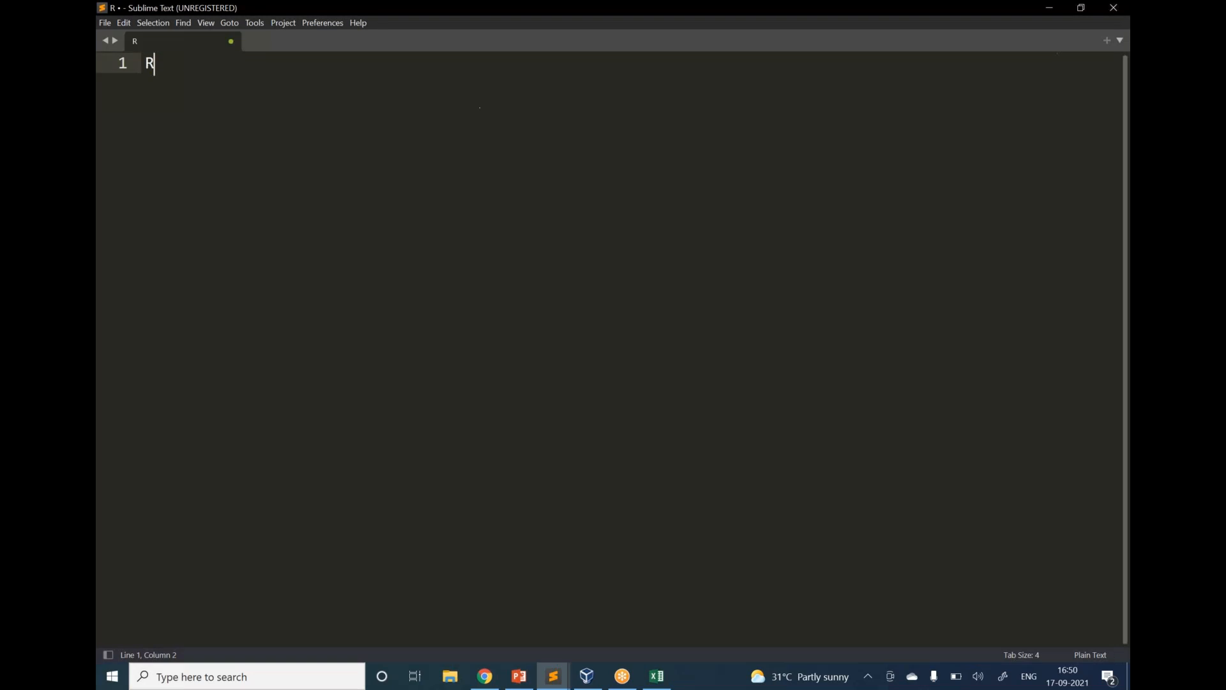
text(evenue= Selling price )
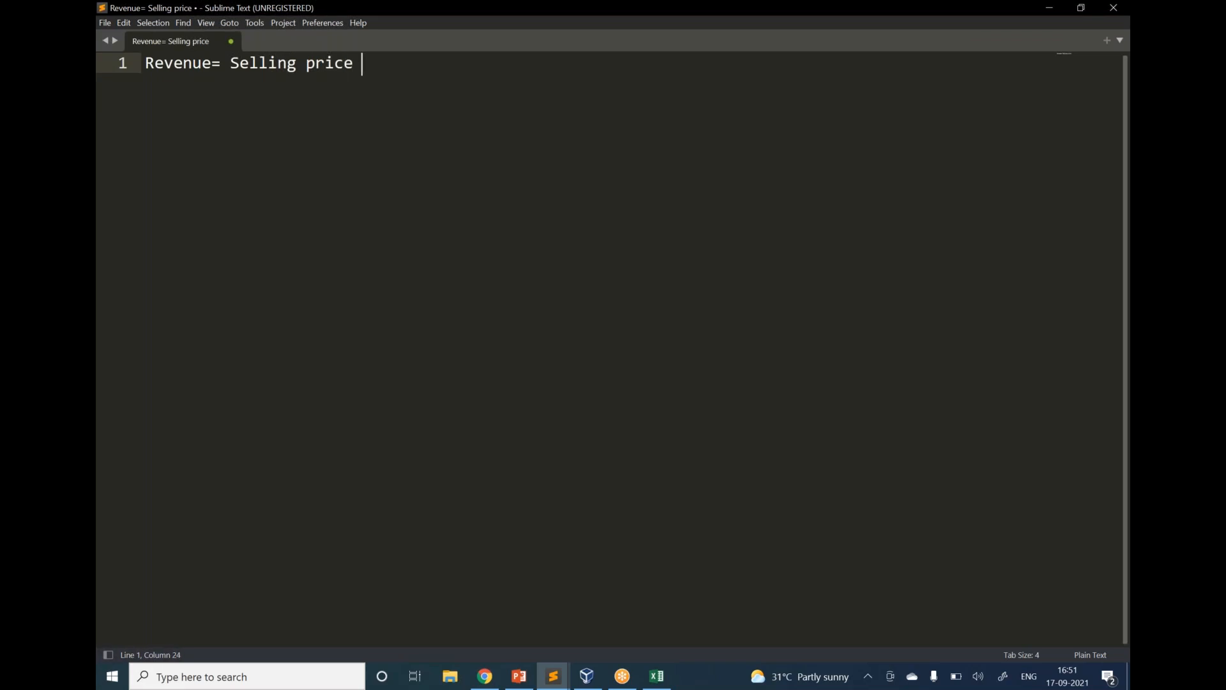
text(* quanti)
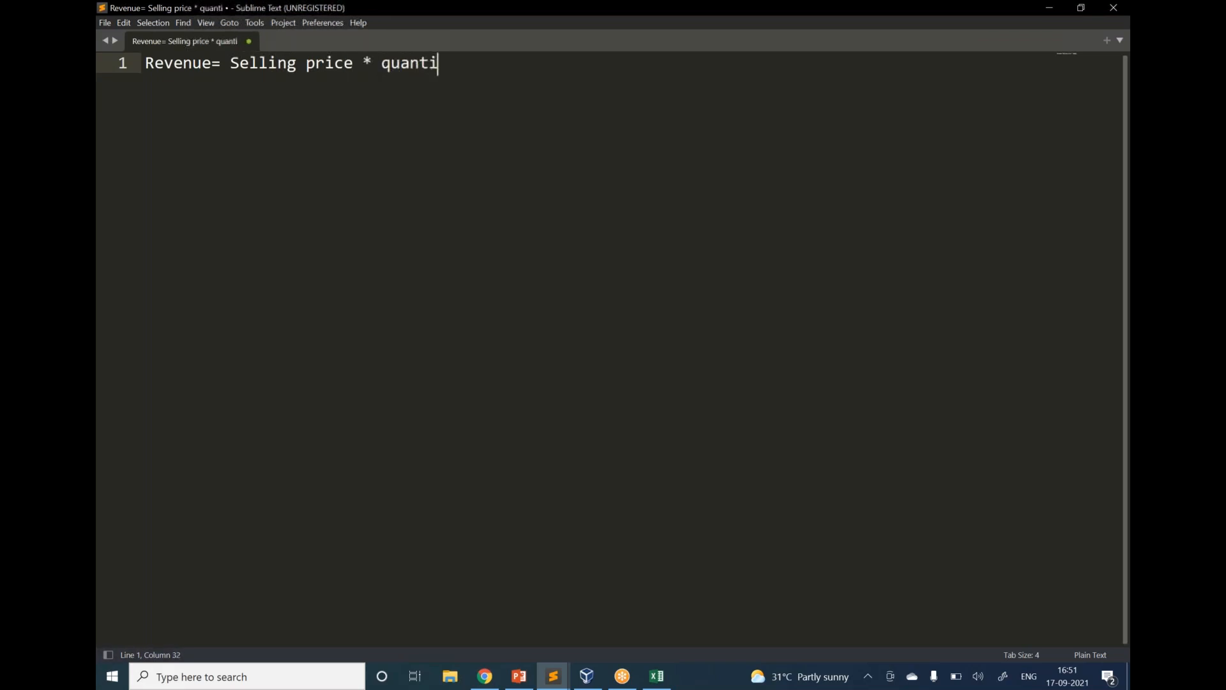
text(ty sold)
key(Return)
key(Return)
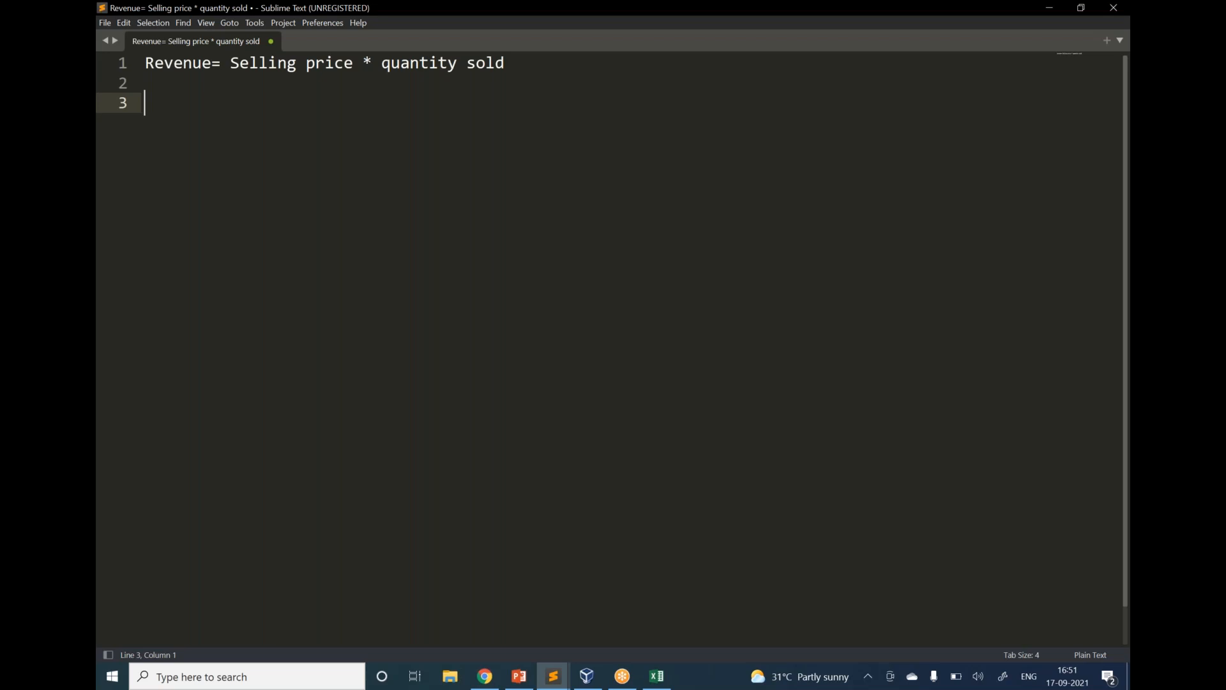
Add the note lines "Revenue Drivers" and "Cost Drivers : cost price * quntity sold" below the revenue formula.
text(Revenue Drivers)
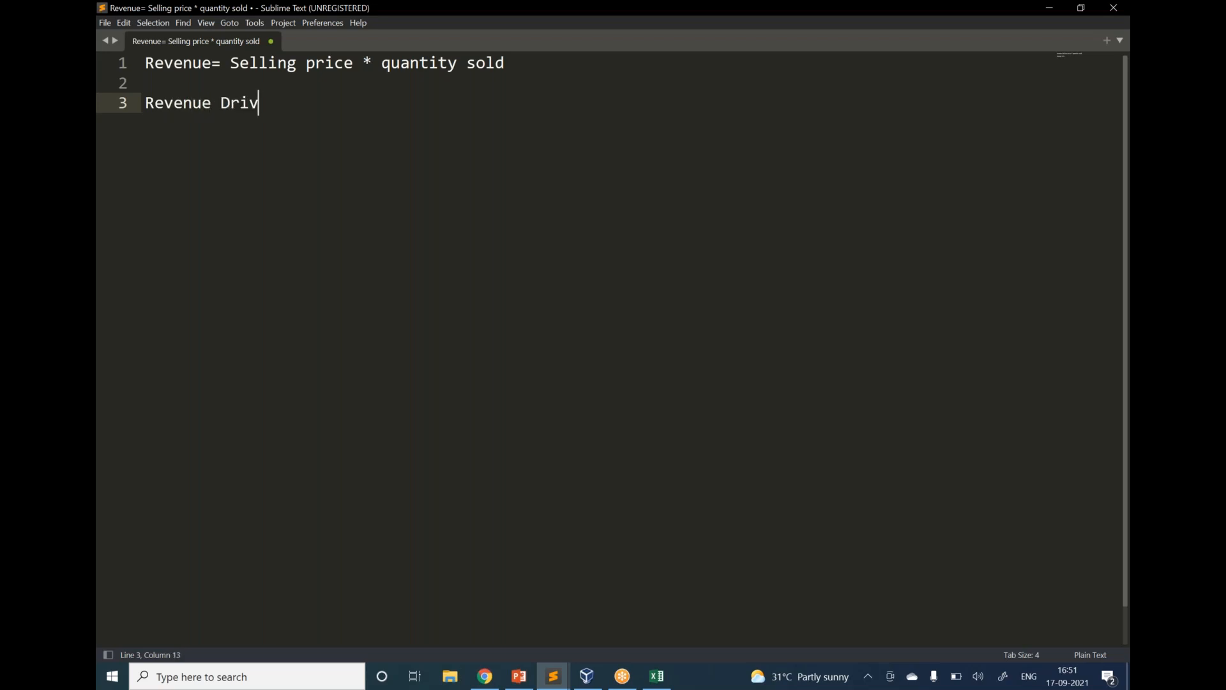
key(Return)
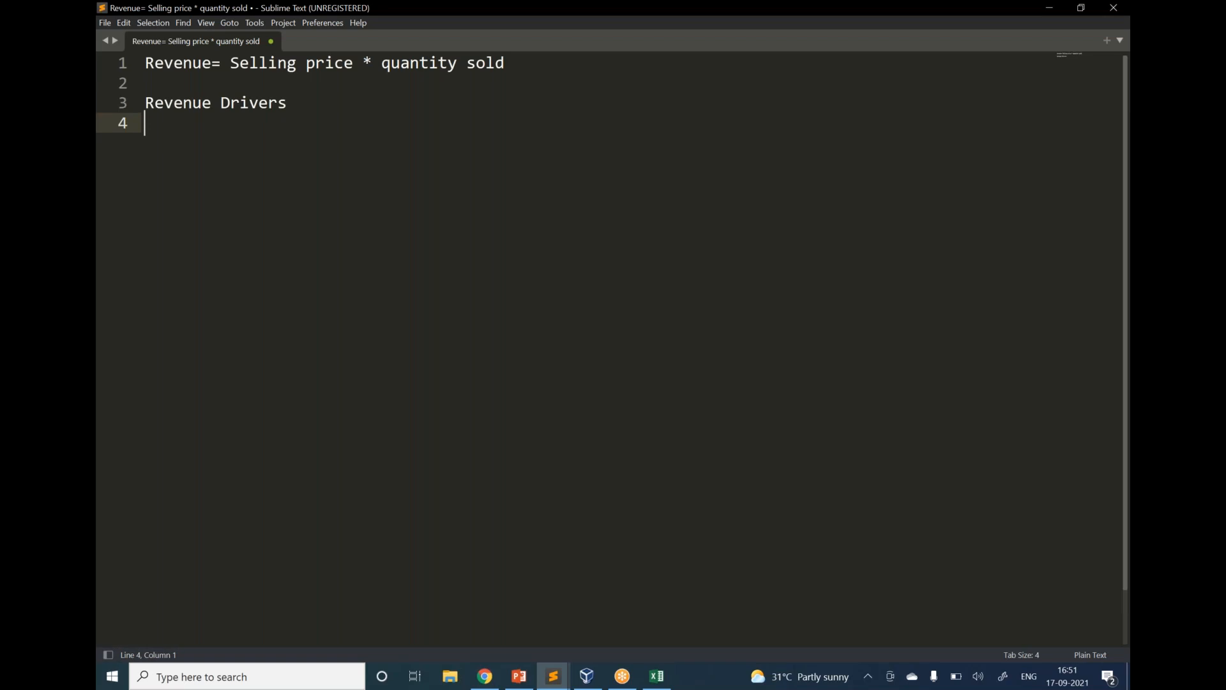
text(Cost Drivrivers : cost price * qun)
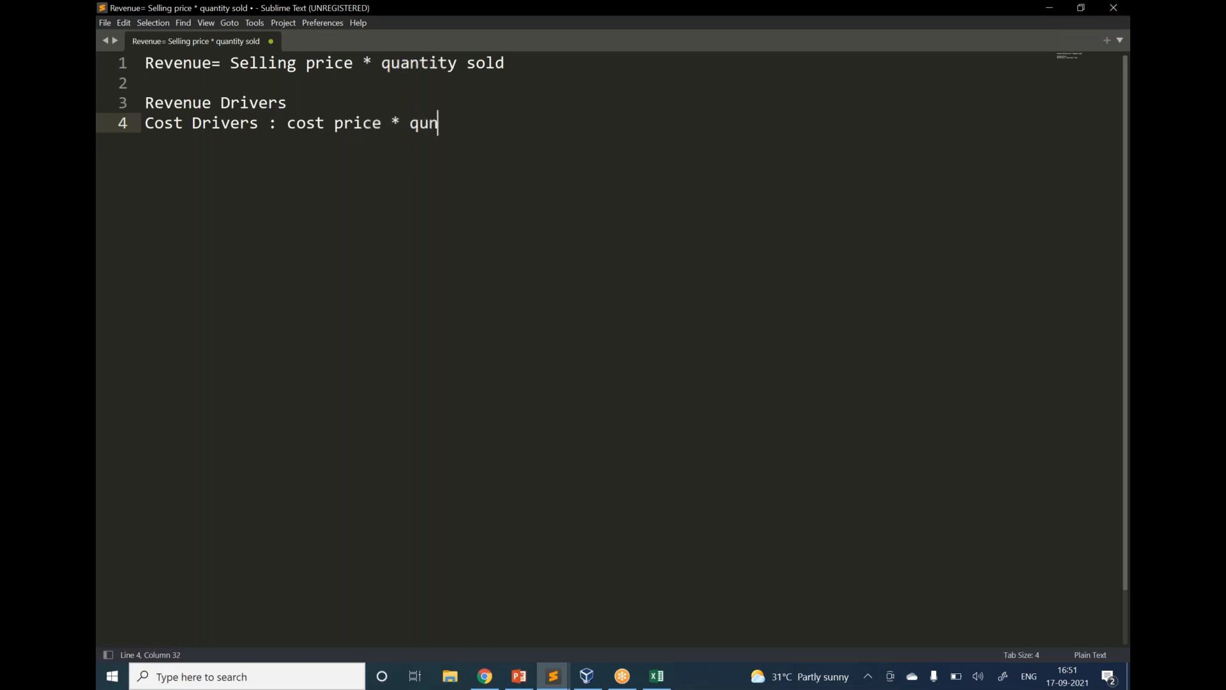
text(tity sold)
key(Return)
key(Return)
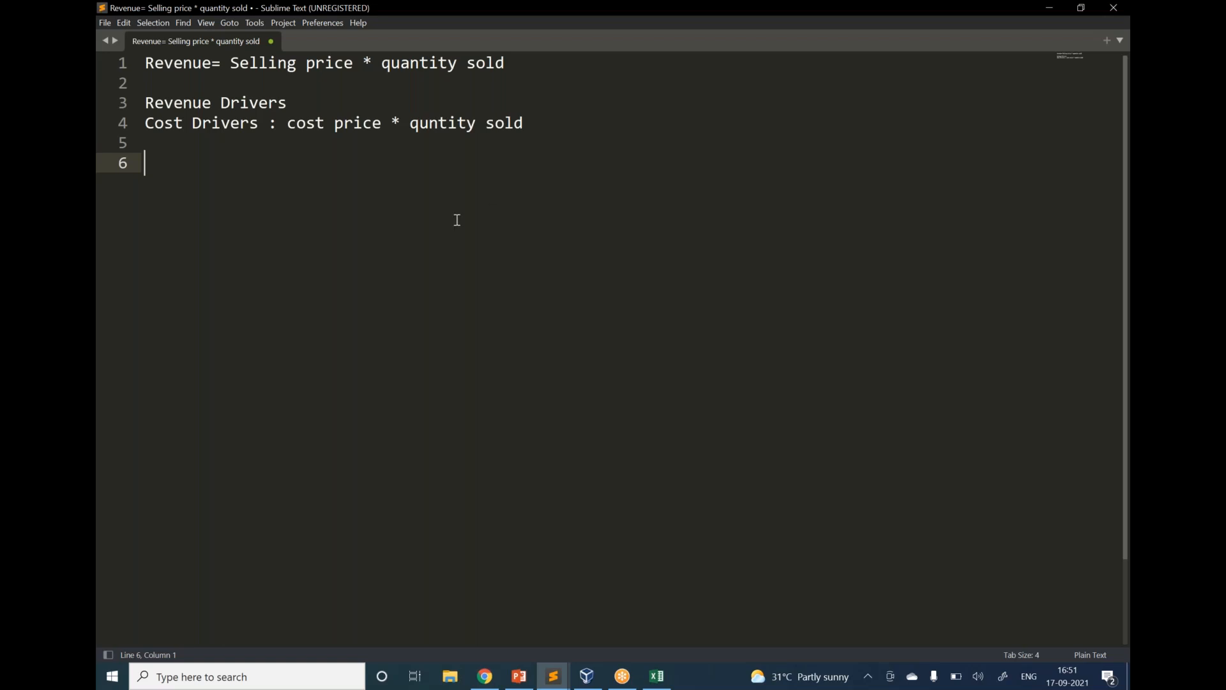
Review the notes in Sublime Text, highlighting the selling price, quantity sold, revenue drivers and cost drivers wording in turn.
click(656, 679)
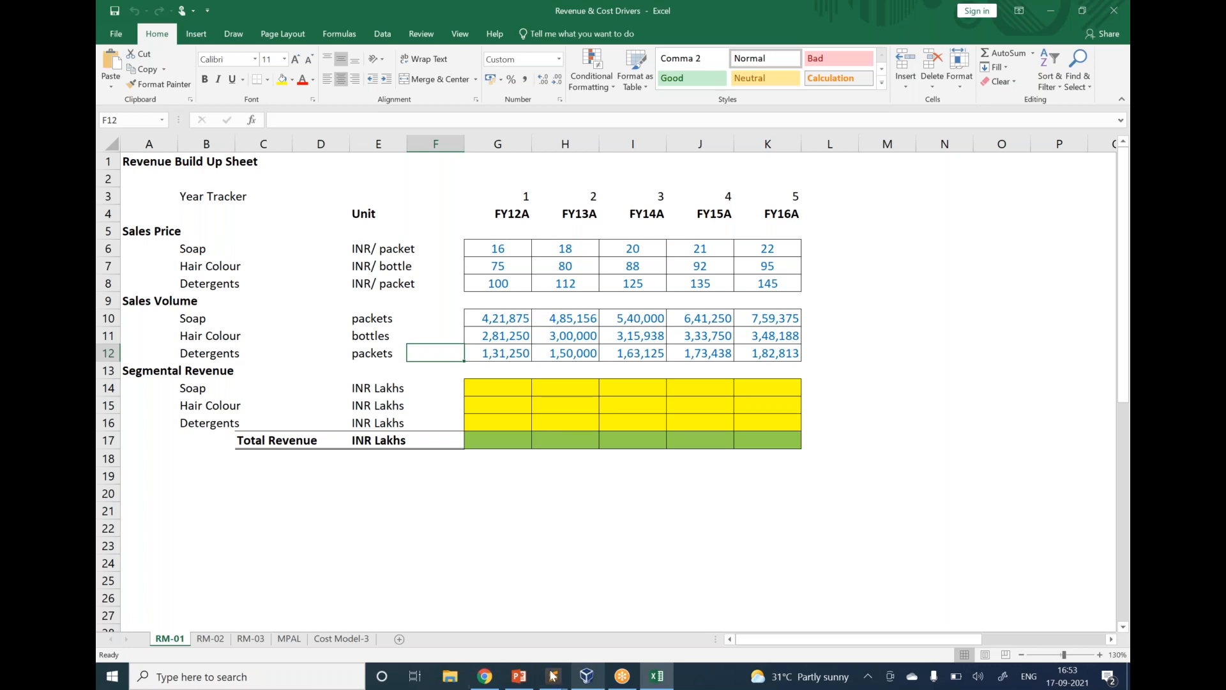
mouse_move(553, 676)
click(583, 612)
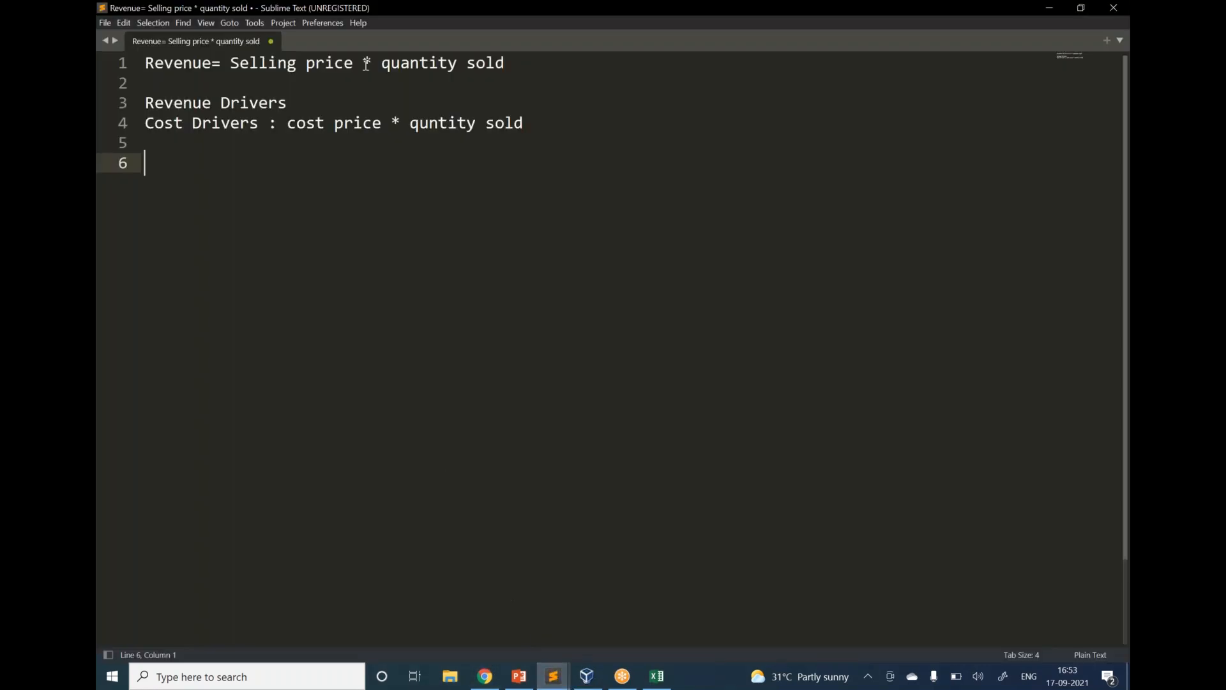
drag(361, 62, 229, 63)
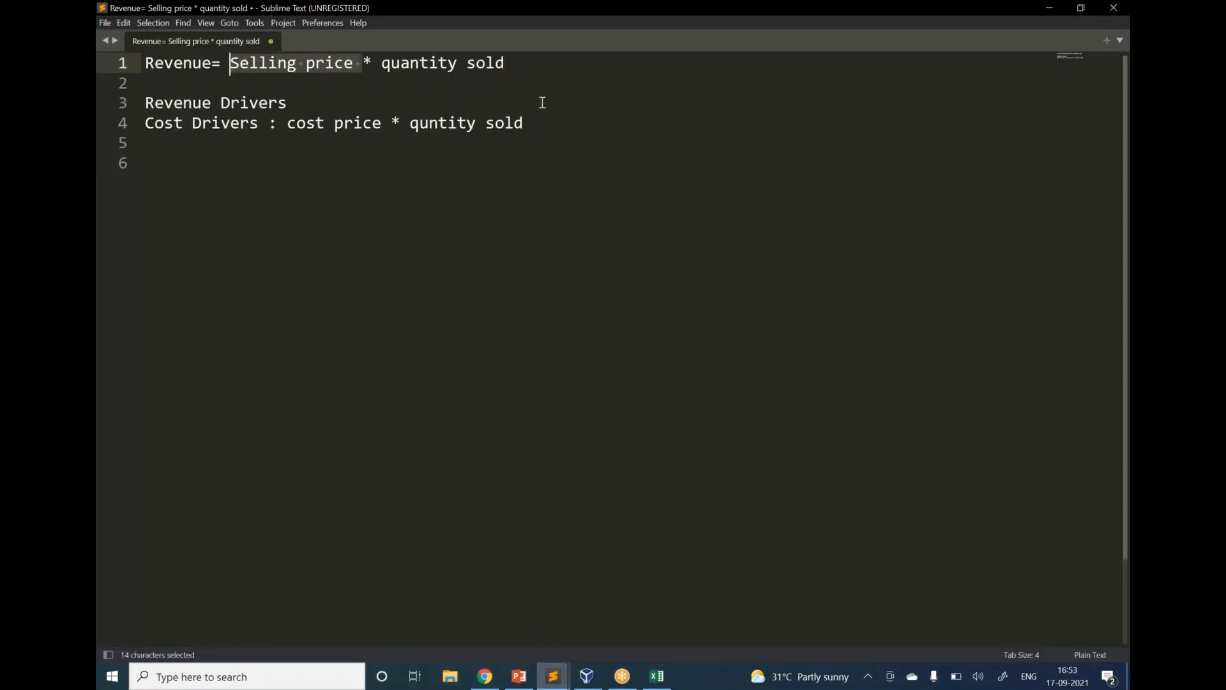
drag(506, 63, 381, 62)
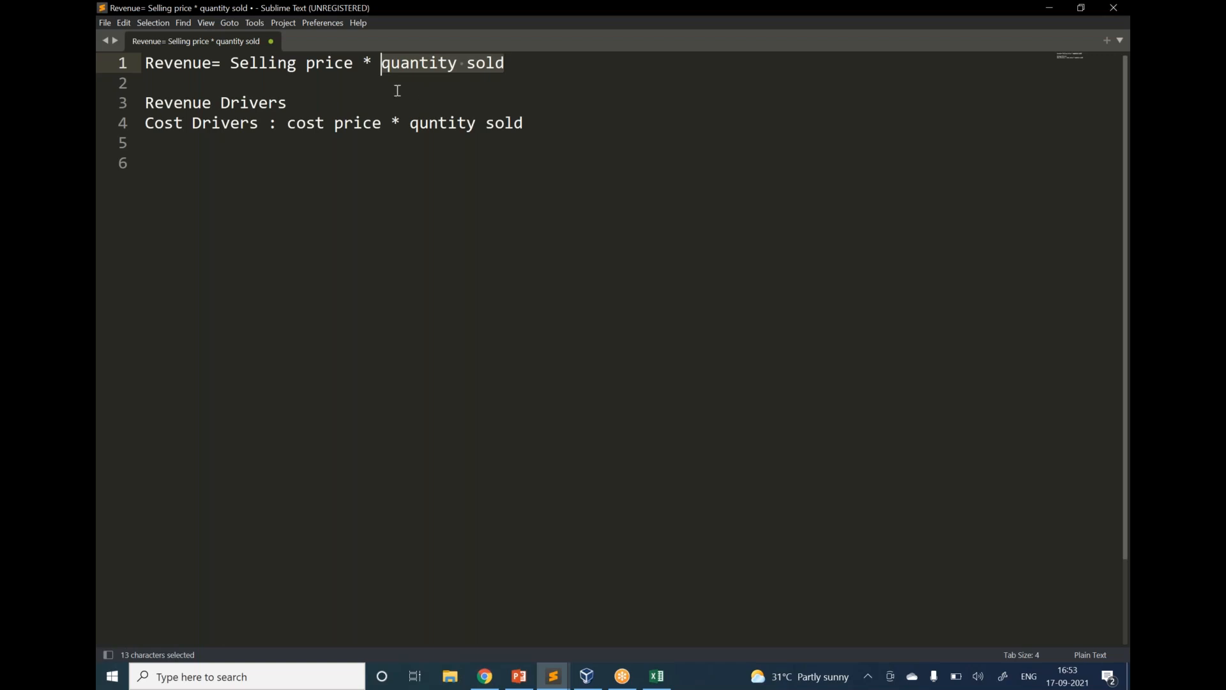
drag(290, 103, 136, 103)
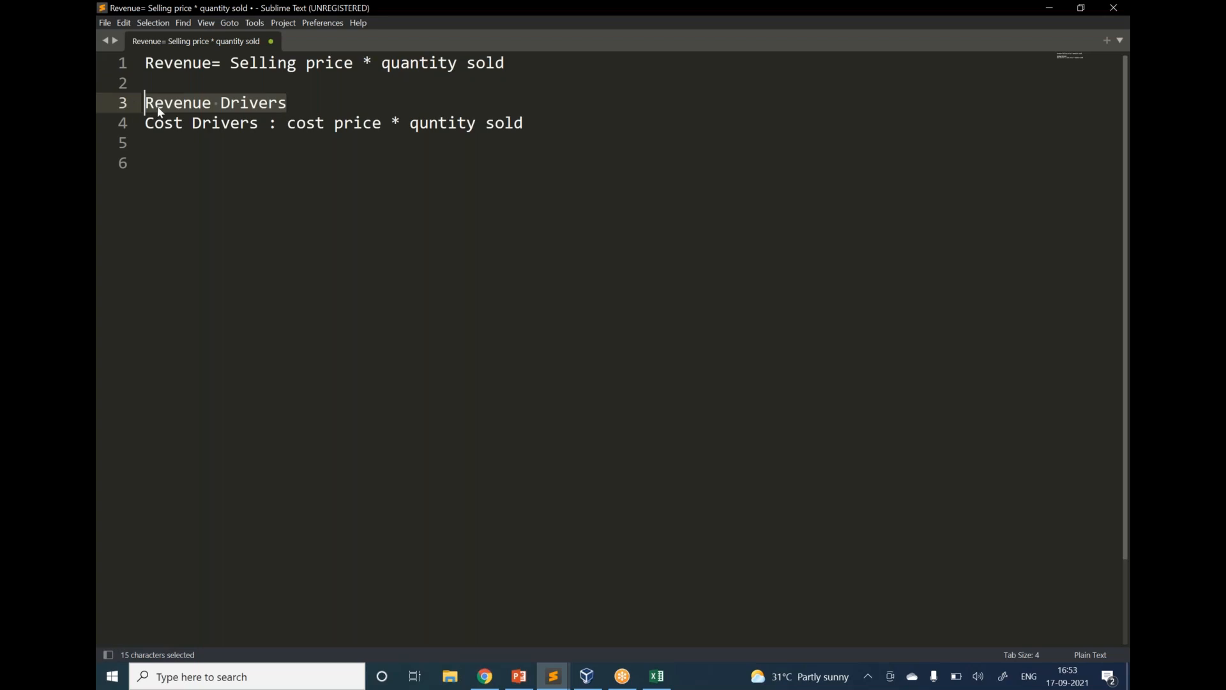
drag(263, 124, 143, 124)
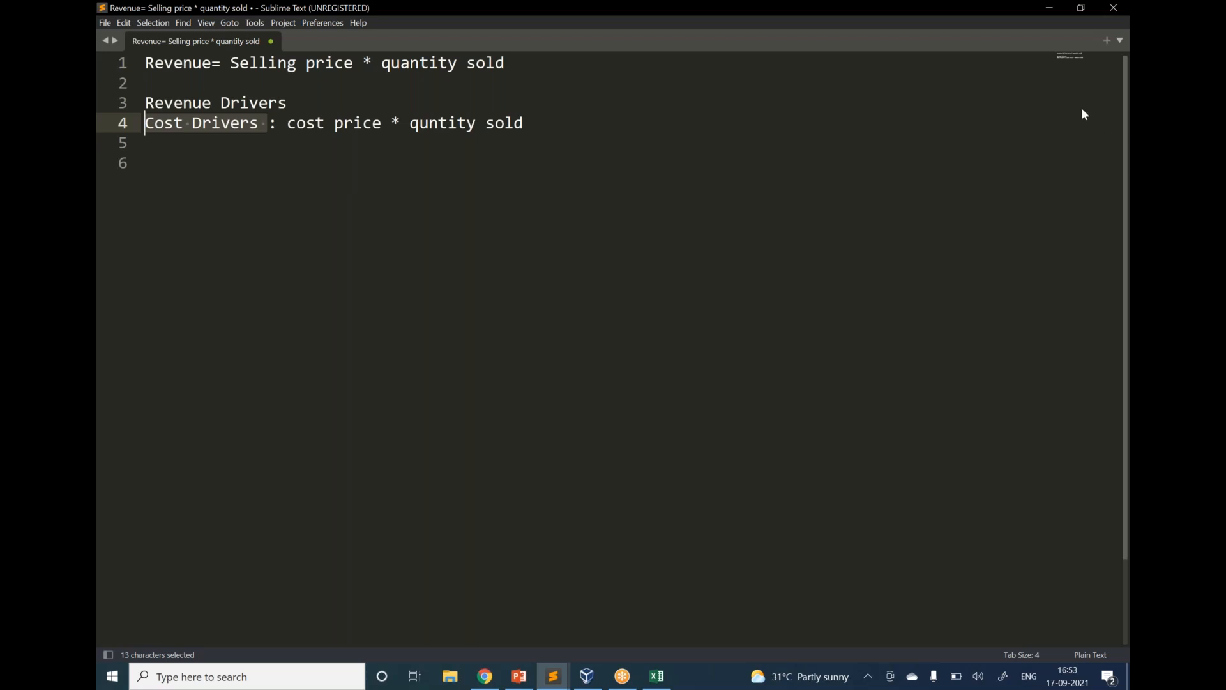
Return to the Excel workbook and examine the Sales Price, Sales Volume, Segmental Revenue and Total Revenue sections of sheet RM-01.
click(1052, 5)
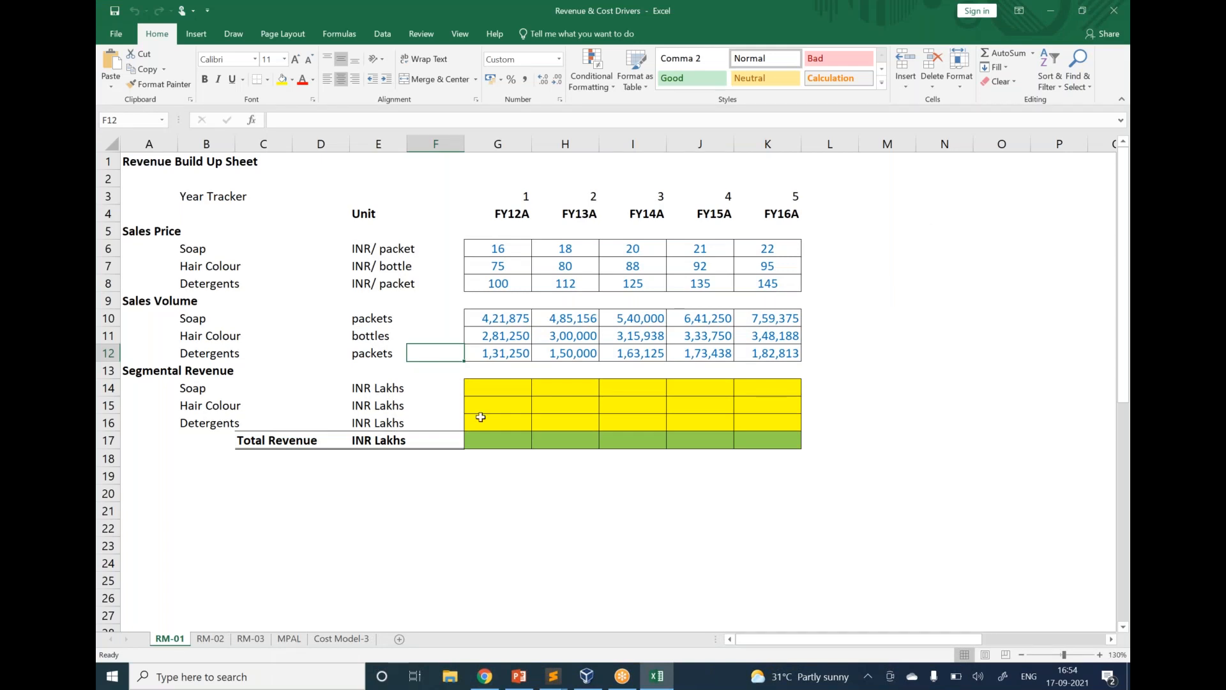
click(172, 165)
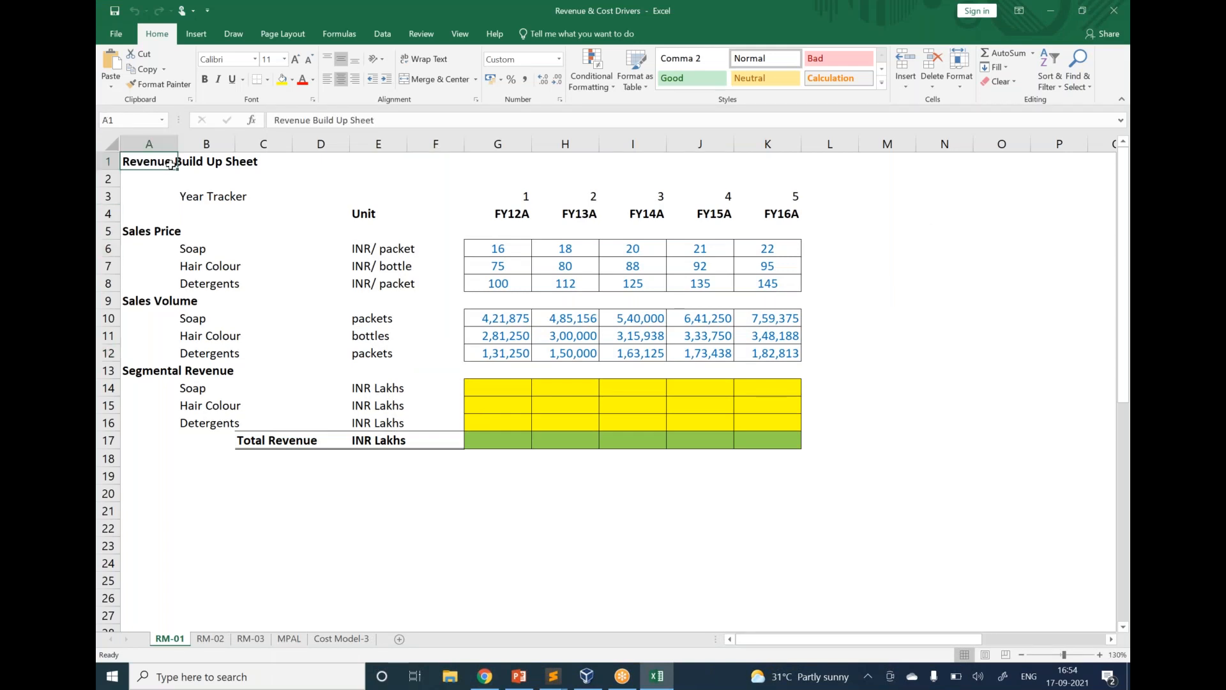
click(197, 265)
drag(153, 231, 383, 279)
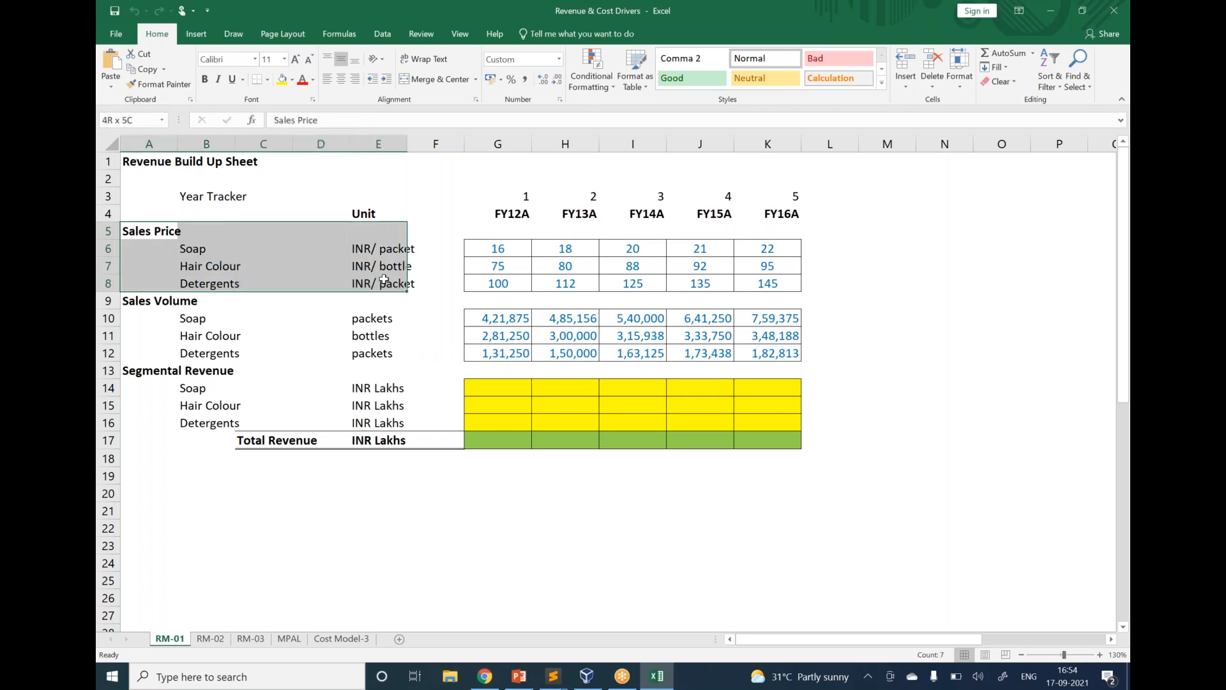
drag(188, 303, 386, 354)
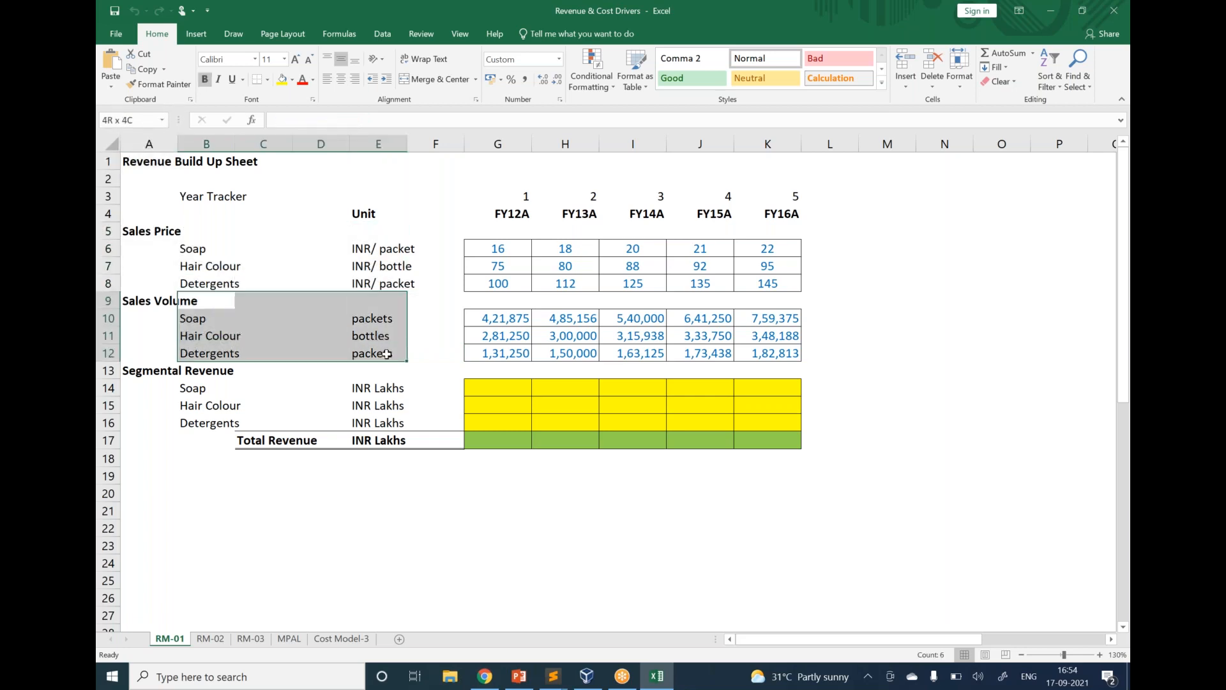
drag(162, 375, 440, 425)
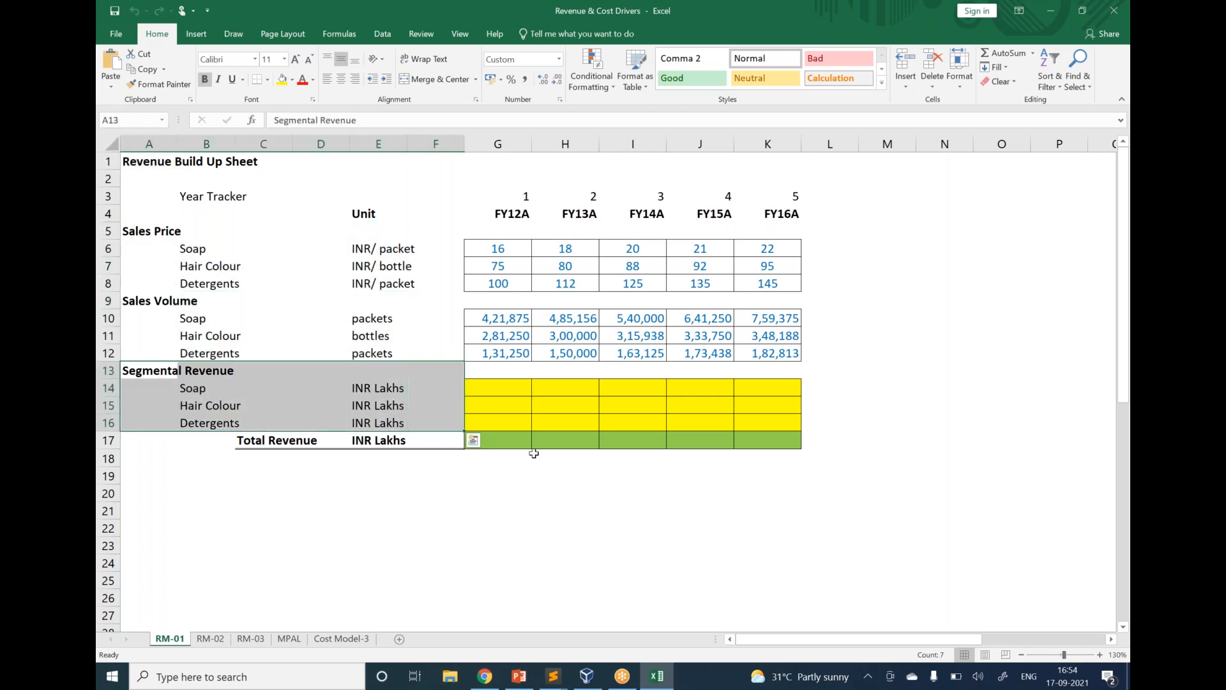
click(534, 454)
click(506, 404)
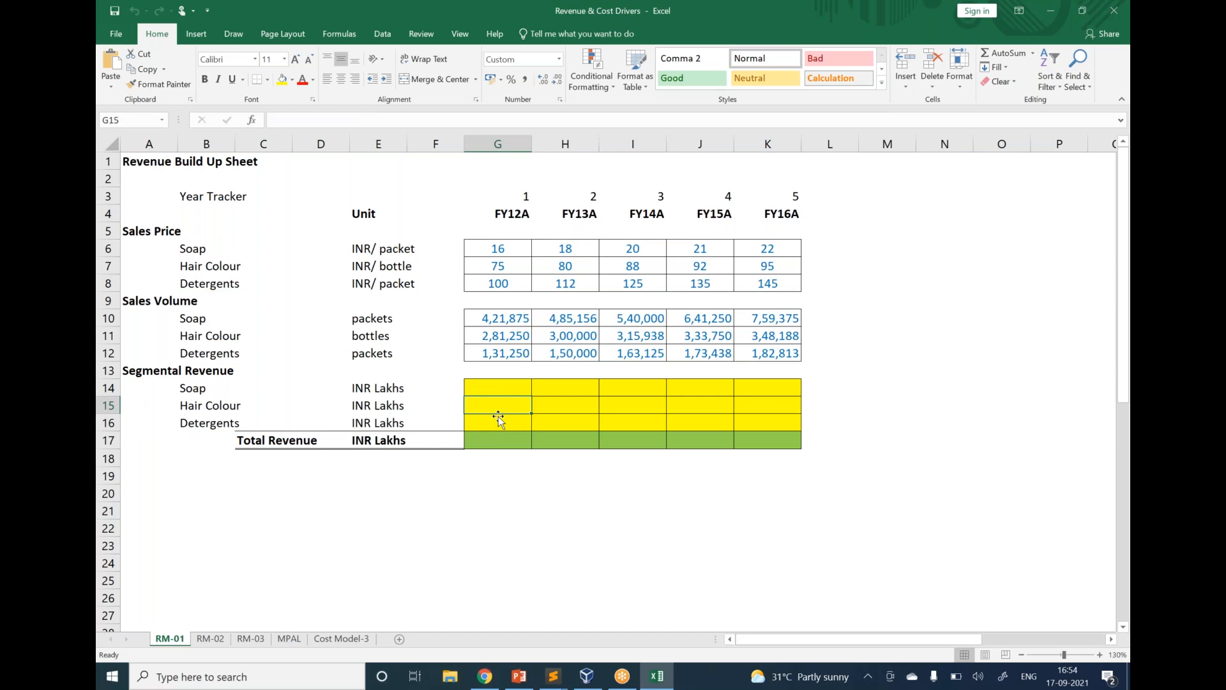
drag(274, 388, 441, 372)
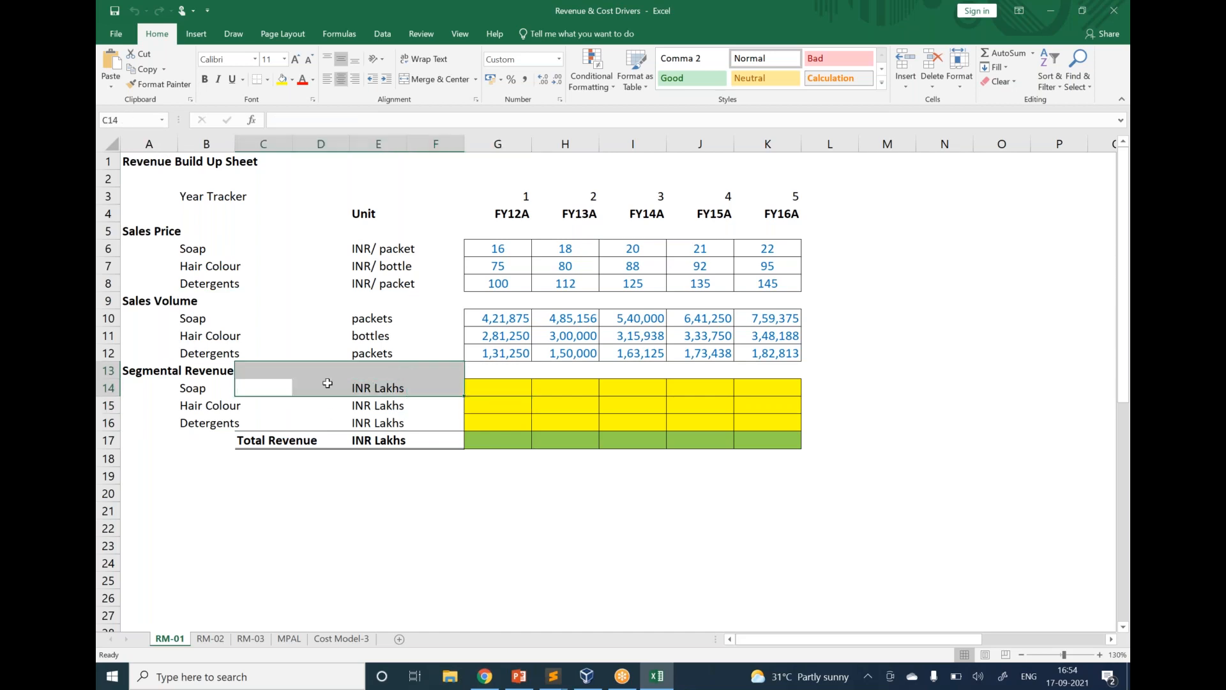
drag(221, 404, 406, 415)
drag(222, 421, 359, 419)
drag(490, 439, 778, 446)
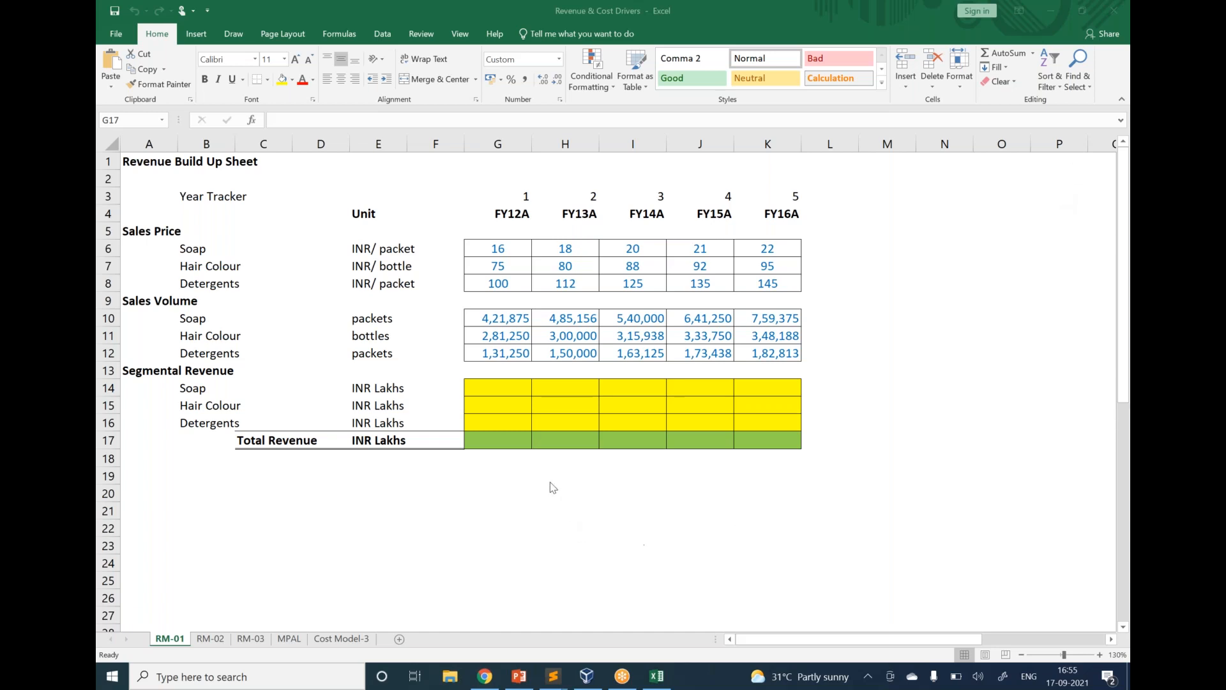
Calculate the FY12A soap revenue in G14 as price times volume with the formula =G6*G10.
click(515, 394)
text(=)
click(504, 247)
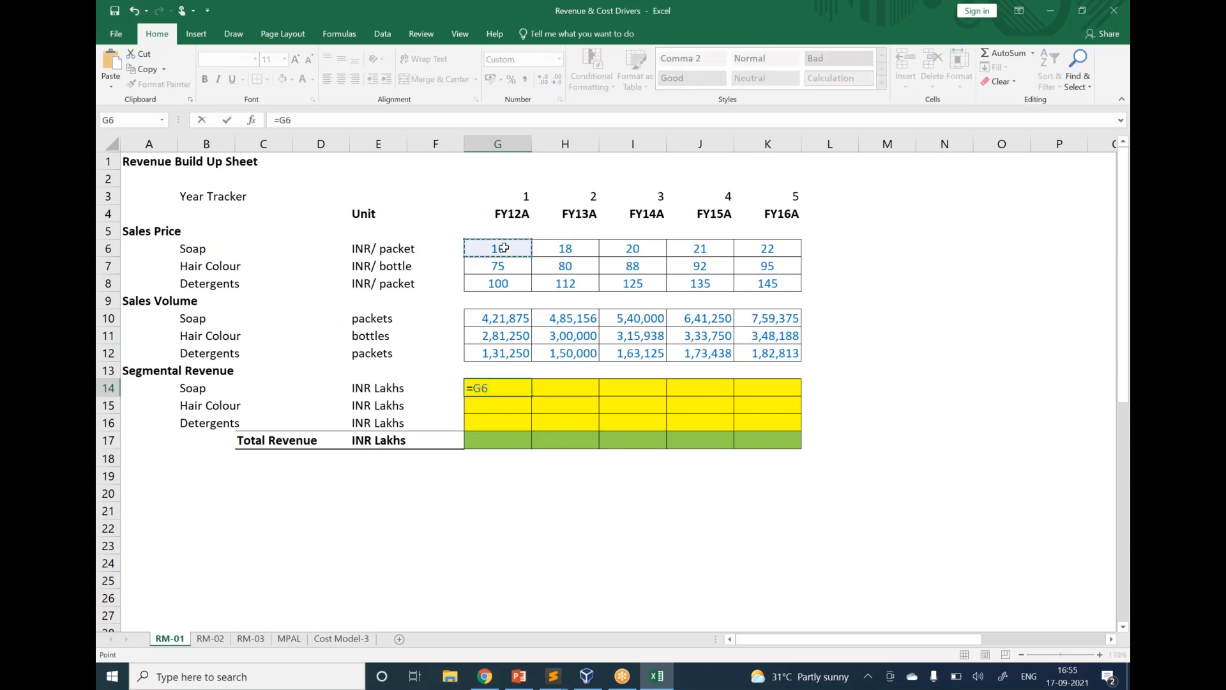
text(*)
drag(499, 317, 483, 310)
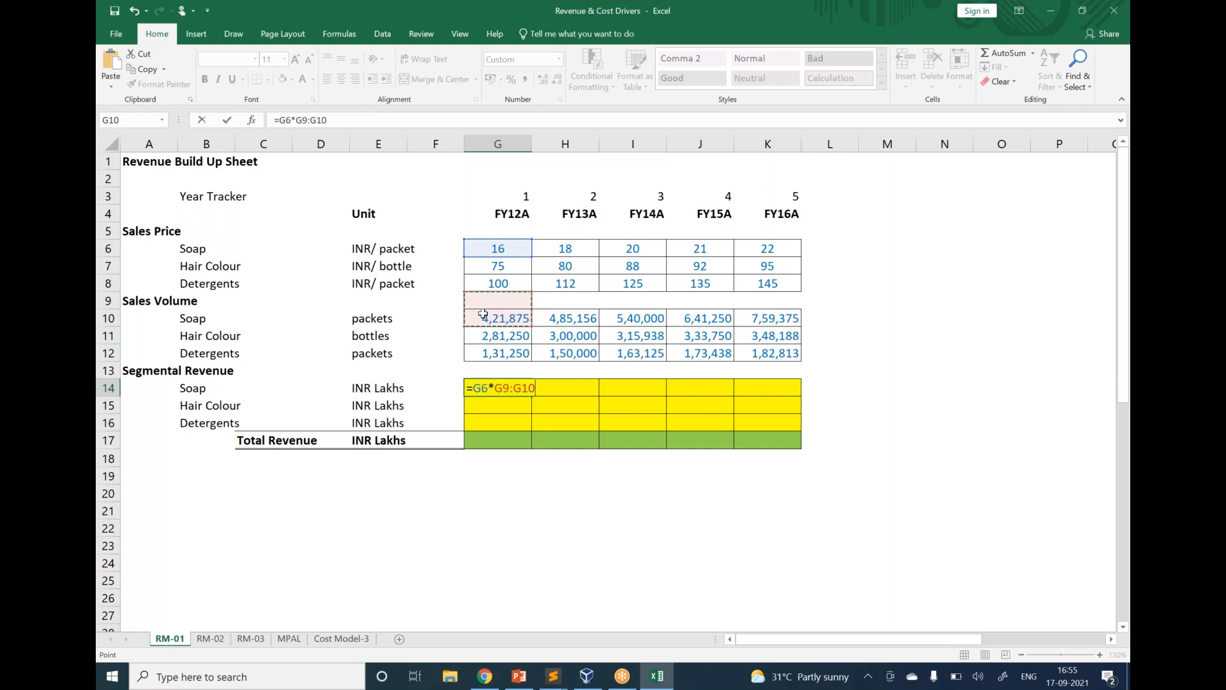
click(497, 319)
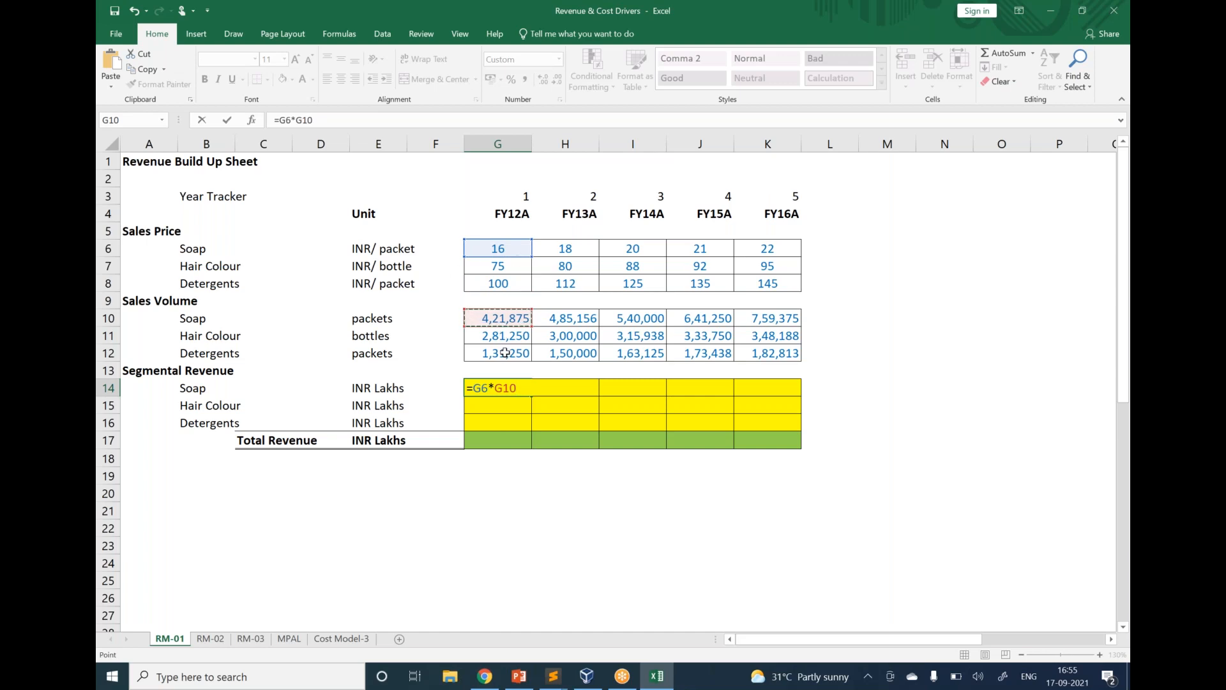
key(Return)
Fill the G14 formula across all segments and years in G14:K16, and widen columns G to K to fit the figures.
click(509, 389)
drag(533, 396, 805, 419)
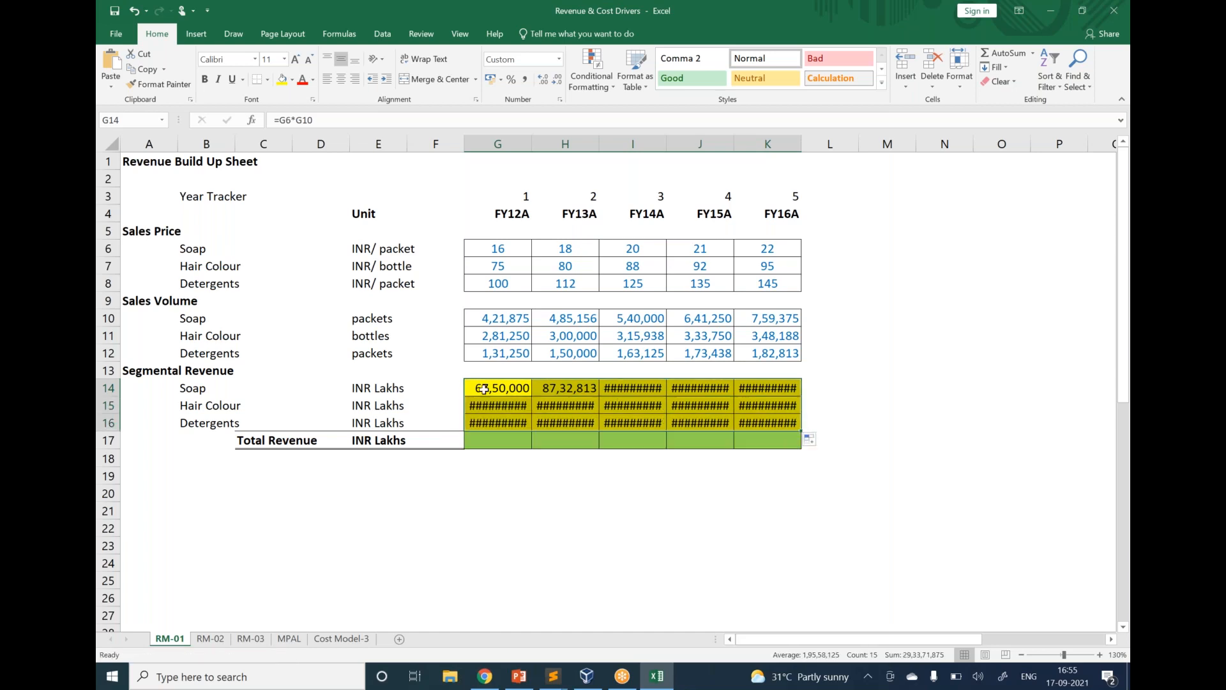
drag(531, 144, 808, 138)
Total the FY12A segment revenues in G17 with =SUM(G14:G16) and fill the formula across to K17.
click(512, 438)
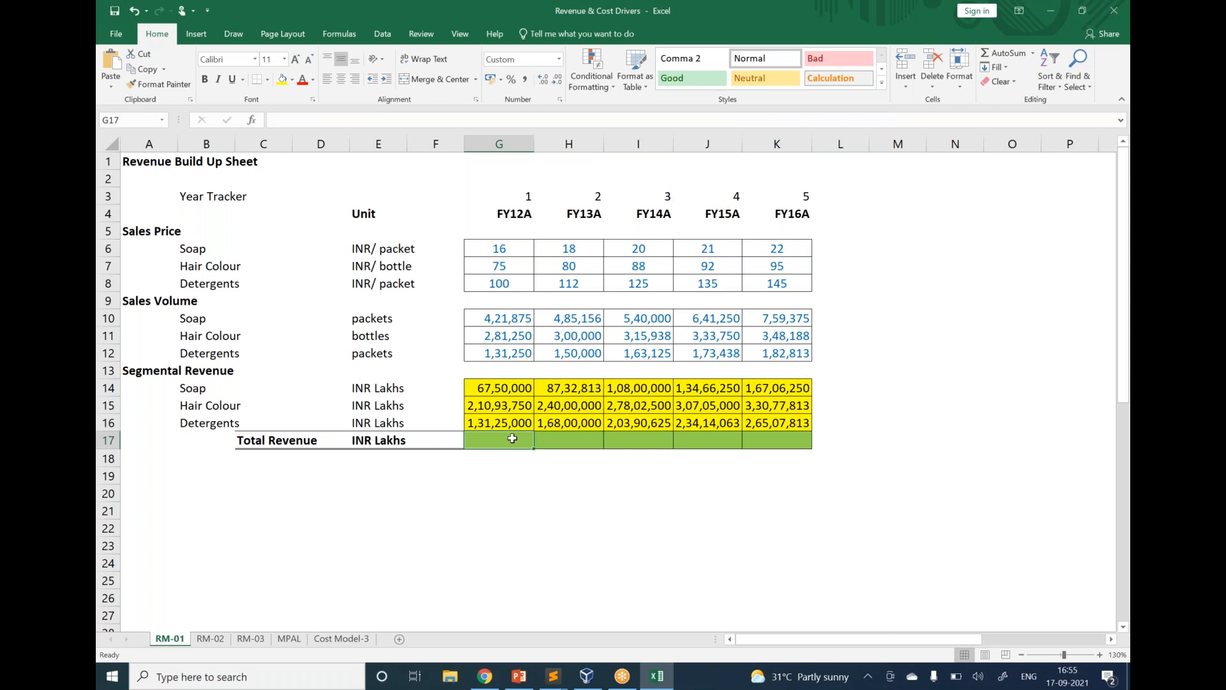
key(alt+equal)
key(Return)
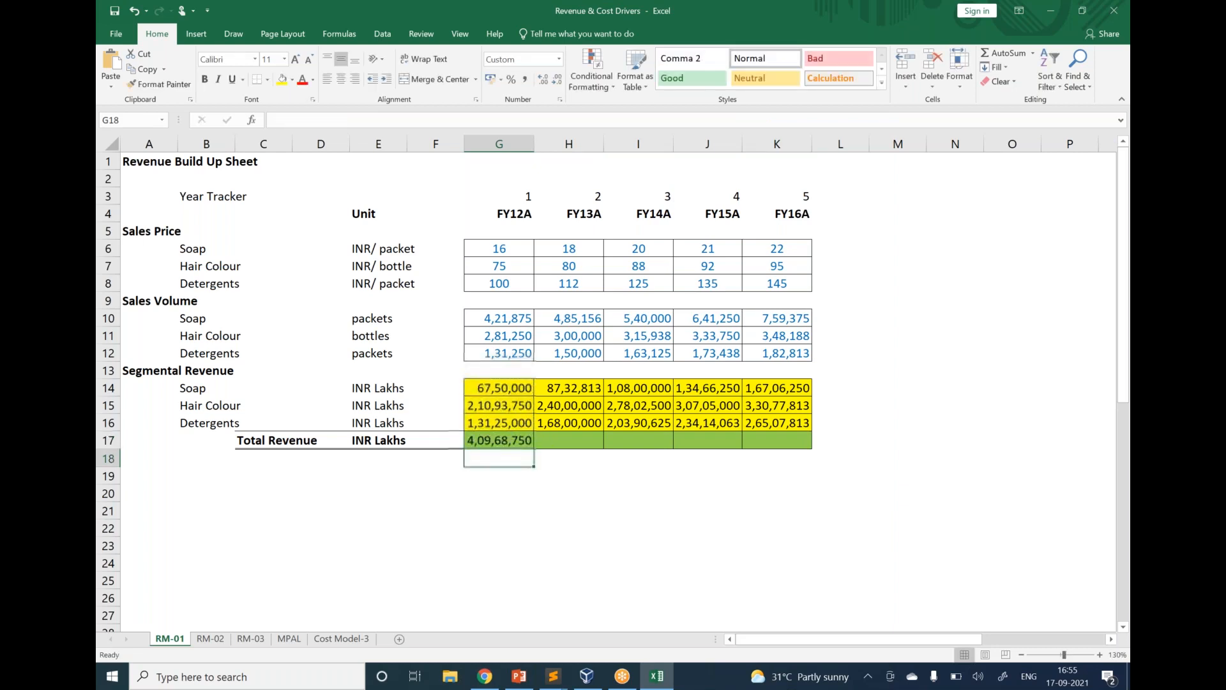
key(Up)
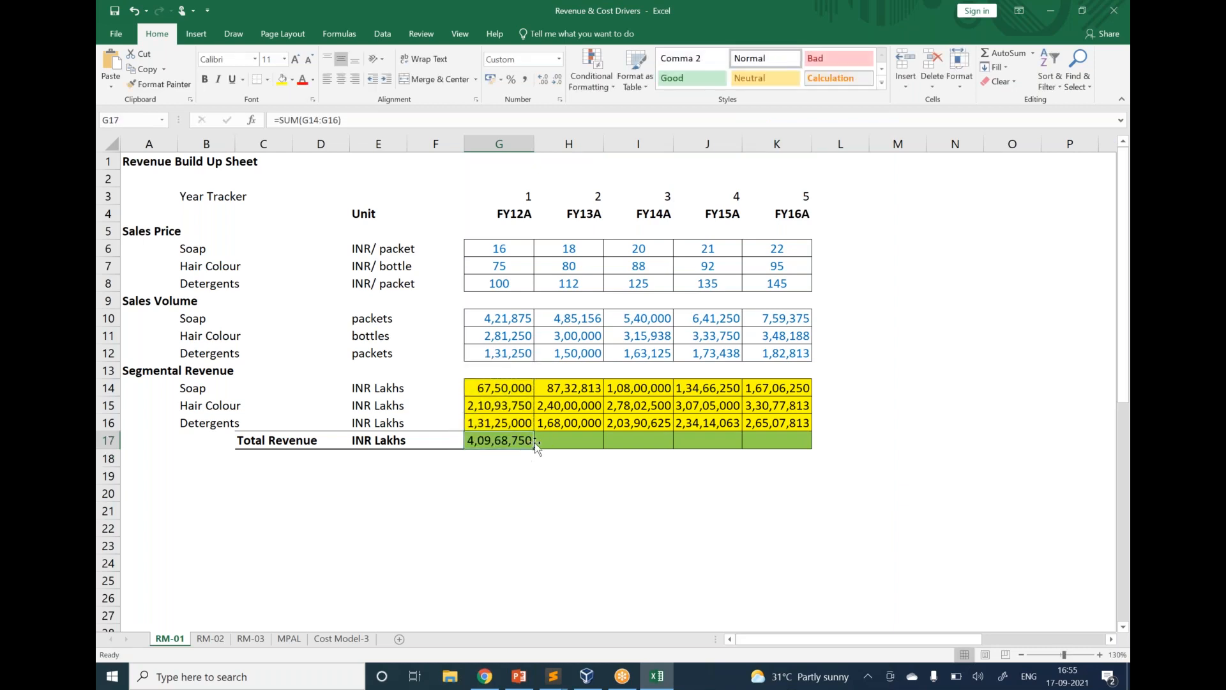
drag(533, 448, 809, 446)
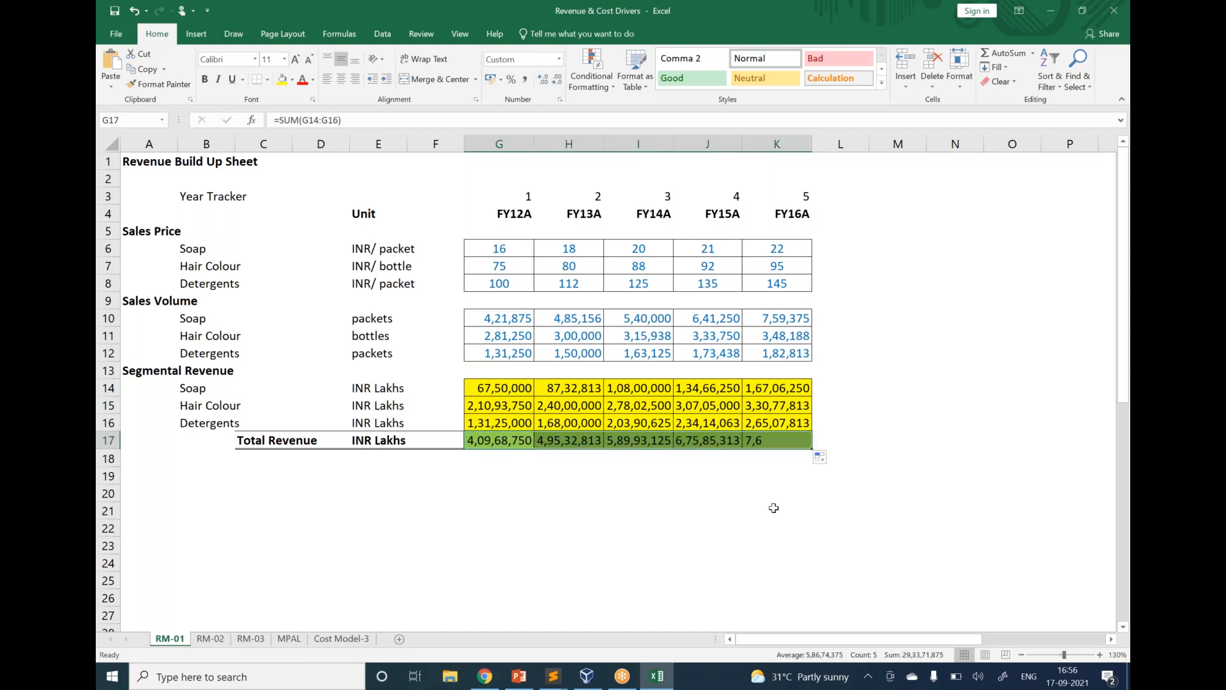
click(779, 507)
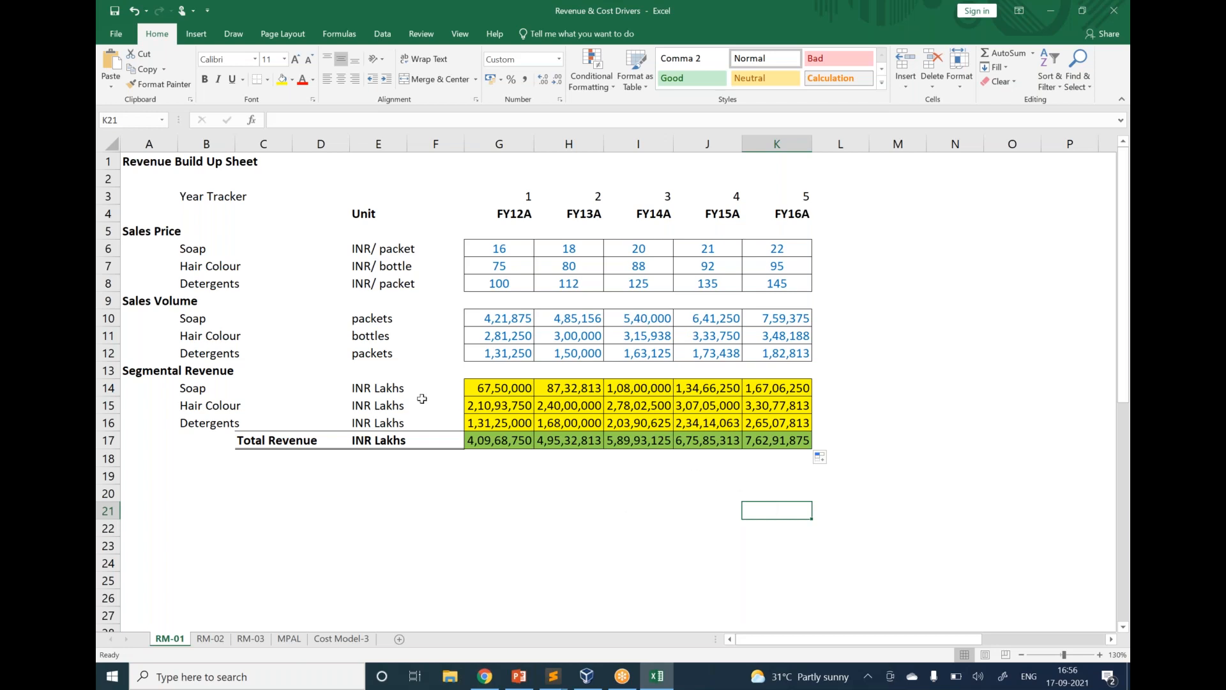
Compare the INR Lakhs unit labels in E14:E17 with the segmental and total revenue figures in G14:K17.
drag(361, 388, 386, 448)
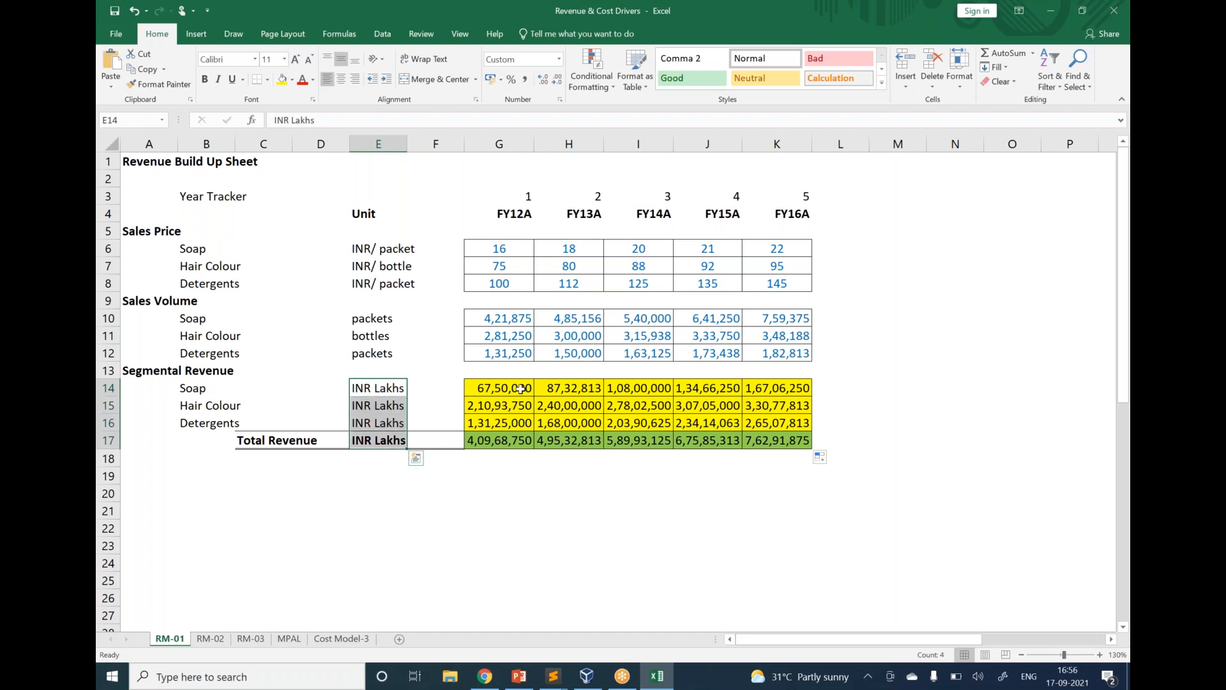
click(521, 388)
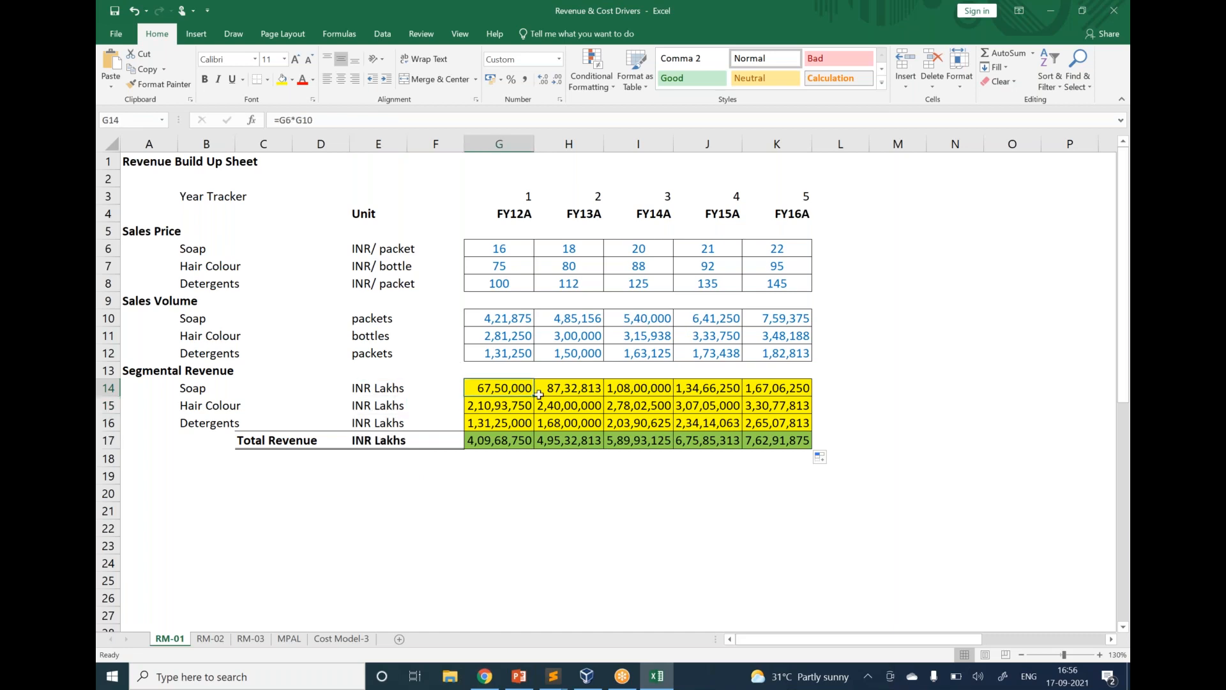
drag(508, 393, 762, 443)
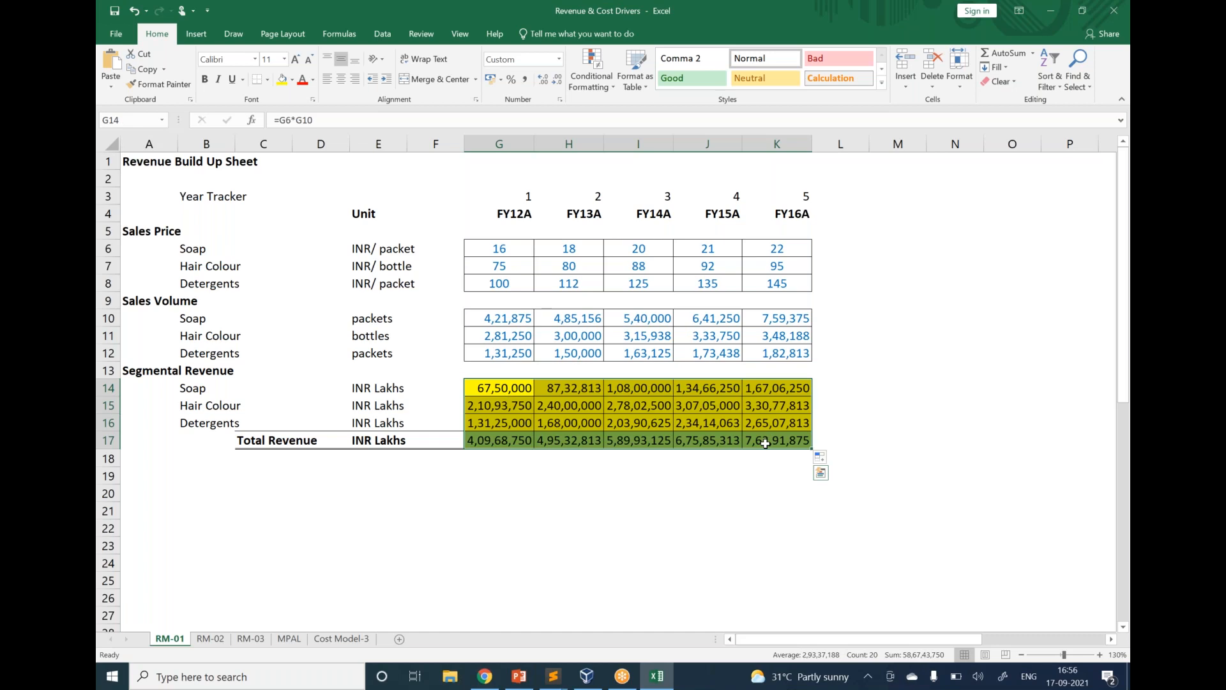
Clear the segmental and total revenue figures in G14:K17.
key(Delete)
click(707, 462)
click(490, 390)
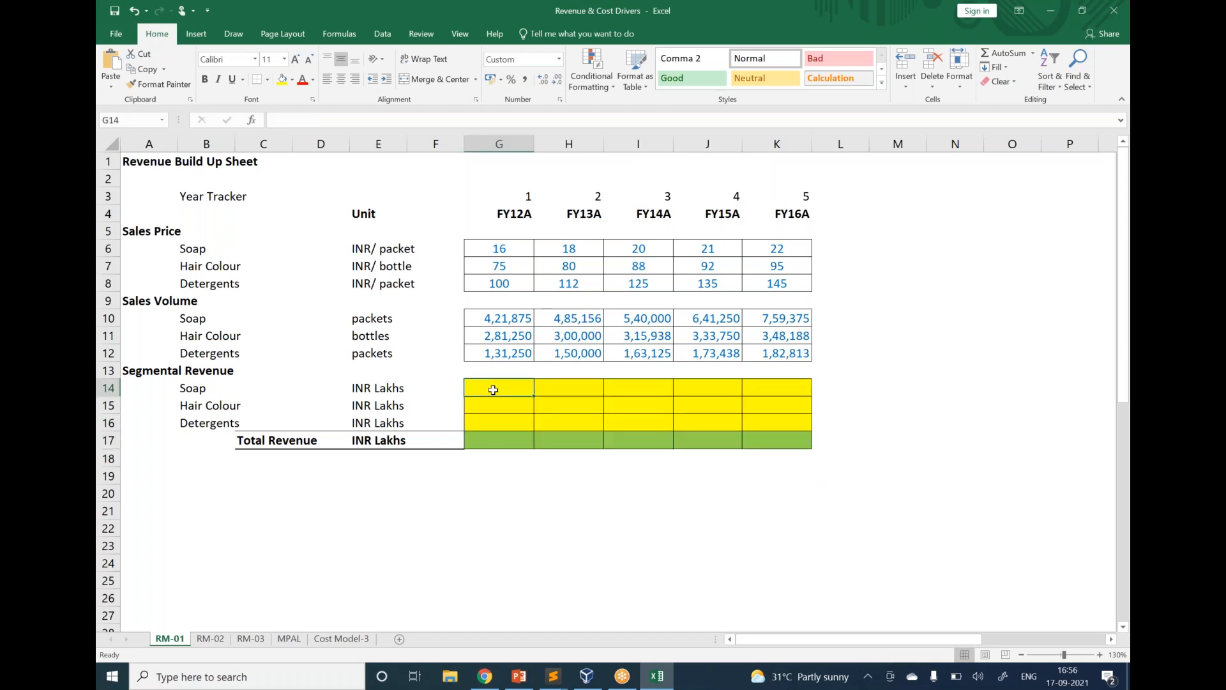
Calculate FY12A soap revenue in lakhs in G14 with =G6*G10/10^5 and fill the formula across G14:K16.
text(=)
click(511, 251)
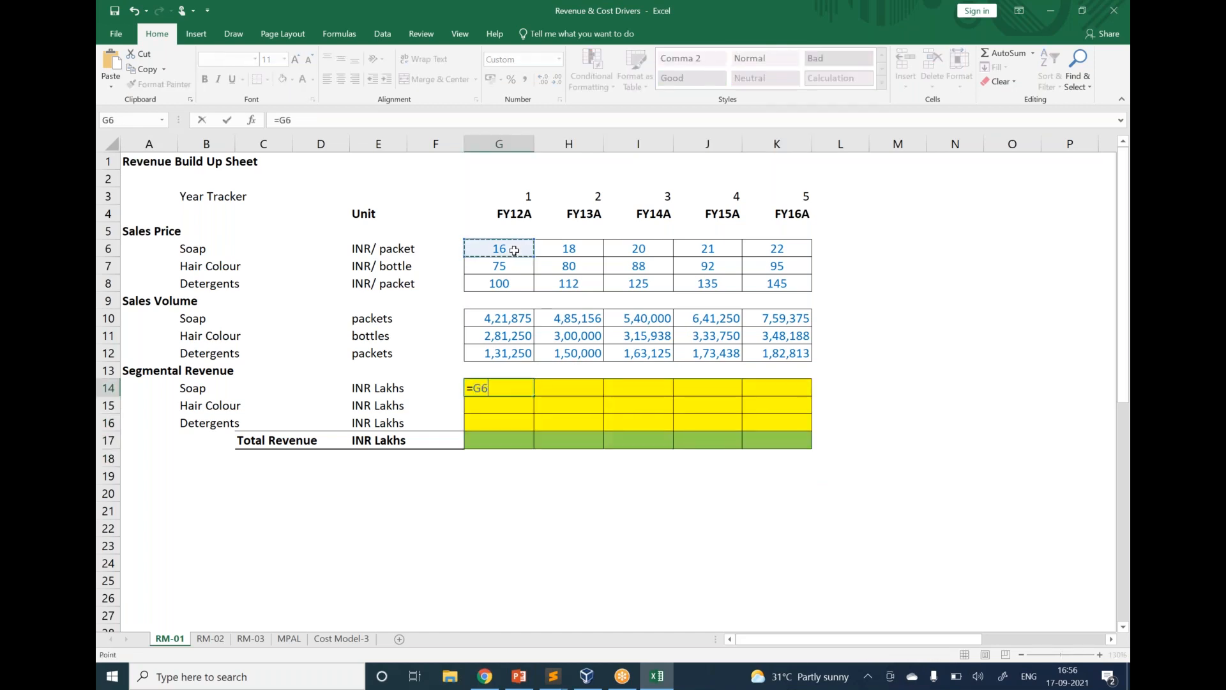
text(*)
click(503, 315)
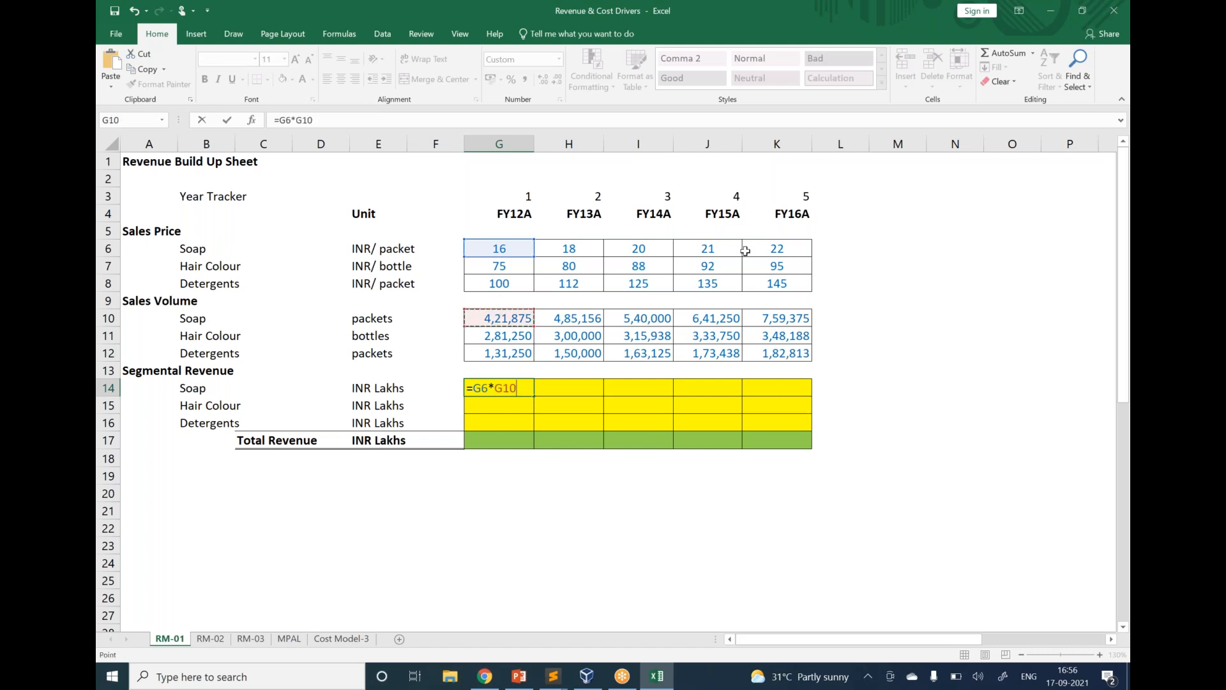
text(/10^5)
key(Return)
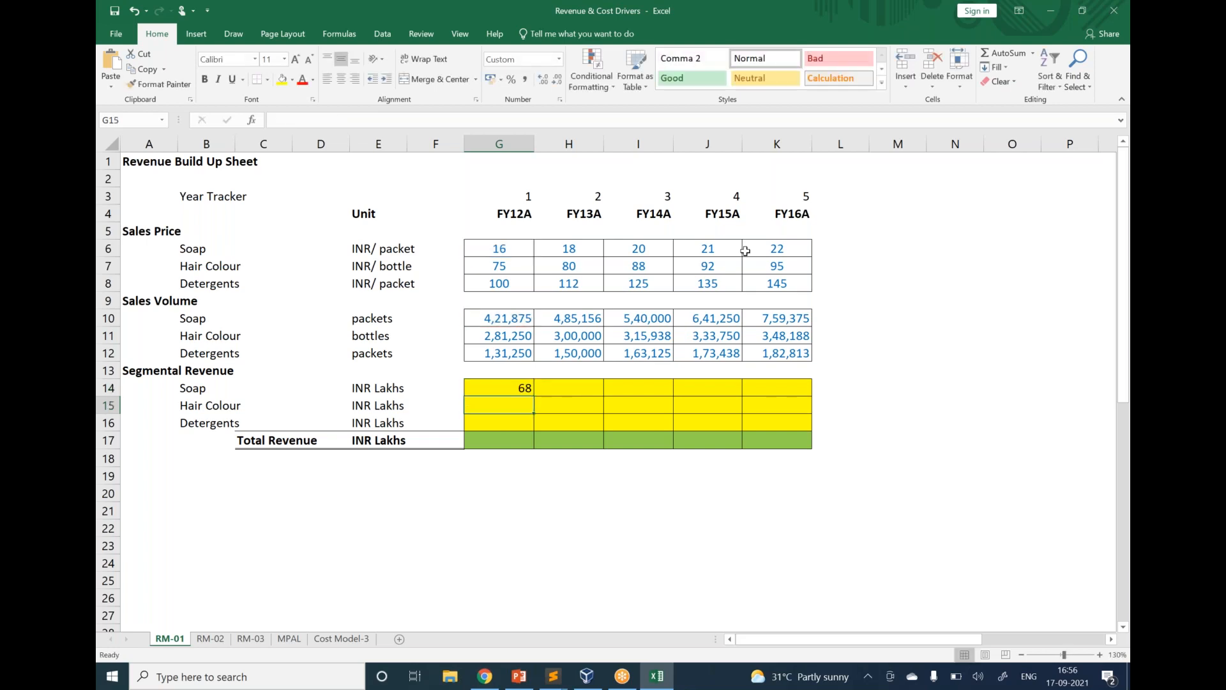
click(512, 391)
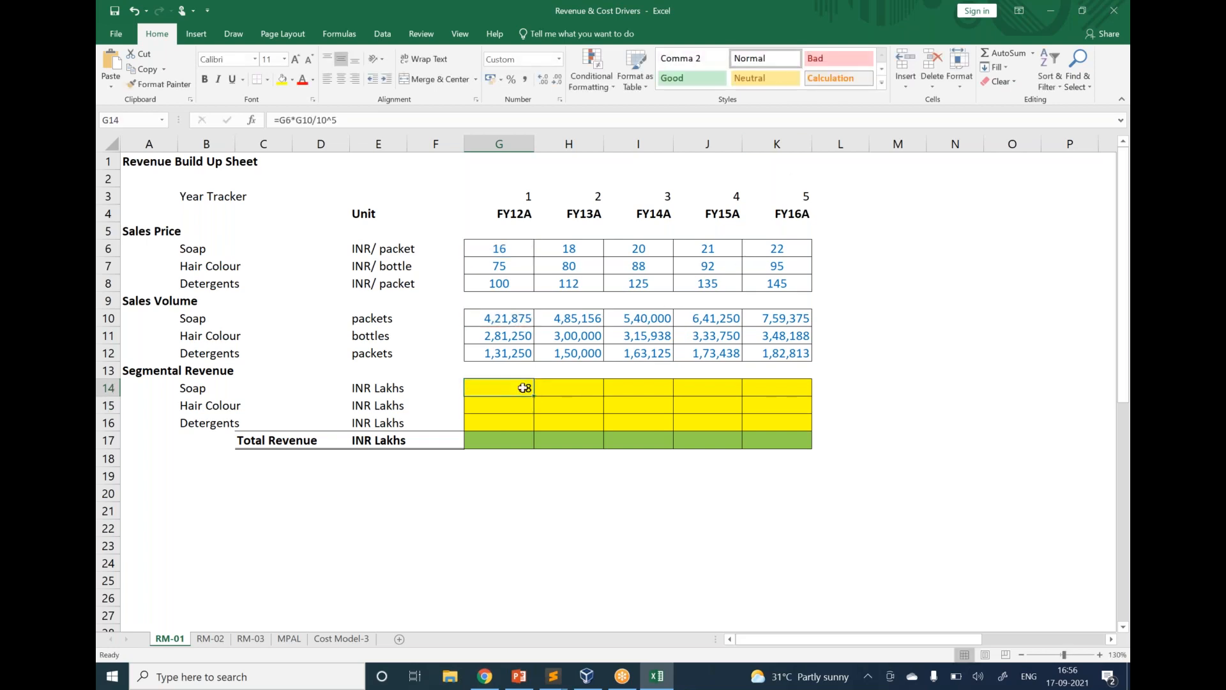
drag(536, 397, 813, 429)
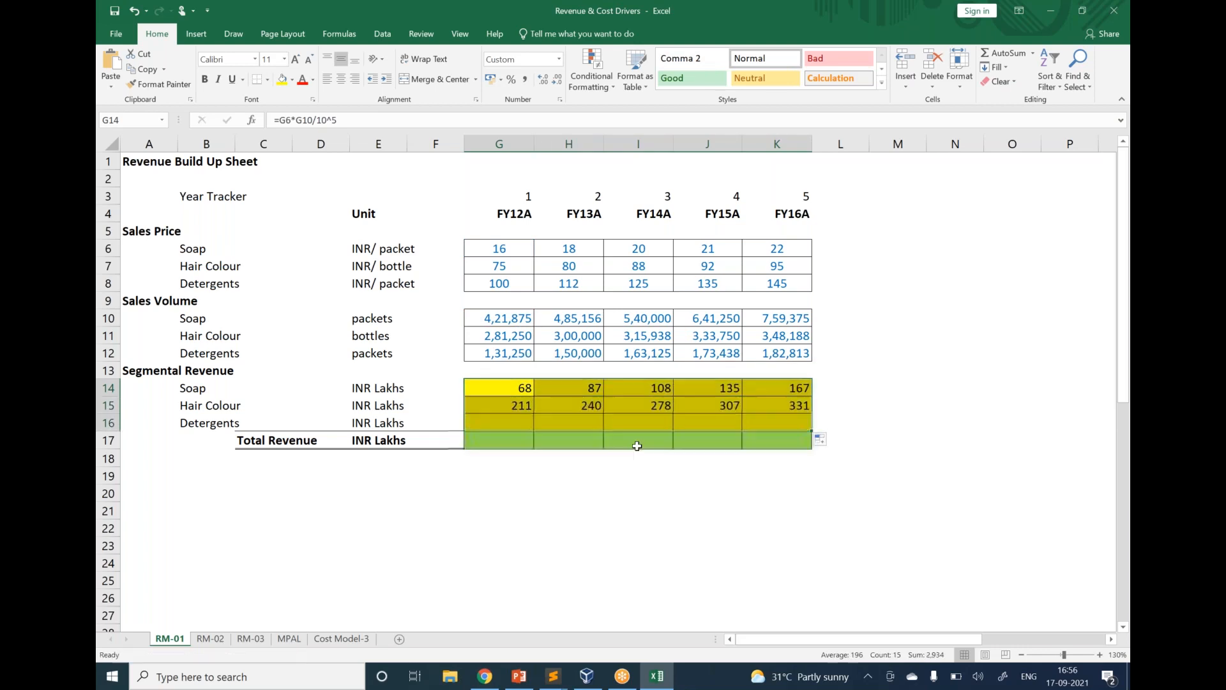
Sum the FY12A segment revenues in G17 and fill the total across to K17.
click(508, 439)
key(alt+equal)
key(Return)
click(511, 440)
drag(537, 450, 810, 442)
click(846, 437)
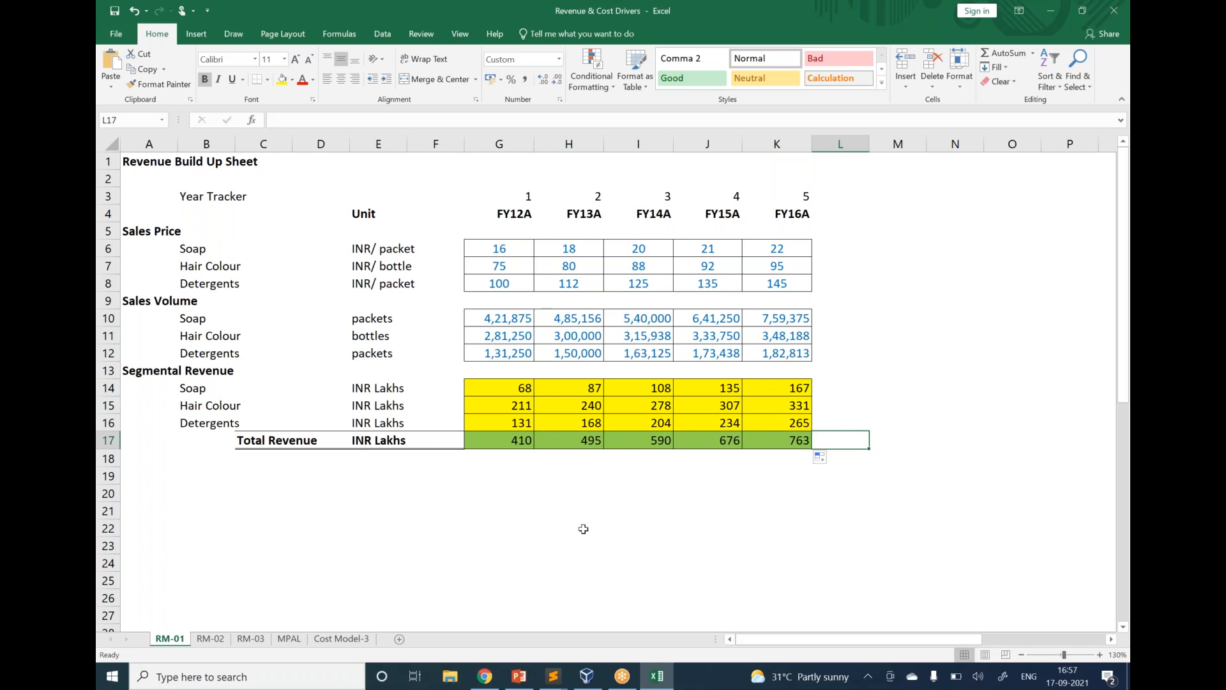
Delete the lakh-based revenue formulas from G14:K17 and return to G14.
click(502, 391)
drag(501, 390, 776, 440)
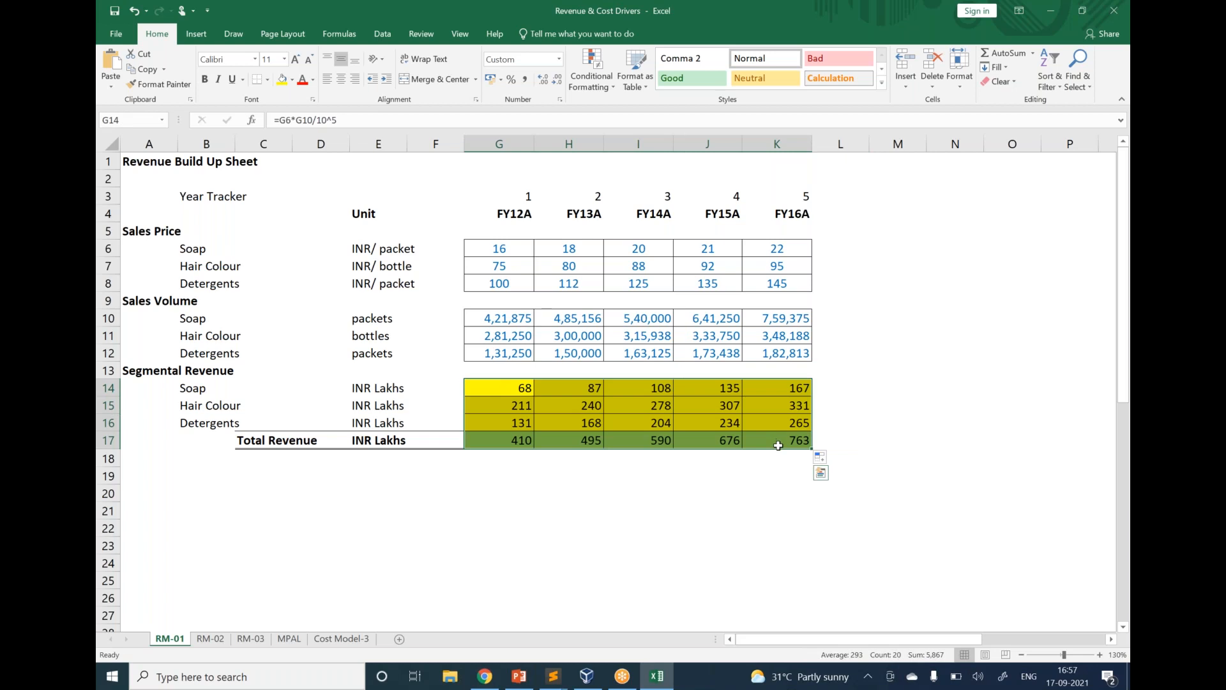
key(Delete)
click(708, 527)
click(521, 390)
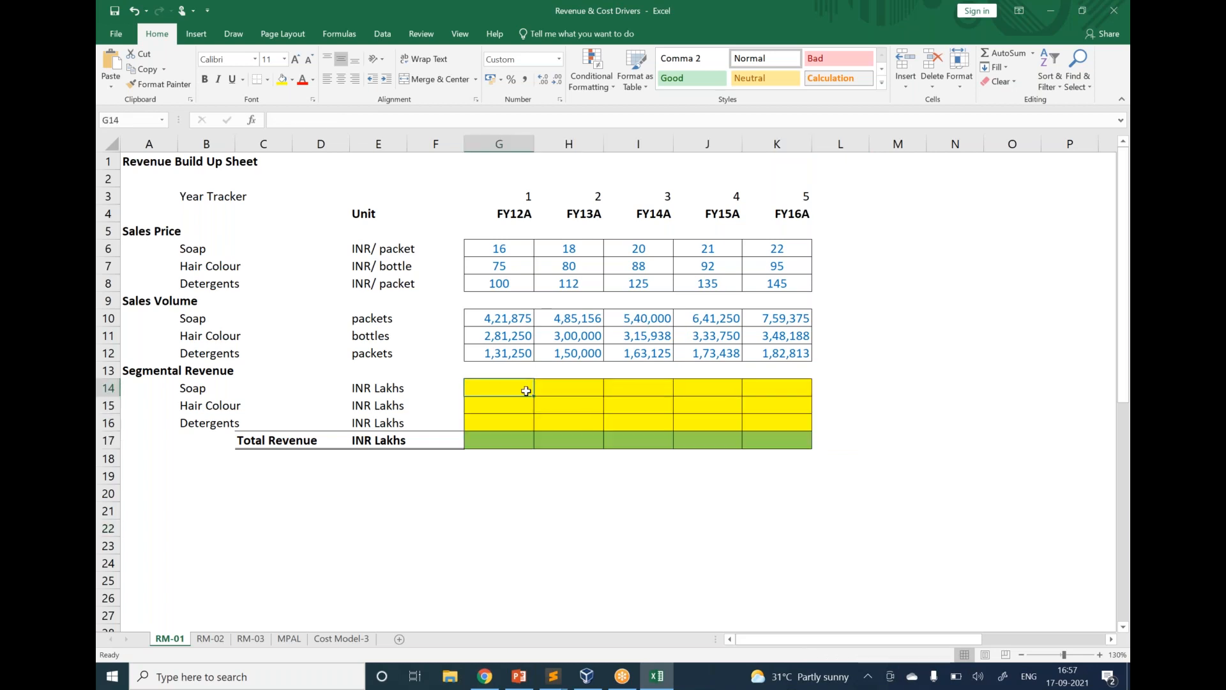
Enter =G6*G10/10^5 in G14 for the FY12A soap revenue and fill it across all segments and years in G14:K16.
text(=)
click(512, 248)
text(*)
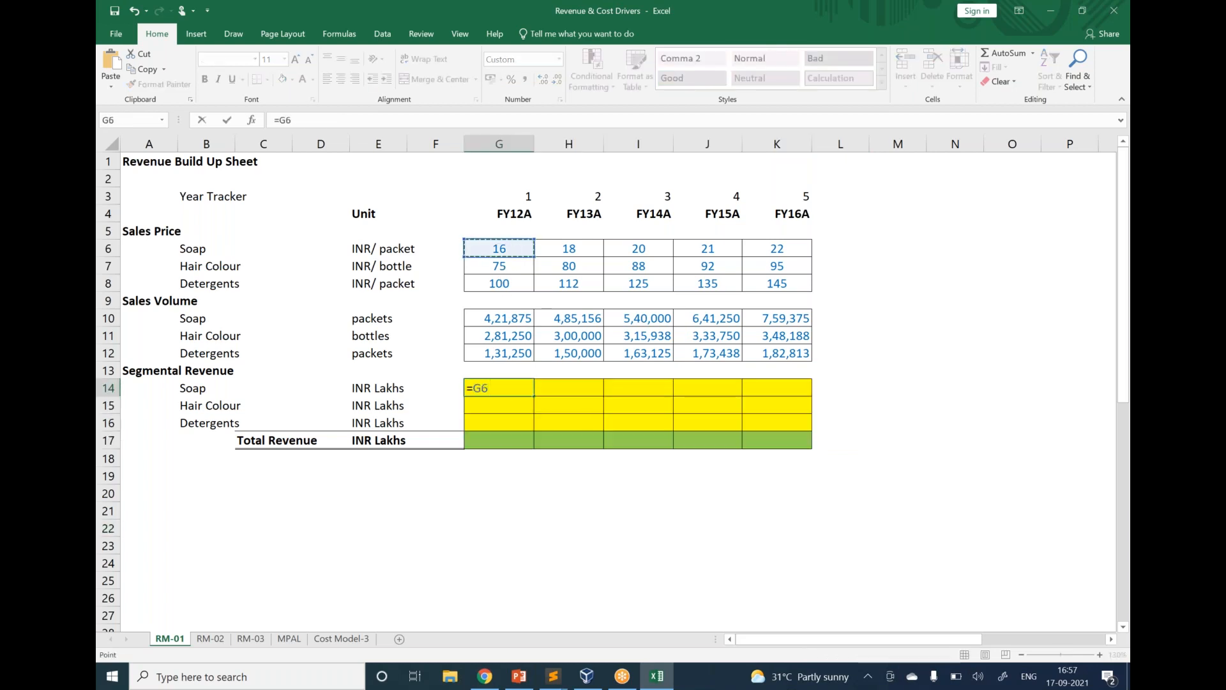
click(515, 318)
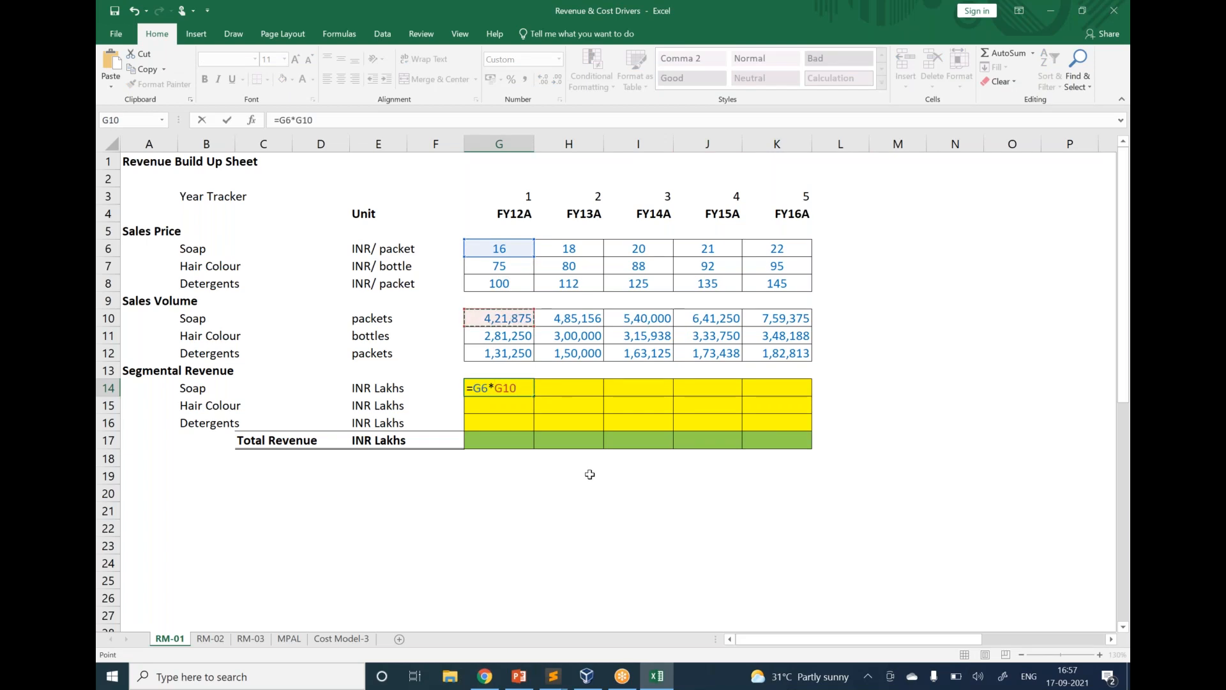
text(/10^5)
key(ctrl+Return)
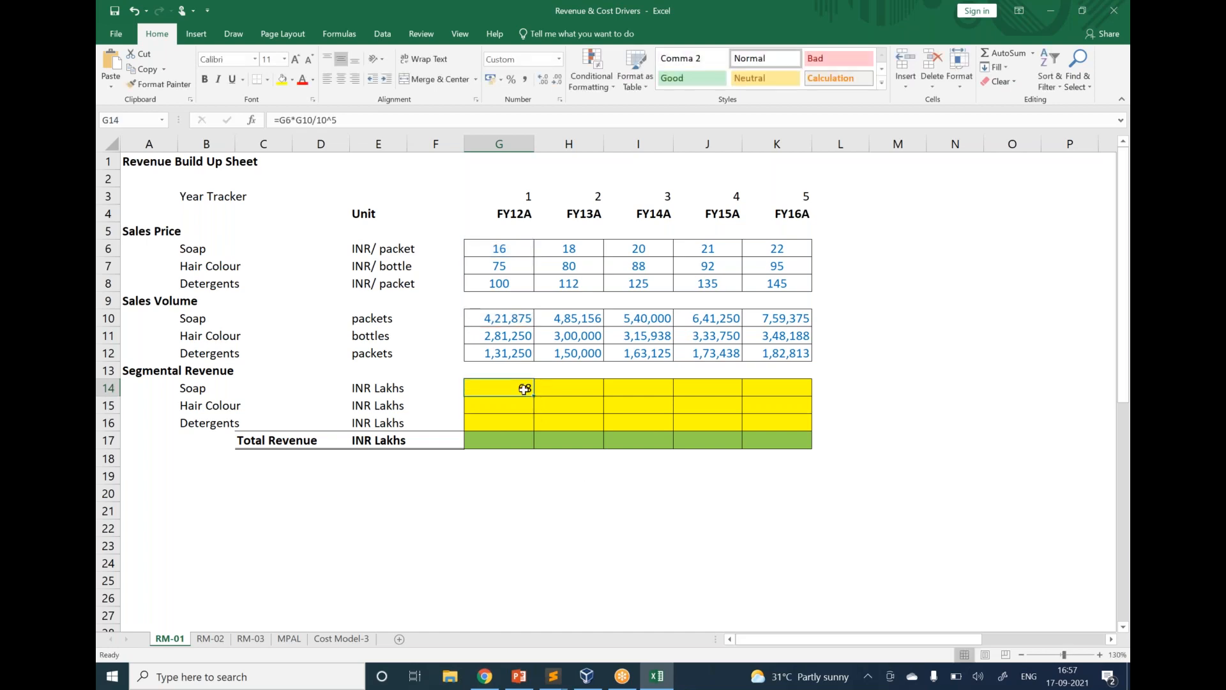
drag(533, 396, 810, 427)
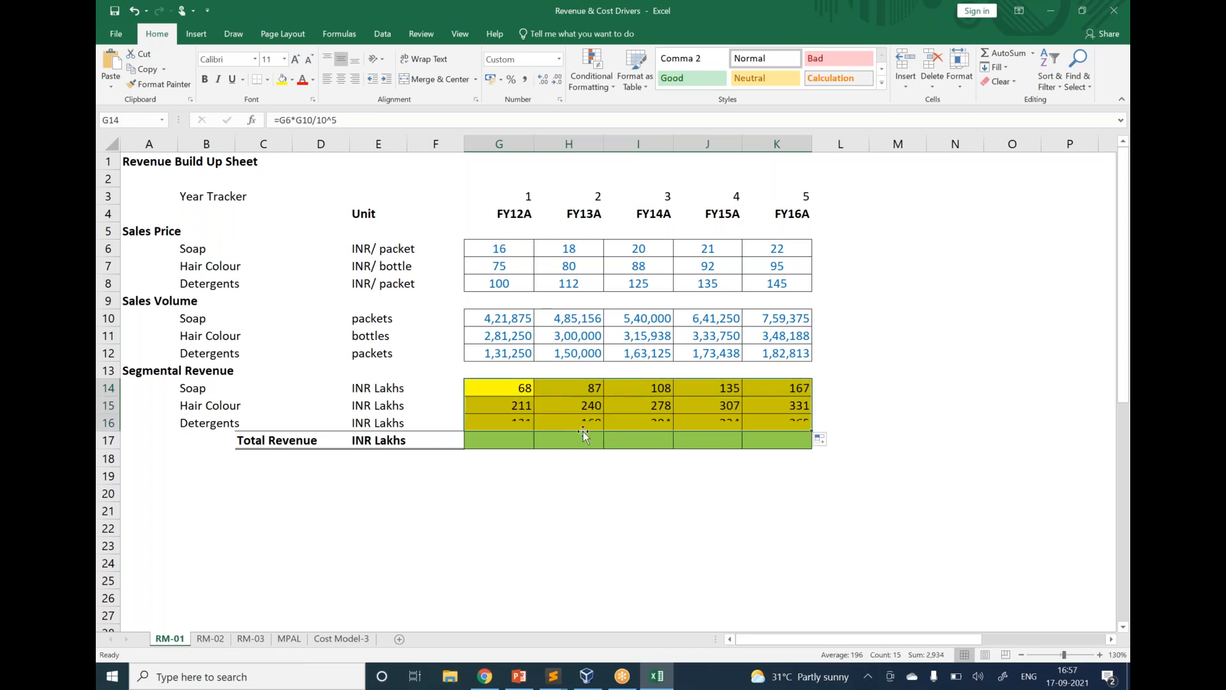
Total the FY12A segment revenues in G17 with a sum and fill it across to FY16A in K17.
click(523, 435)
key(alt+equal)
key(Return)
click(526, 437)
drag(537, 451, 809, 447)
click(847, 436)
key(ctrl+b)
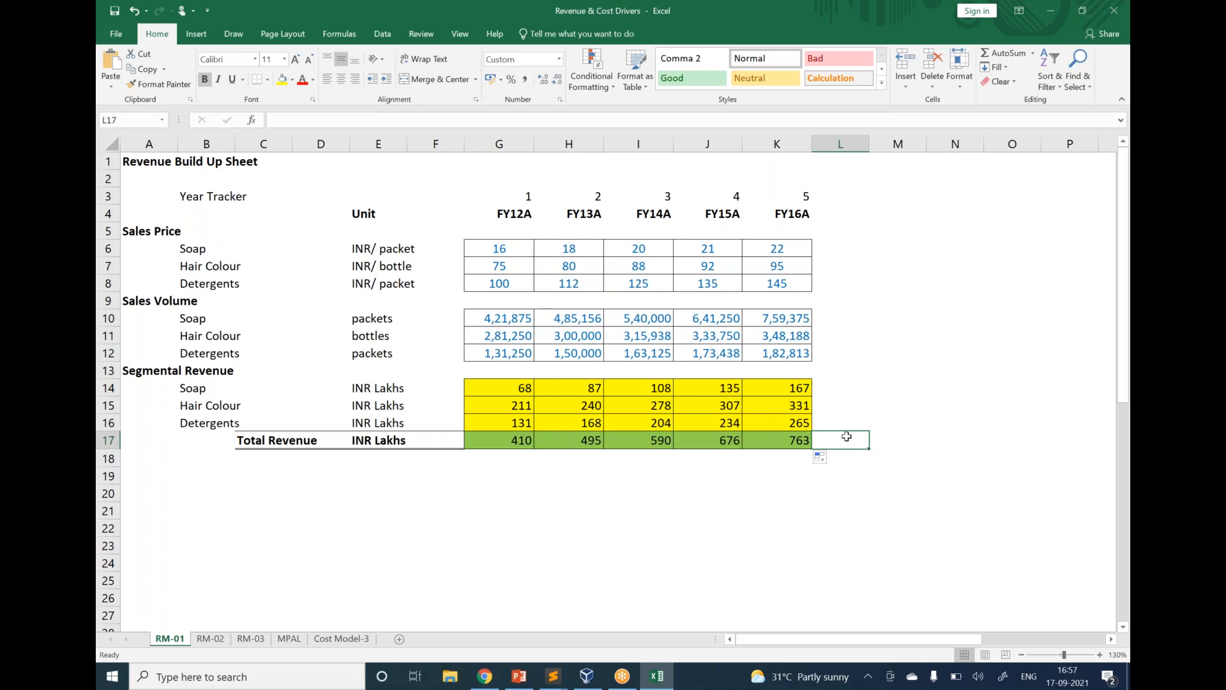
Open the RM-02 sheet with the sugar plant revenue assumptions and the Annual Sales table.
click(217, 642)
click(400, 556)
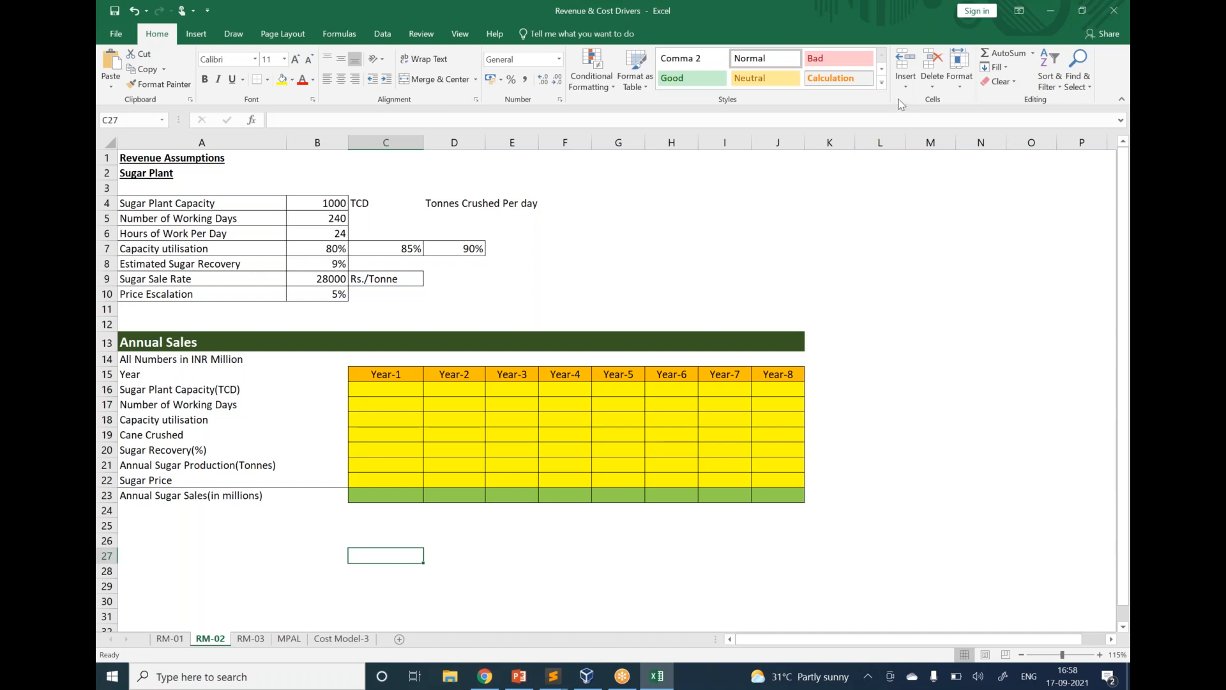
click(878, 99)
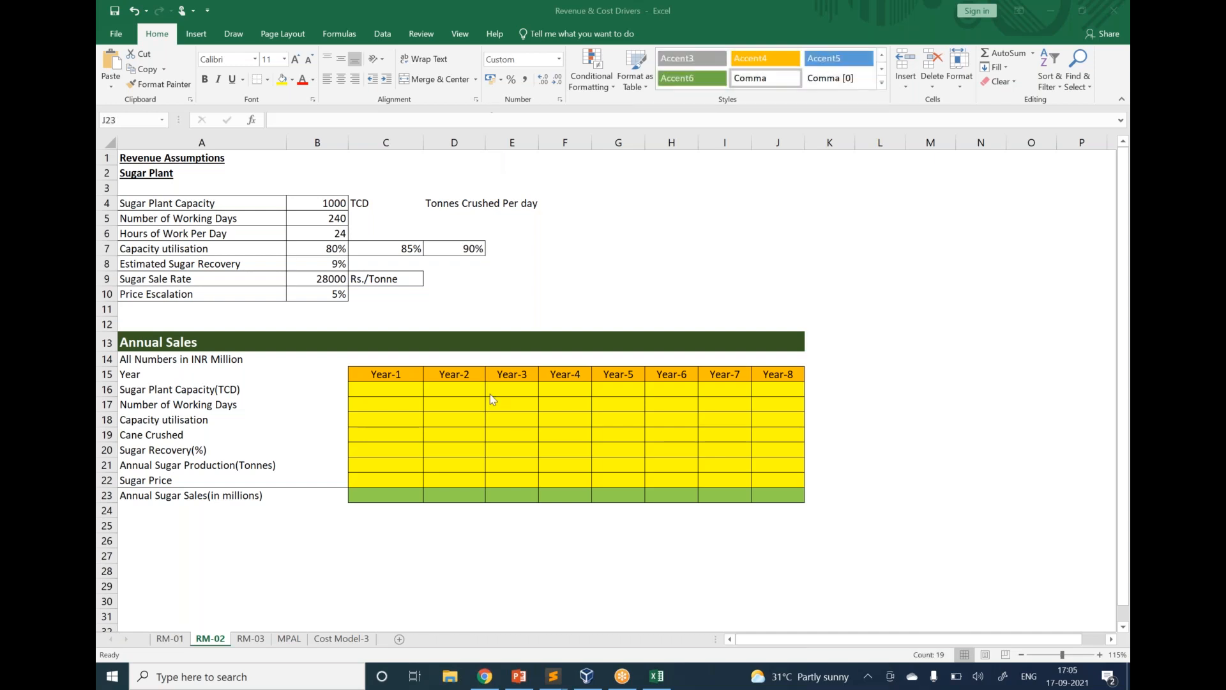
click(491, 409)
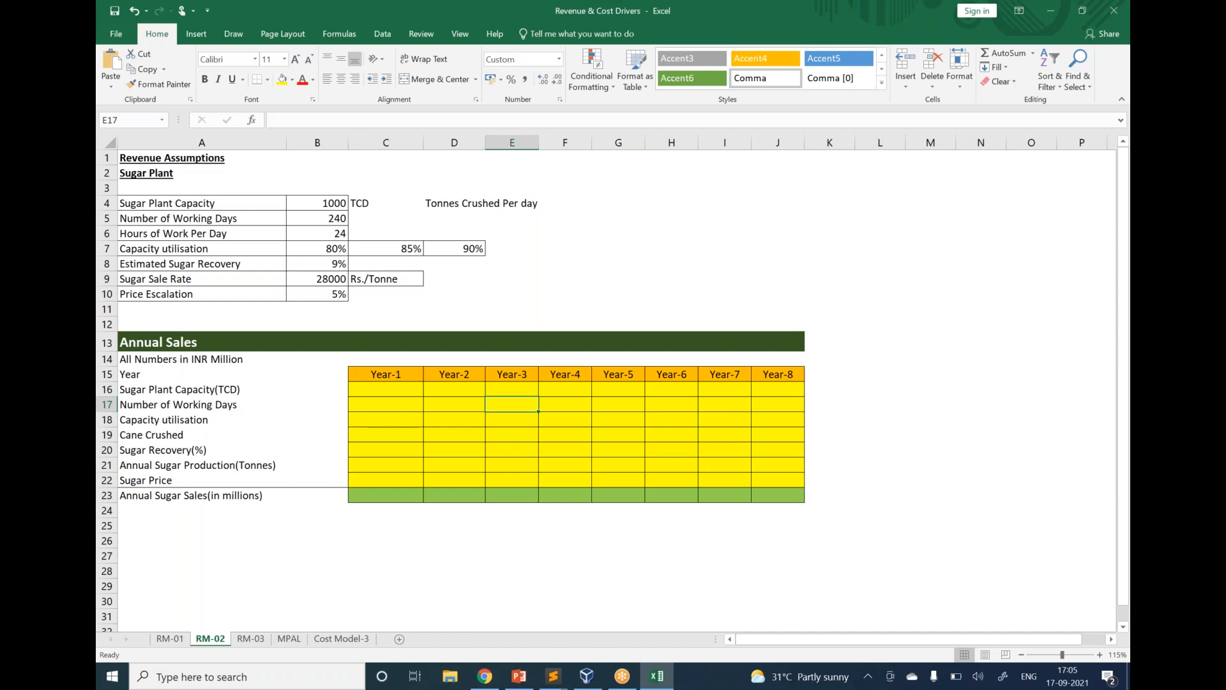
click(151, 403)
click(163, 389)
Link the Year-1 sugar plant capacity in C16 to the capacity assumption with =B4.
click(377, 387)
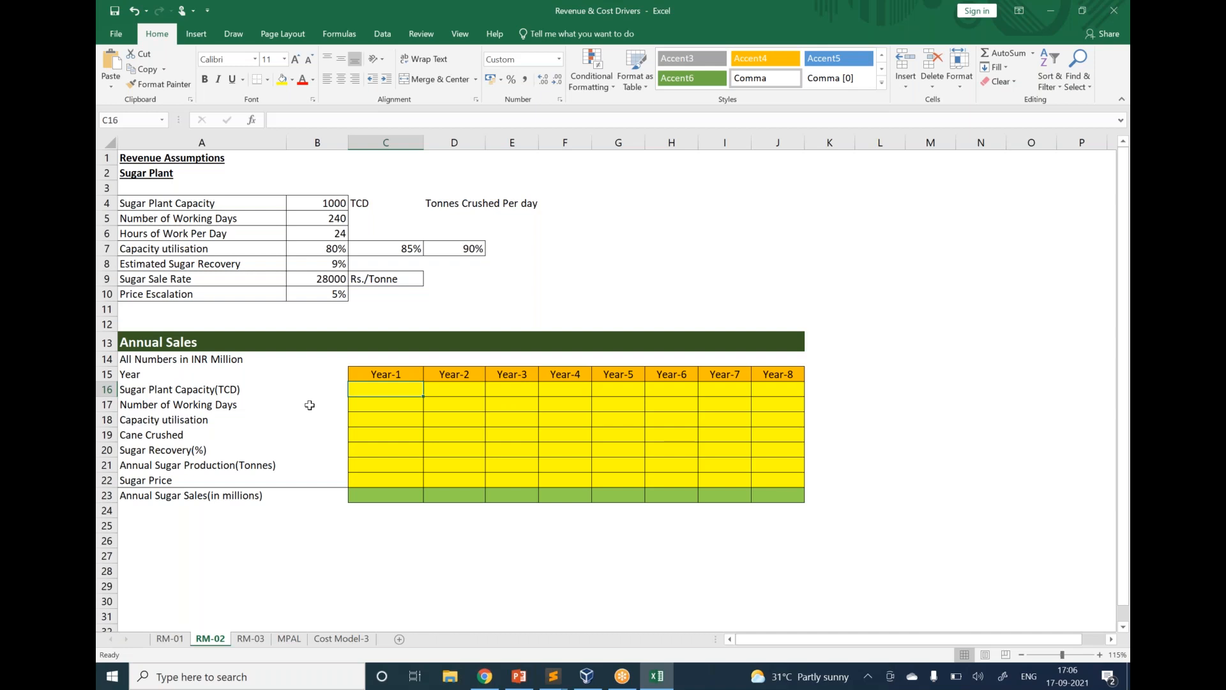
text(=)
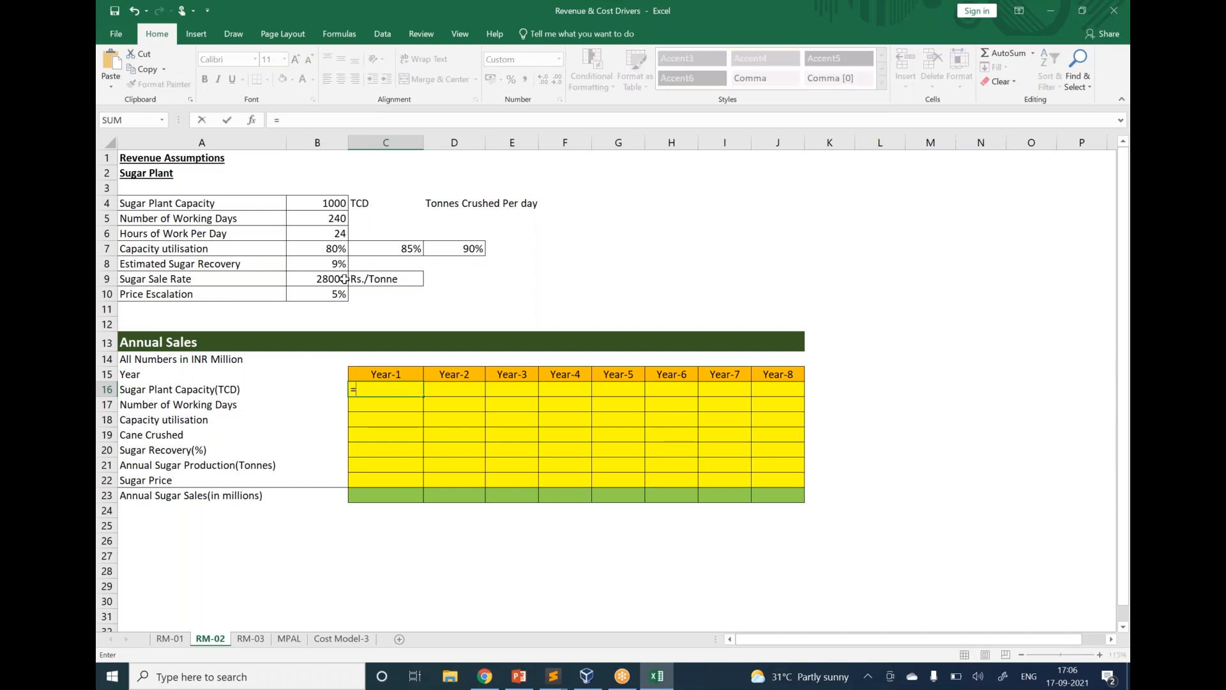
click(327, 203)
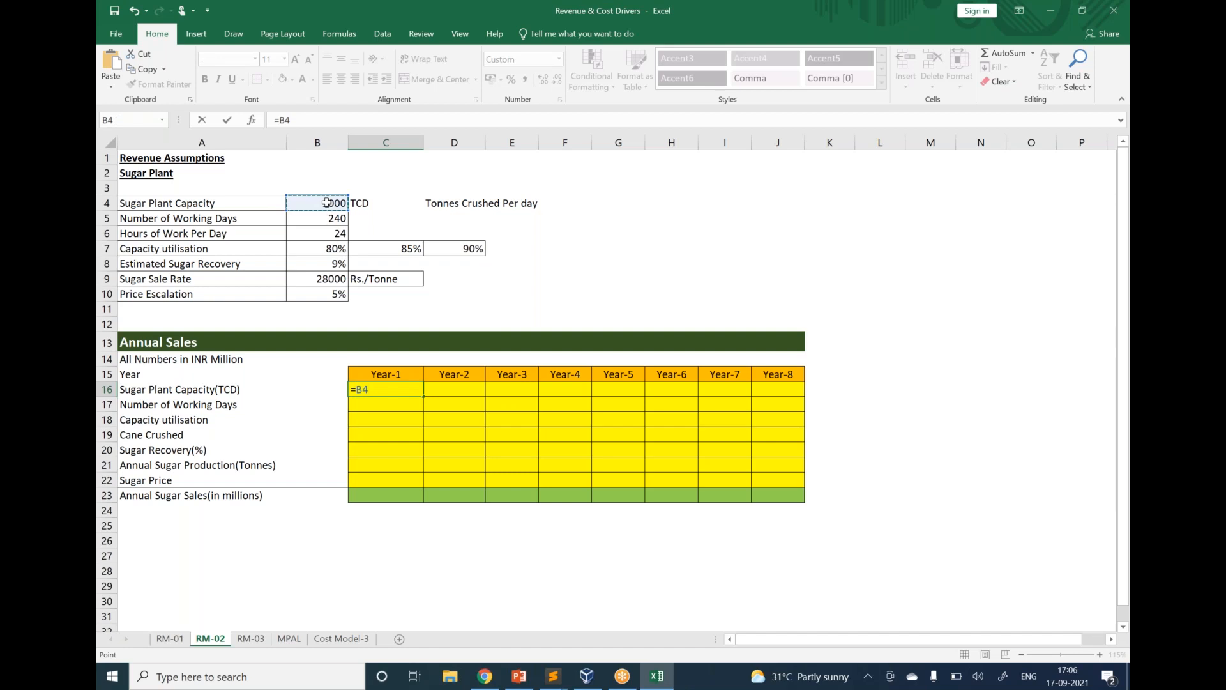
key(Return)
Carry the sugar plant capacity forward with =C16 in D16 and fill the formula across to Year-8 in J16.
key(Up)
key(Right)
text(=)
key(Left)
key(Return)
key(Up)
key(shift+Right)
key(shift+Right)
key(shift+Right)
key(shift+Right)
key(shift+Right)
key(shift+Right)
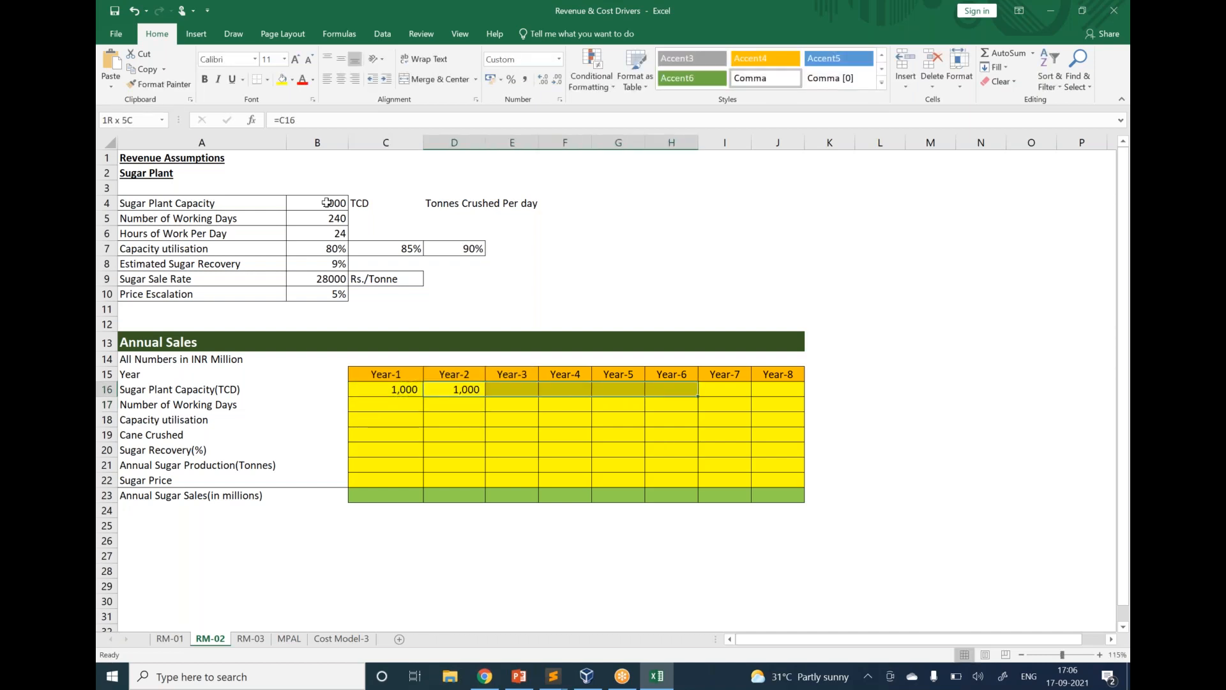
key(ctrl+r)
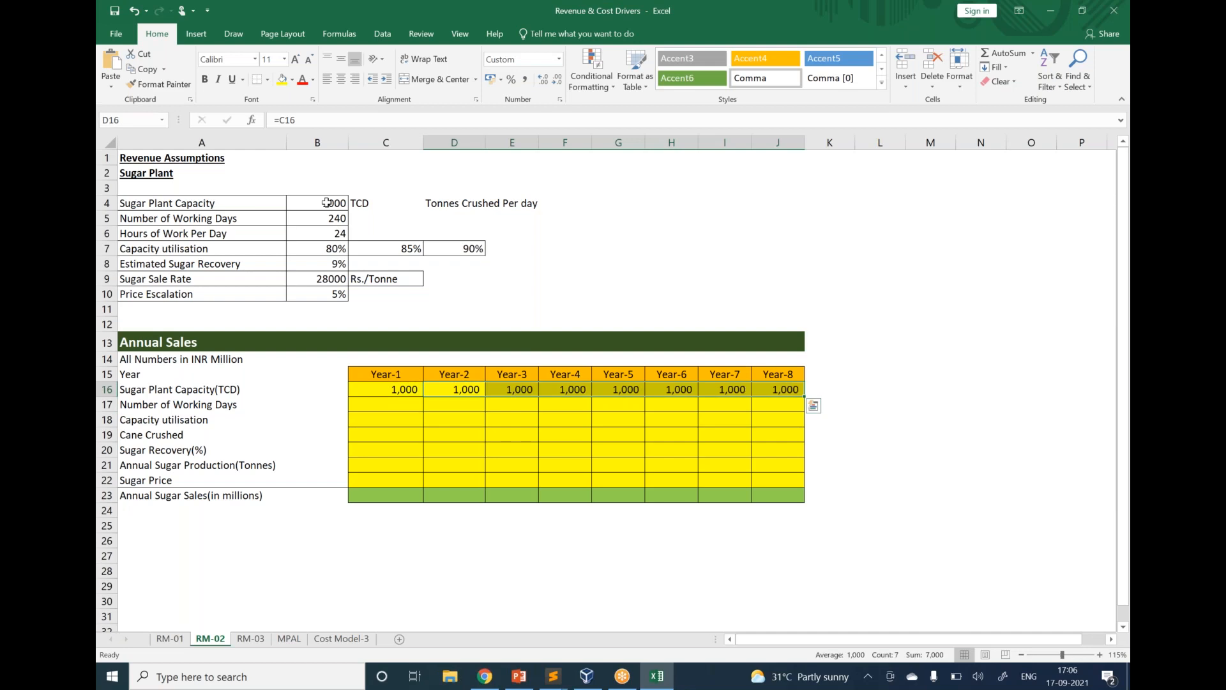
Enter 240 as the Year-1 number of working days in C17.
key(Down)
key(Left)
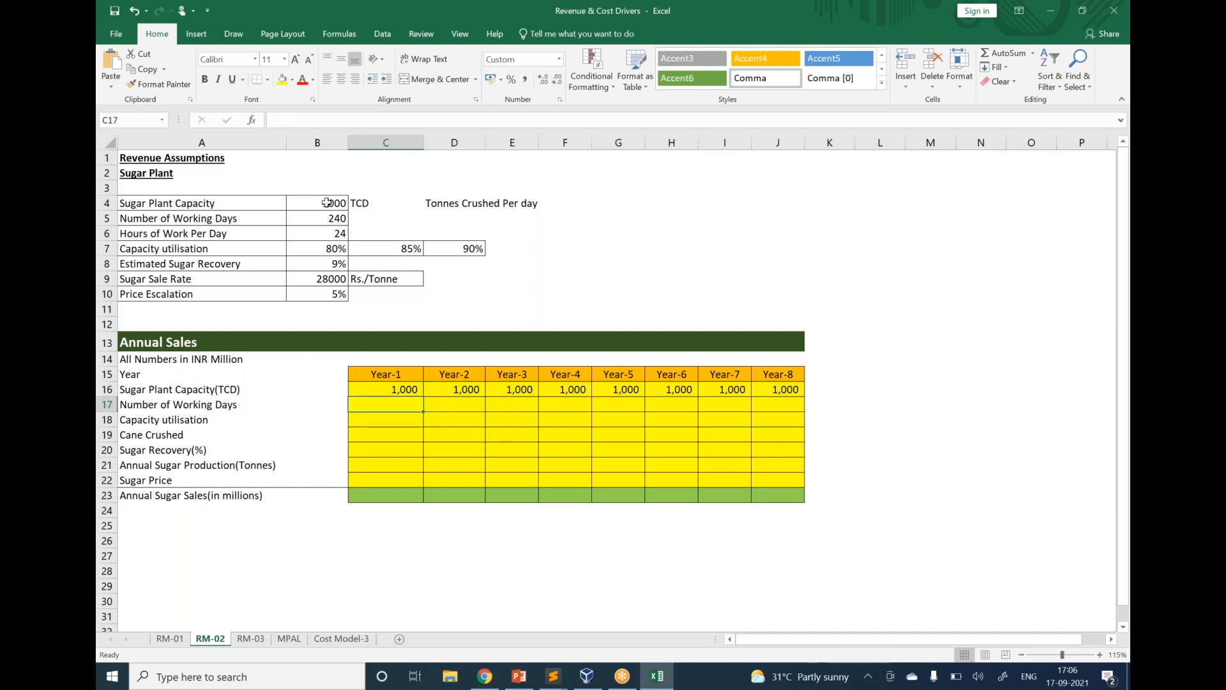
text(240)
key(ctrl+Return)
key(Return)
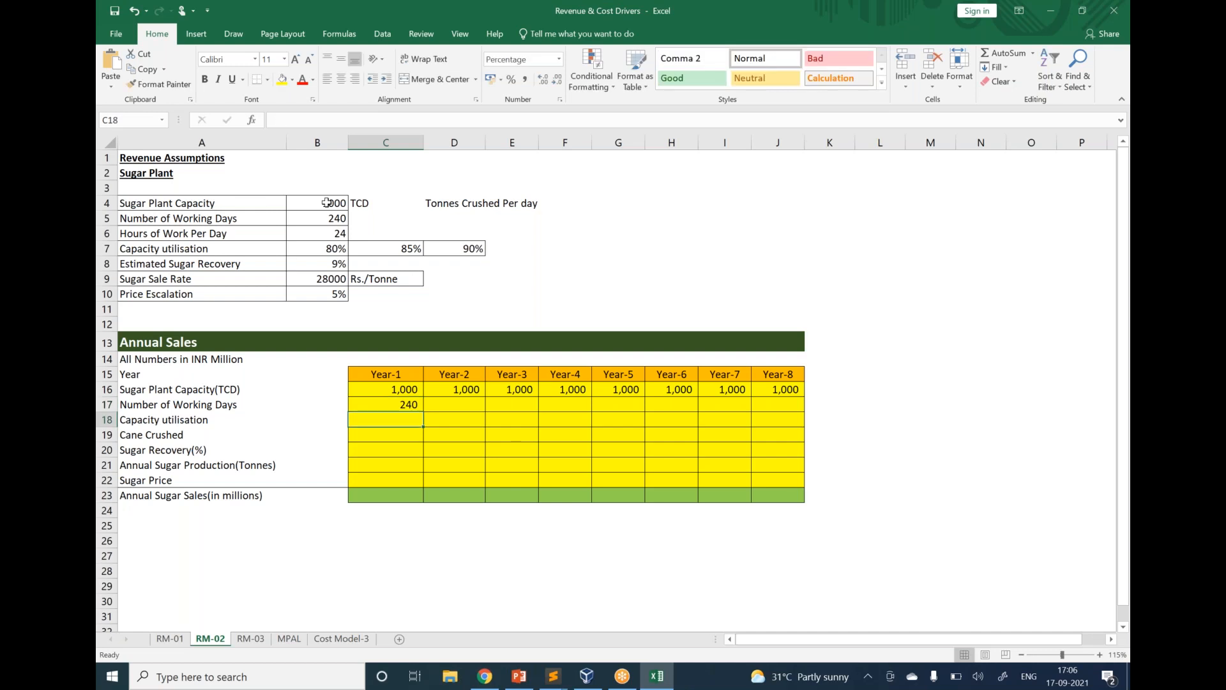
Enter 24% as the Year-1 capacity utilisation in C18.
text(2)
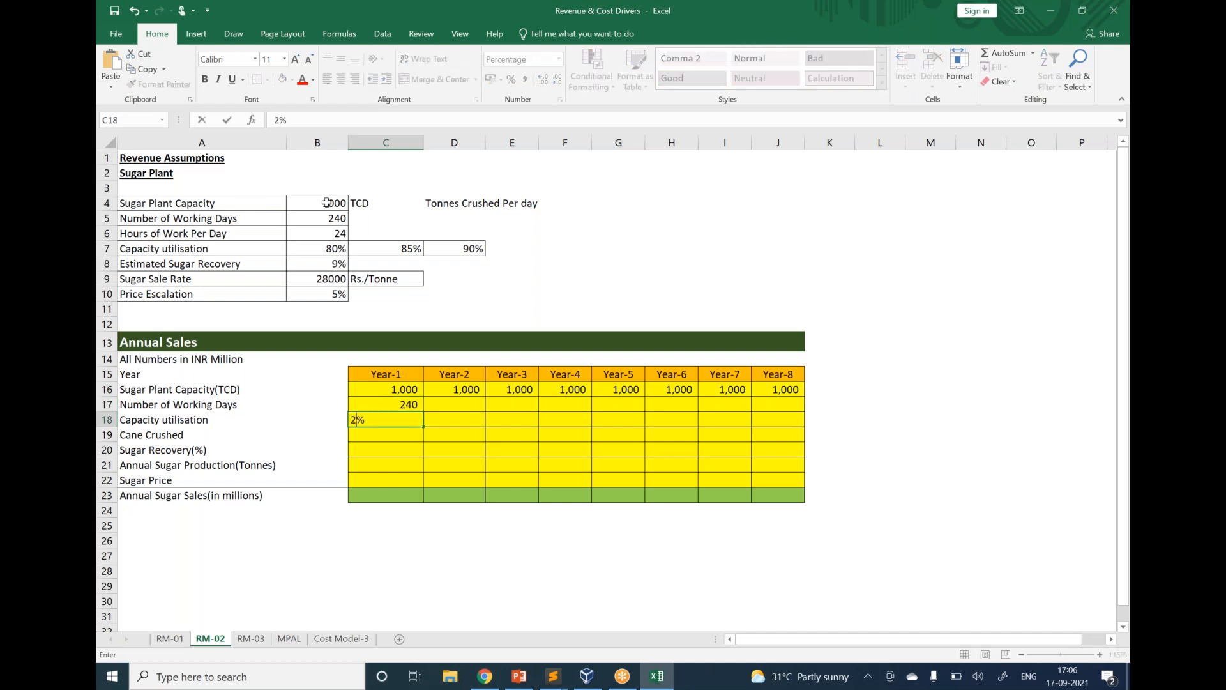
text(4)
key(ctrl+Return)
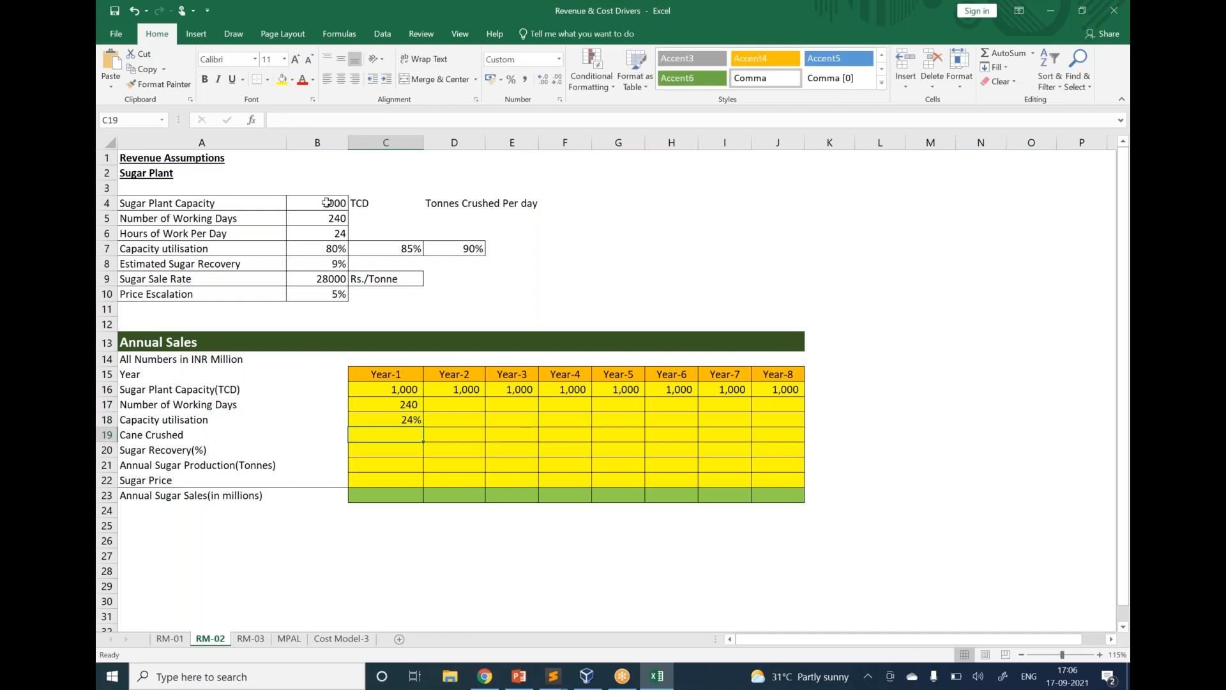
Try to annualise the Year-1 sugar plant capacity in C16 with =B4*365, and undo the change.
key(Up)
key(Up)
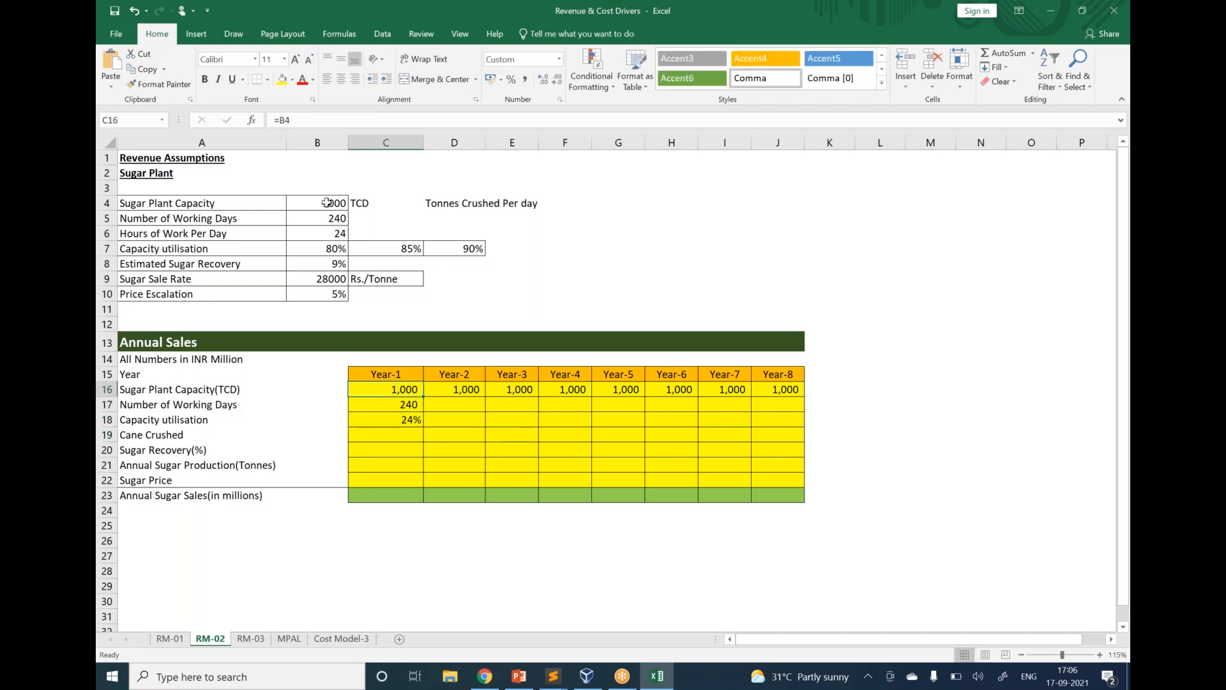
click(414, 120)
text(*)
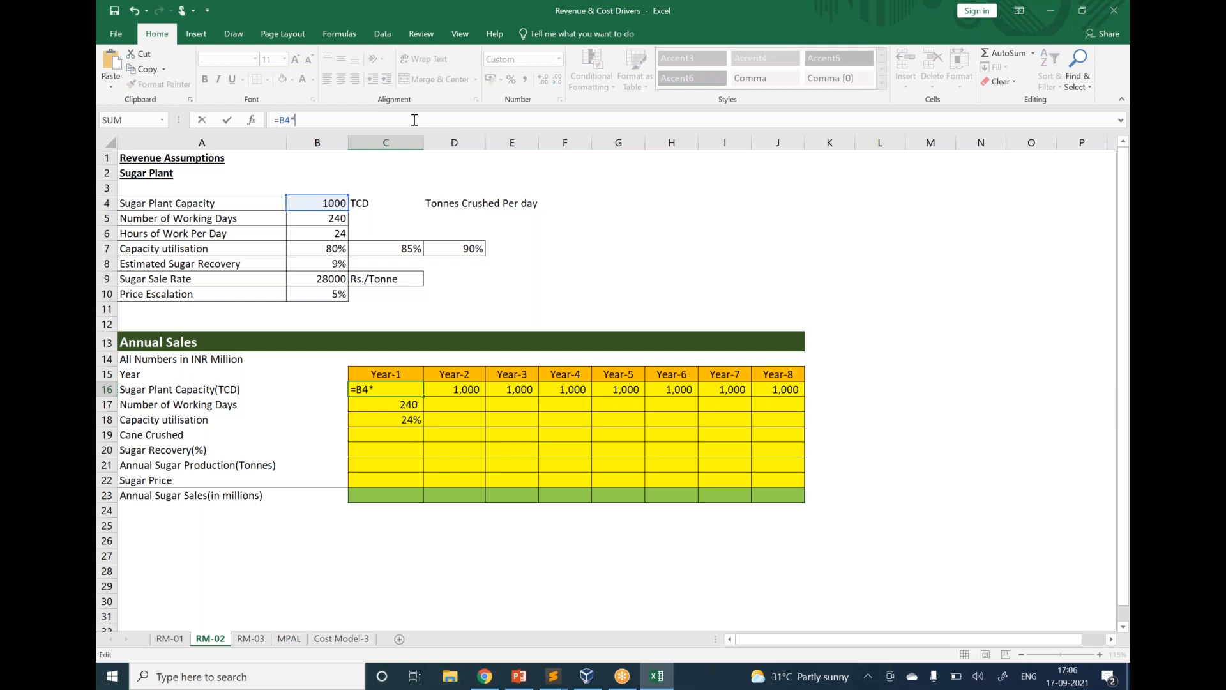
text(365)
key(Return)
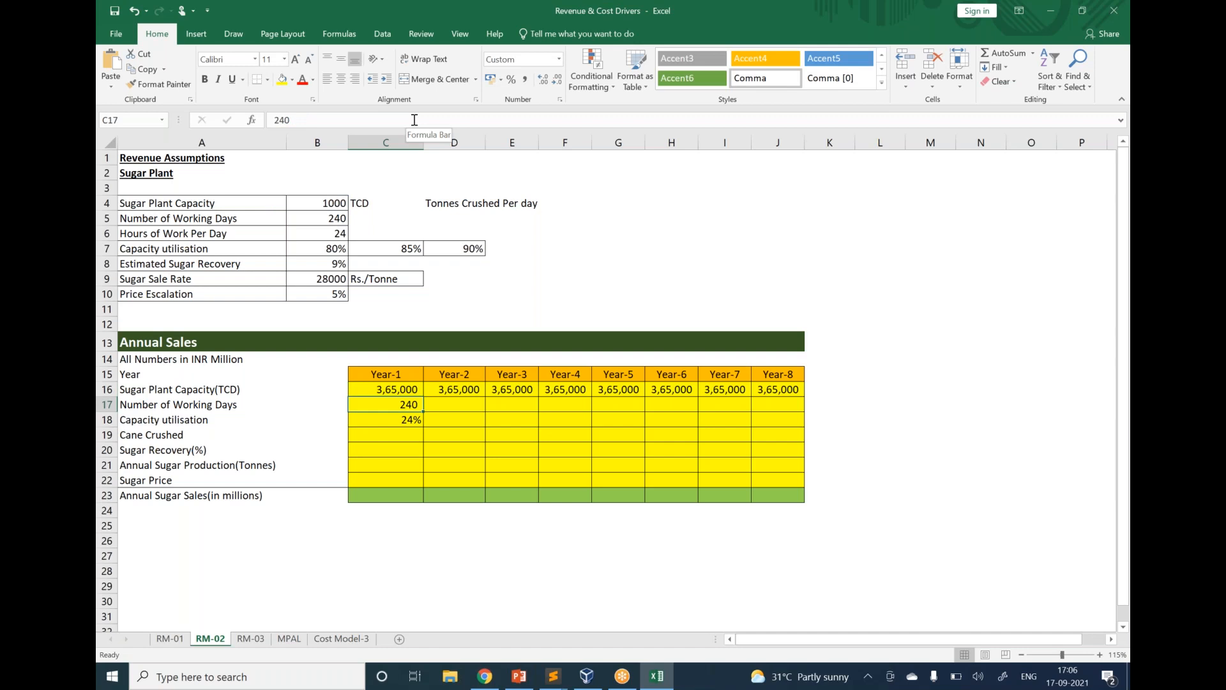
key(ctrl+z)
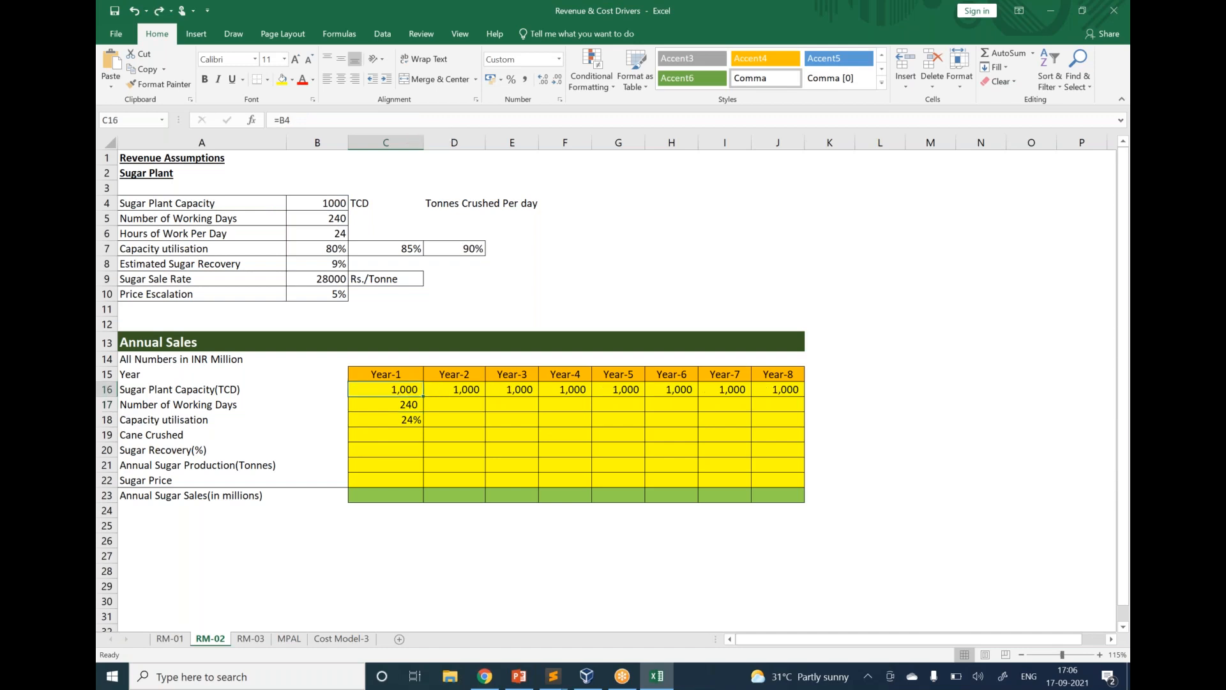
Set the Year-1 capacity utilisation in C18 to 5%.
key(Down)
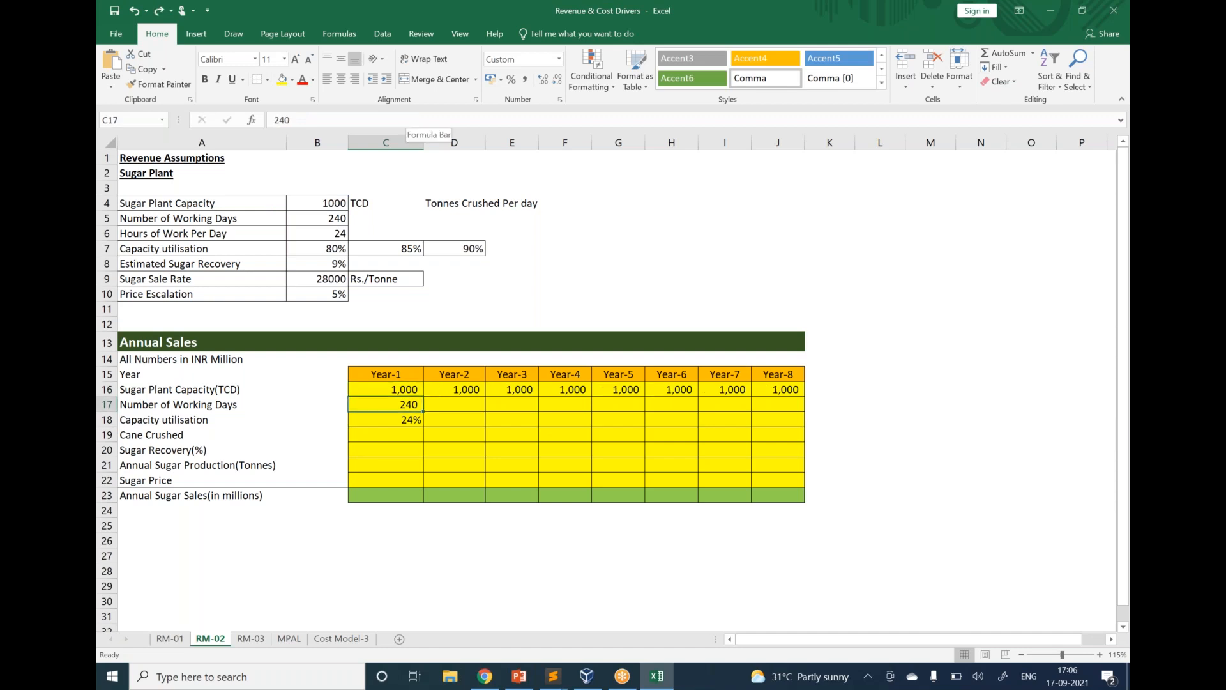
key(Down)
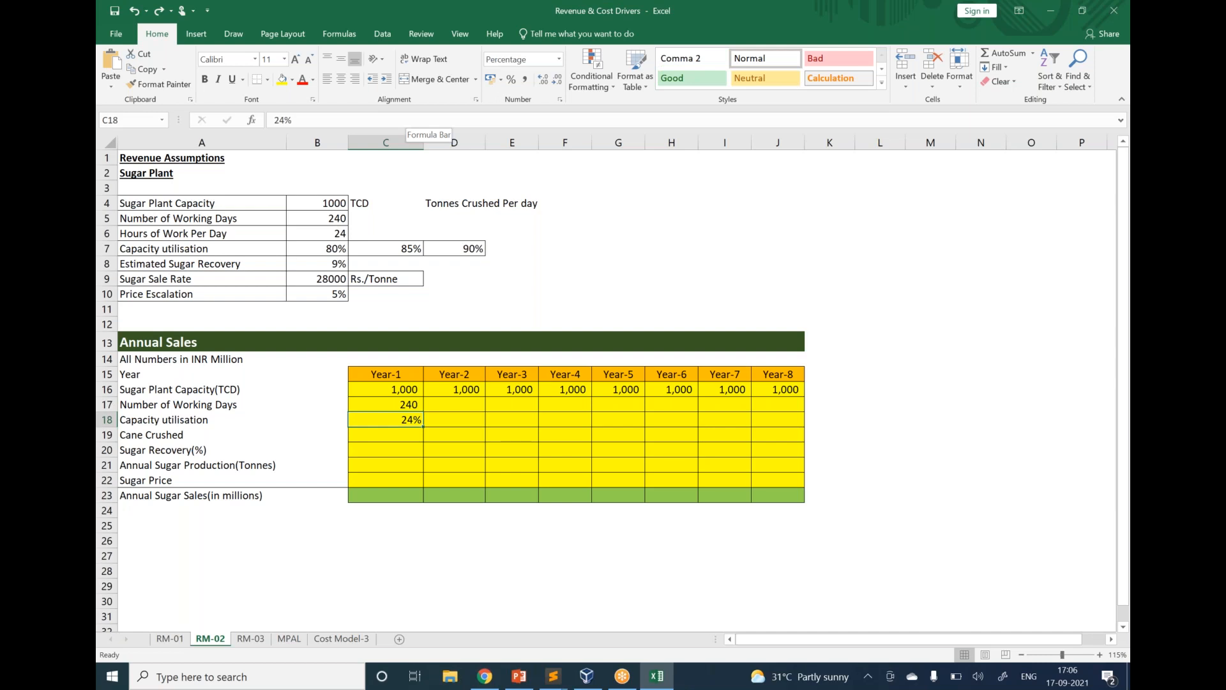
key(Up)
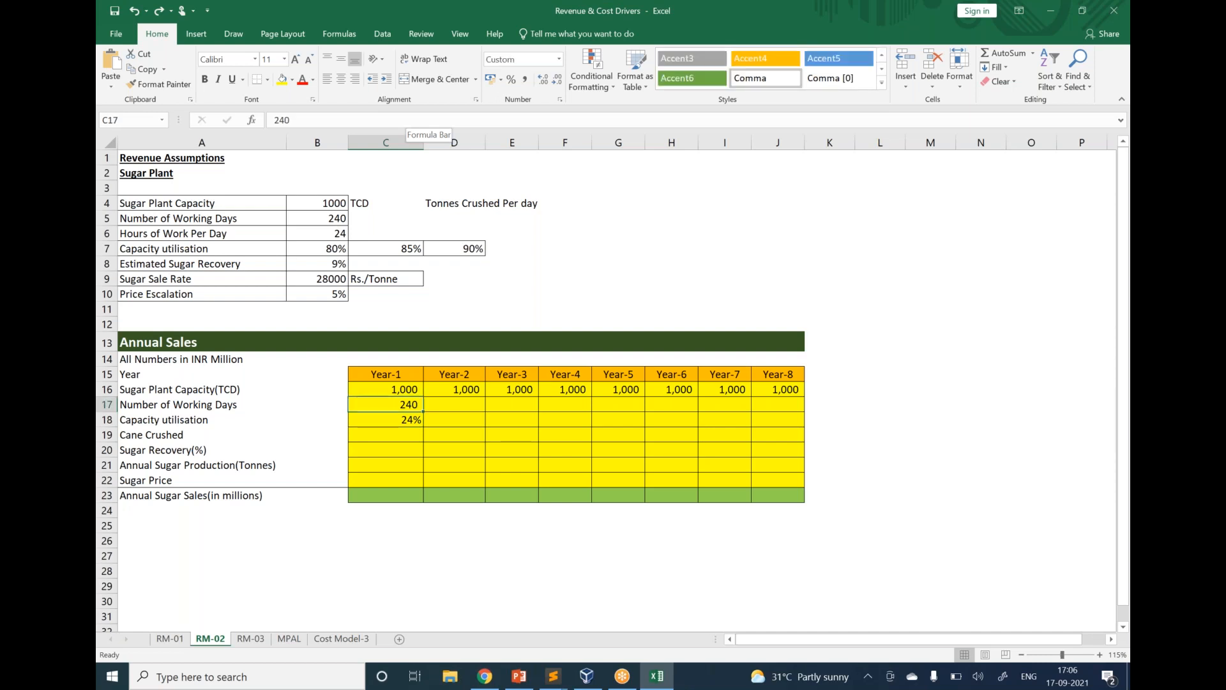
key(Down)
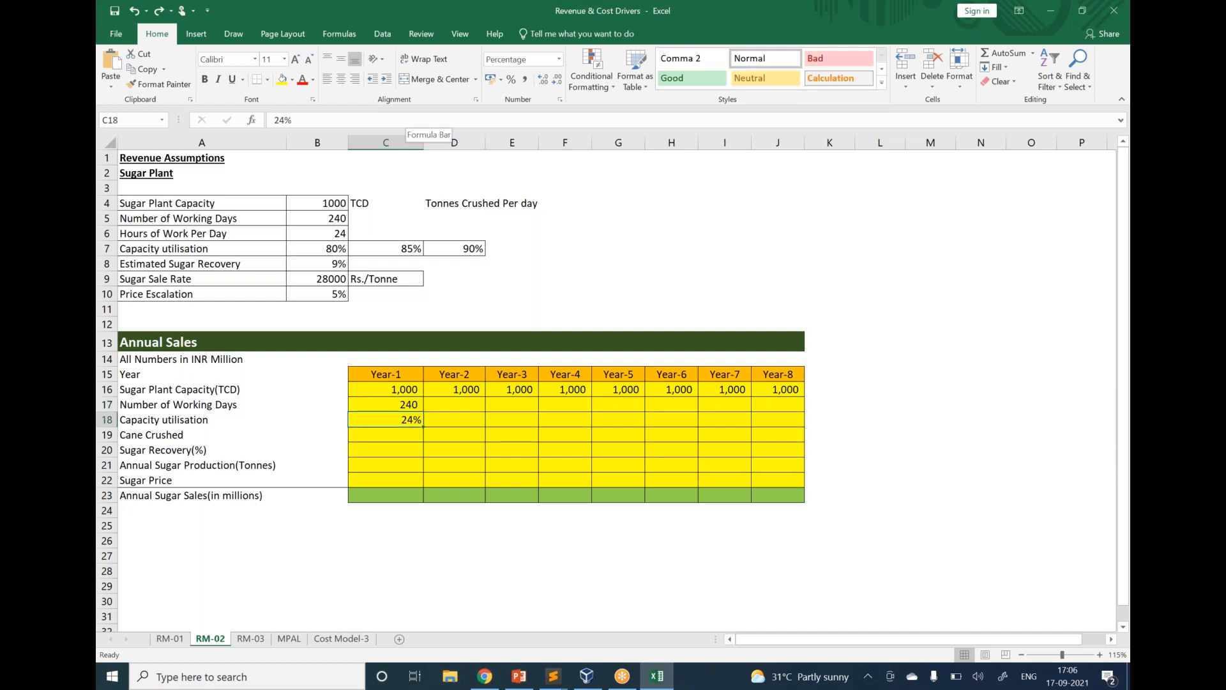
text(5)
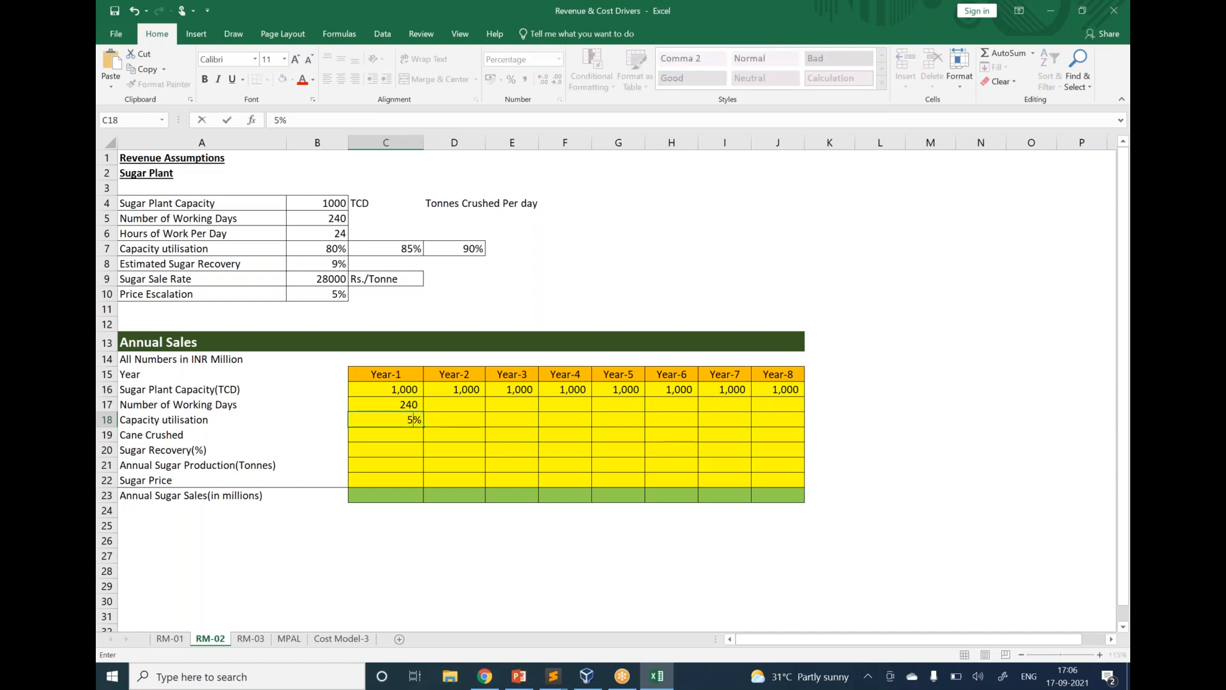
key(Return)
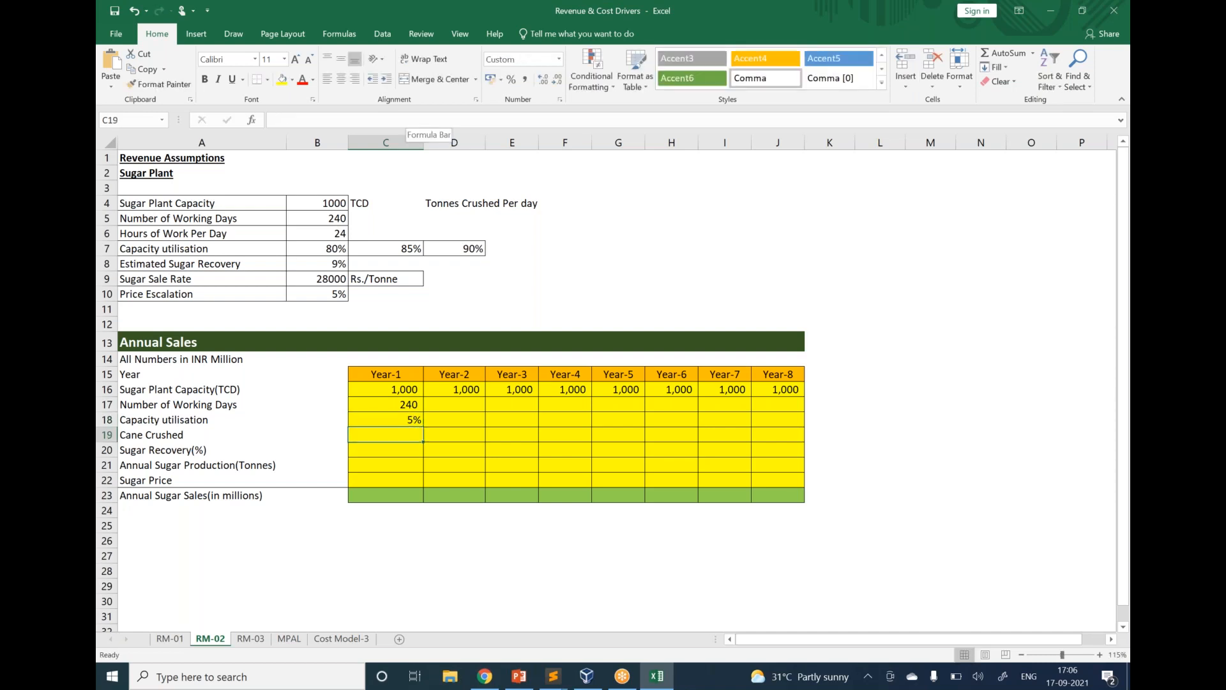
Carry working days and capacity utilisation forward with =C17 in D17 and =C18 in D18, and fill both rows across to Year-8.
click(463, 406)
click(414, 405)
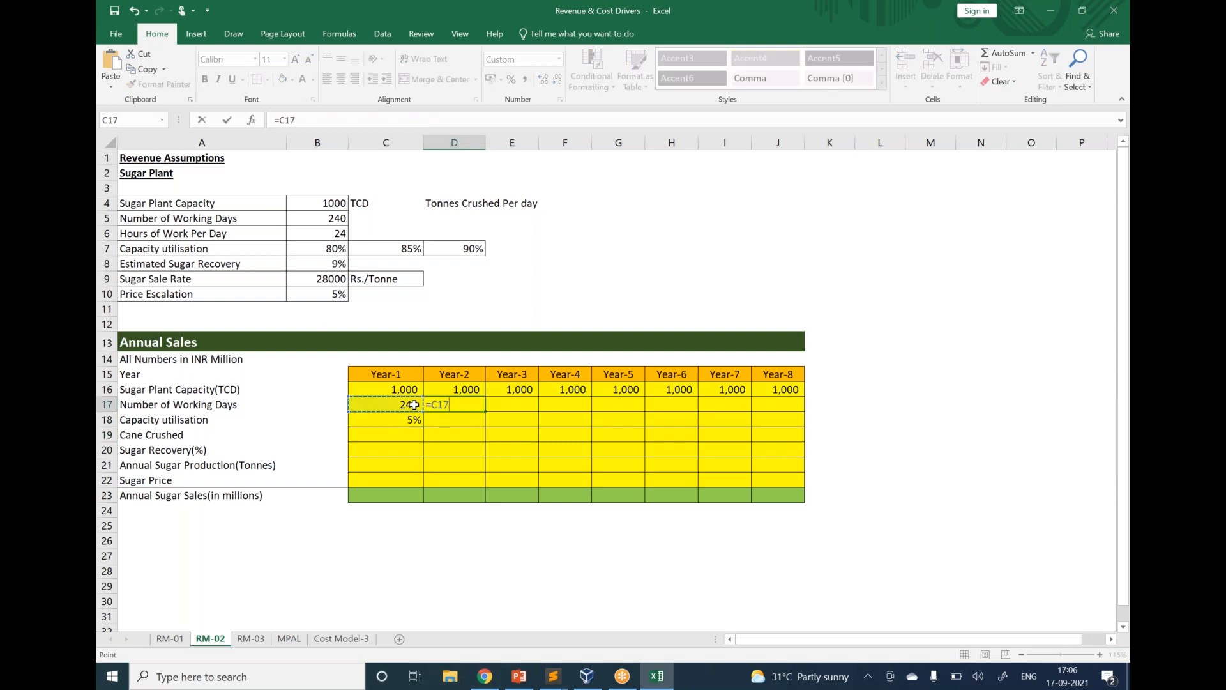
key(Return)
text(=)
click(409, 420)
key(Return)
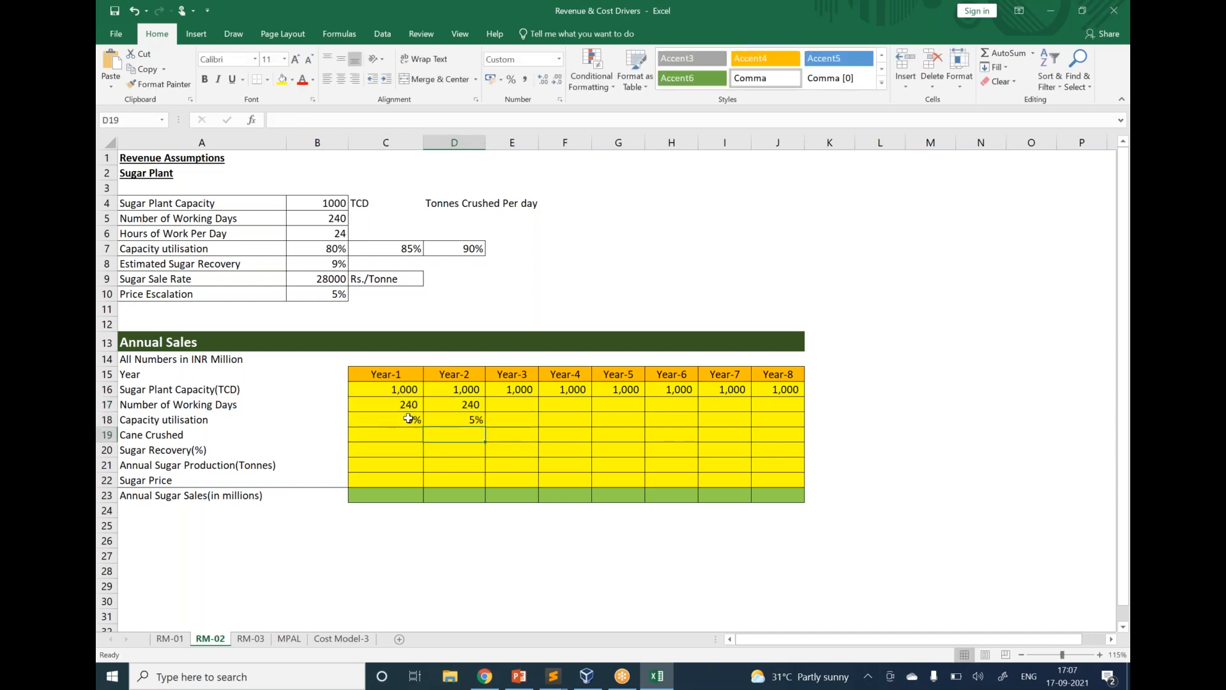
drag(464, 404, 798, 426)
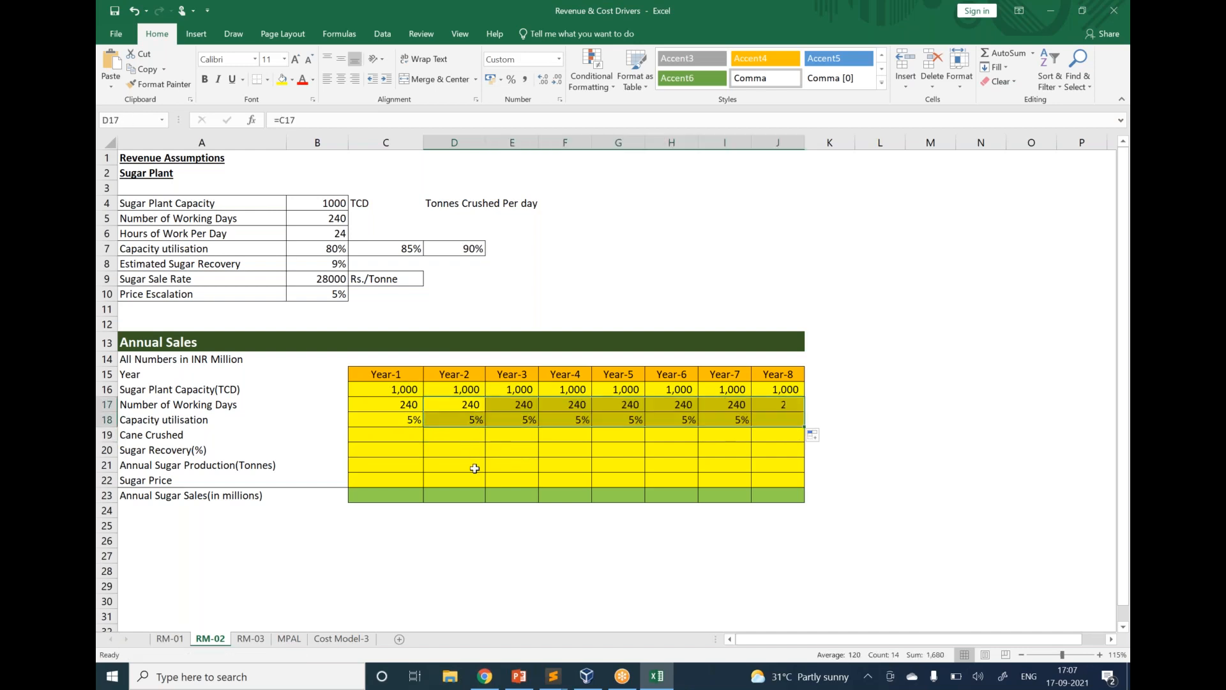
Link the Year-1 capacity utilisation in C18 to the 80% assumption with =B7.
click(389, 434)
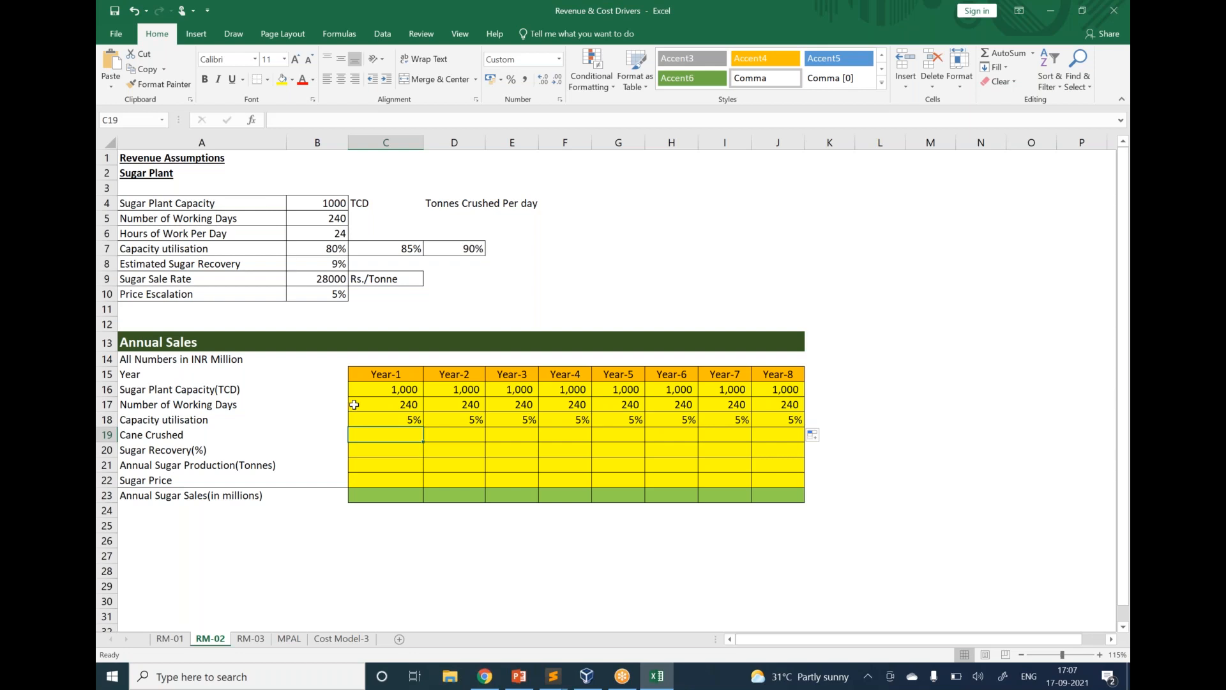
click(380, 422)
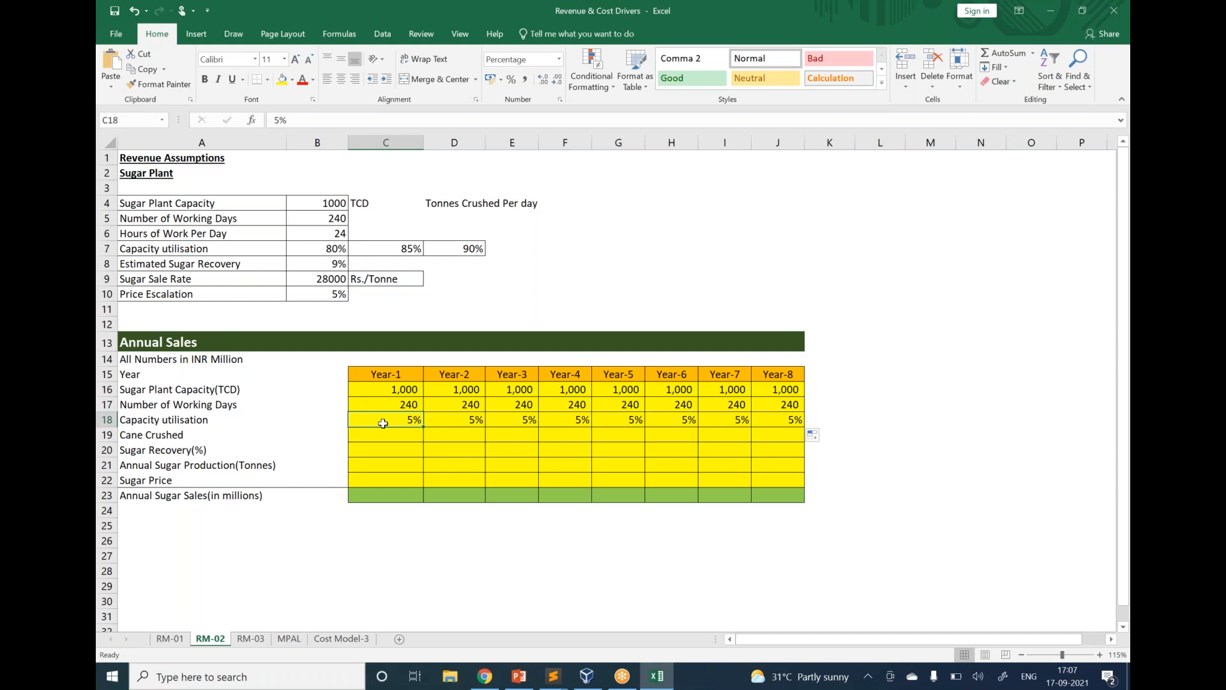
text(=)
click(338, 253)
key(Return)
Link the Year-2 and Year-3 capacity utilisation to the assumptions with =C7 in D18 and =D7 in E18.
click(461, 420)
text(=)
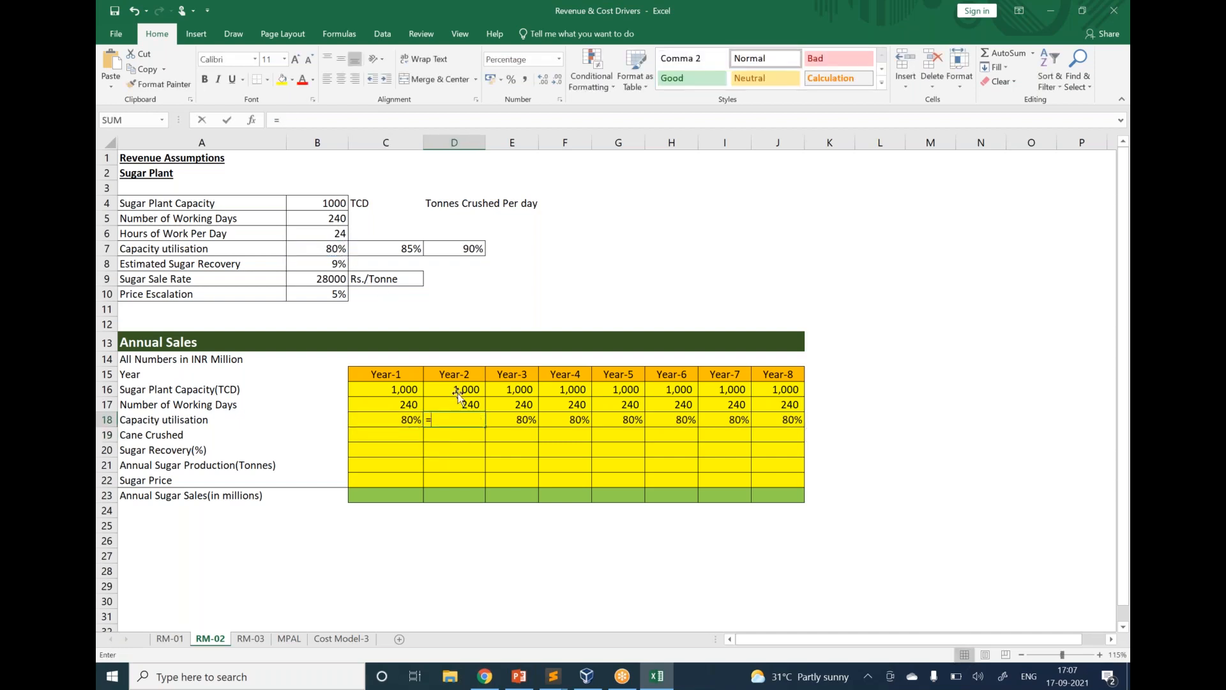
click(416, 249)
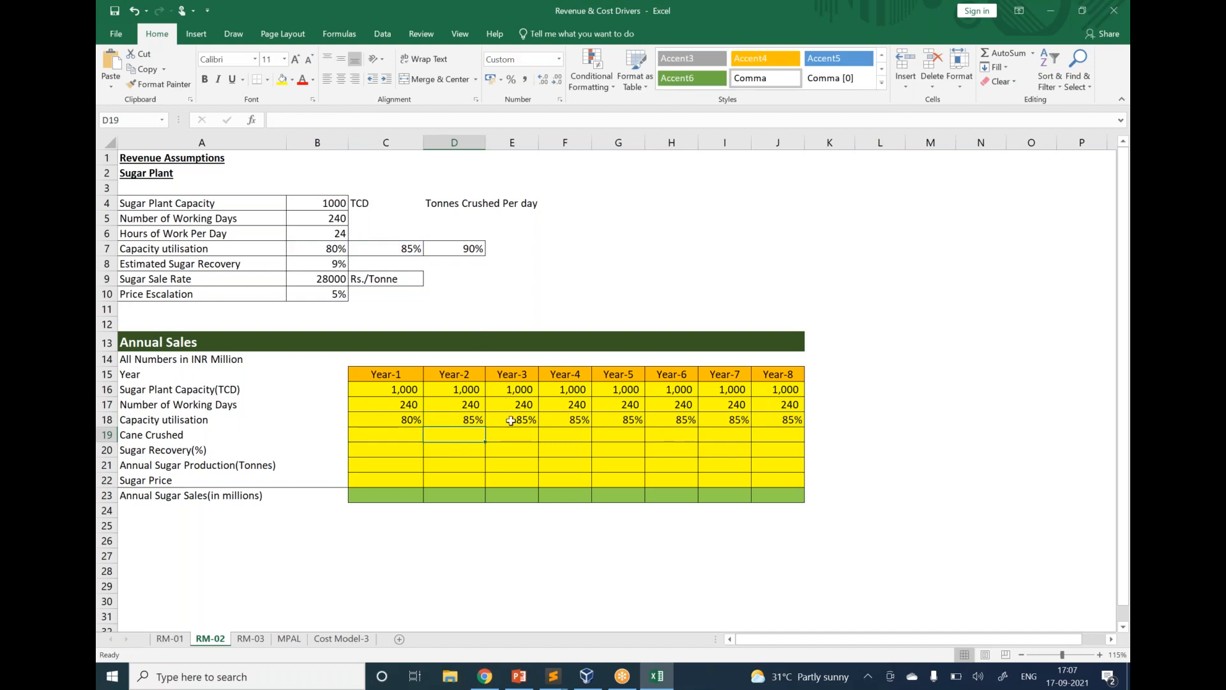
key(Return)
click(505, 419)
text(=)
click(473, 248)
key(Return)
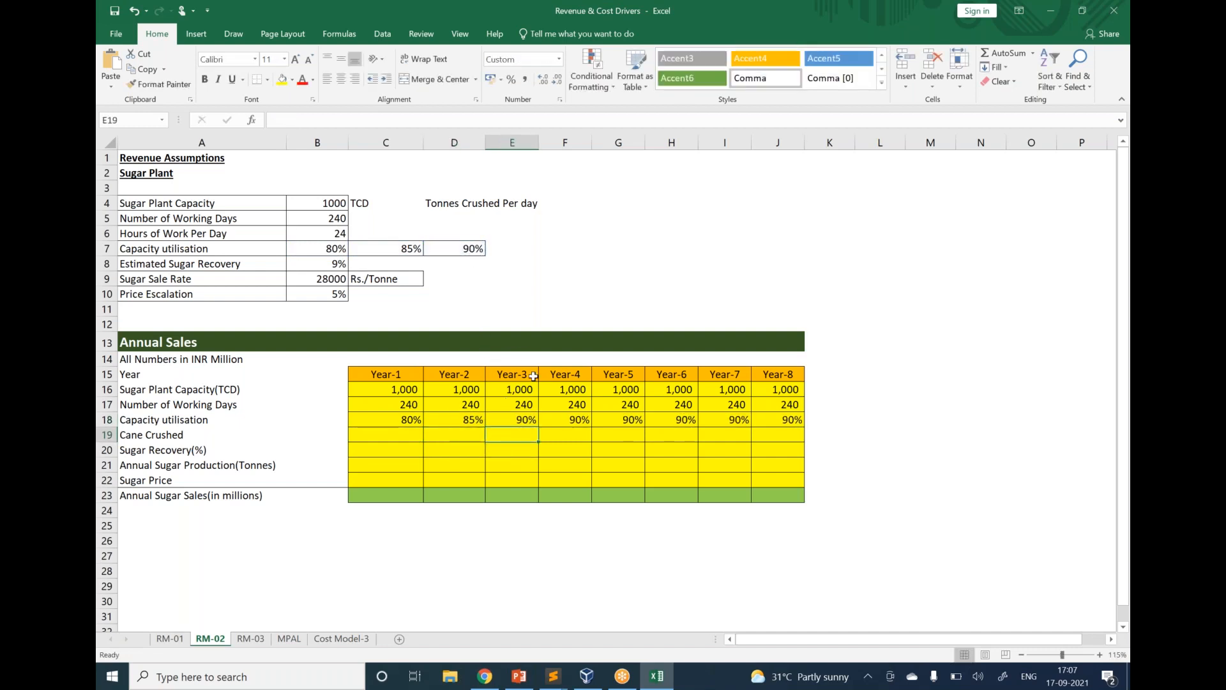
Calculate Year-1 cane crushed in C19 with =C16*C17*C18 and fill the formula across to Year-8 in J19.
click(397, 431)
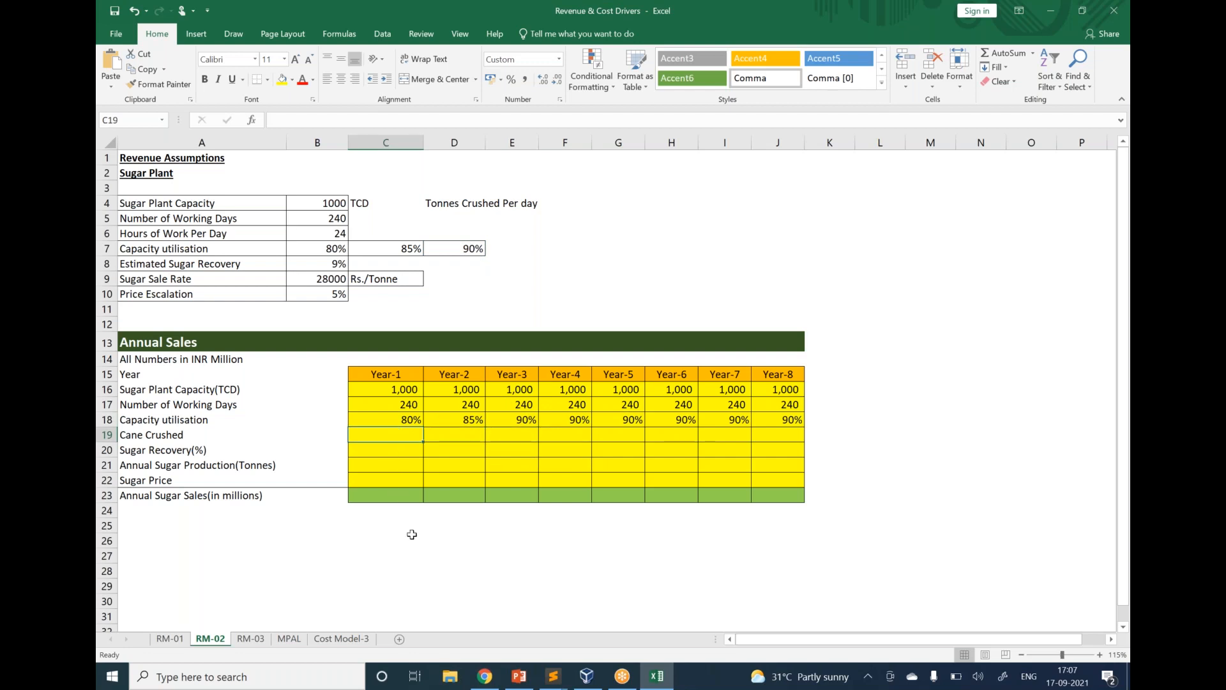
text(=)
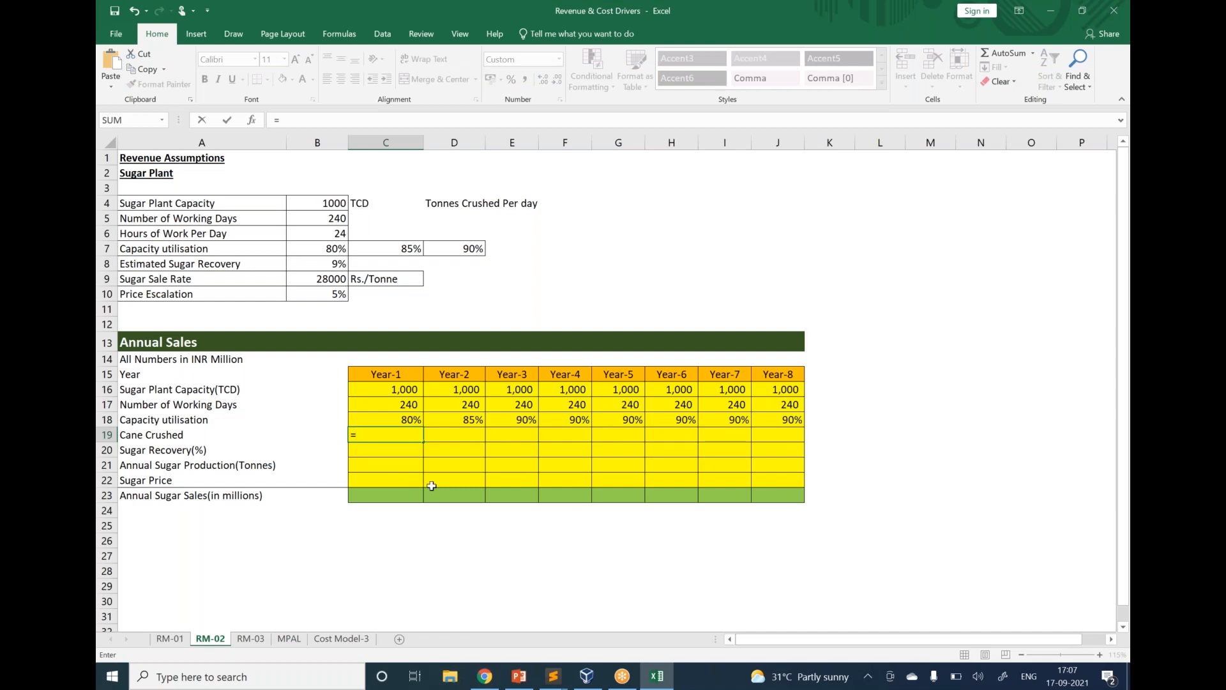
click(402, 391)
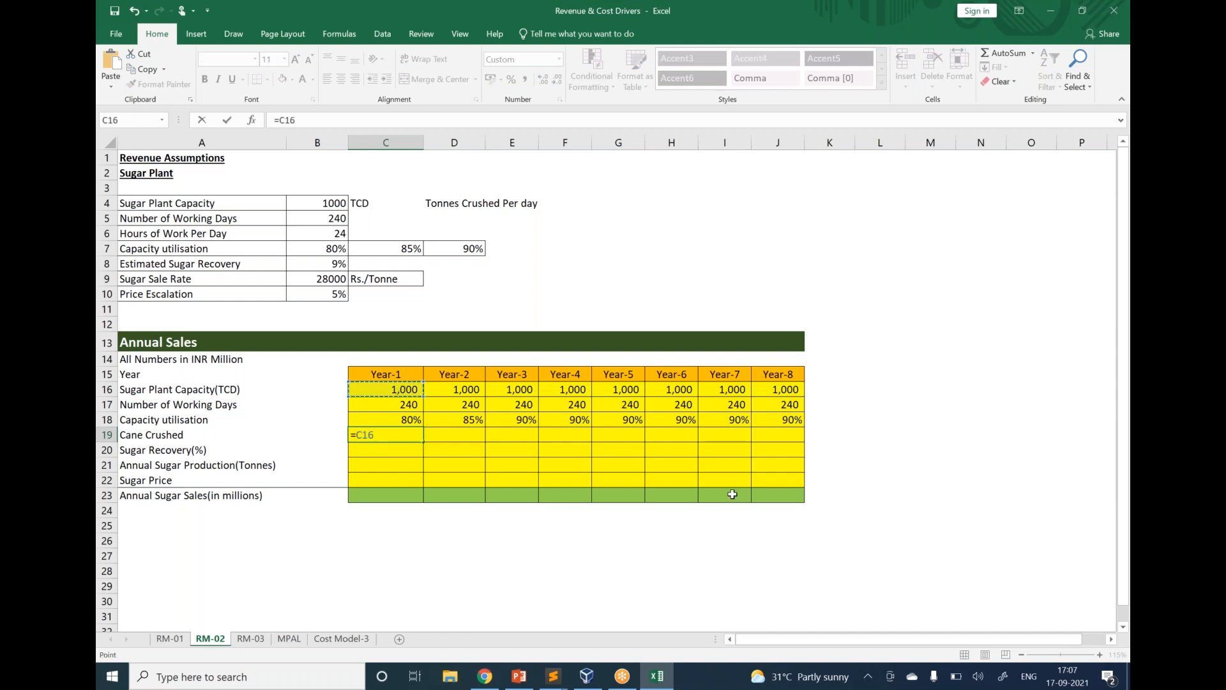
text(*)
click(401, 406)
text(*)
click(402, 419)
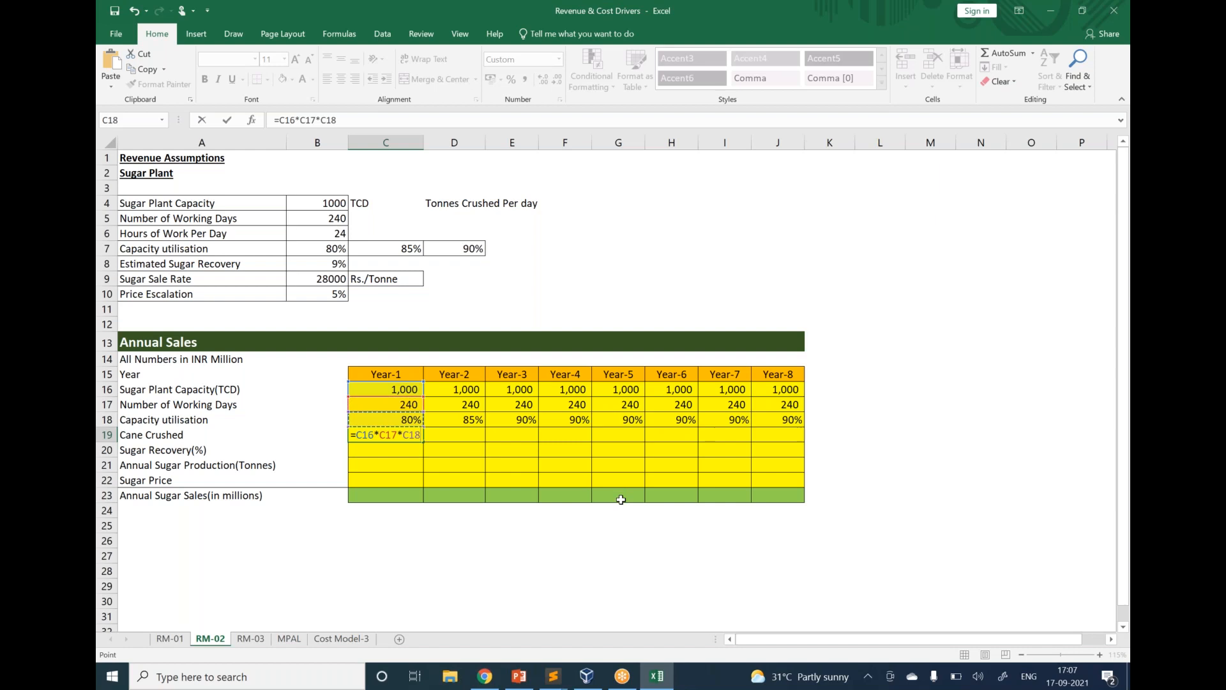
key(Return)
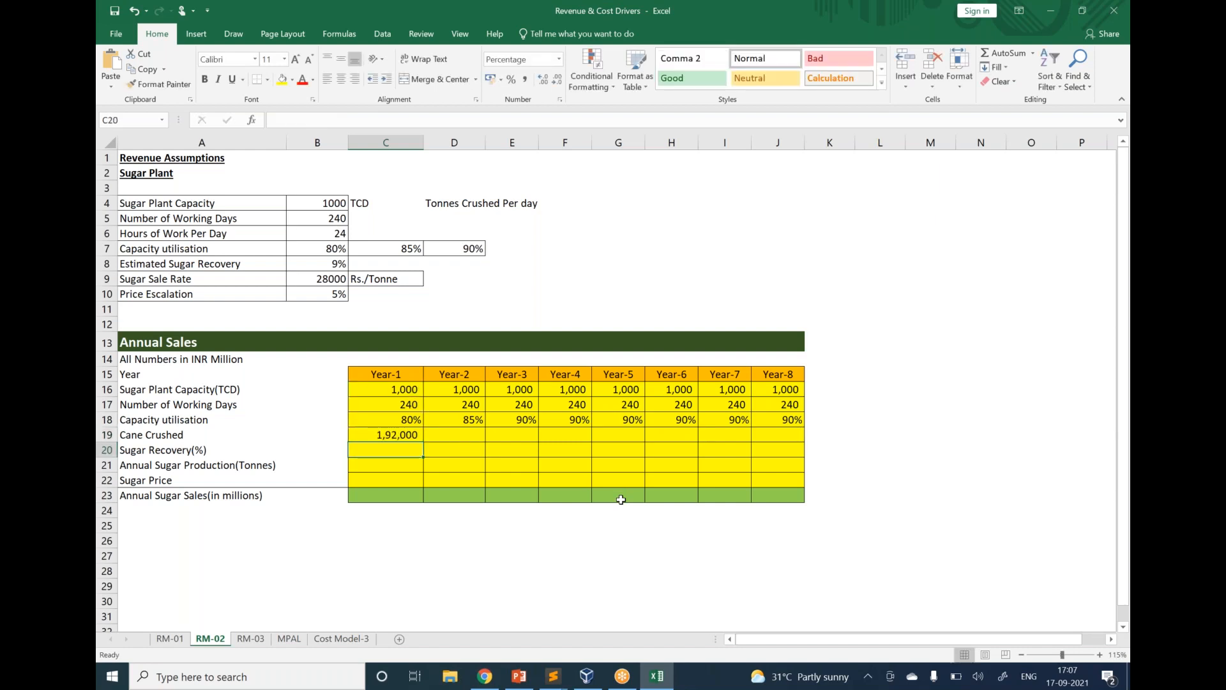
click(399, 435)
drag(423, 442, 802, 452)
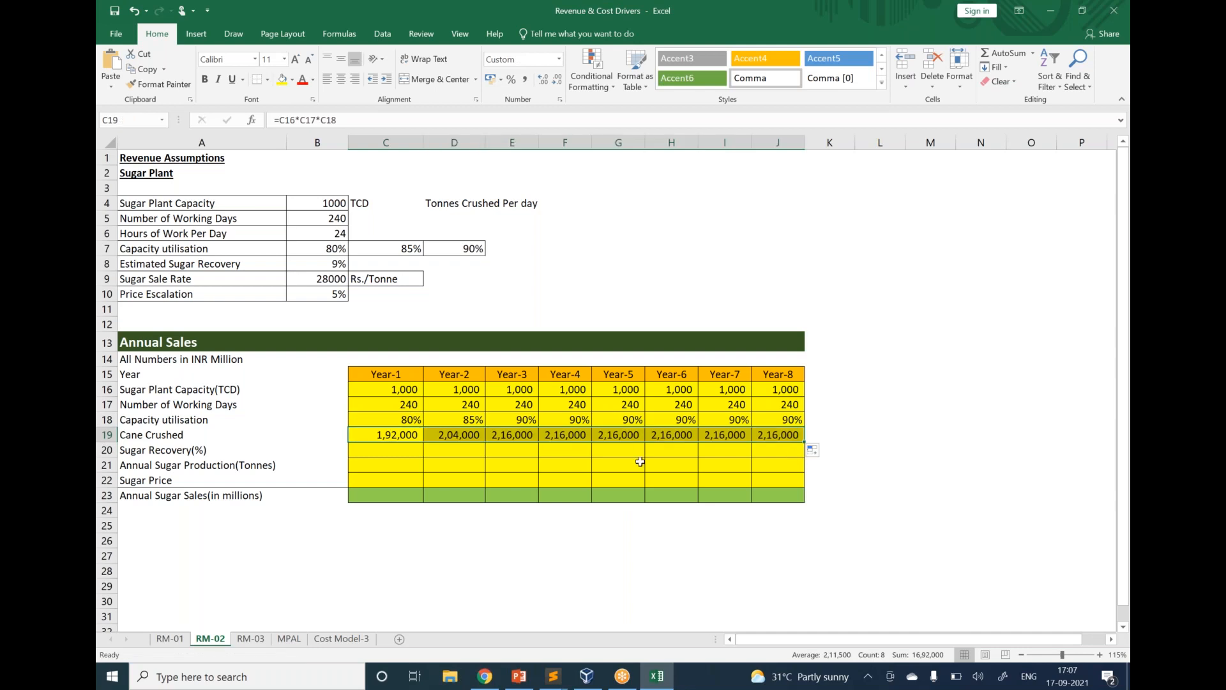
Try to calculate the Year-1 sugar recovery in C20 with =C19*9%.
click(385, 448)
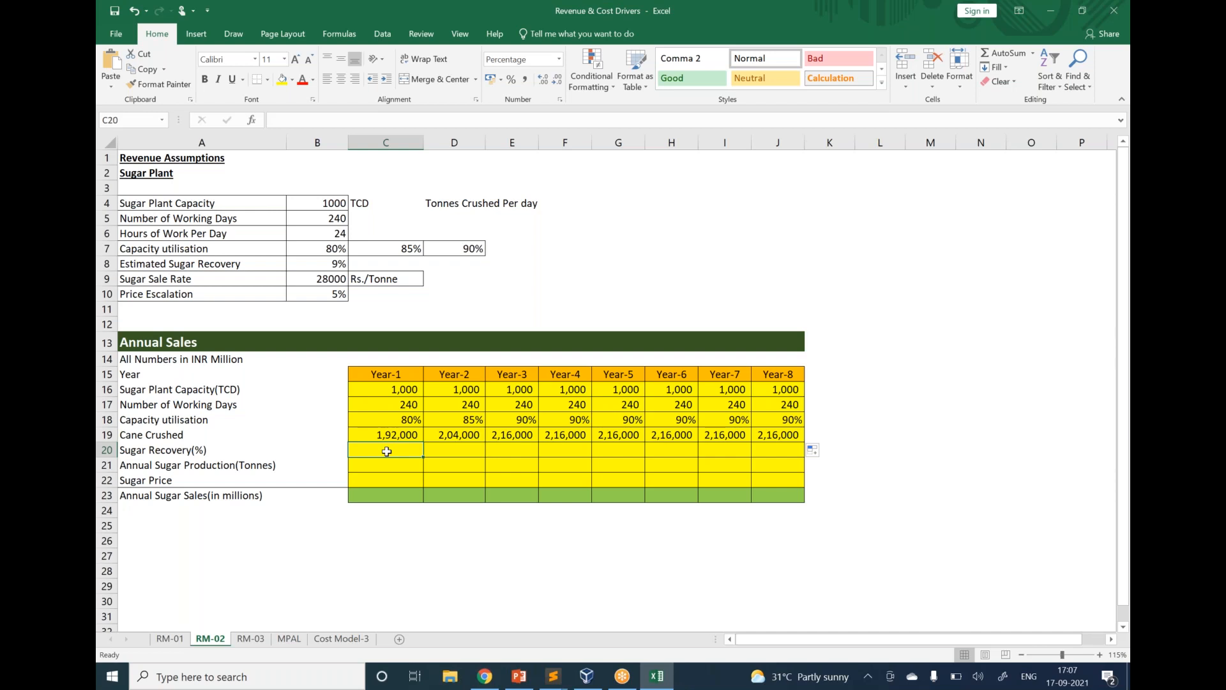
text(=)
key(Up)
text(*)
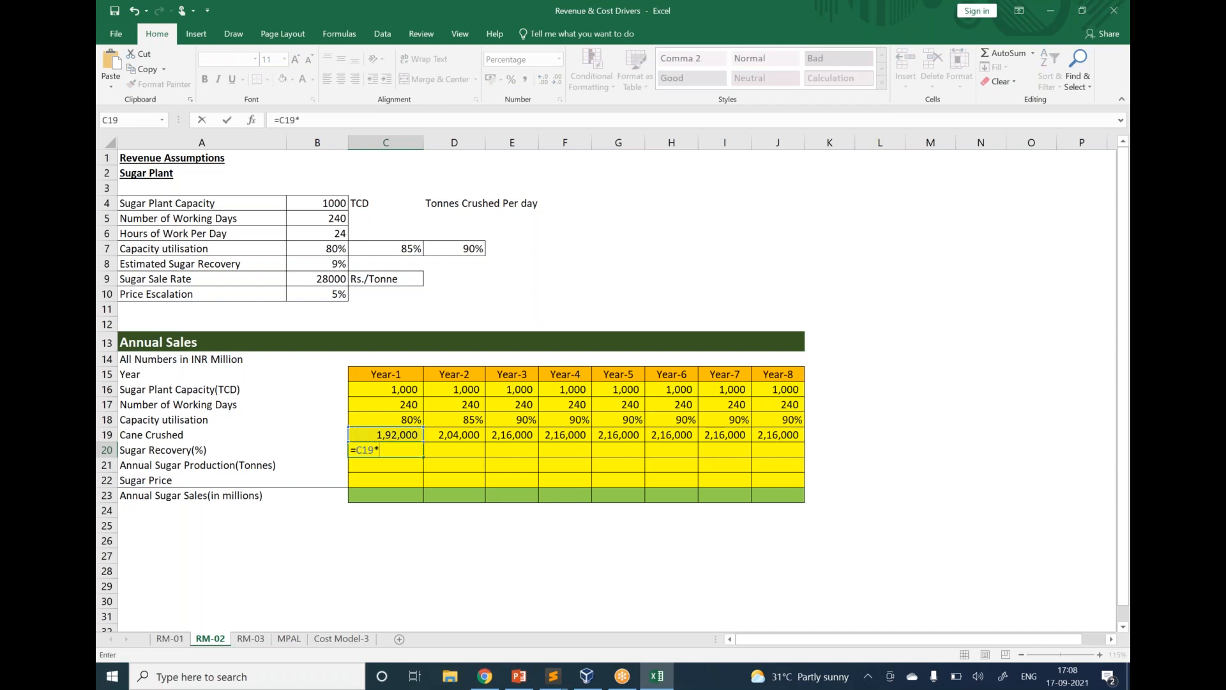
text(9)
key(Return)
key(Up)
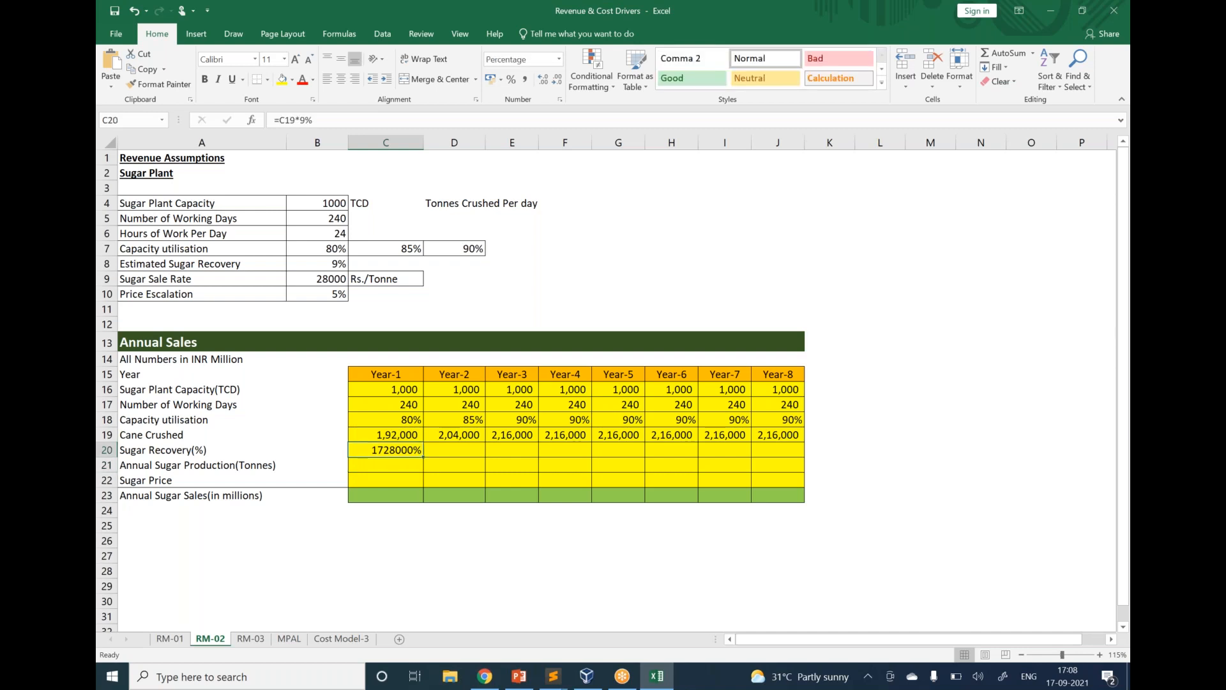
Enter 9% as the Year-1 sugar recovery in C20, link D20 to it with =C20 and fill across to Year-8.
text(9%)
key(Tab)
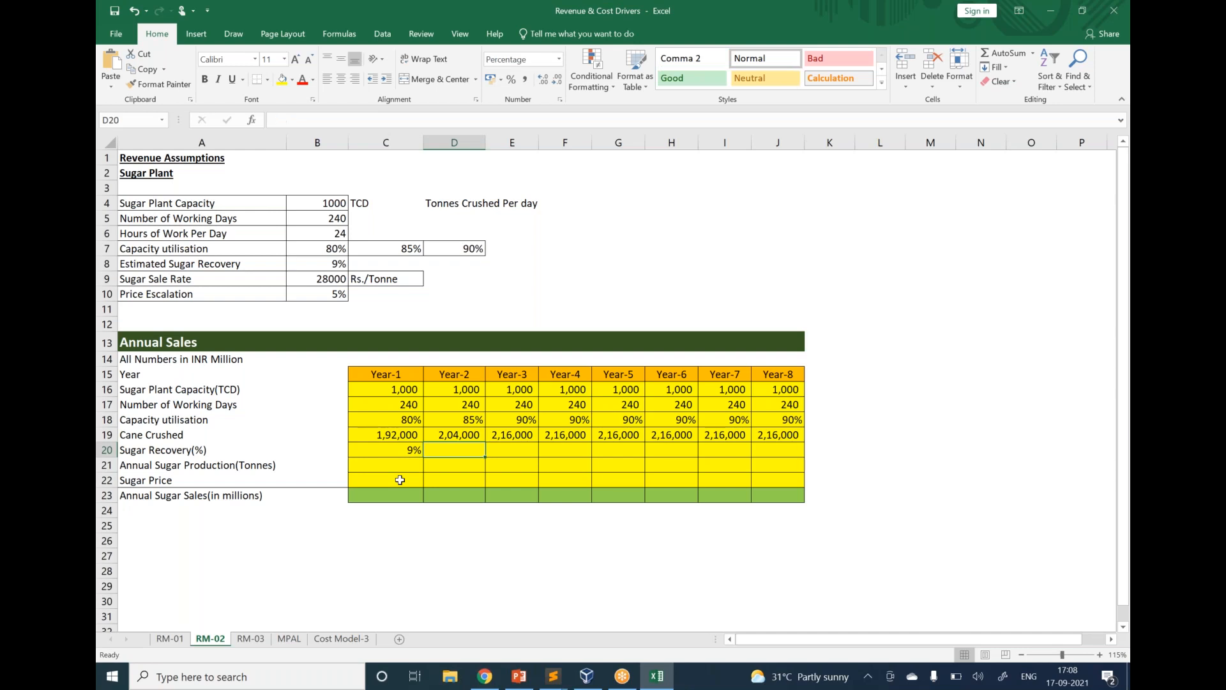
text(=)
key(Left)
key(Return)
click(473, 449)
drag(486, 457, 792, 475)
Calculate Year-1 annual sugar production in C21 with =C19*C20 and fill the formula across to Year-8 in J21.
click(403, 465)
text(=)
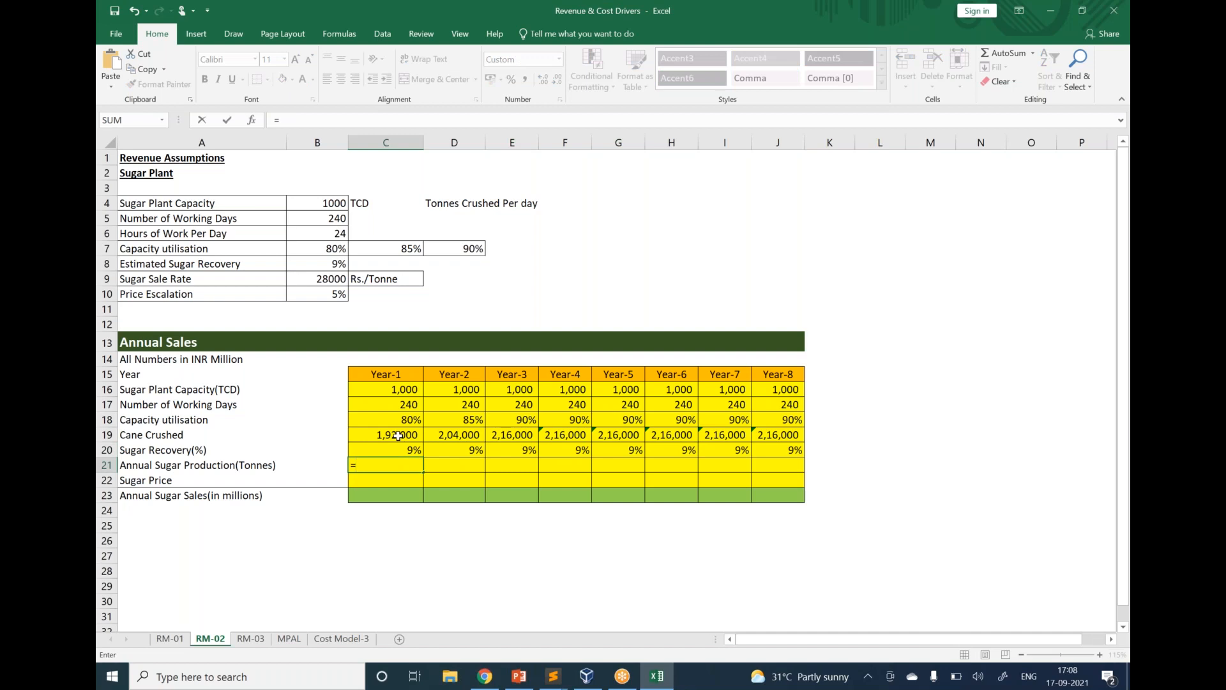
click(398, 435)
text(*)
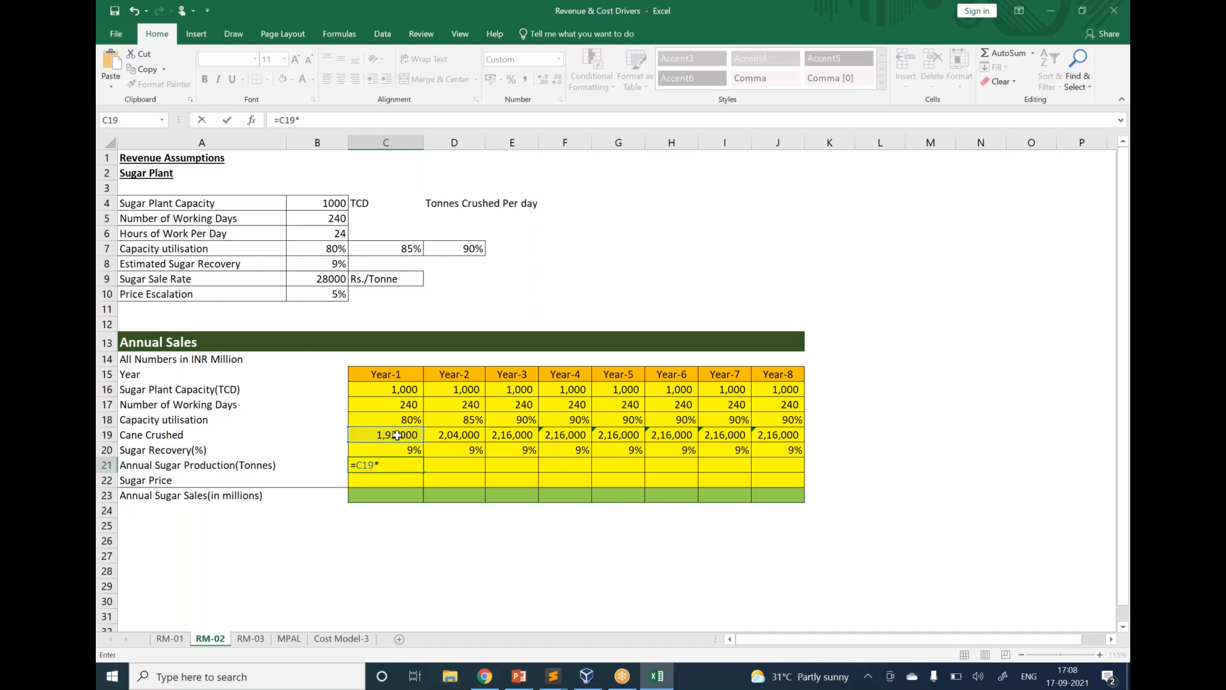
click(400, 451)
key(Return)
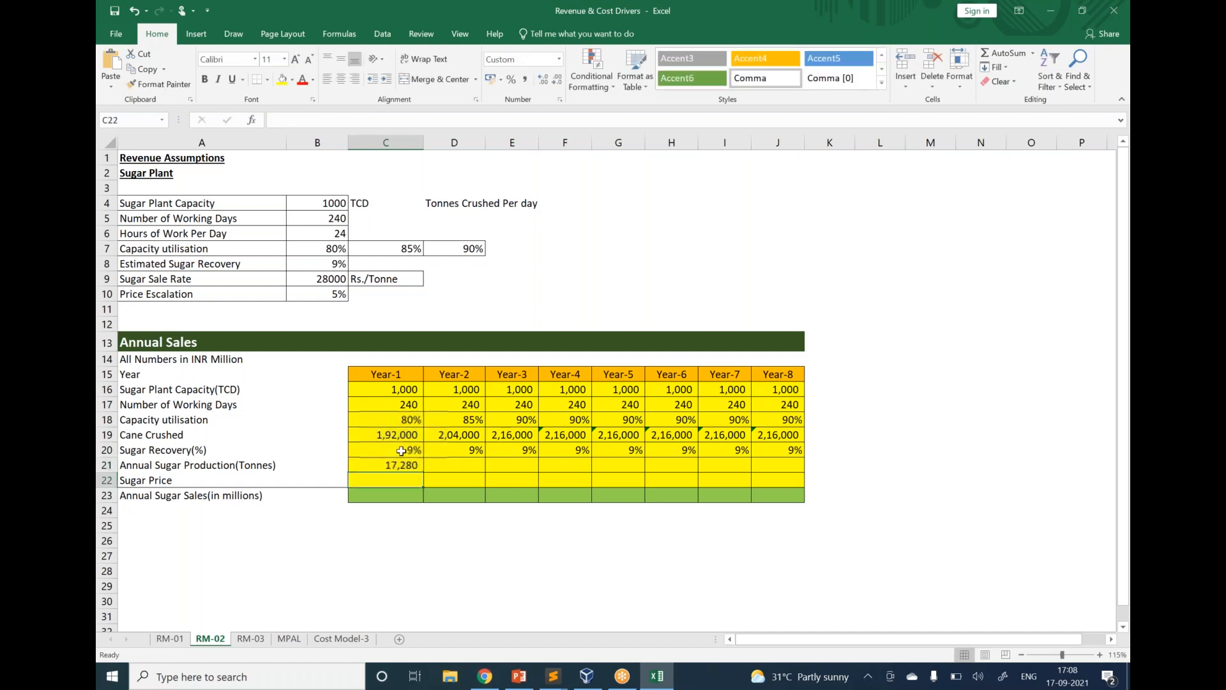
click(408, 465)
drag(422, 472, 812, 473)
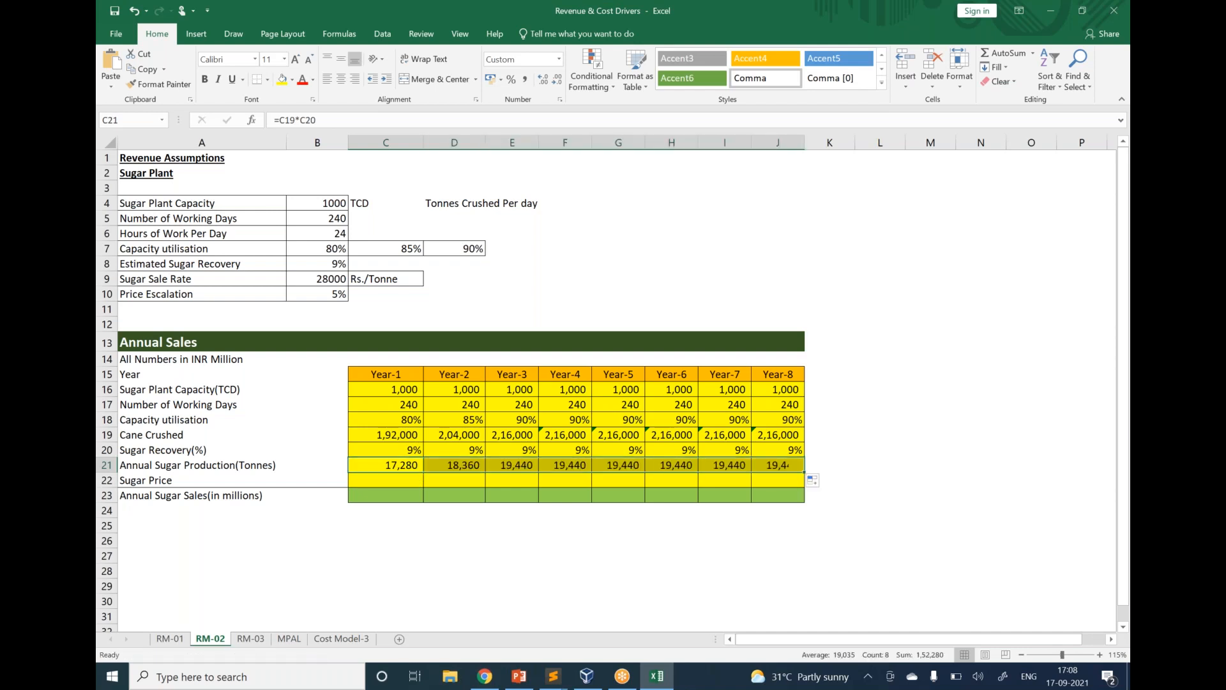
Link the Year-1 sugar price in C22 to the sugar sale rate with =B9.
click(416, 484)
text(=)
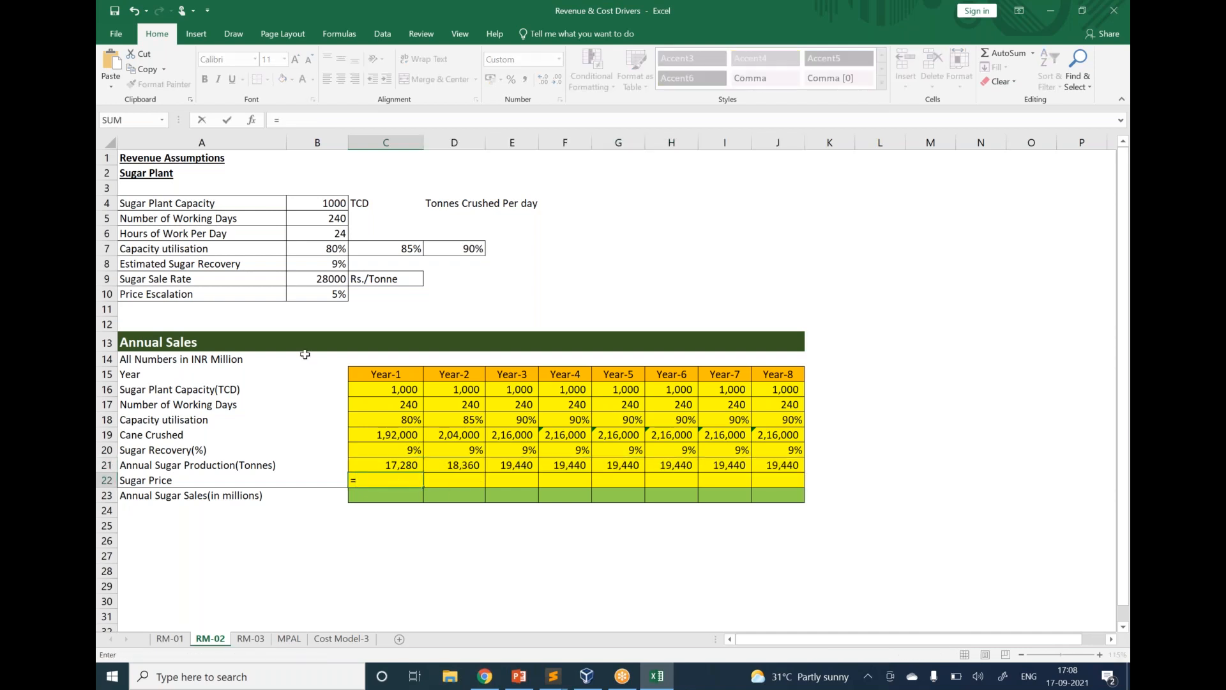
click(317, 282)
key(Return)
Escalate the Year-2 sugar price in D22 as C22 times 1 plus the fixed price escalation in B10, and fill across to Year-8.
key(Up)
key(Right)
text(=)
key(Left)
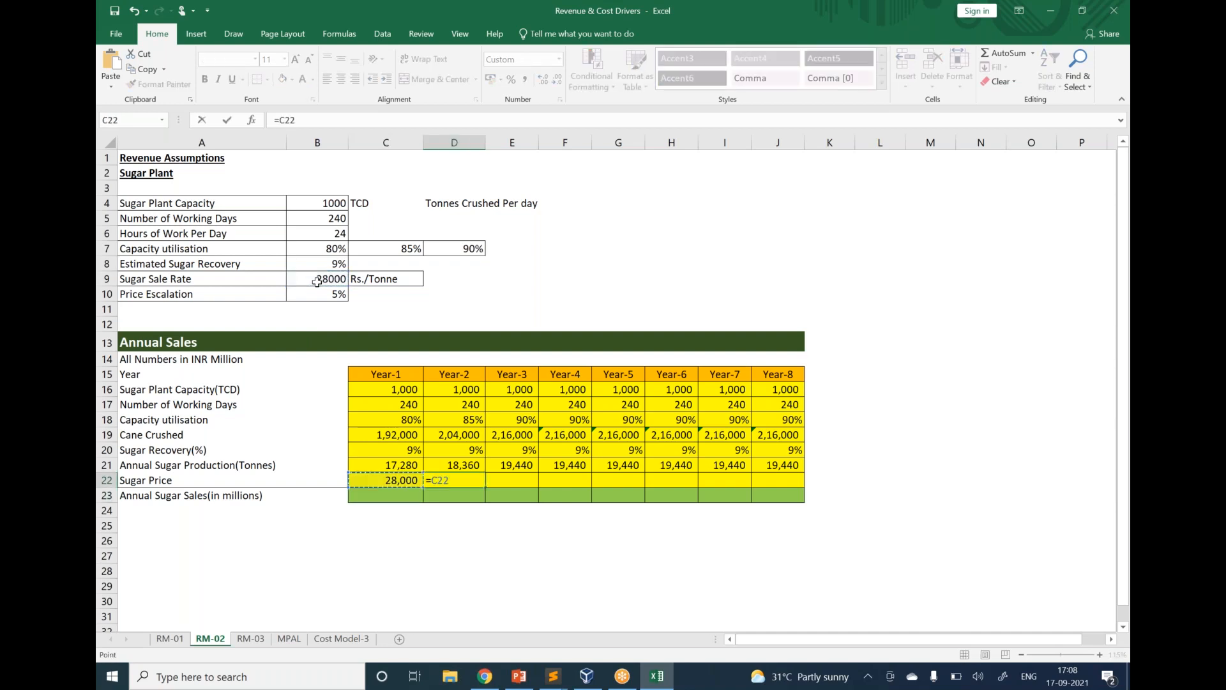
text(*()
text(1+)
text(B10)
key(Return)
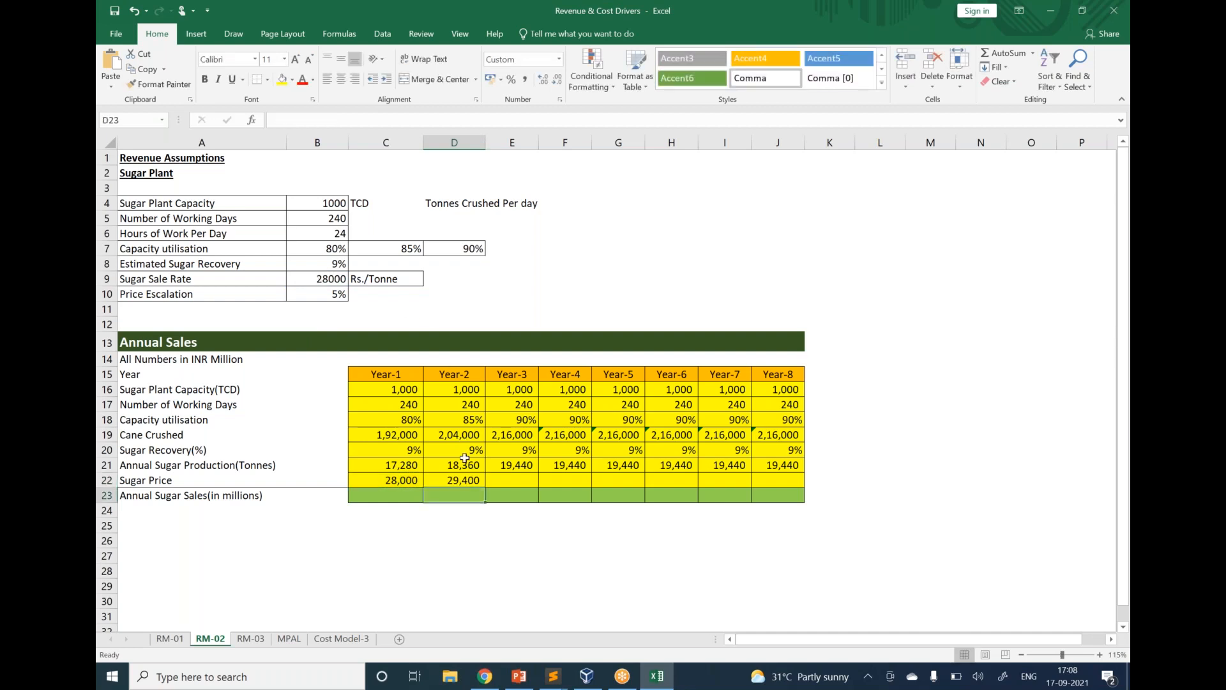
click(468, 478)
drag(486, 488, 791, 496)
Calculate Year-1 annual sugar sales in millions in C23 with =C21*C22/10^6 and fill the formula across to Year-8 in J23.
click(386, 496)
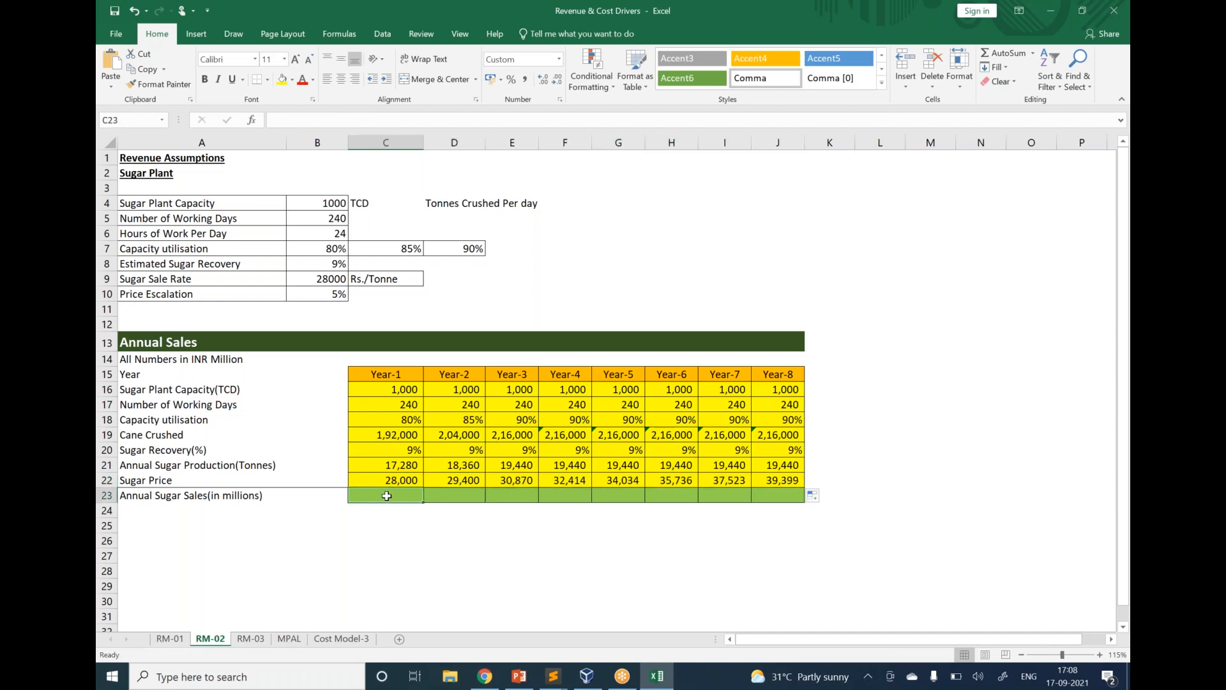
text(=)
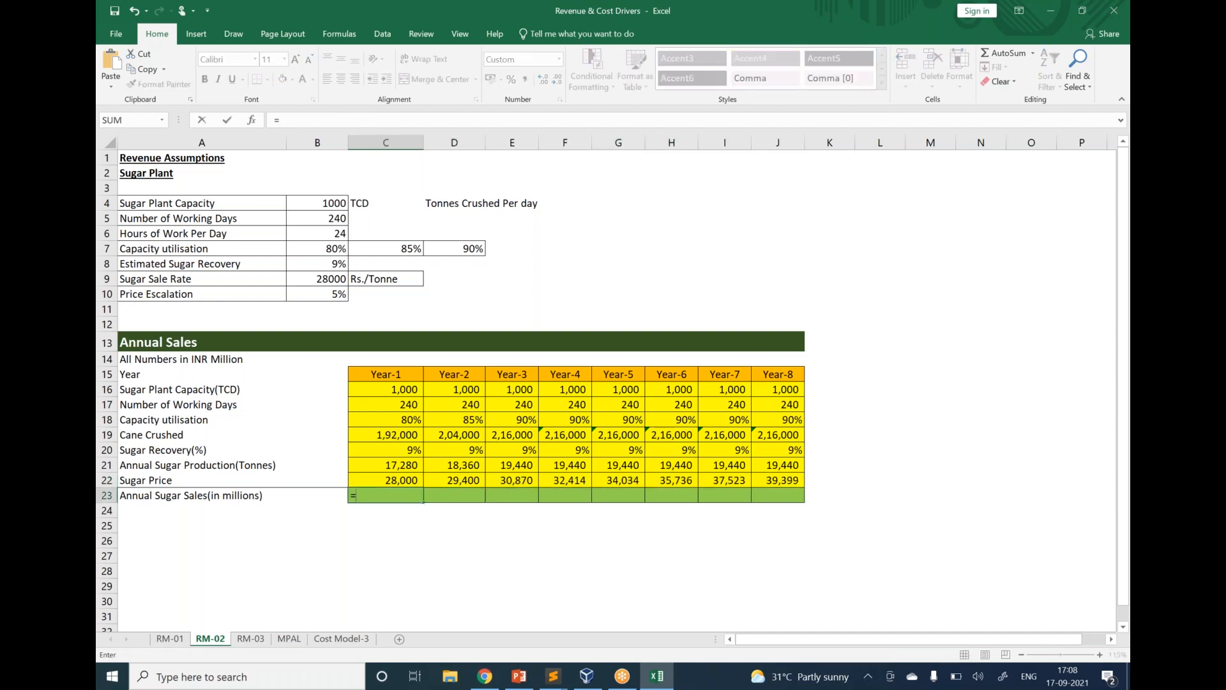
click(402, 467)
text(*)
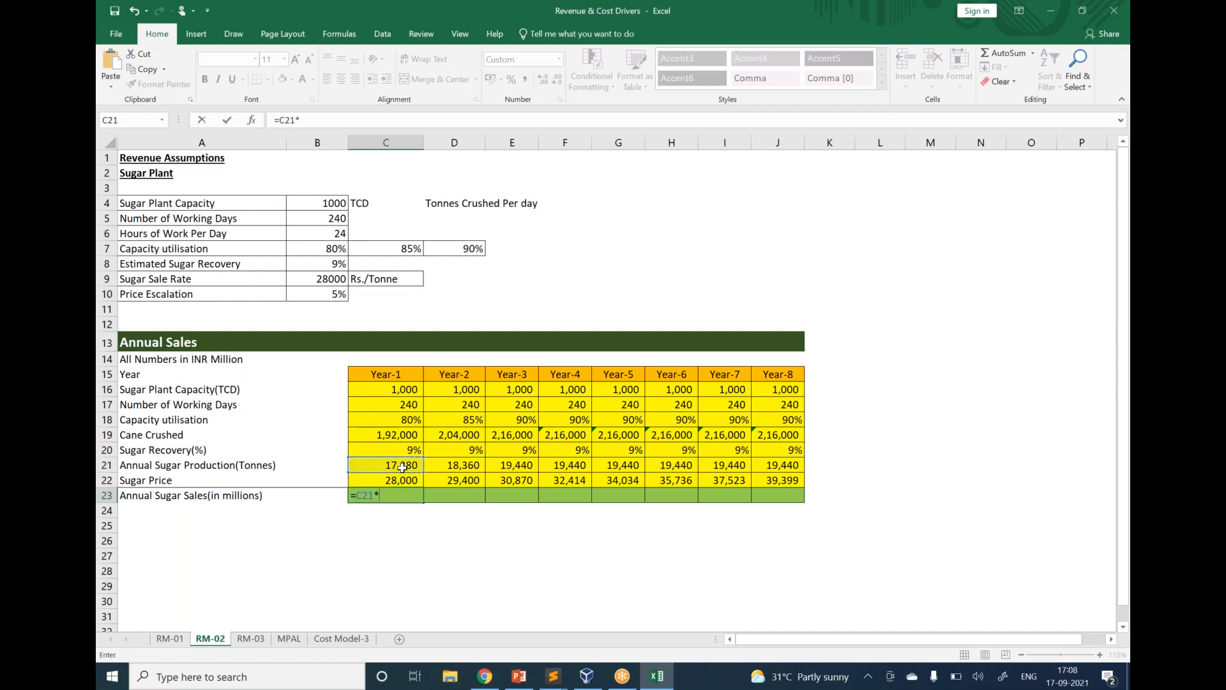
click(398, 482)
text(/)
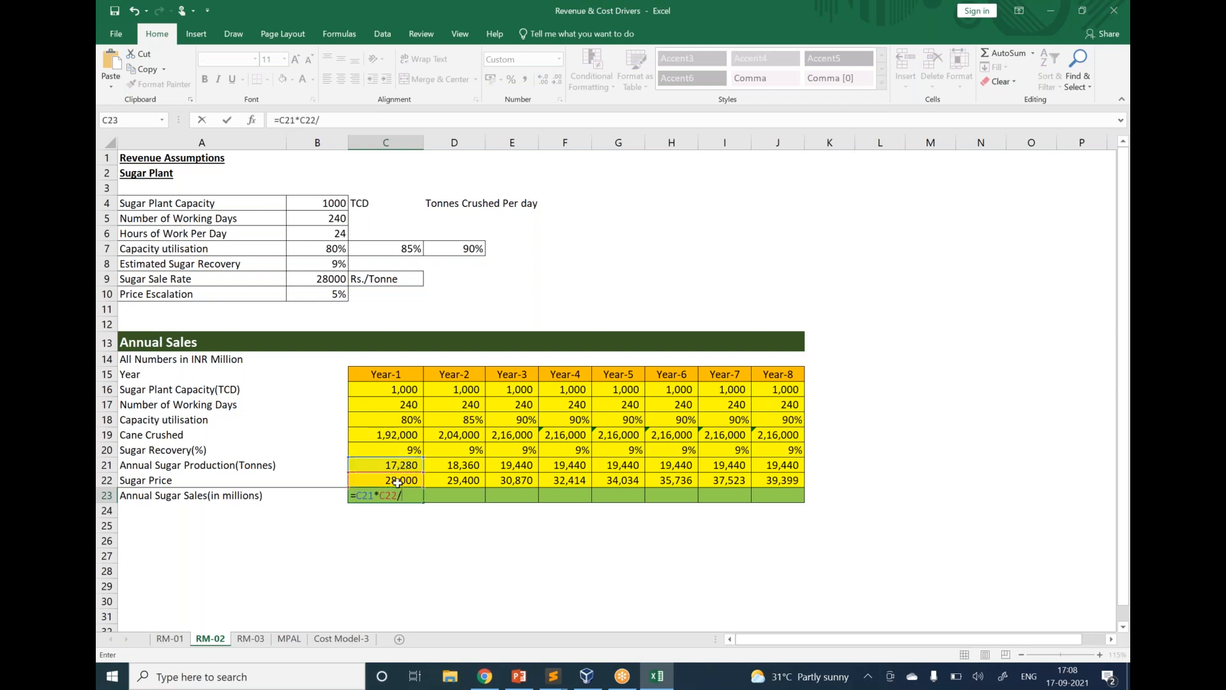
text(10^6)
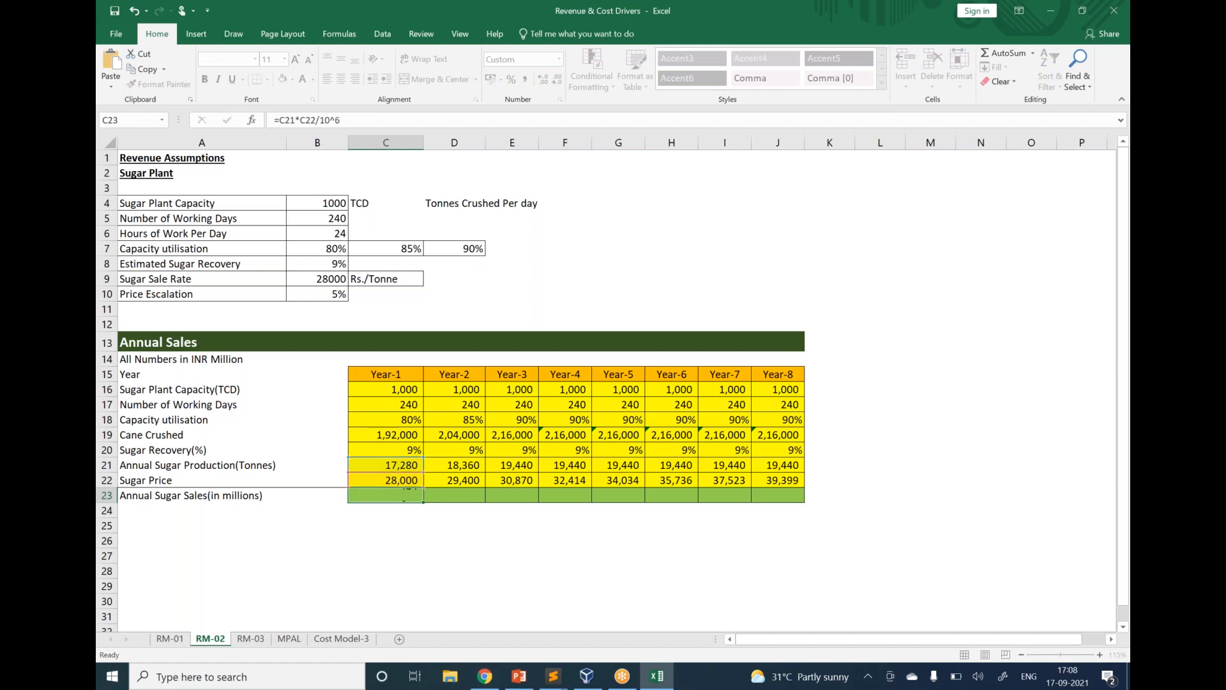
key(Return)
click(420, 497)
drag(423, 500, 794, 515)
click(755, 538)
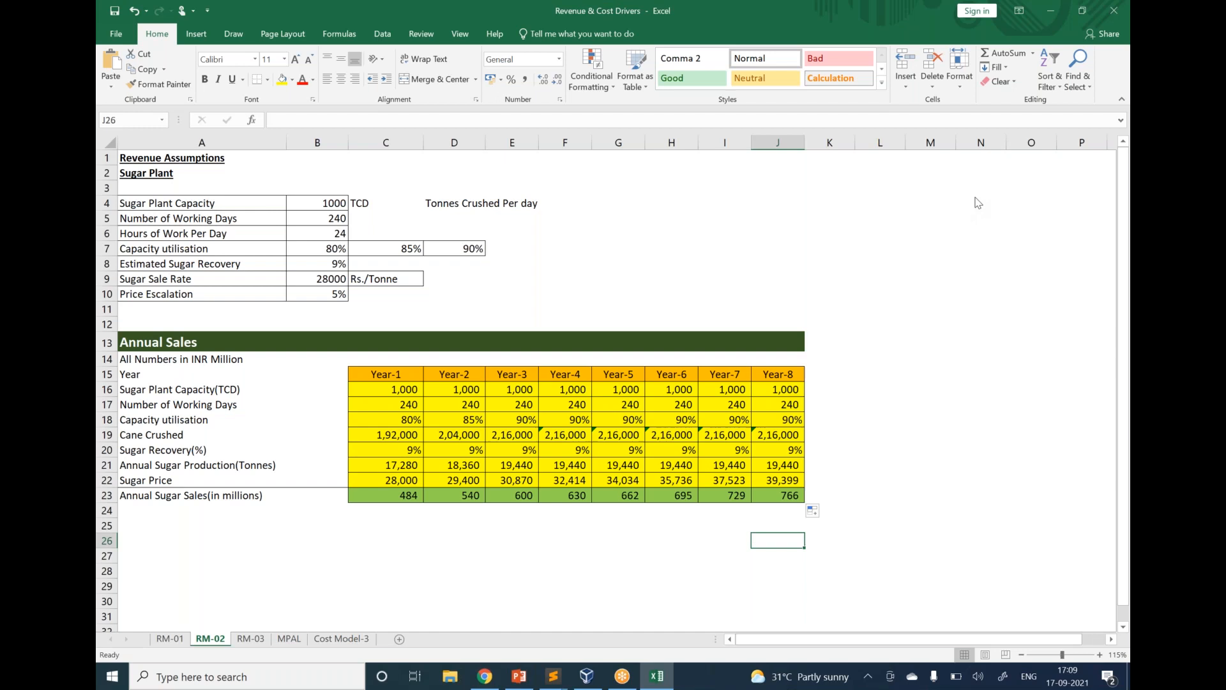
click(999, 206)
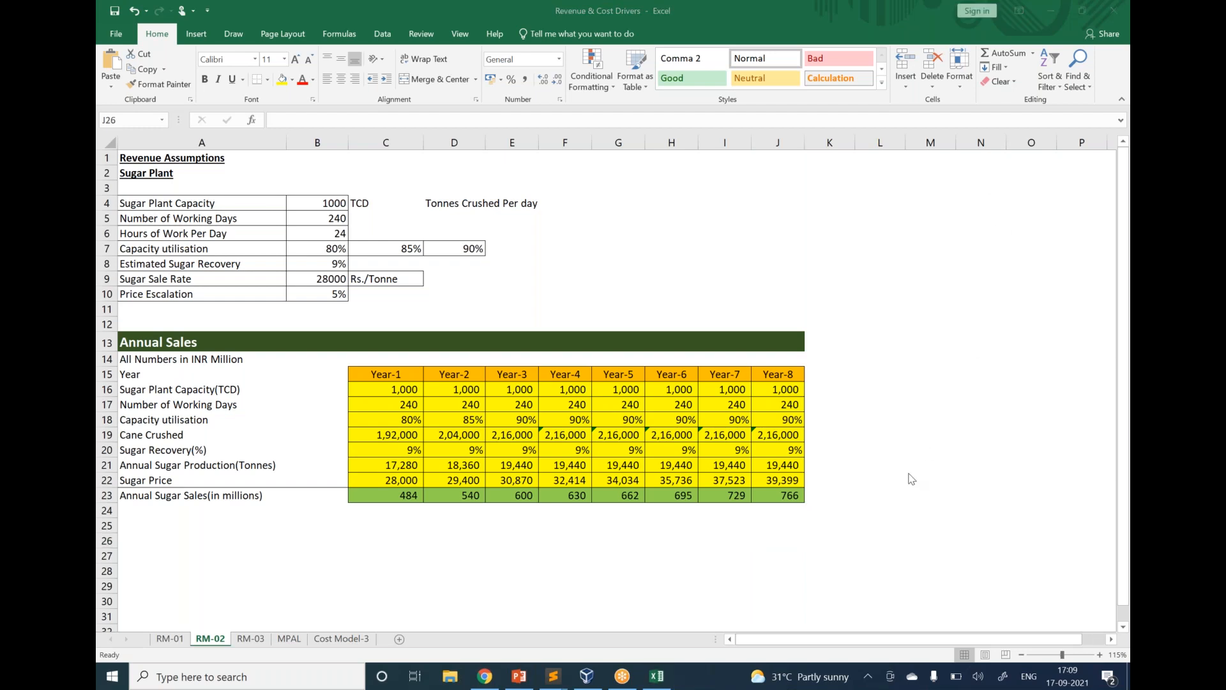
scroll(912, 479, down, 2)
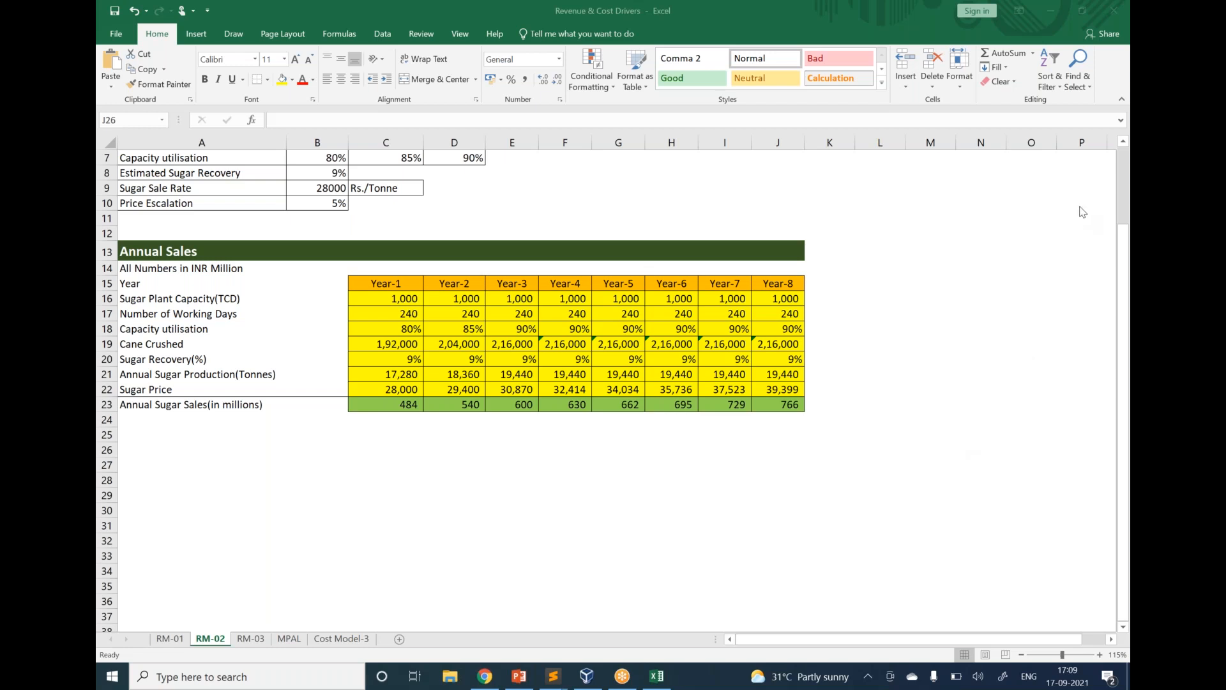
click(781, 434)
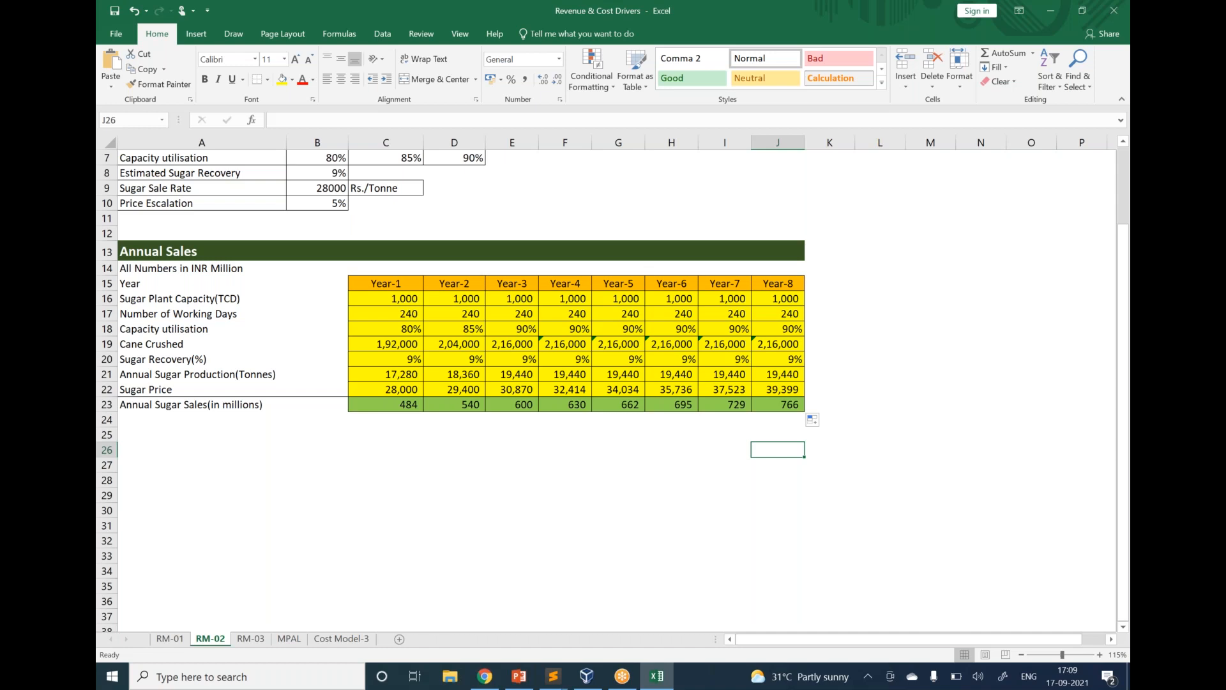
Open the RM-03 worksheet with the FAAZ retail store model.
click(250, 638)
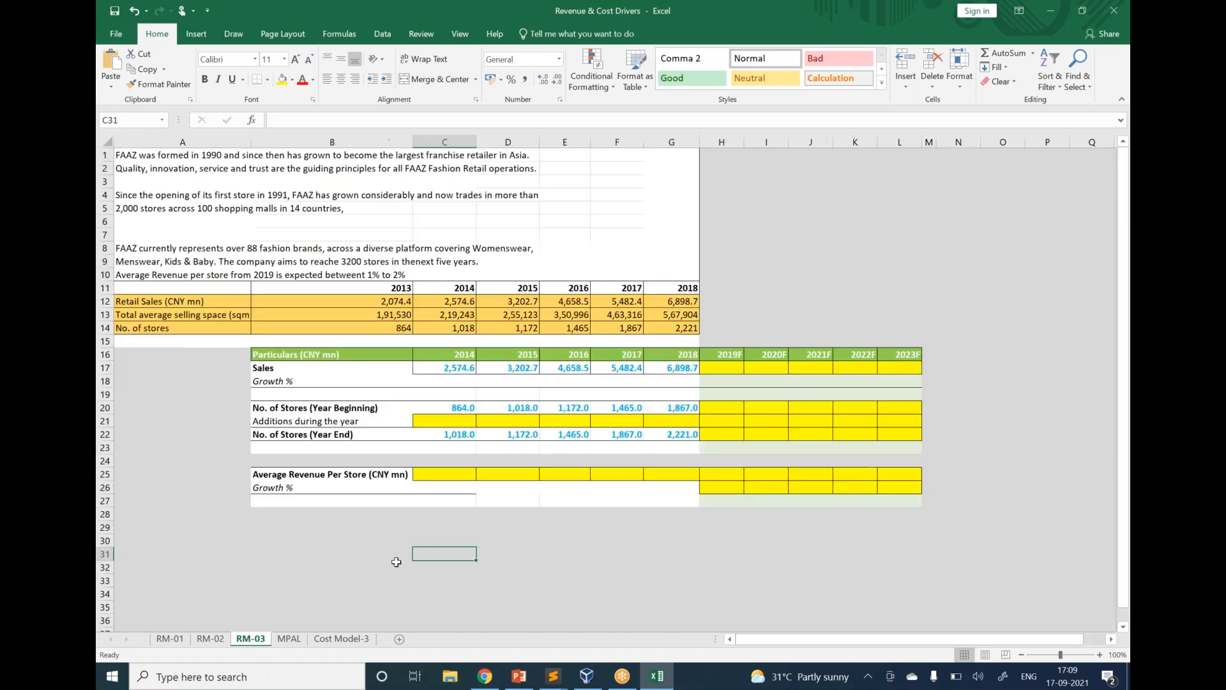
click(396, 562)
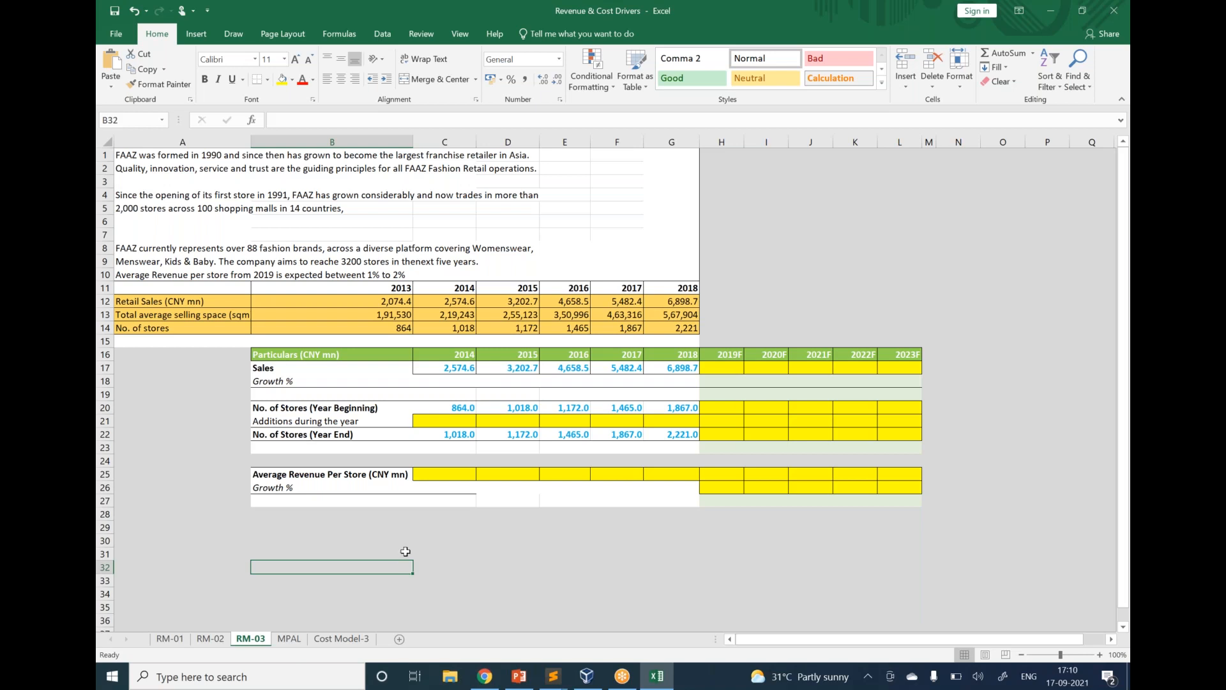
click(904, 88)
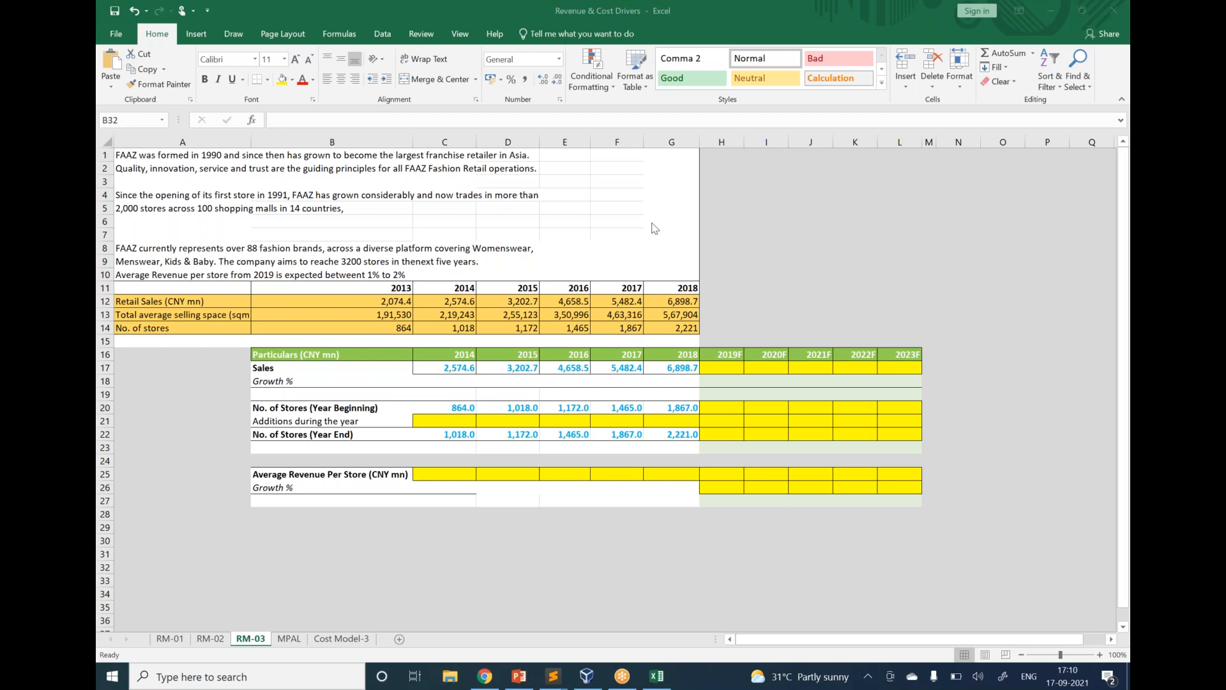
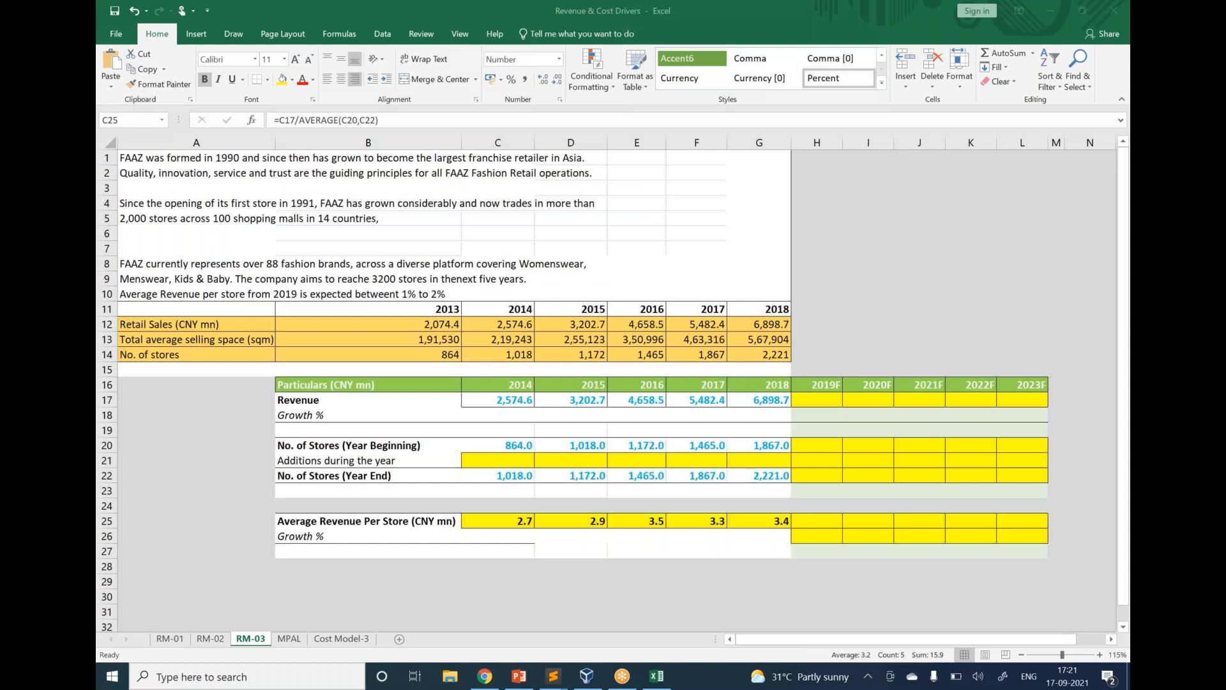
Clear the 2014 to 2018 average revenue per store formulas in C25:G25.
drag(534, 528, 781, 522)
key(Delete)
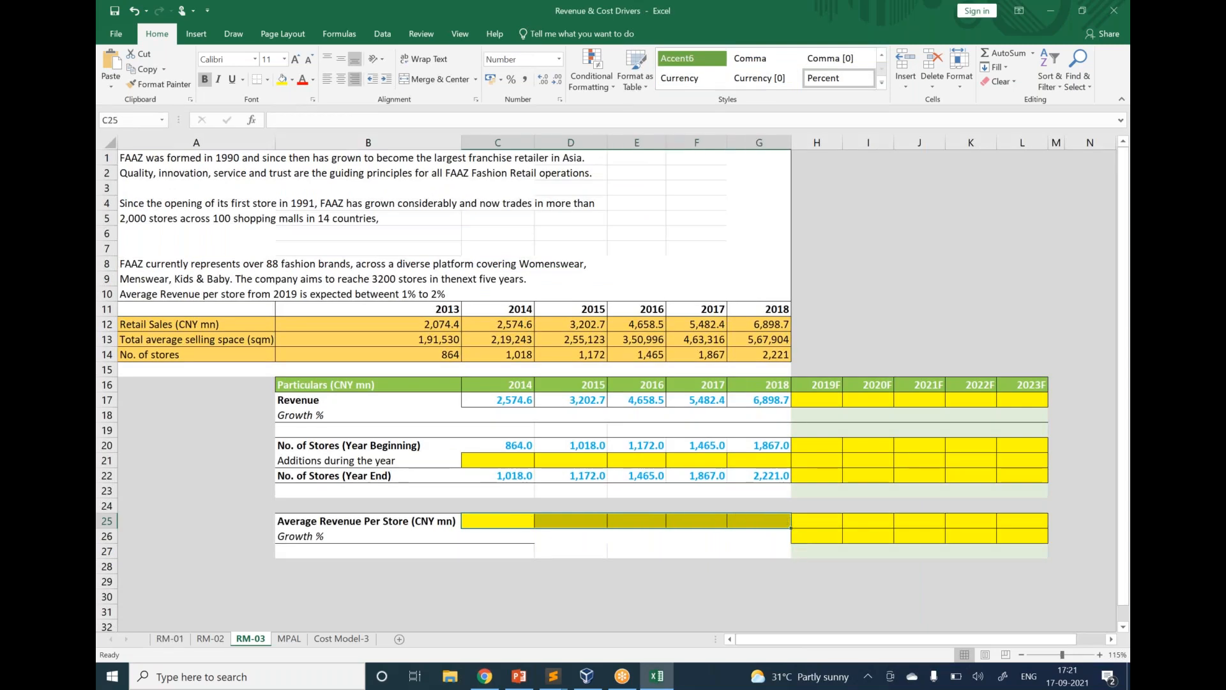
key(Up)
key(Down)
Calculate 2014 average revenue per store in C25 with =C17/AVERAGE(C20,C22) and fill the formula across to 2018 in G25.
text(=)
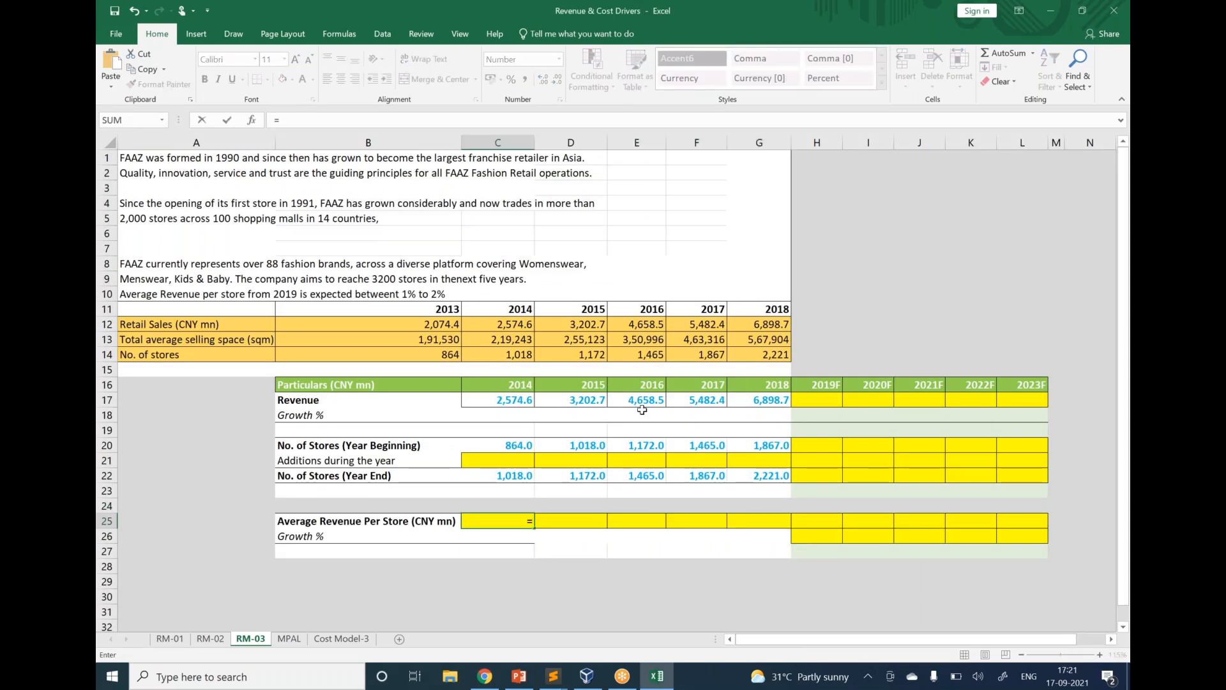
click(530, 401)
text(/sbr)
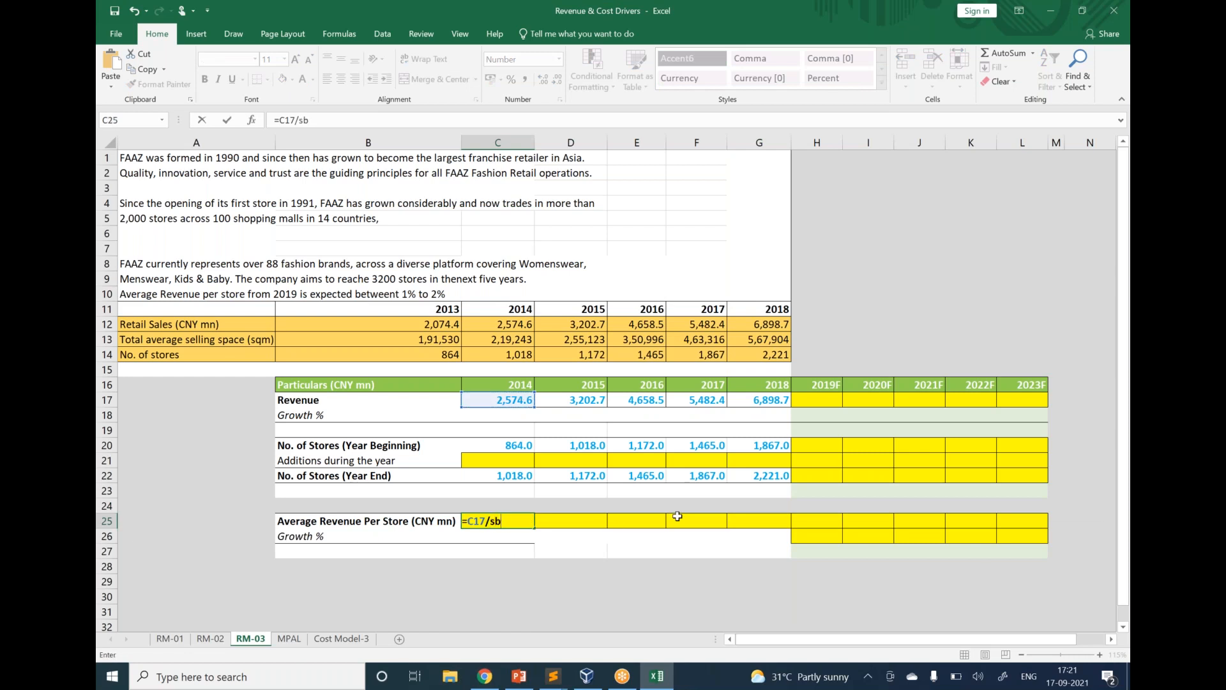
key(BackSpace)
key(BackSpace)
text(avera)
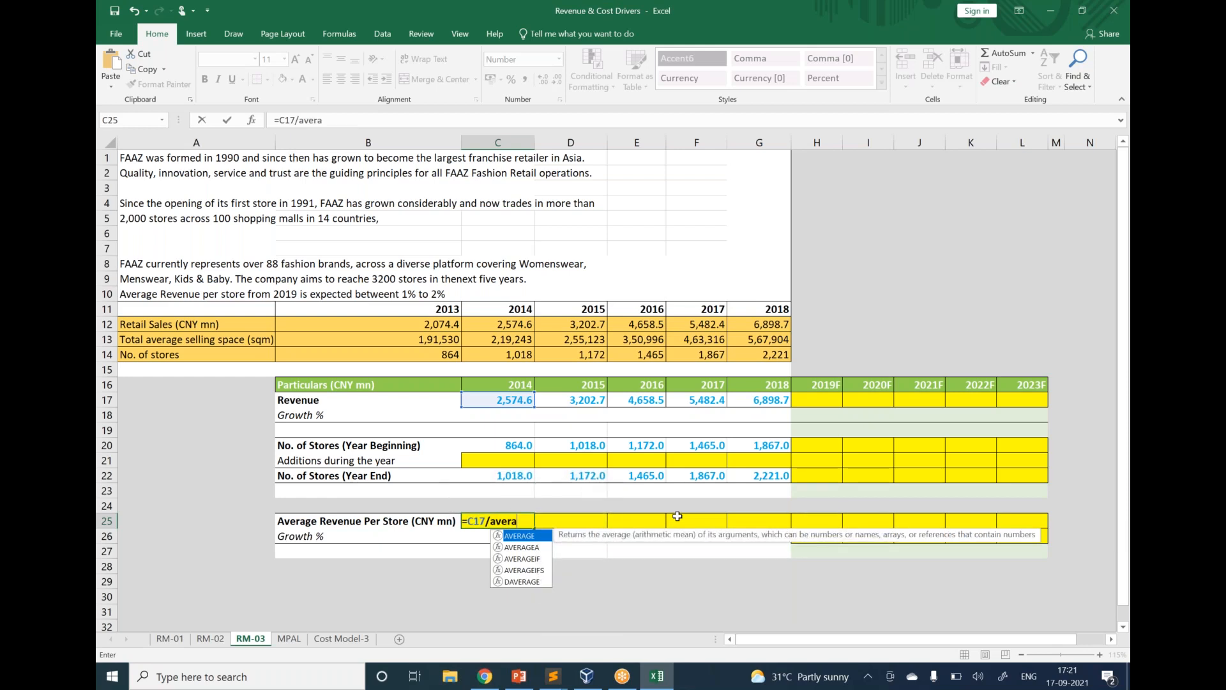
key(Tab)
click(493, 445)
text(,)
click(502, 475)
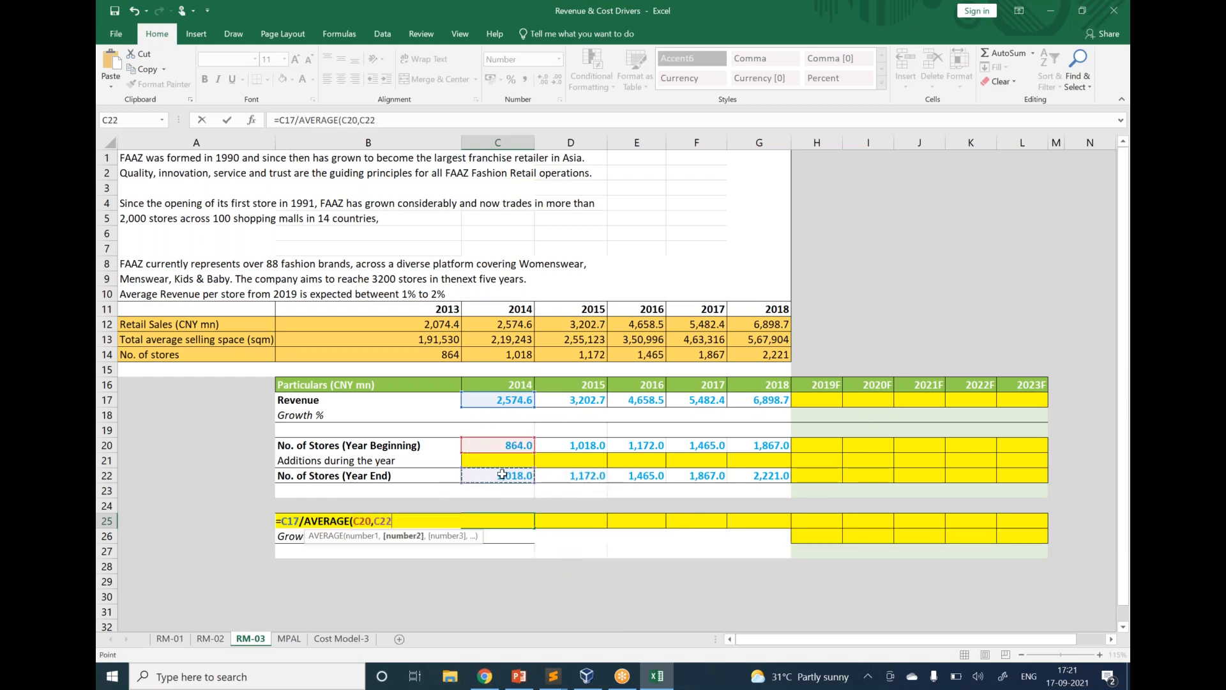
key(Return)
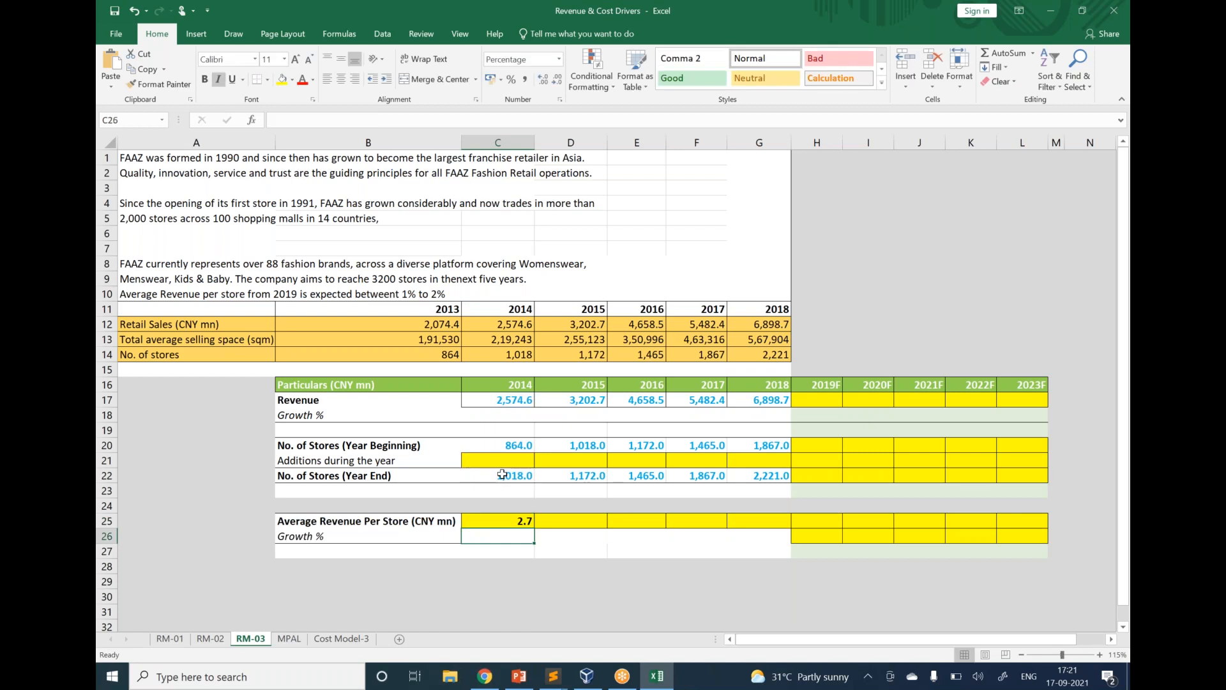
click(525, 519)
drag(535, 528, 791, 540)
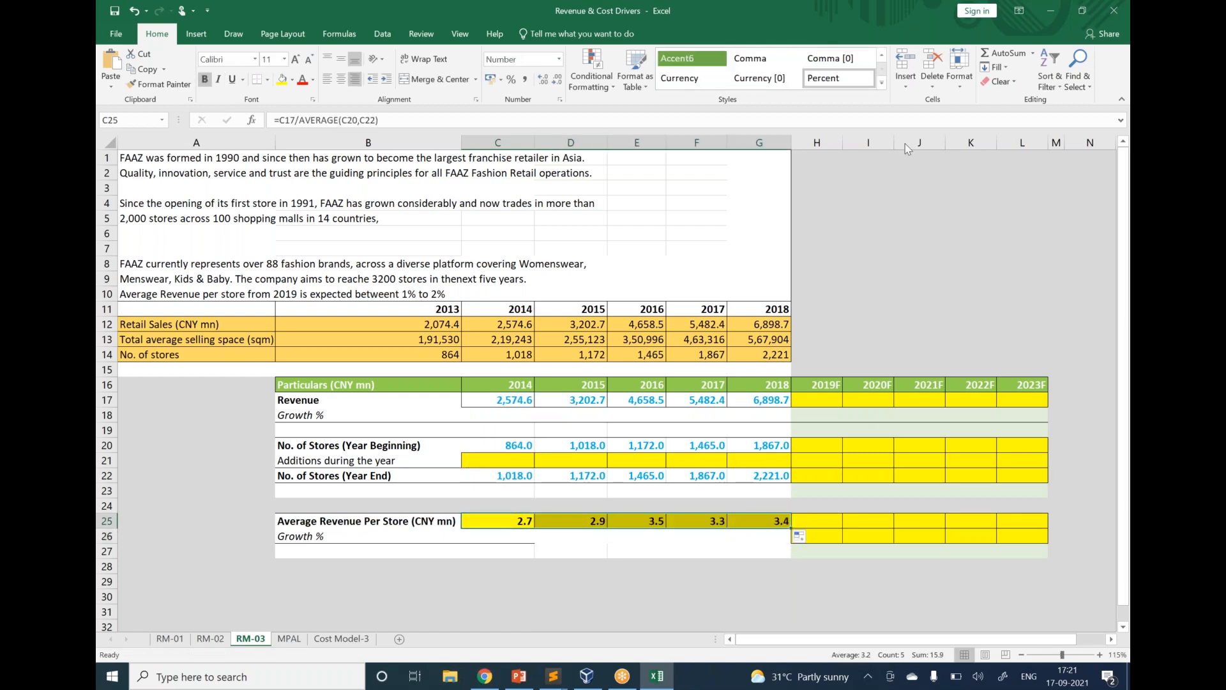
click(791, 144)
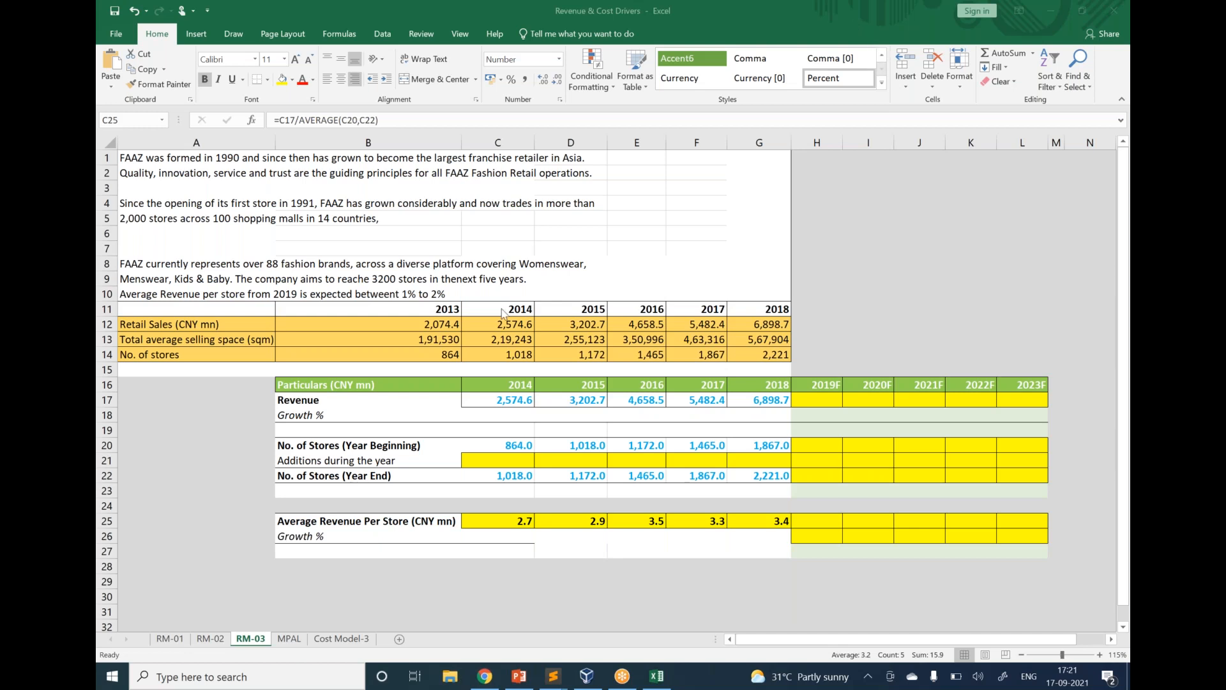
Enter the average revenue per store growth in H26:L26 as 1% for 2019F to 2021F and 2% for 2022F and 2023F.
click(169, 298)
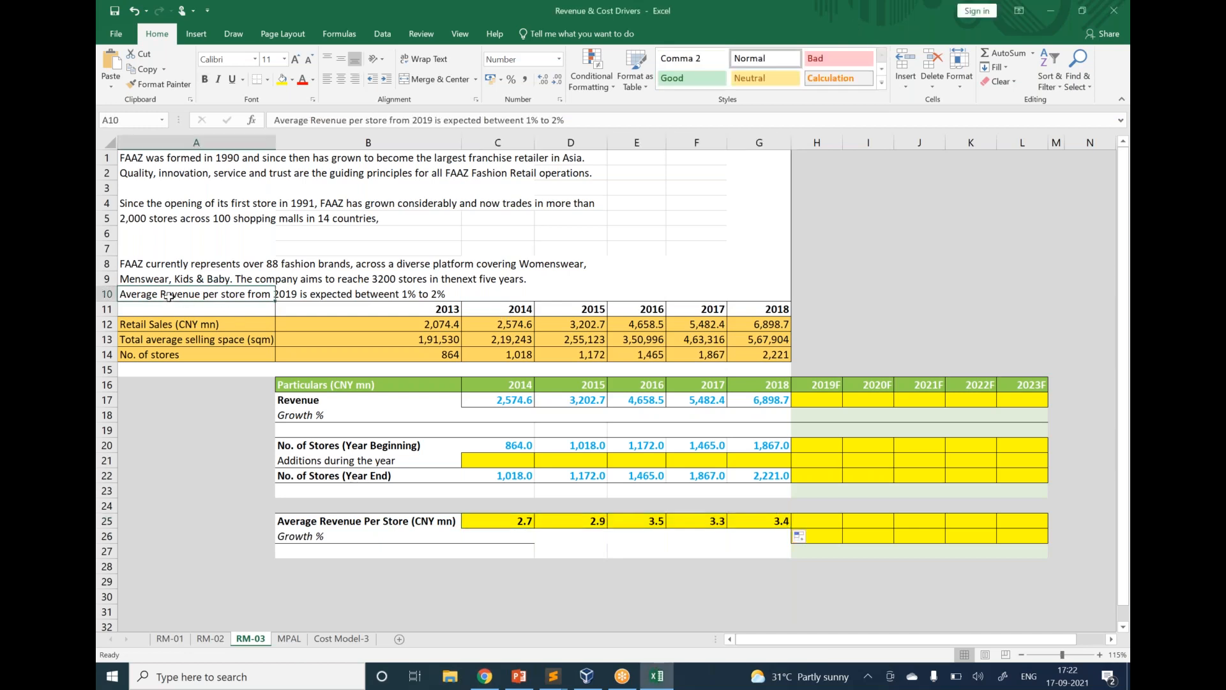
click(281, 295)
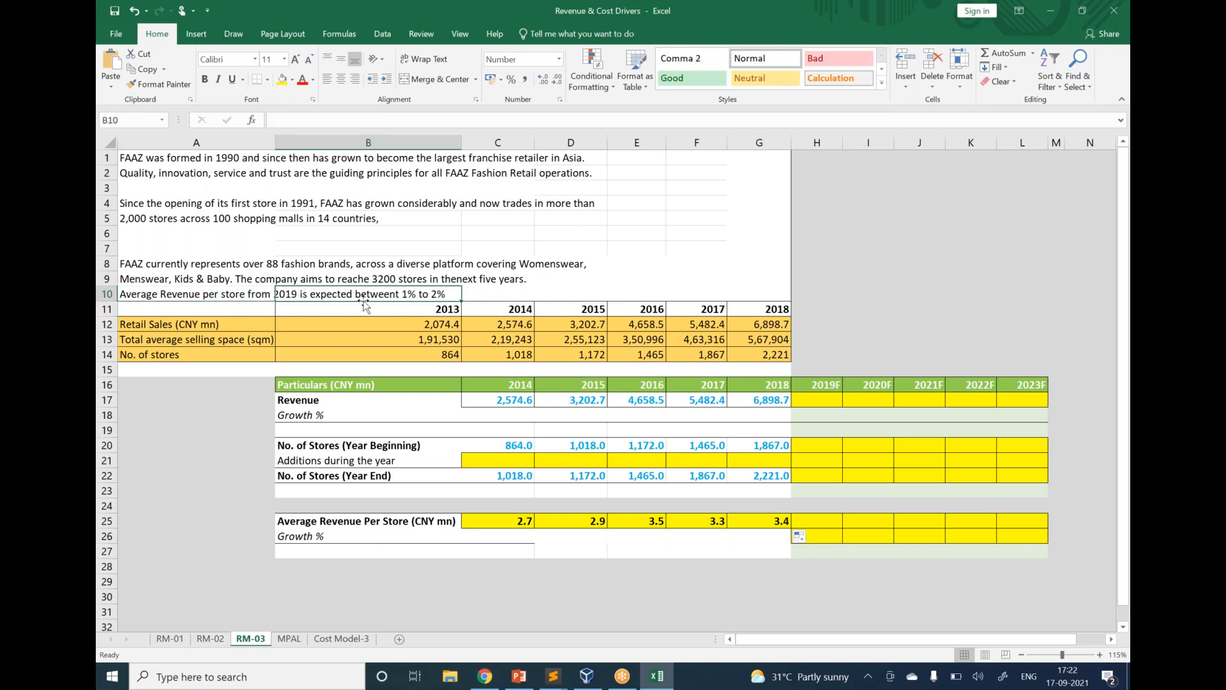
click(890, 55)
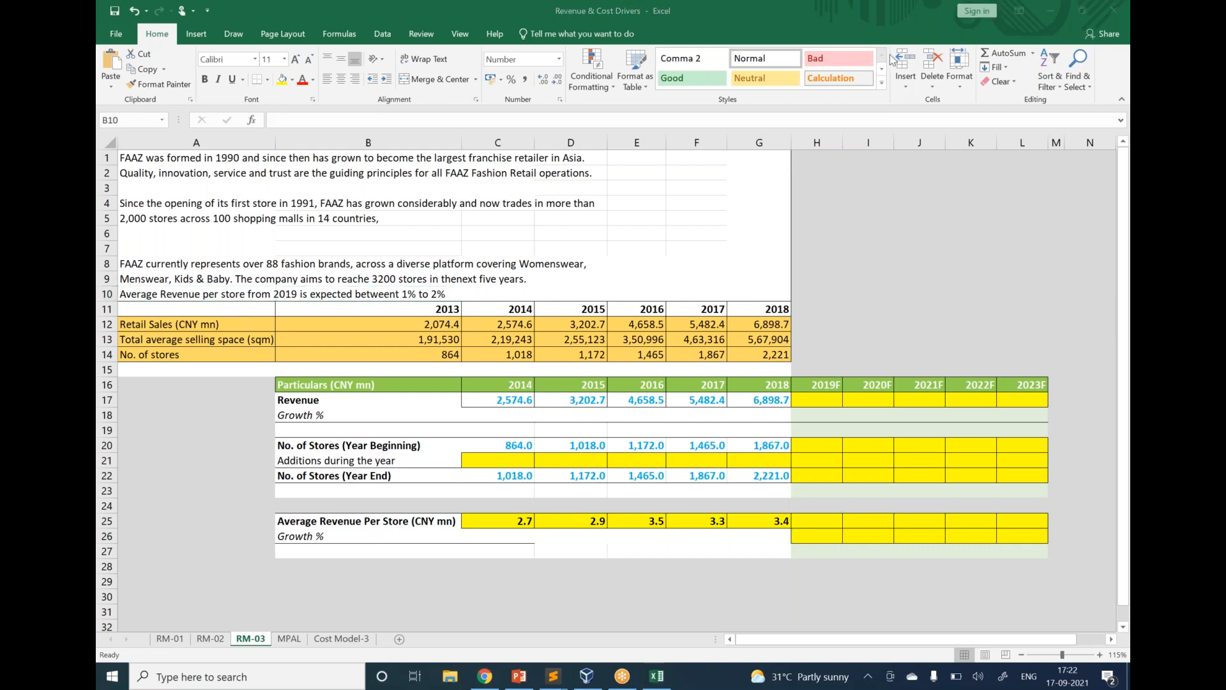
click(824, 536)
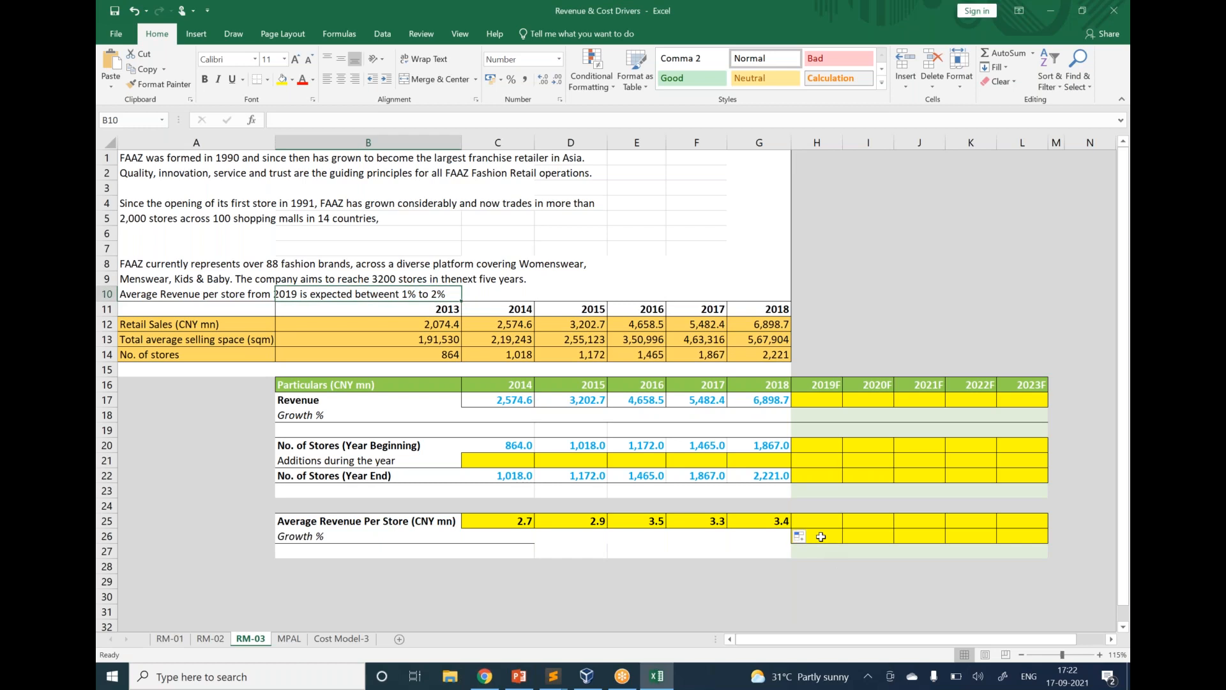
text(1%)
key(Tab)
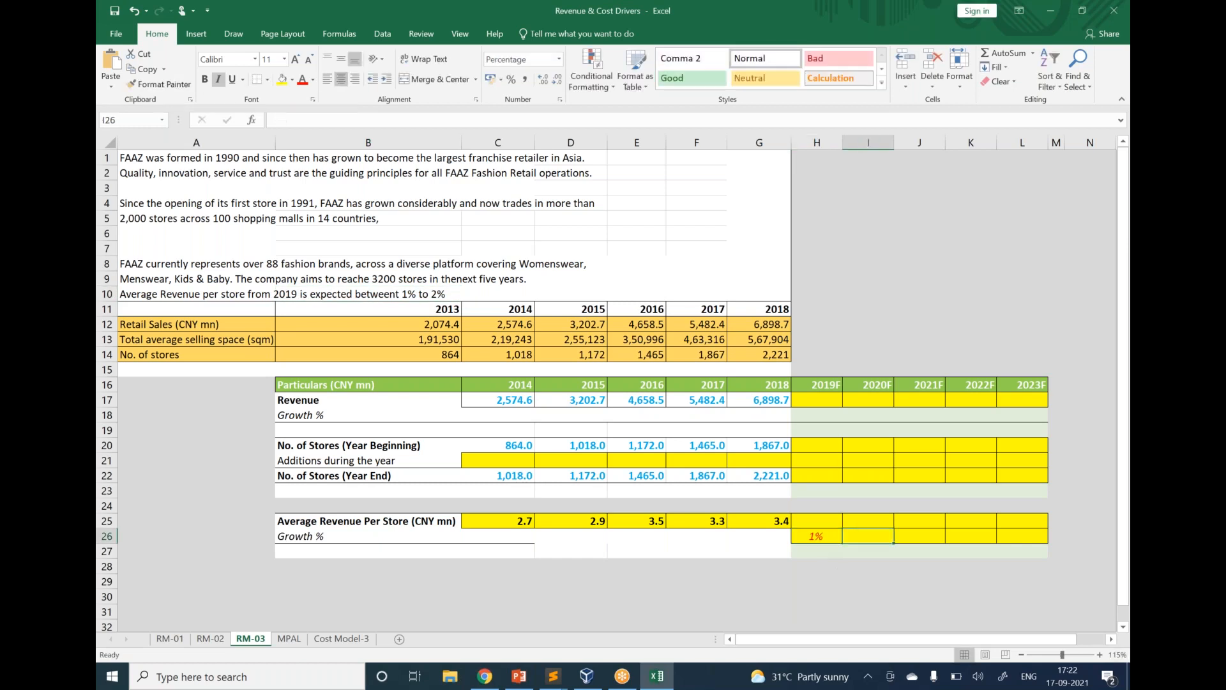
text(1)
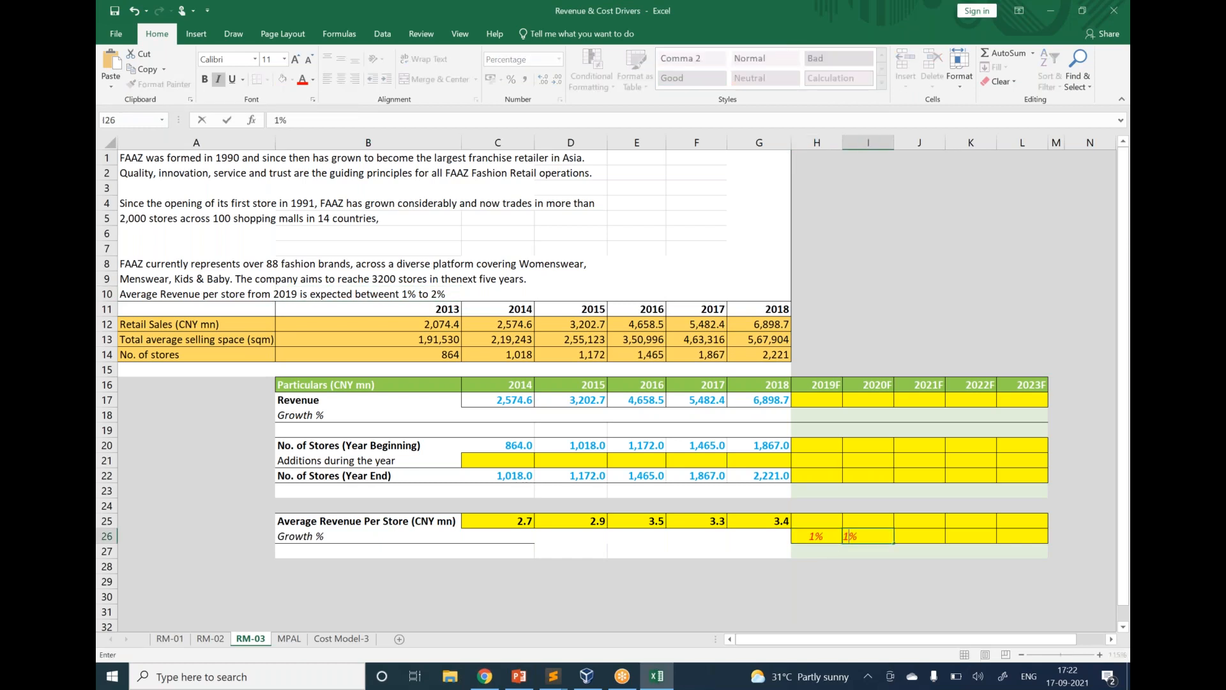
key(Tab)
text(1)
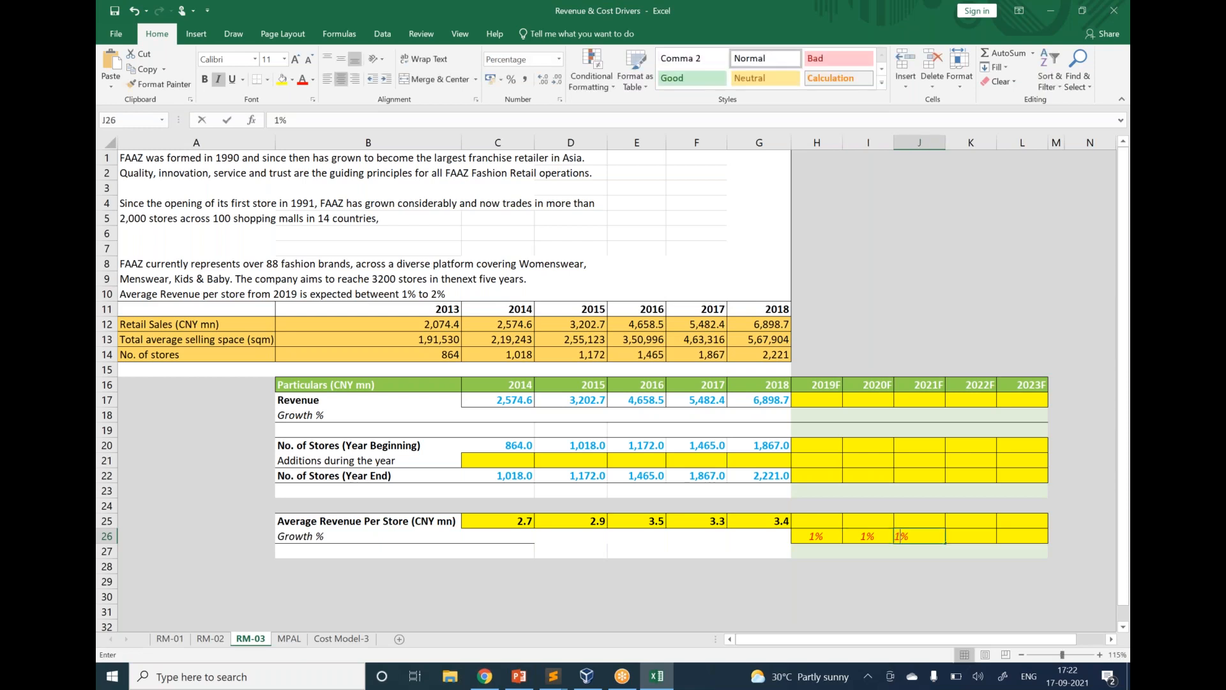
key(Tab)
text(2)
key(Tab)
text(2)
key(Tab)
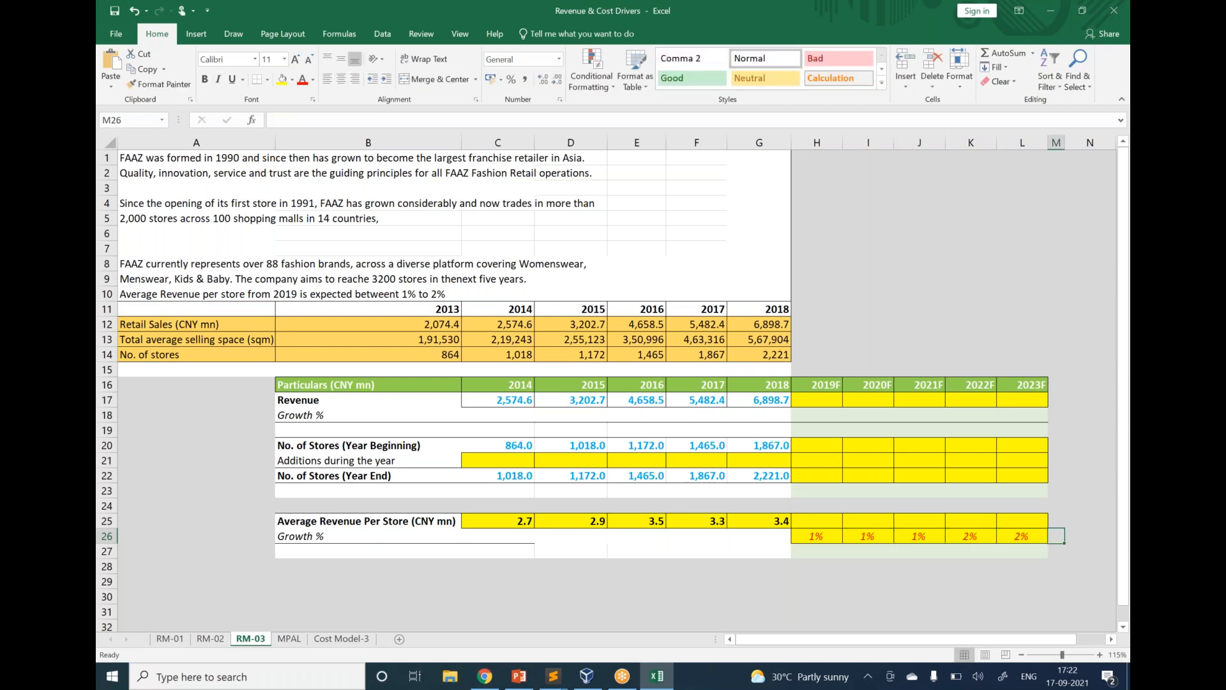
Examine the historical average revenue per store figures for 2014 to 2018 in C25:G25.
click(625, 489)
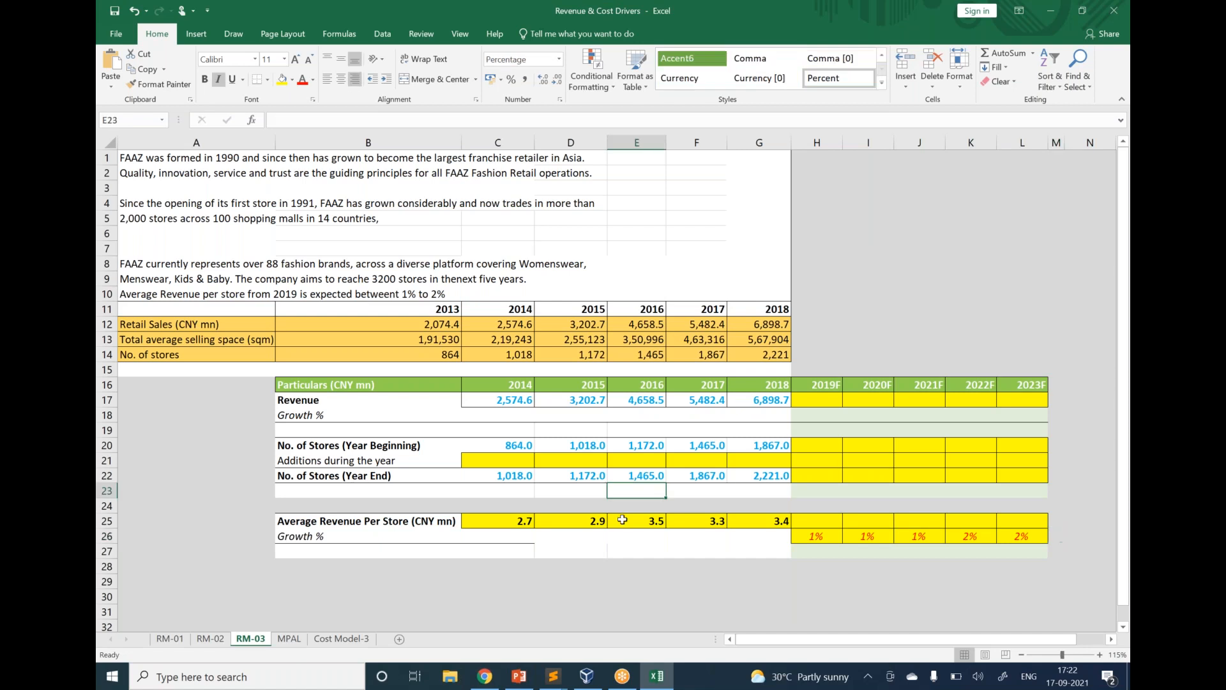
scroll(623, 520, down, 5)
scroll(623, 511, up, 5)
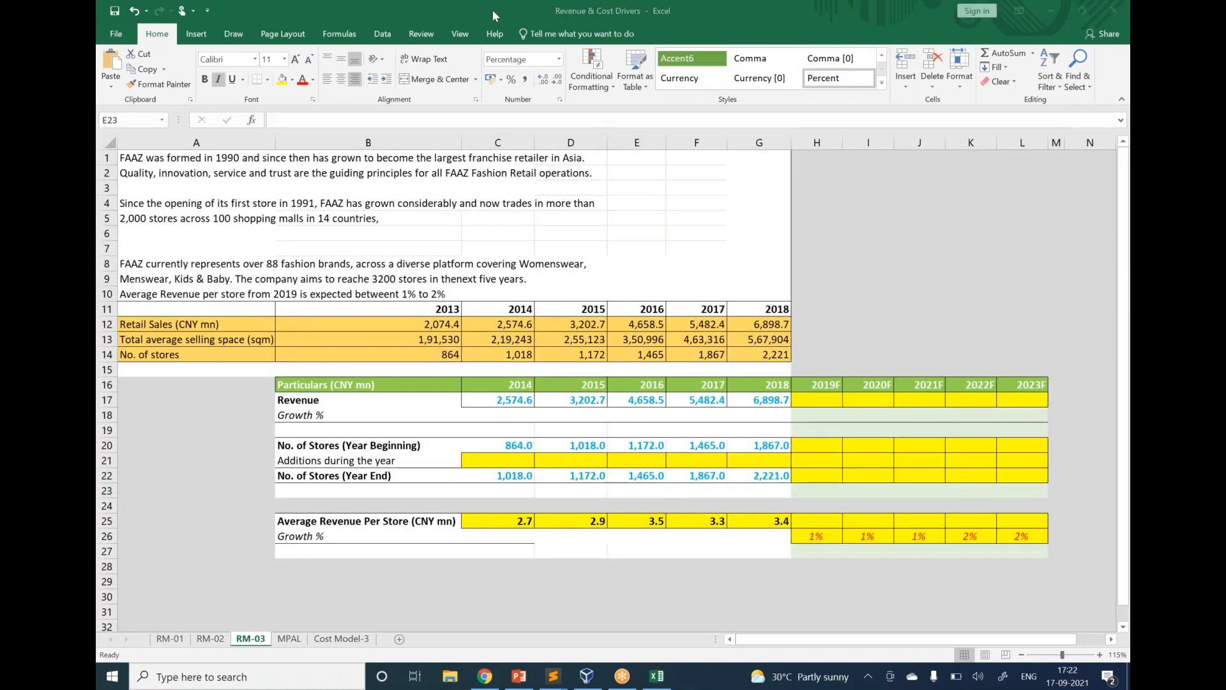
click(552, 424)
scroll(547, 438, down, 3)
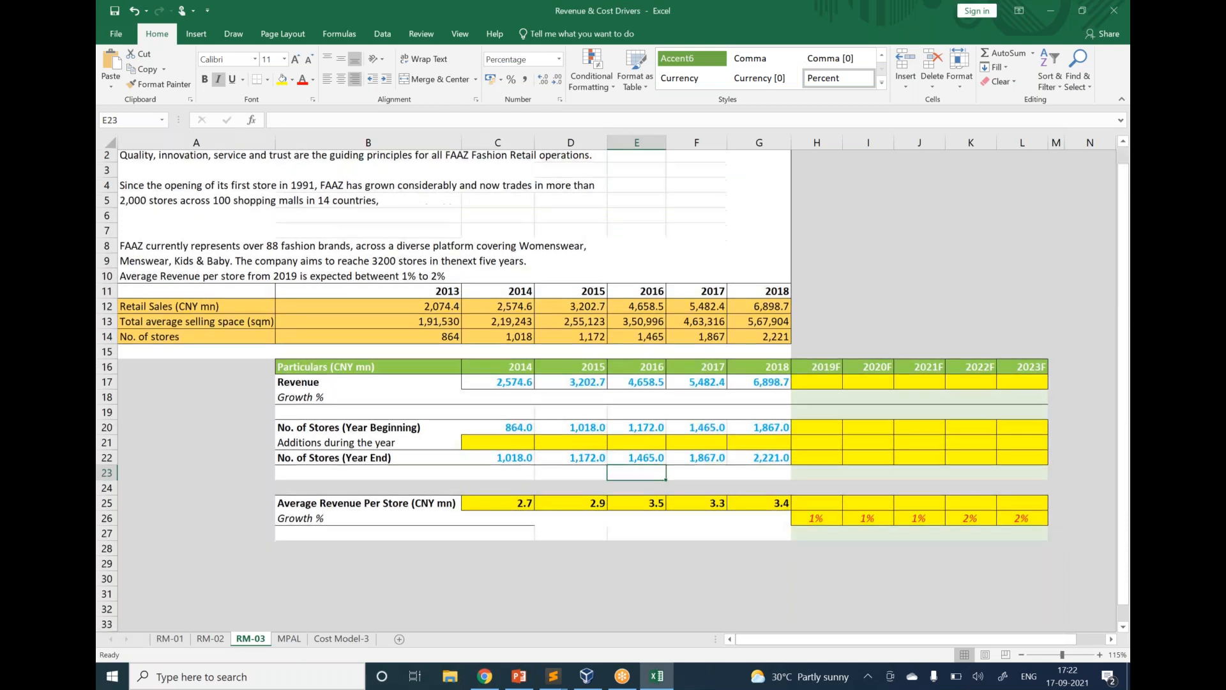
scroll(547, 438, up, 3)
scroll(547, 438, down, 2)
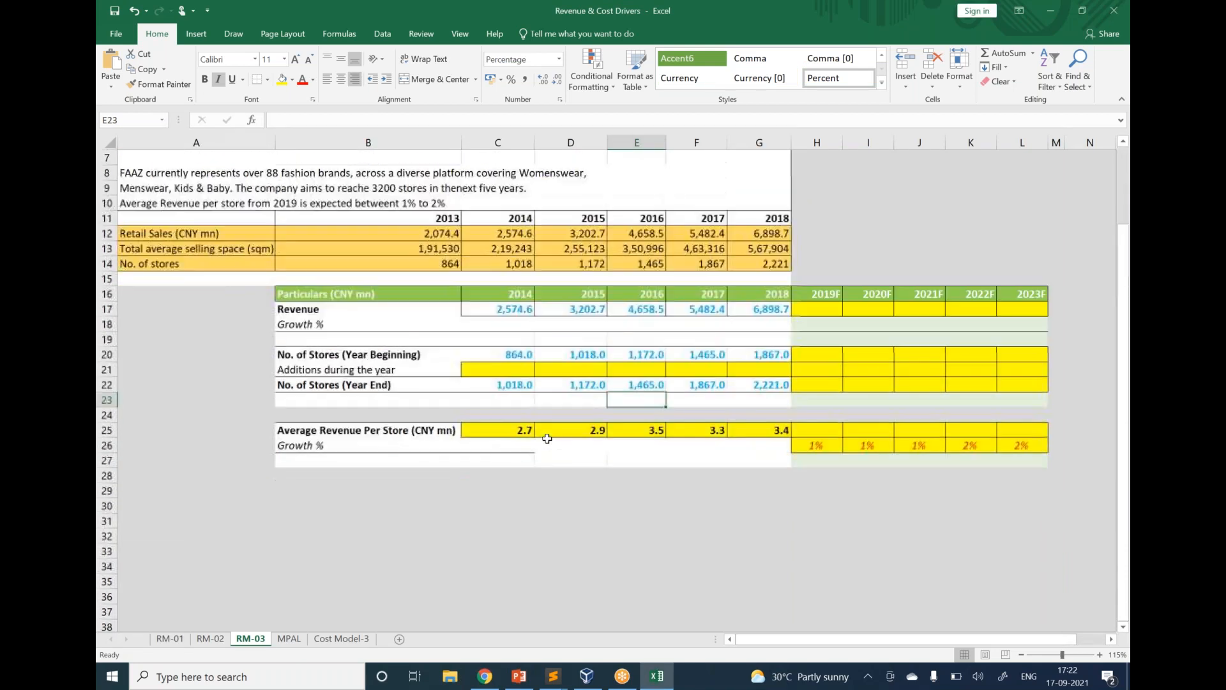
click(855, 25)
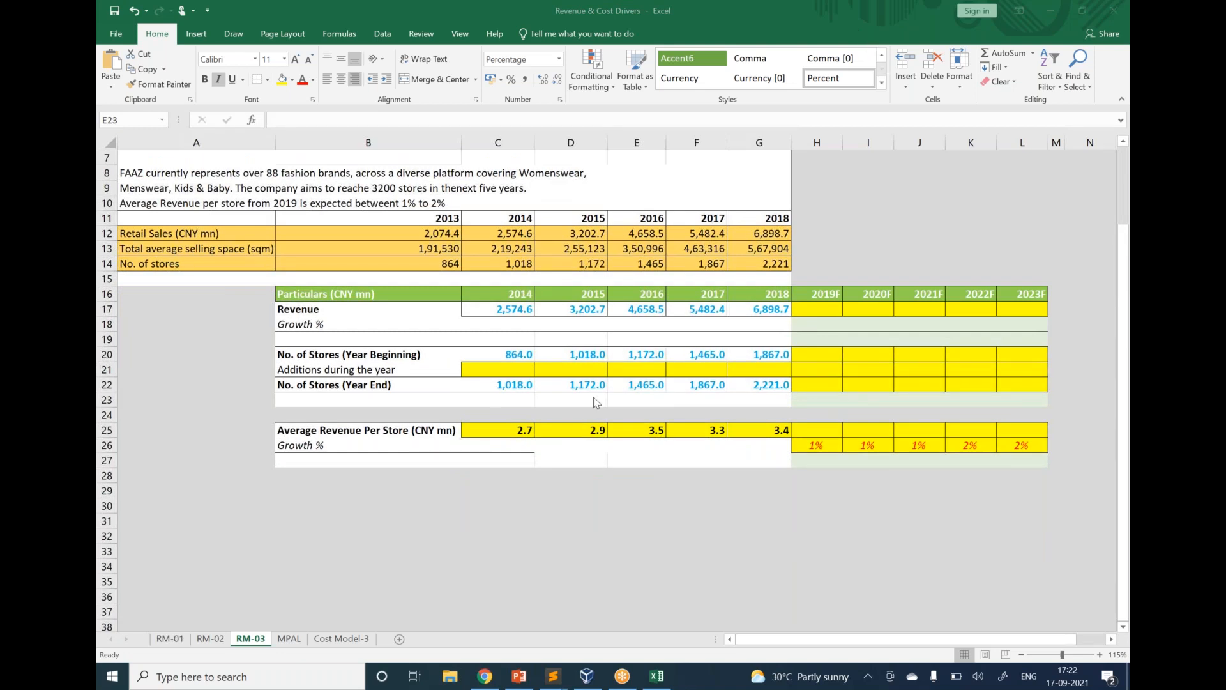
drag(514, 432, 737, 433)
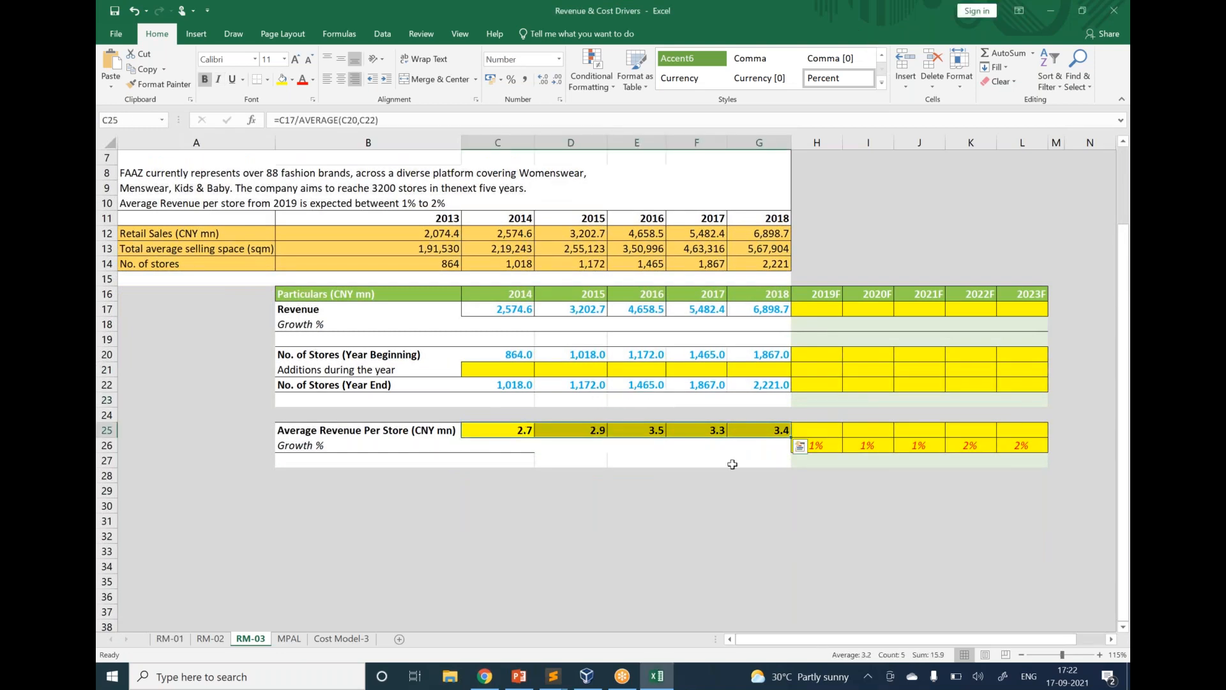
Examine the 2019F to 2023F average revenue per store growth assumptions in H26:L26 against the guidance note in A10.
click(855, 17)
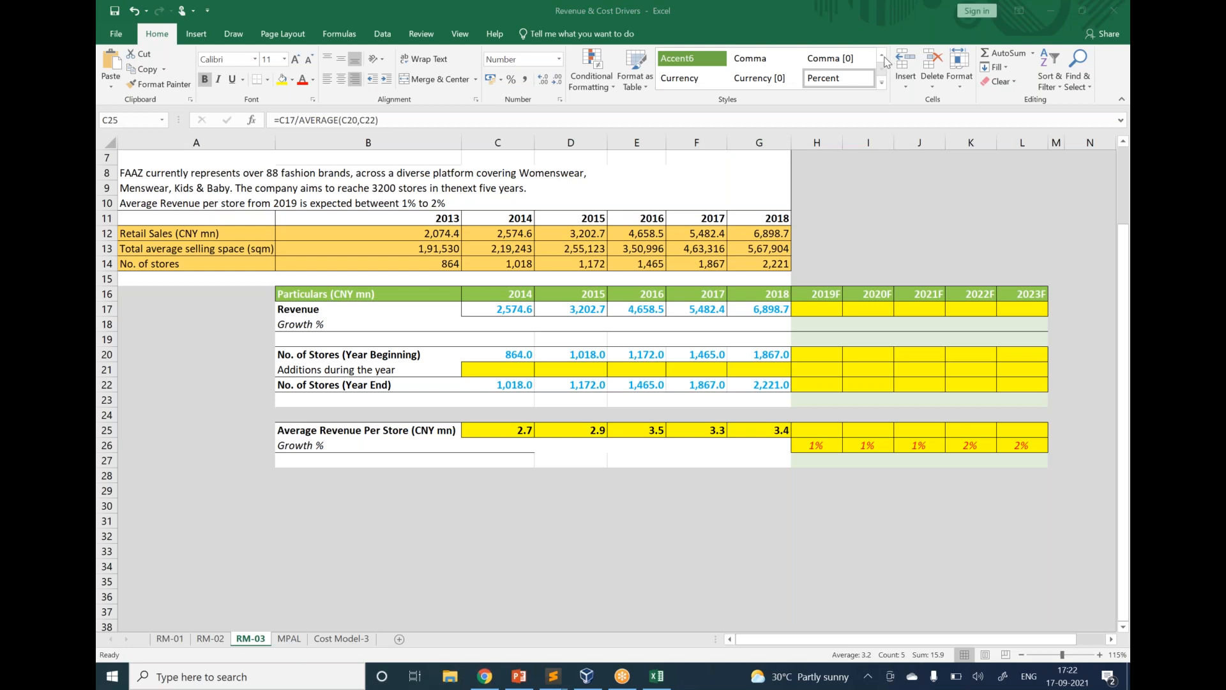
drag(818, 446, 1009, 447)
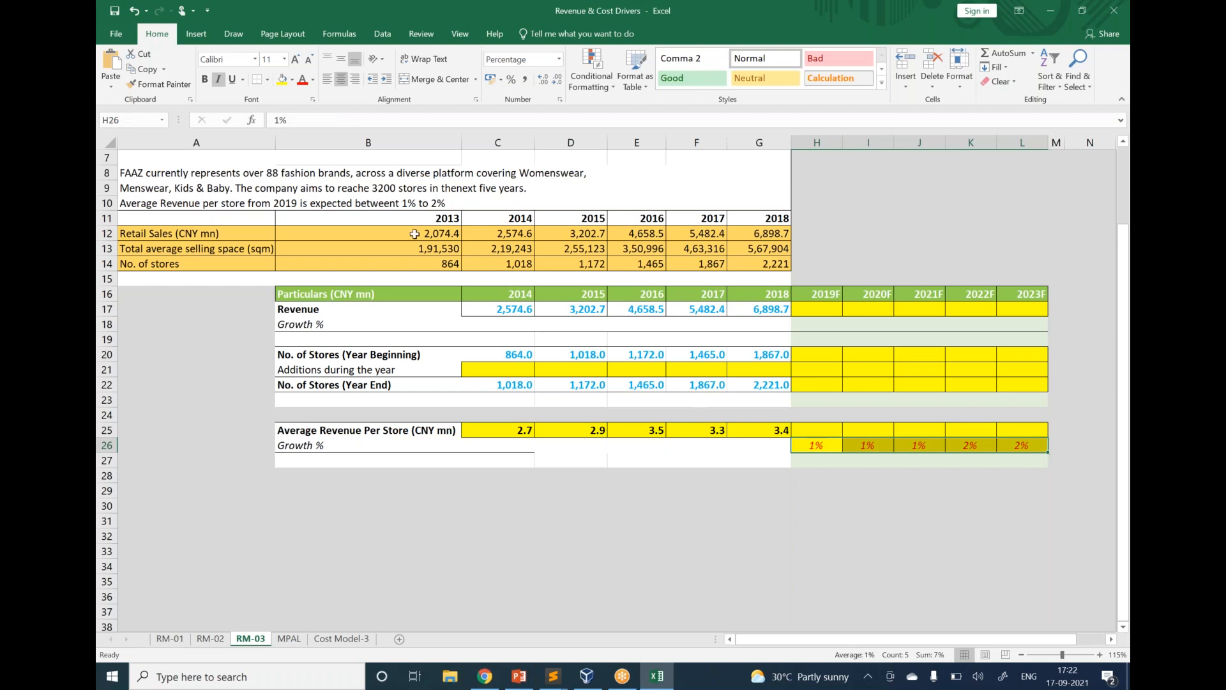
click(186, 205)
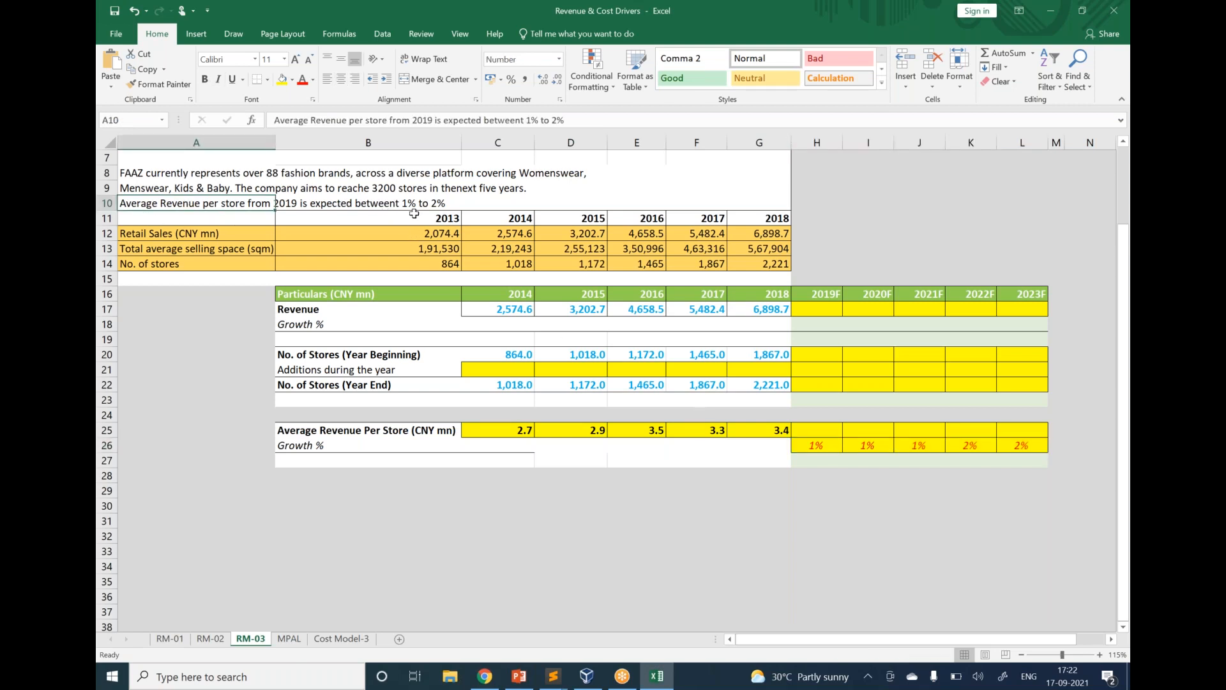
drag(828, 446, 920, 445)
click(981, 517)
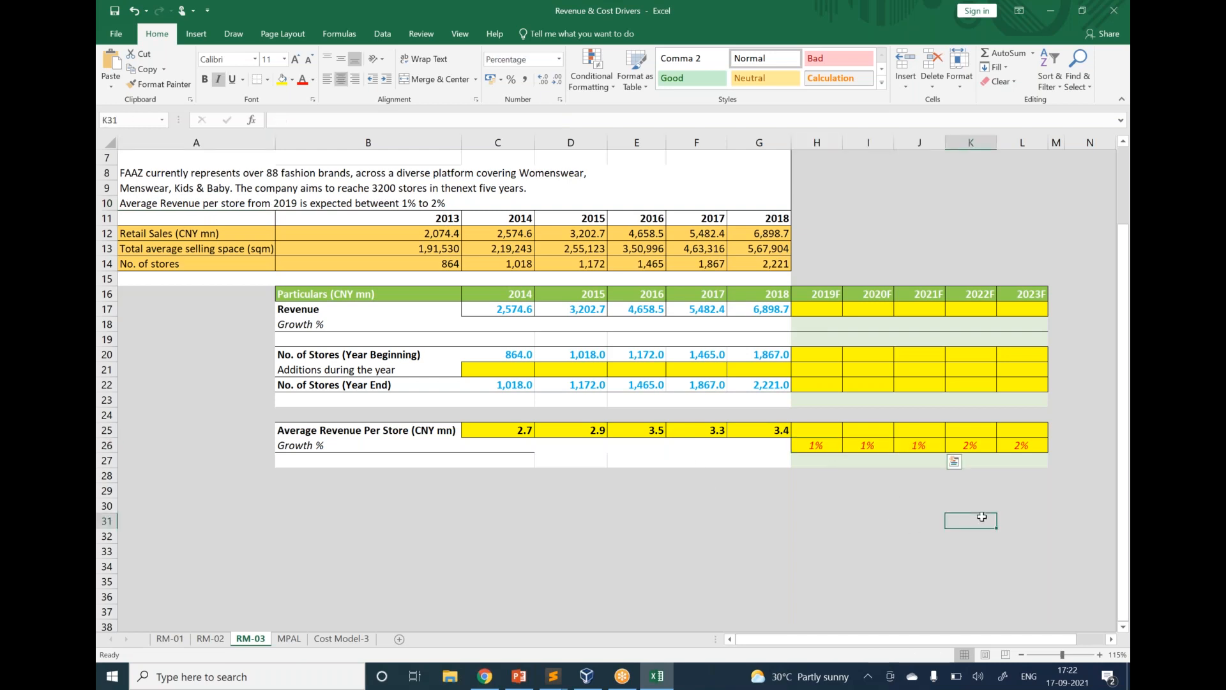
drag(986, 446, 1024, 446)
click(1007, 489)
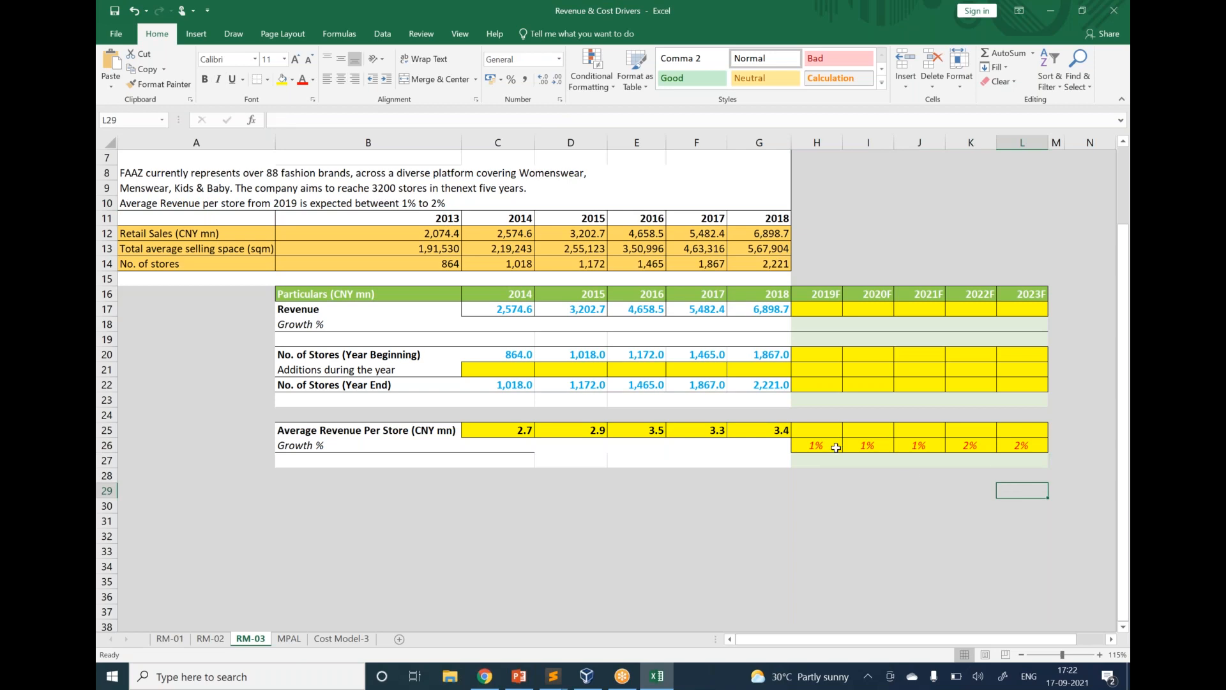
click(829, 434)
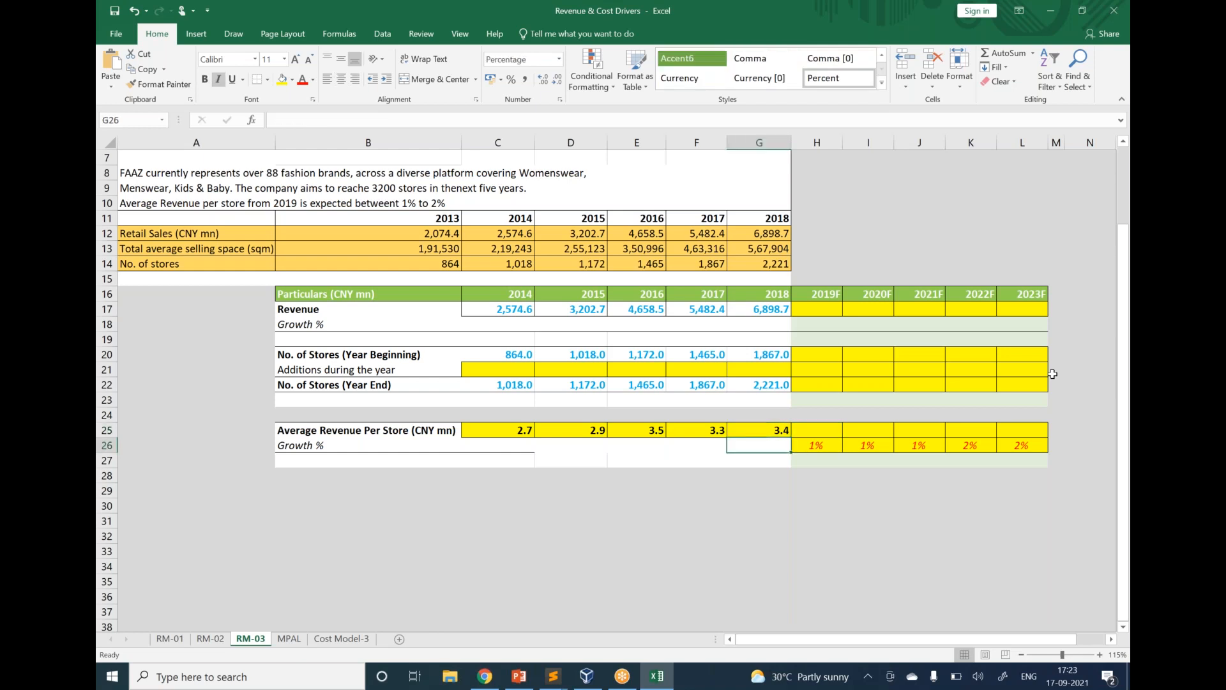
click(816, 295)
click(815, 430)
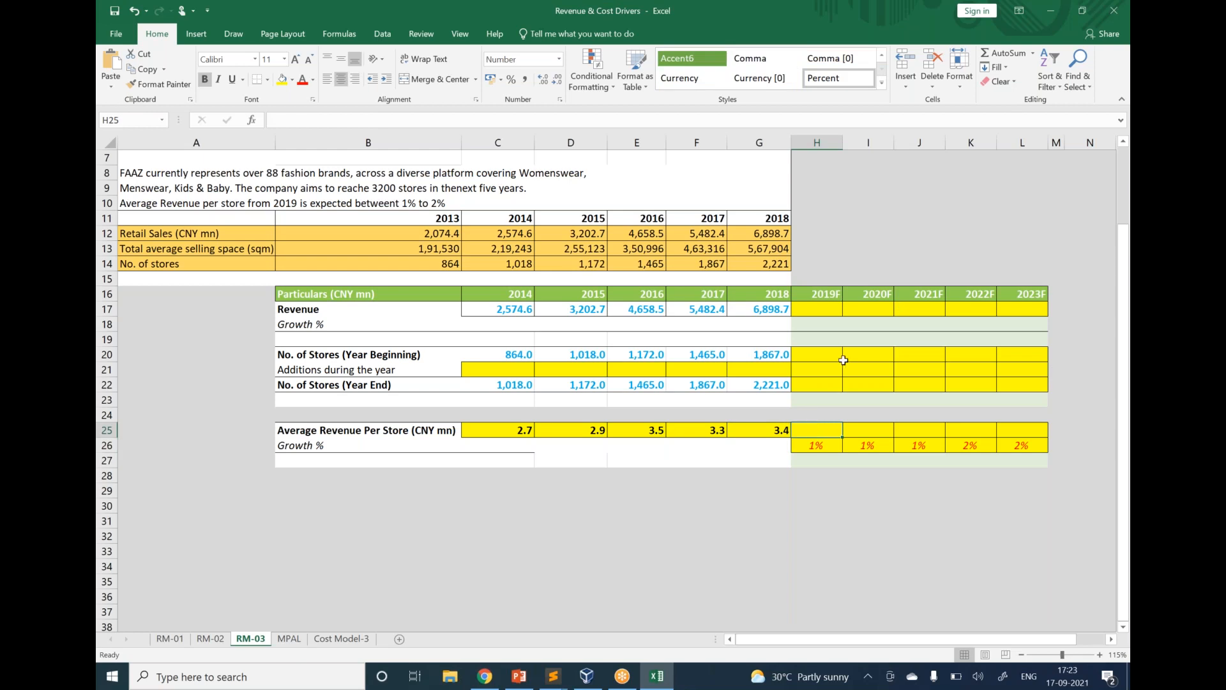
click(782, 432)
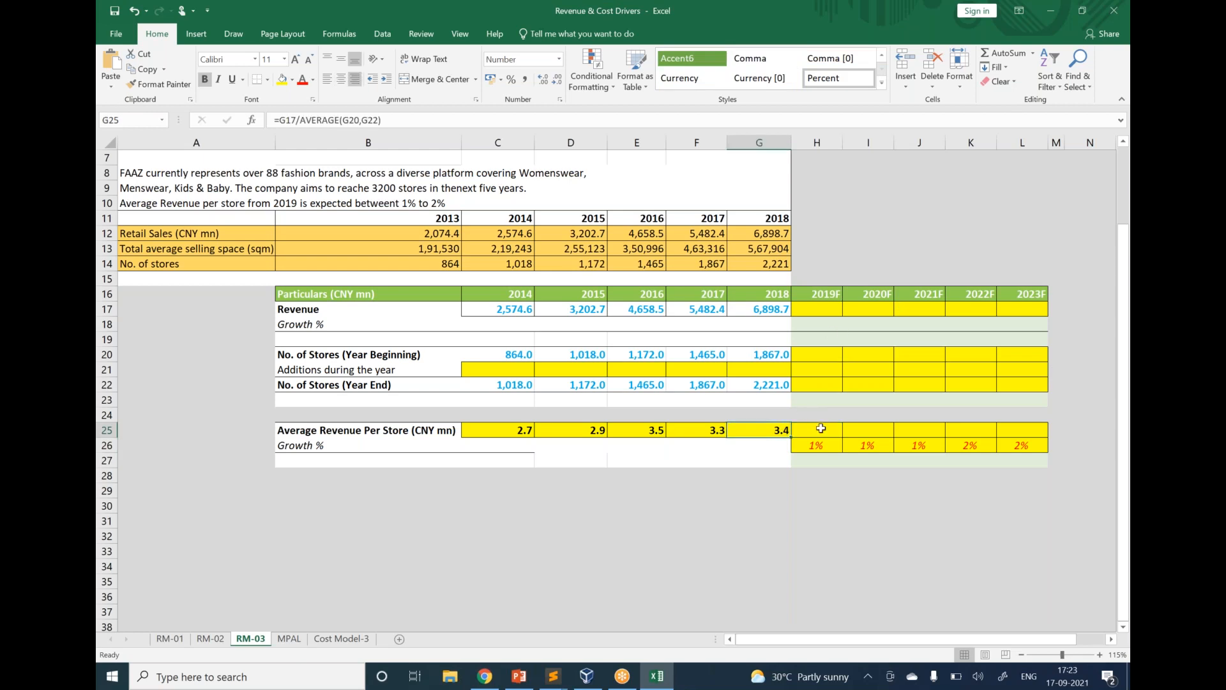
Calculate 2019F average revenue per store in H25 with =G25*(1+H26) and fill the formula across to 2023F in L25.
click(825, 435)
click(826, 450)
click(824, 429)
click(860, 24)
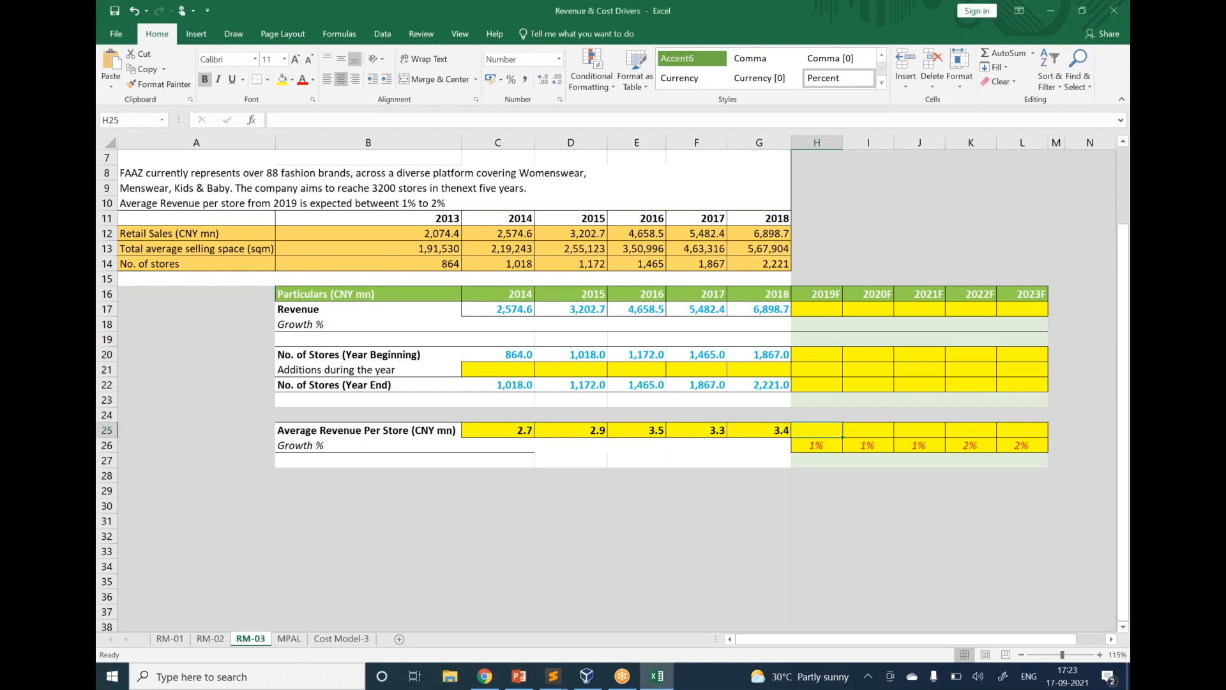
text(=)
key(Left)
text(*(1+)
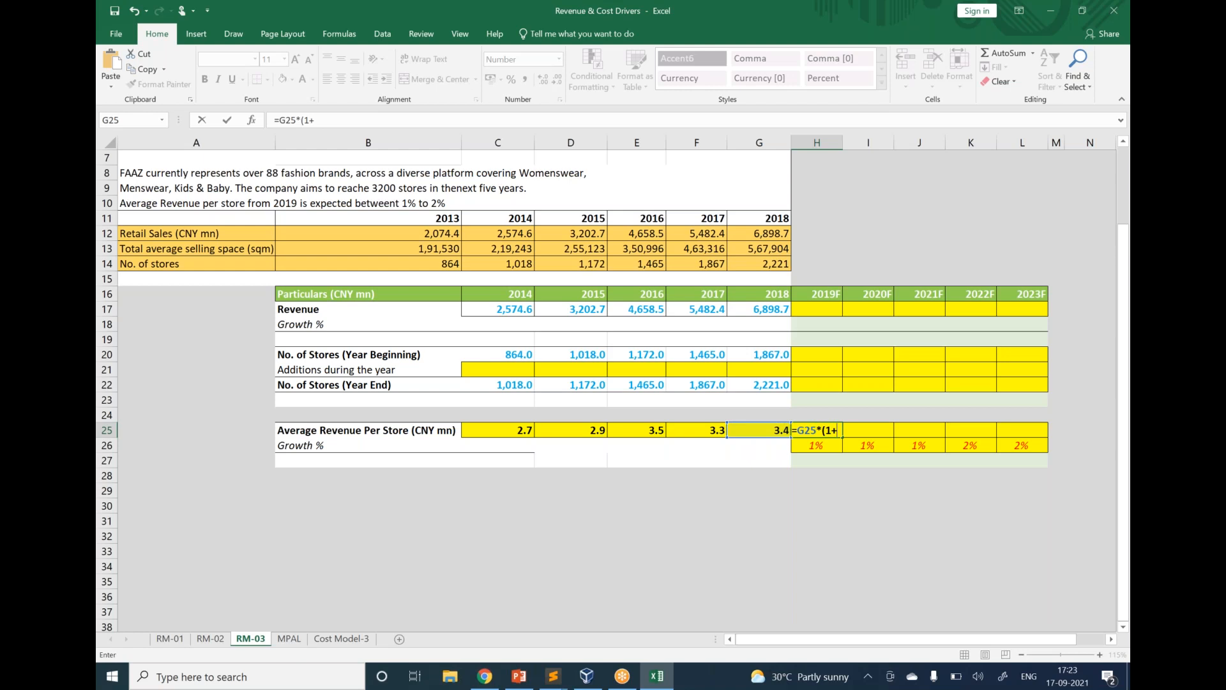
click(815, 446)
text())
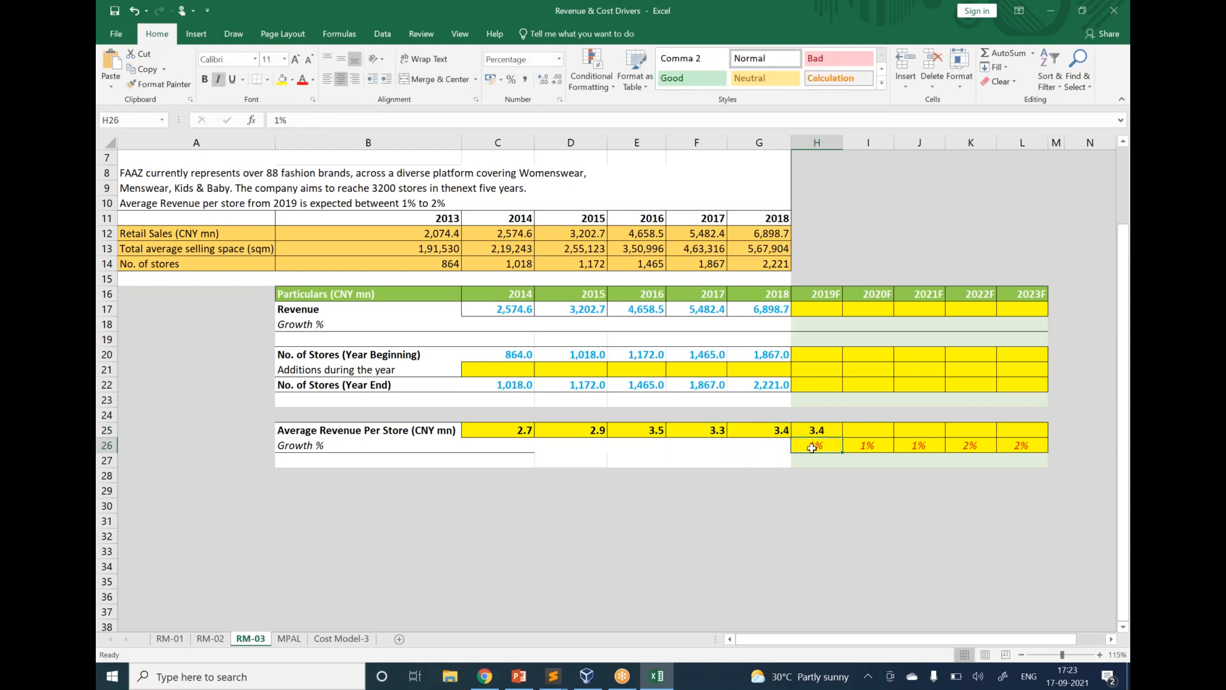
click(820, 431)
drag(842, 437, 1044, 438)
click(971, 490)
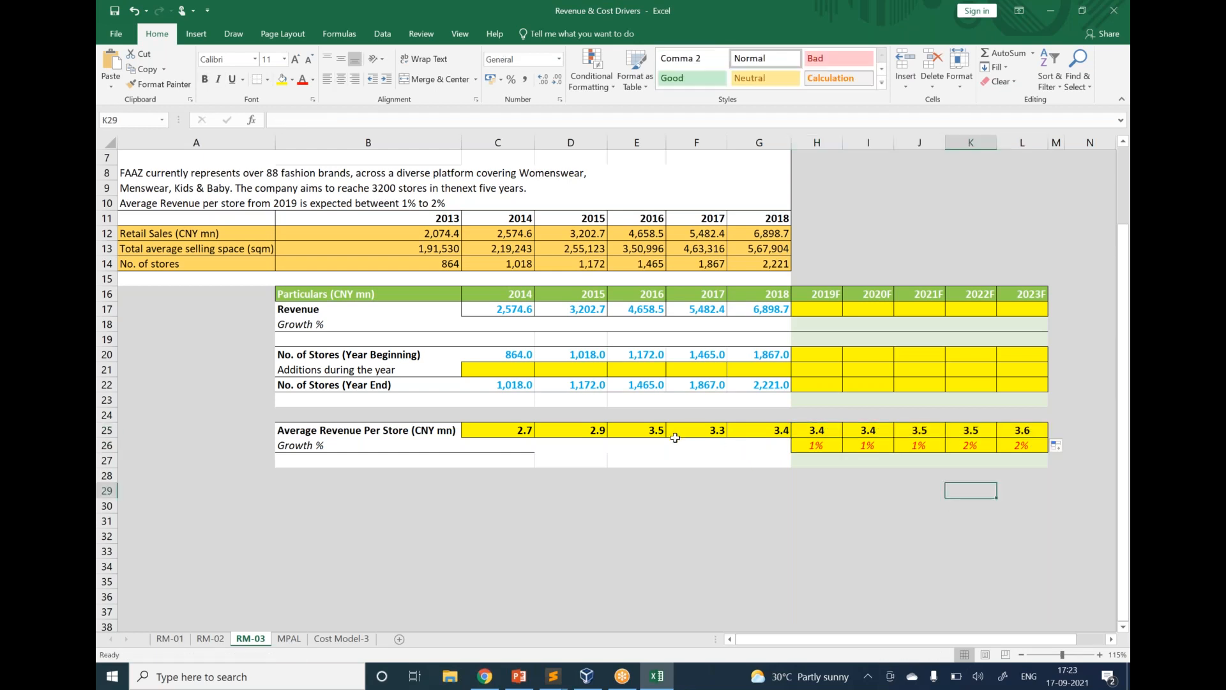
Review the forecast average revenue per store in H25:L25 and the store target described in row 9.
drag(823, 431, 1021, 431)
click(930, 501)
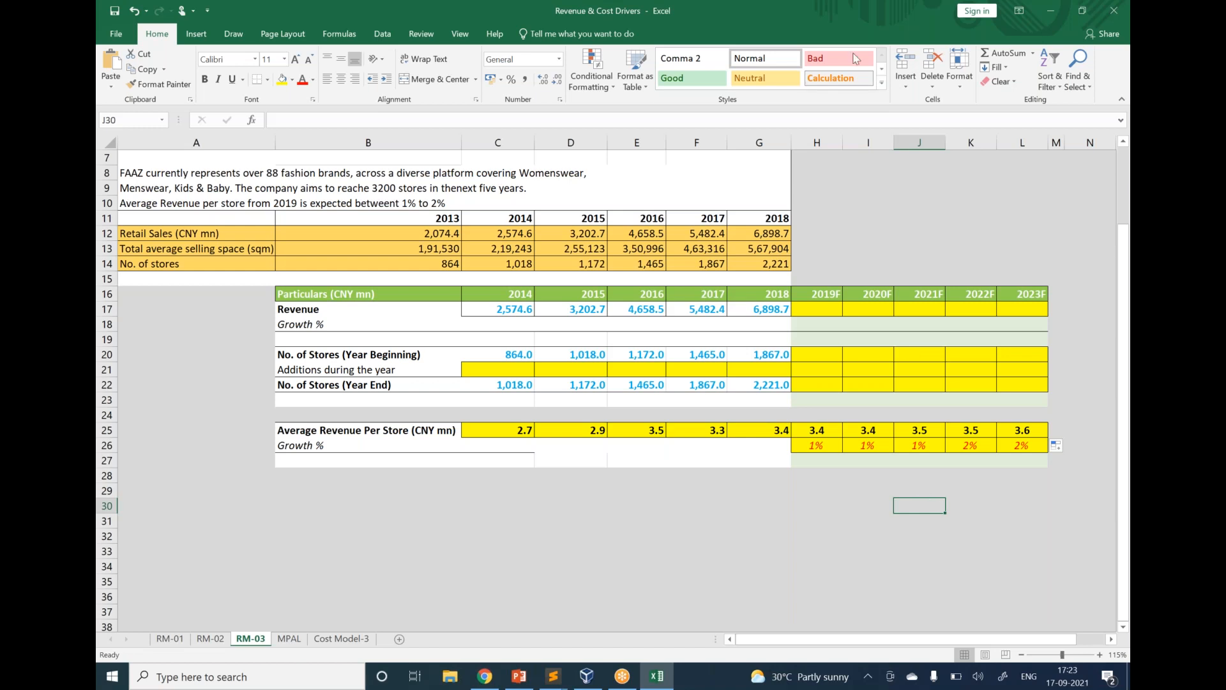
click(856, 28)
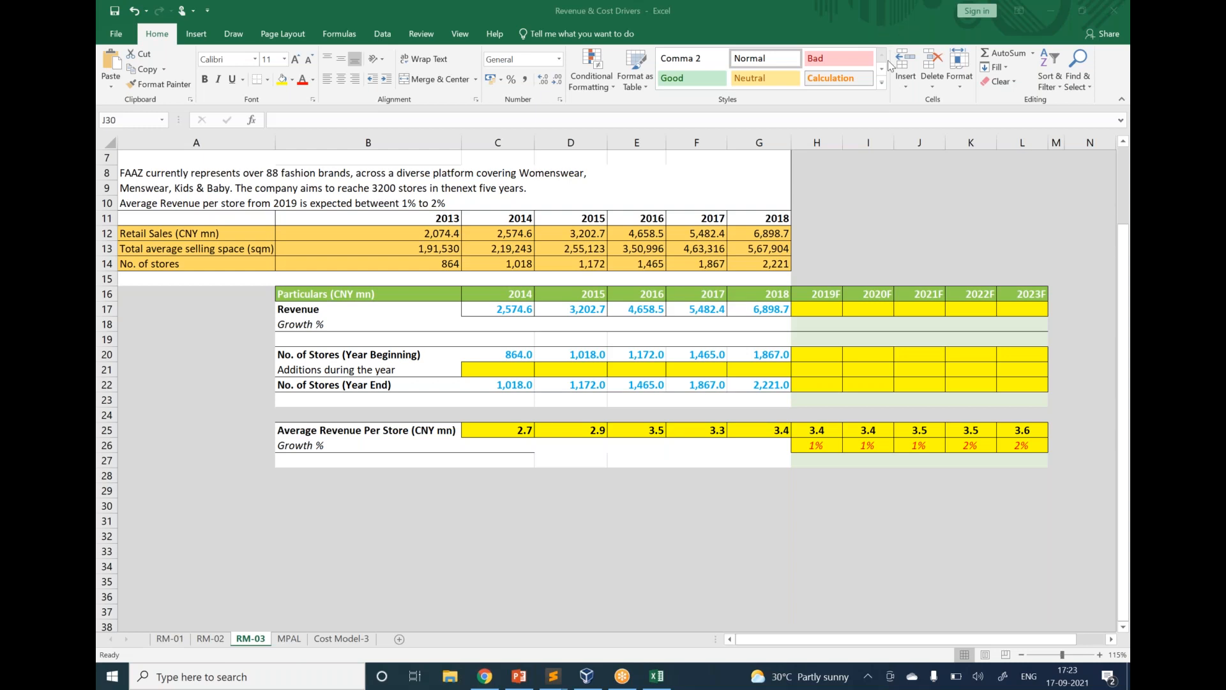
click(661, 461)
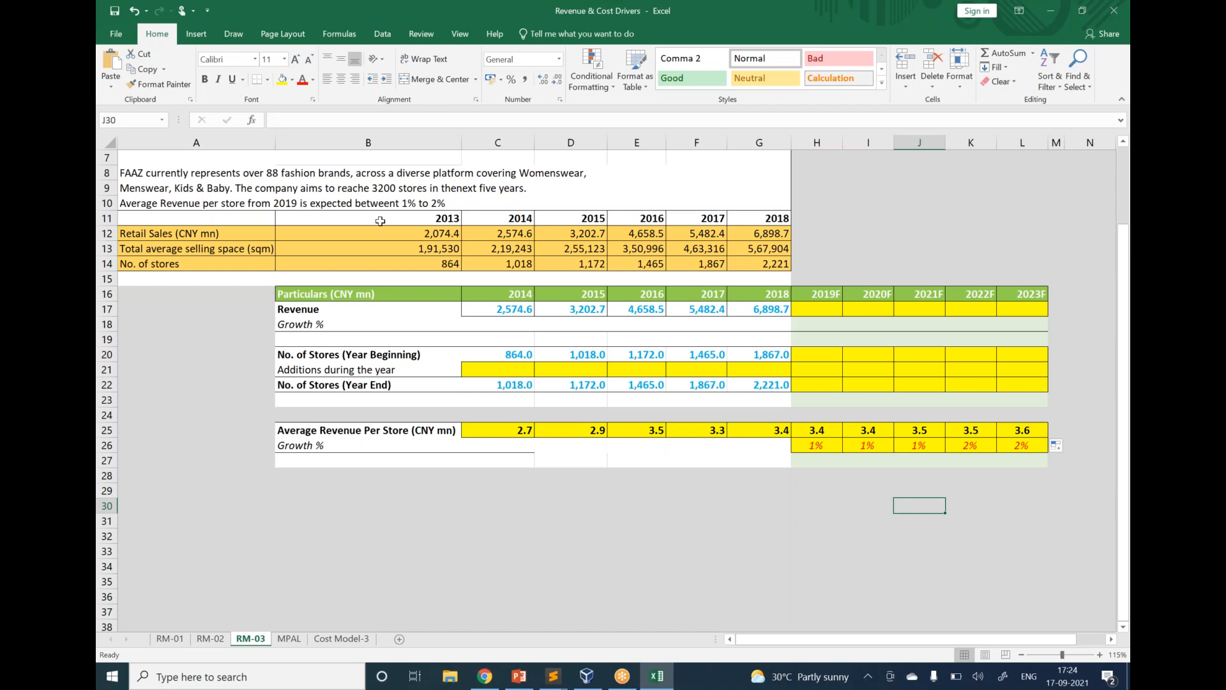
click(293, 192)
drag(293, 191, 548, 189)
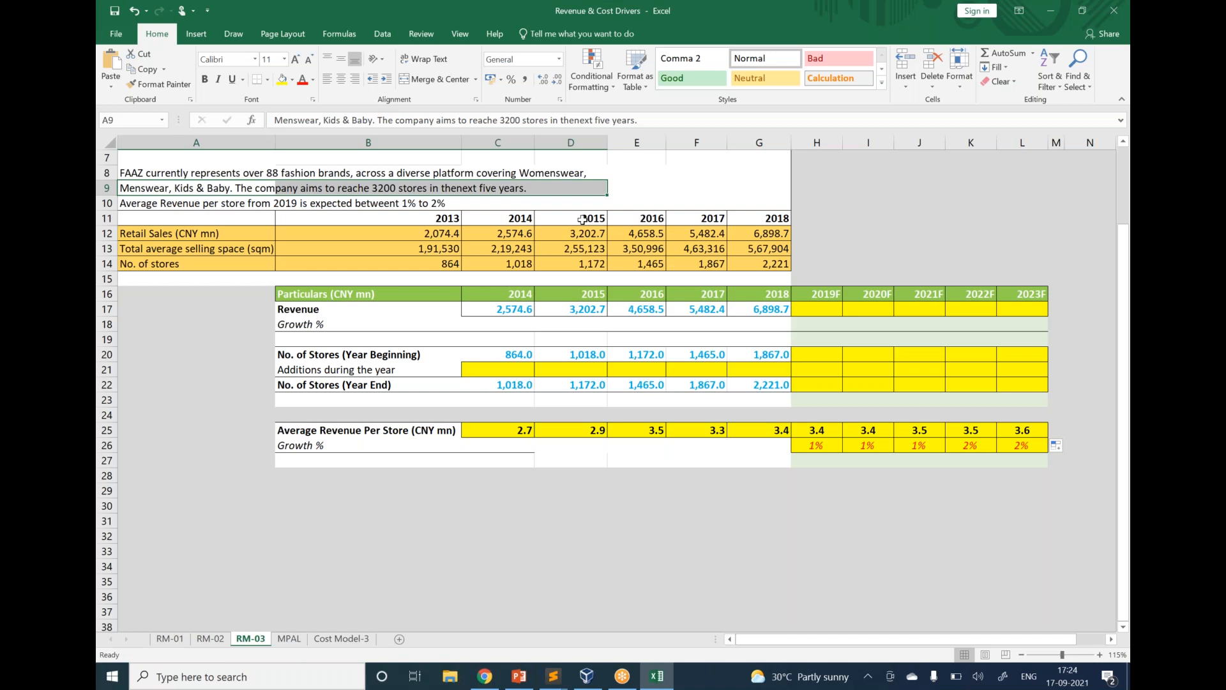
Calculate 2014 store additions in C21 with =C22-C20 and fill the formula across to 2018 in G21.
click(500, 461)
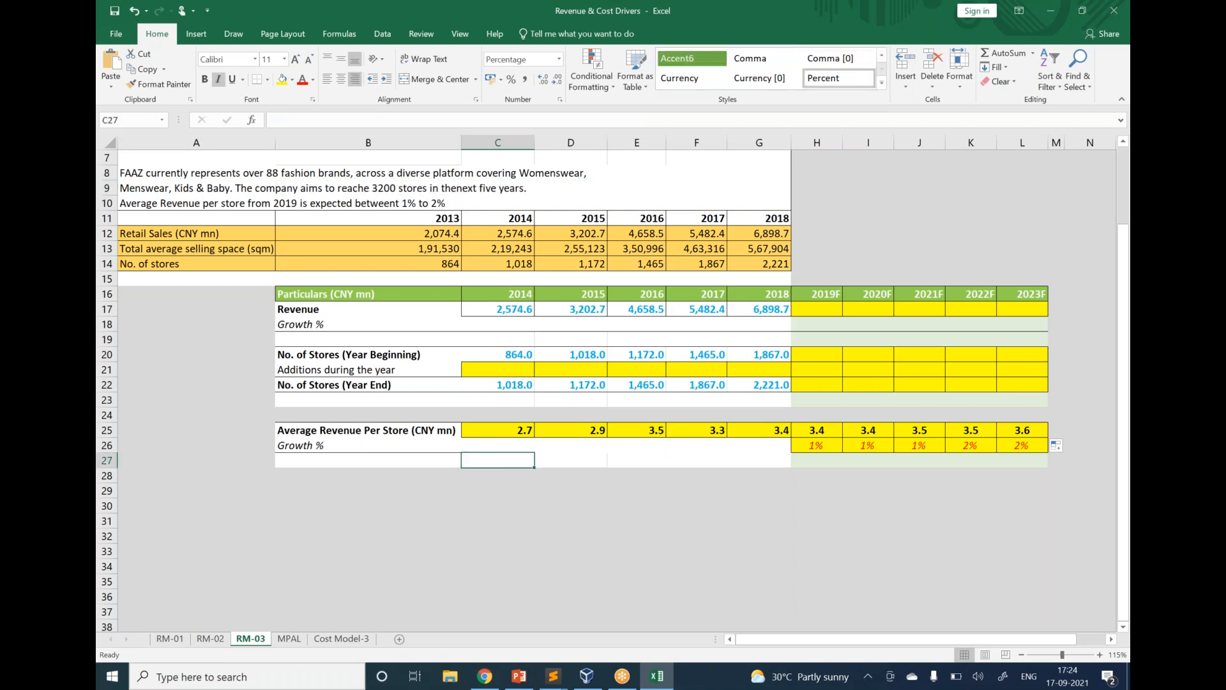
click(498, 370)
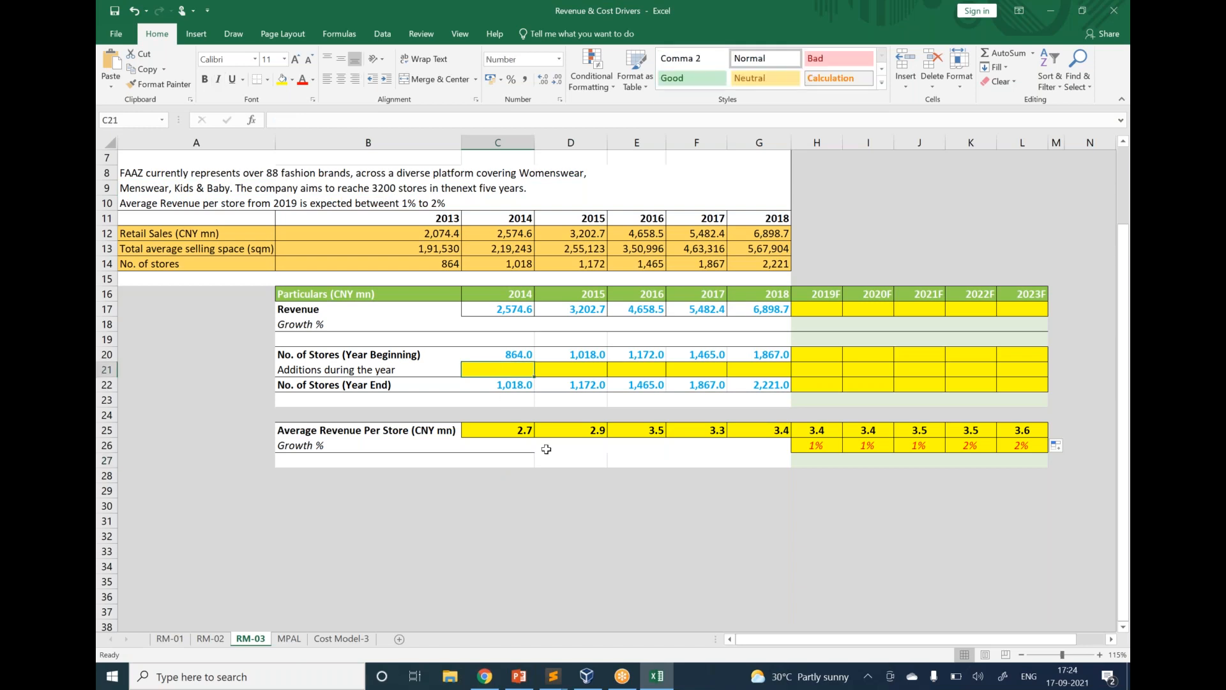
text(=)
click(517, 387)
text(-)
click(517, 353)
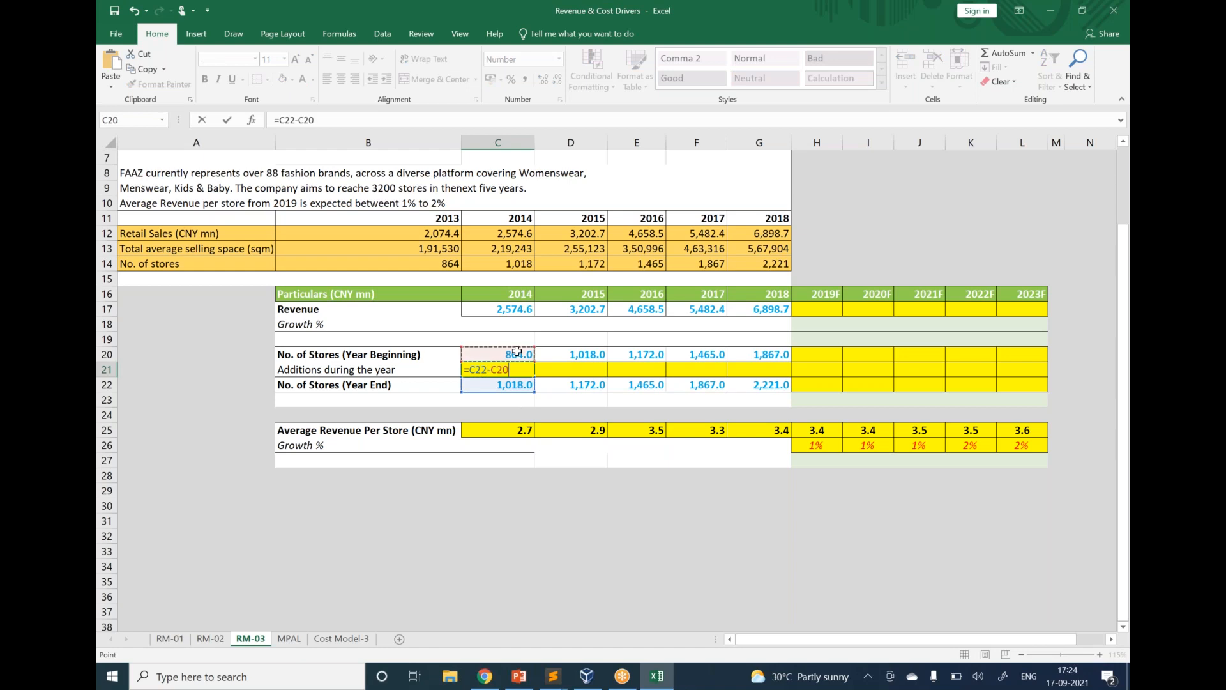
key(Return)
key(Up)
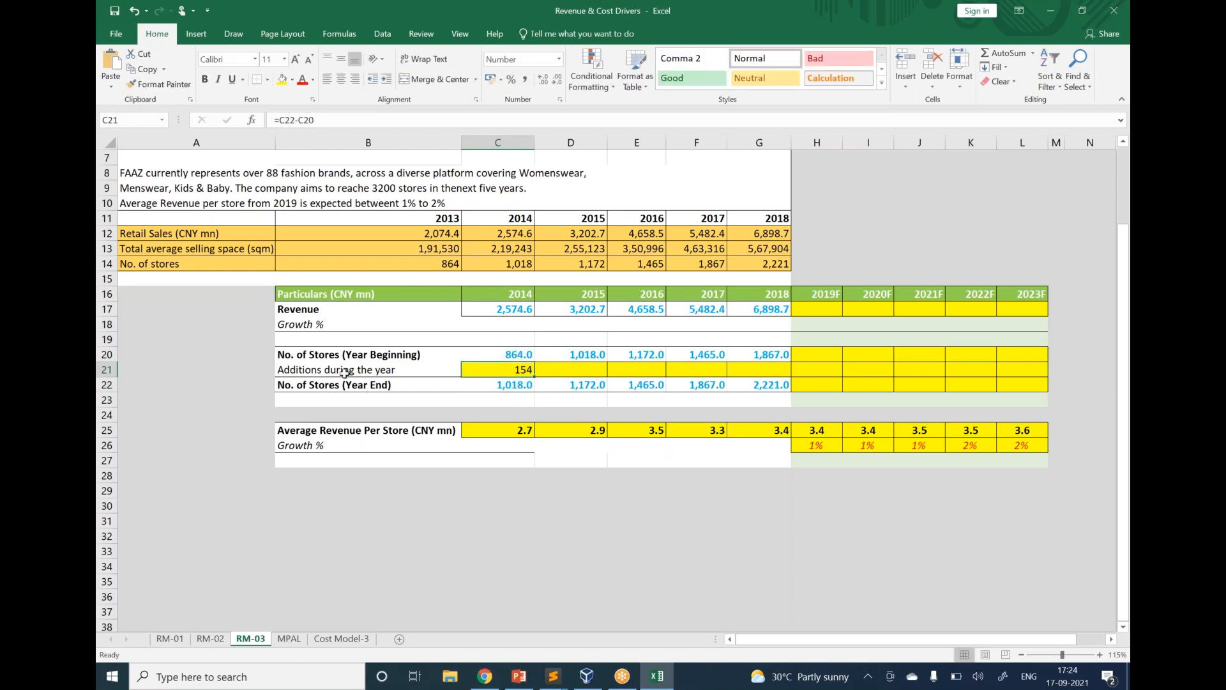
drag(529, 371, 760, 369)
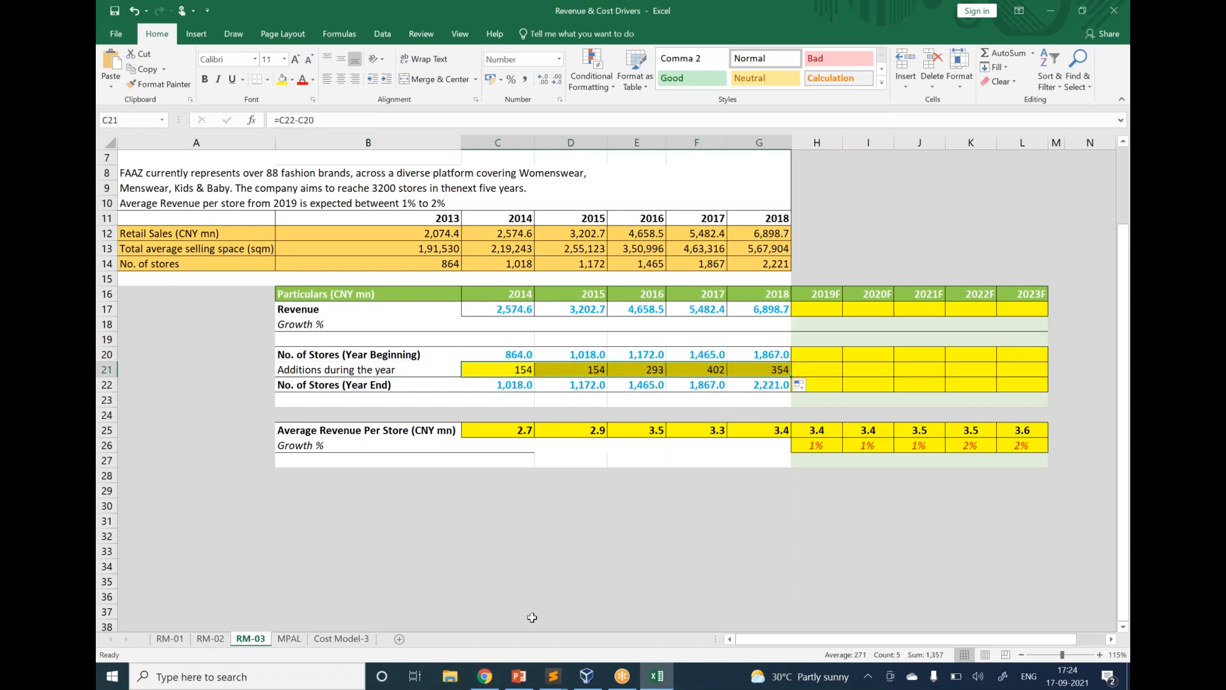
Examine the historical store additions for 2014 to 2018 in C21:G21.
click(564, 548)
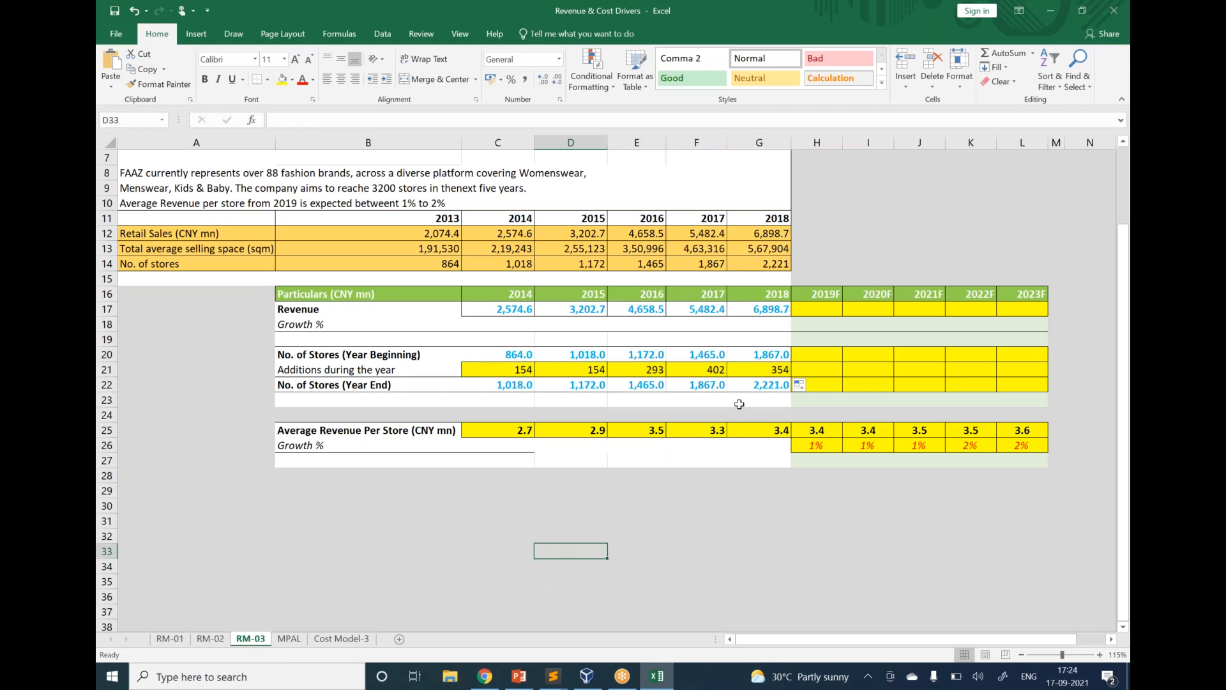
drag(766, 369, 509, 362)
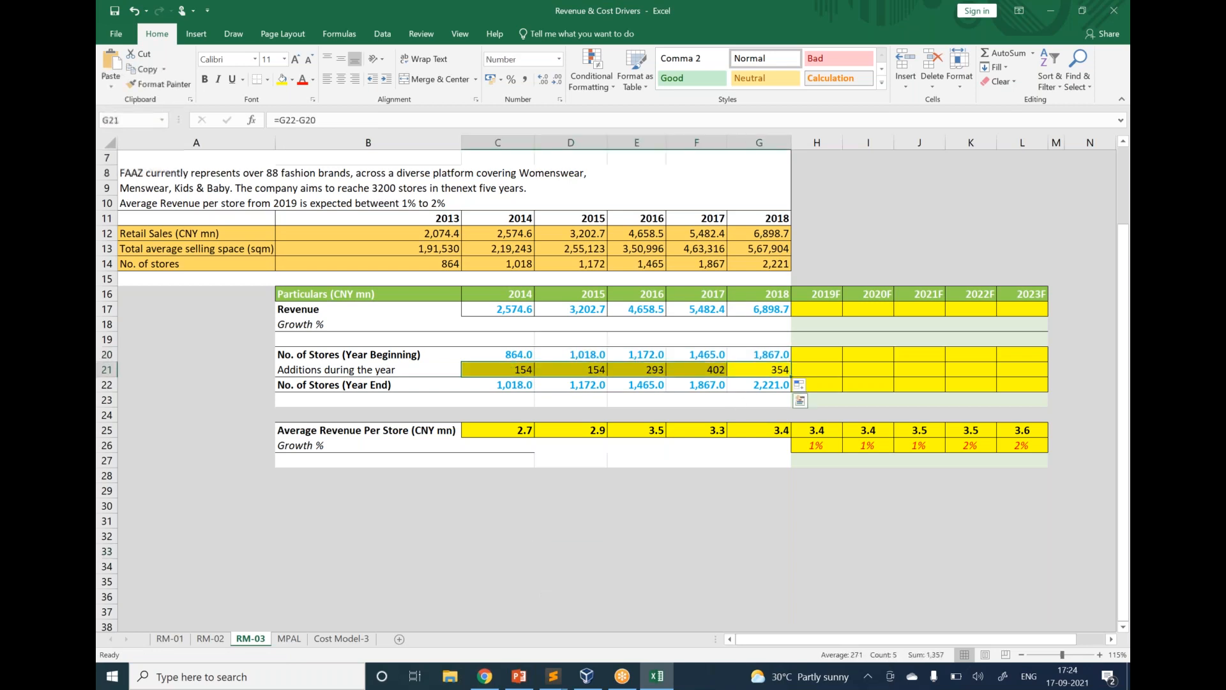
click(493, 8)
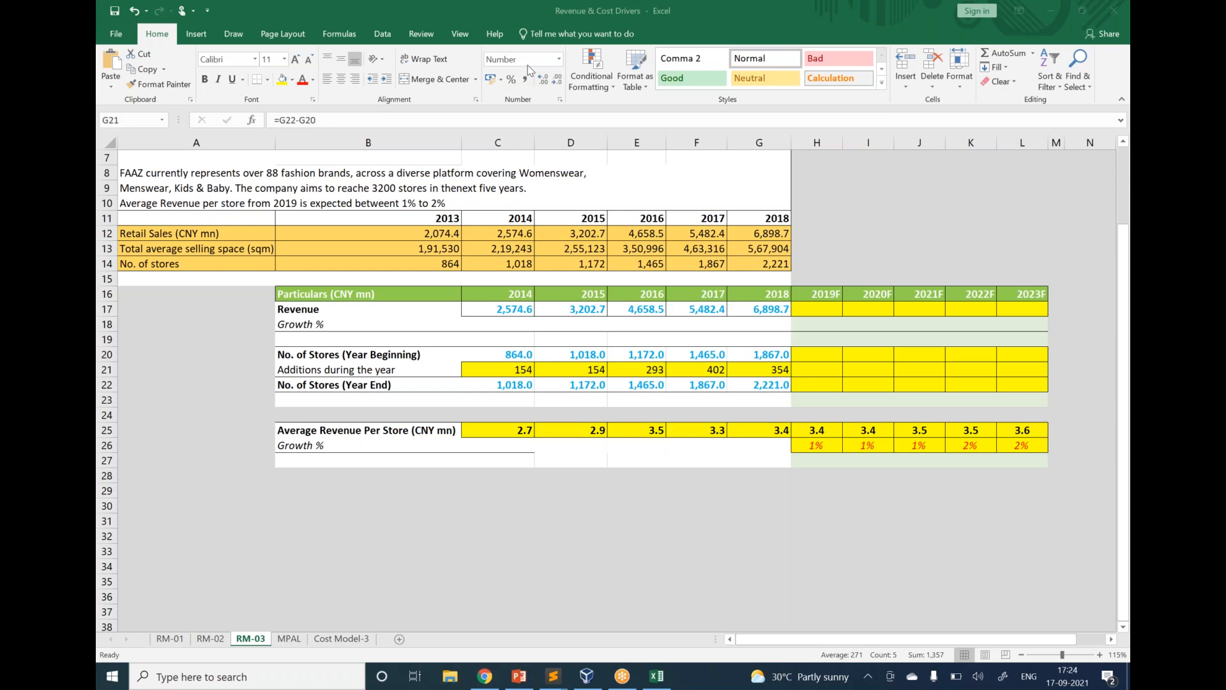
key(Right)
scroll(471, 476, up, 1)
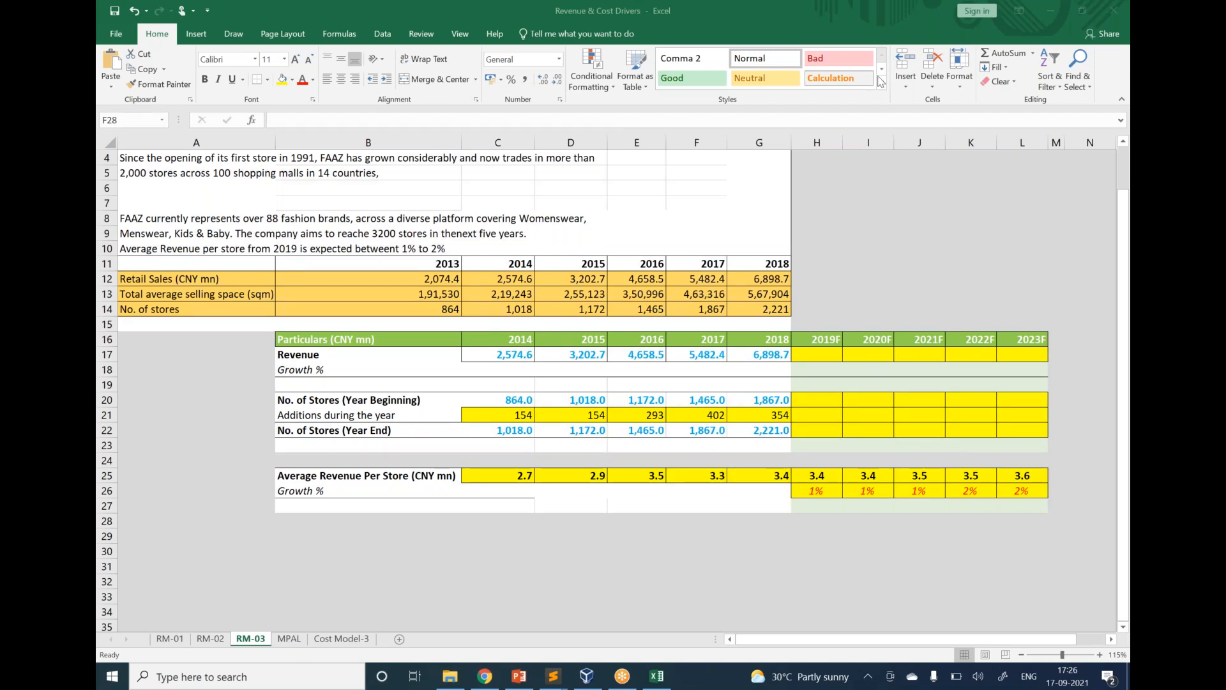
Link the 2019F year-beginning number of stores in H20 to the 2018 year-end count with =G22.
click(798, 418)
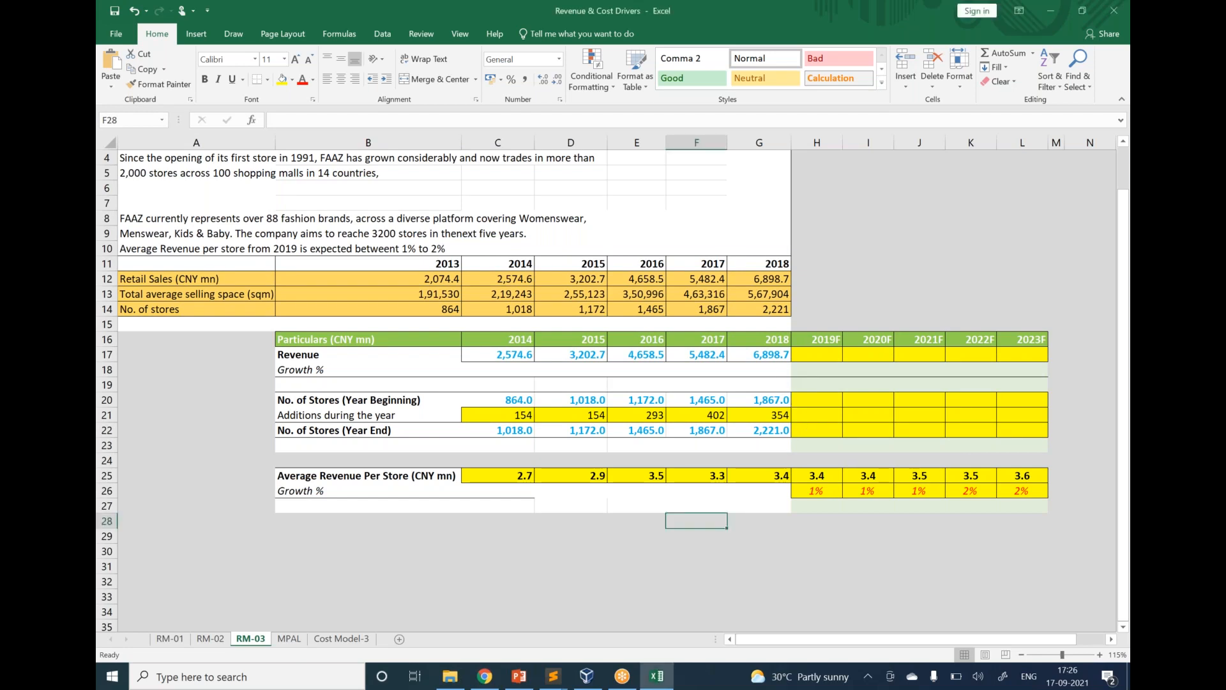
click(765, 431)
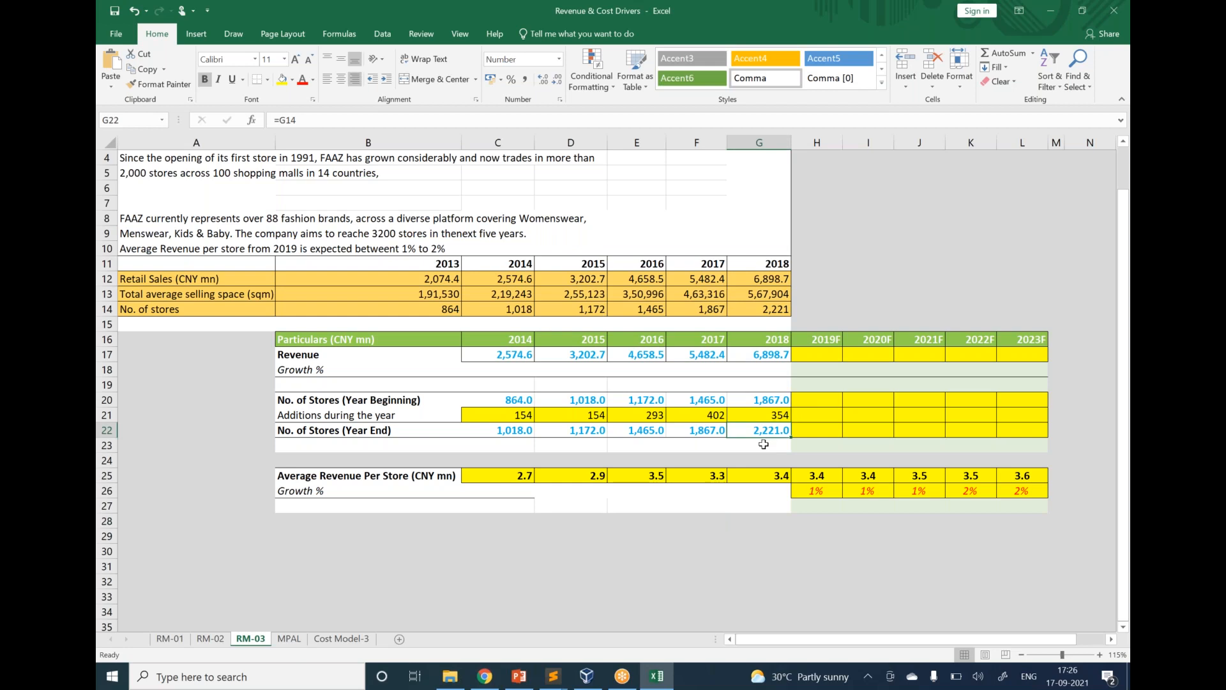
click(816, 403)
text(=)
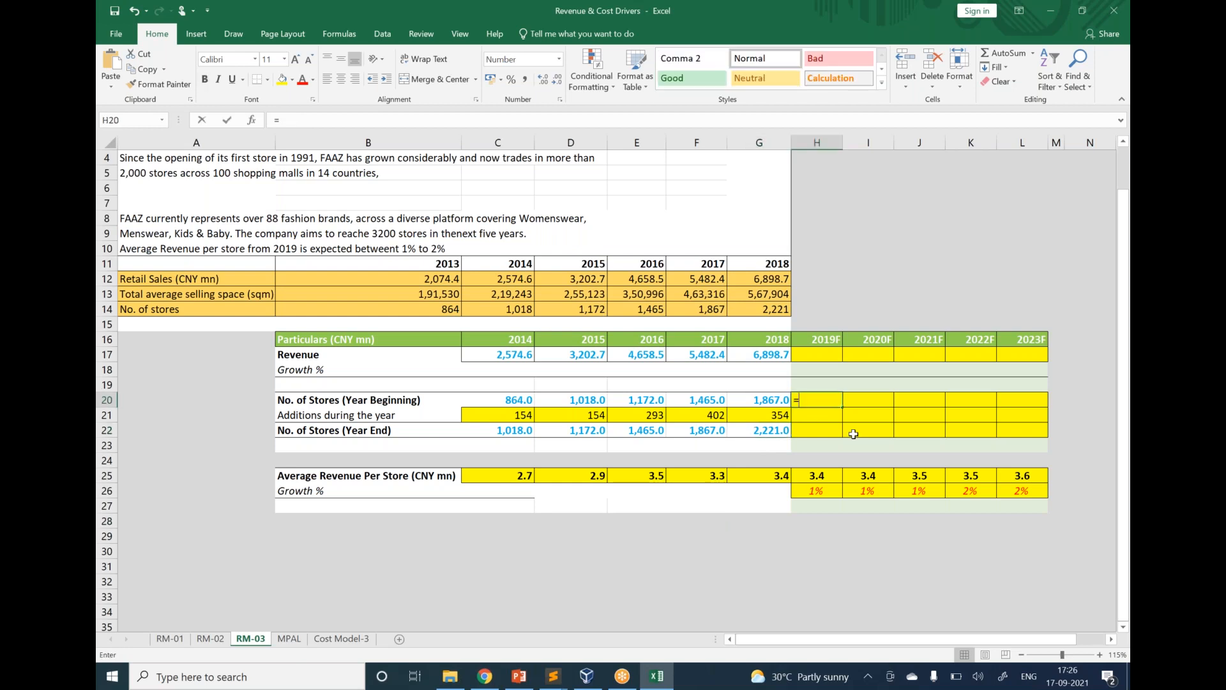
click(782, 432)
key(Return)
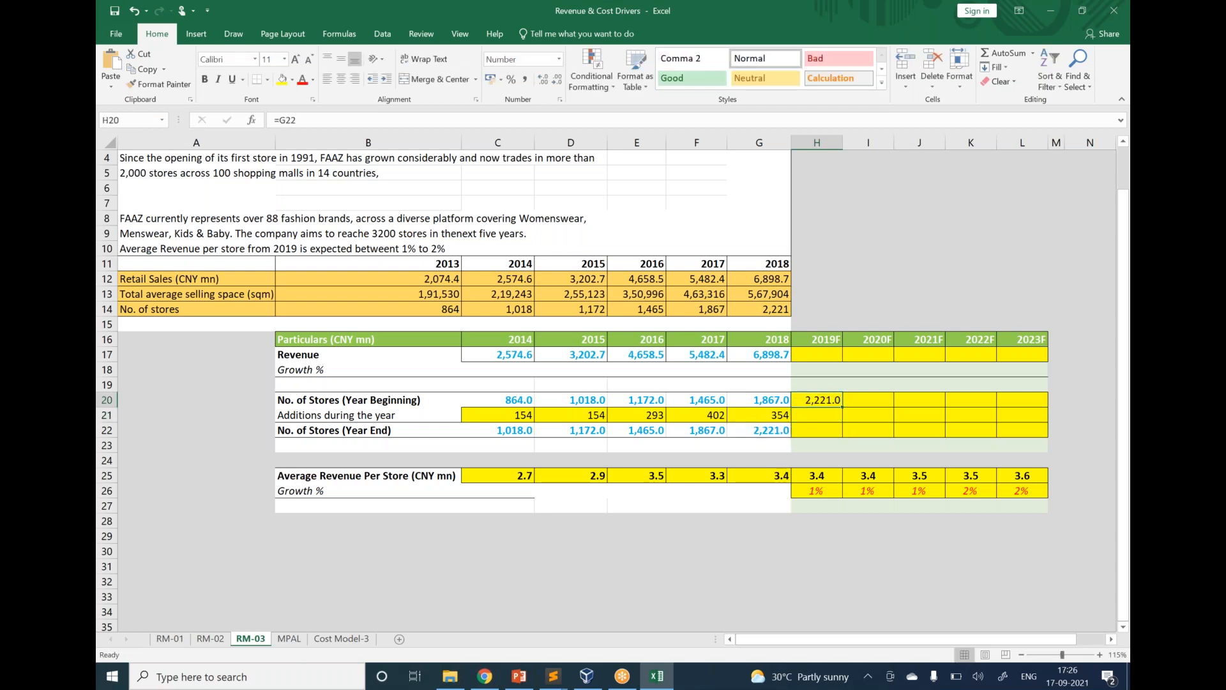
Calculate the 2019F store additions in H21 with =(3200-H20)/5.
click(816, 415)
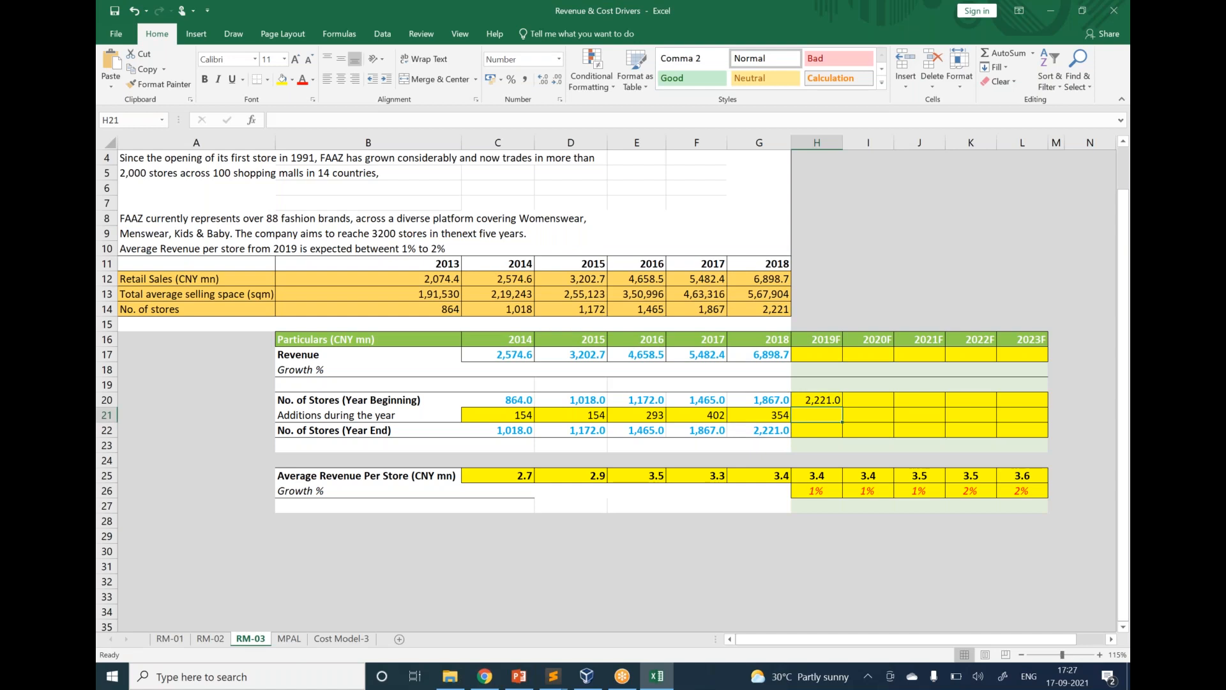
text(=)
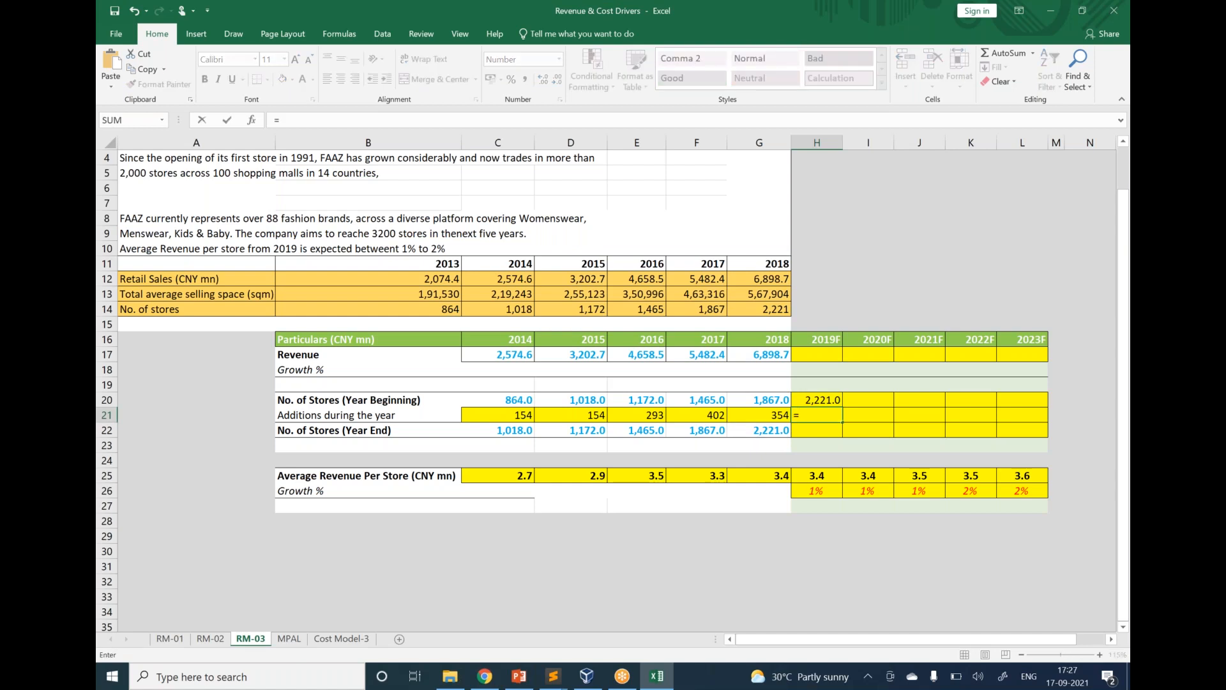
text((3200-)
click(816, 401)
text()/5)
key(ctrl+Return)
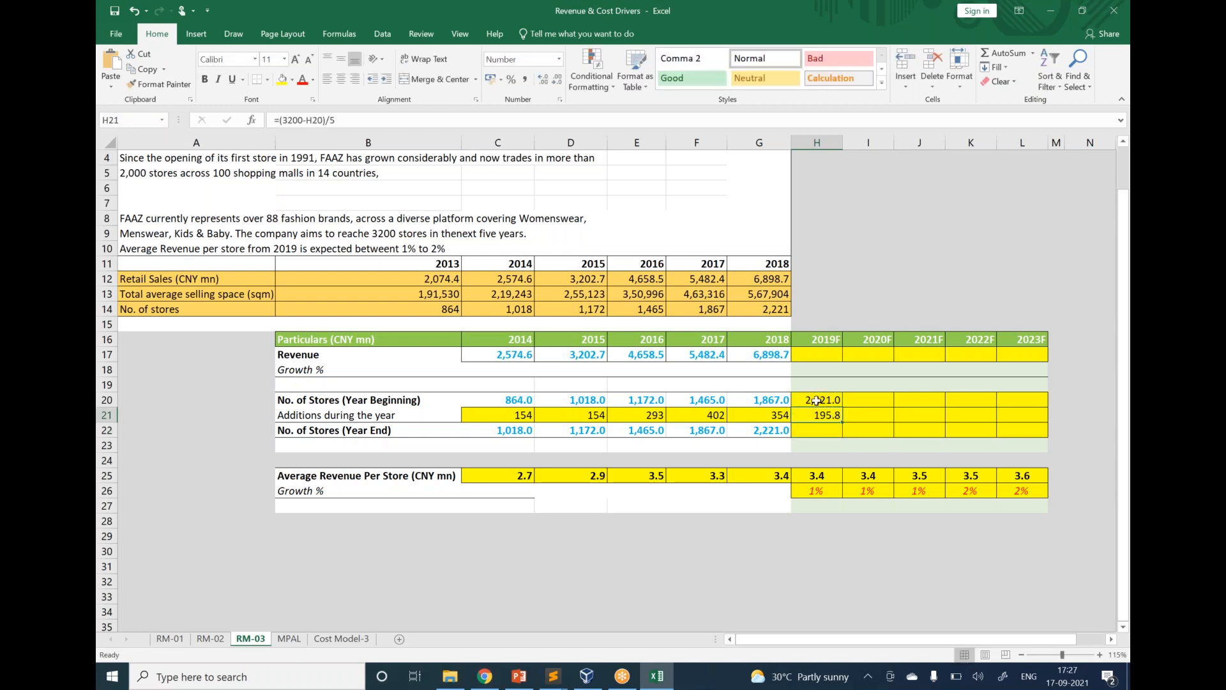
Set the 2020F store additions in I21 equal to the prior year with =H21 and fill across to 2023F in L21.
click(862, 415)
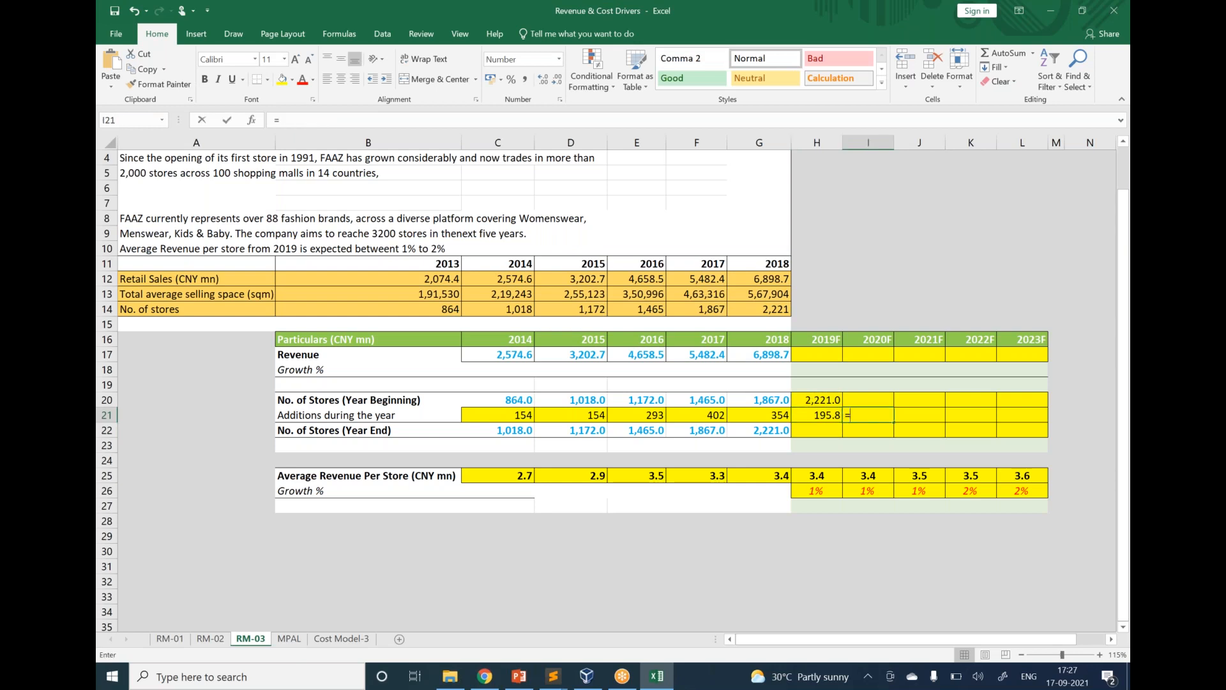
text(=)
key(Left)
key(Return)
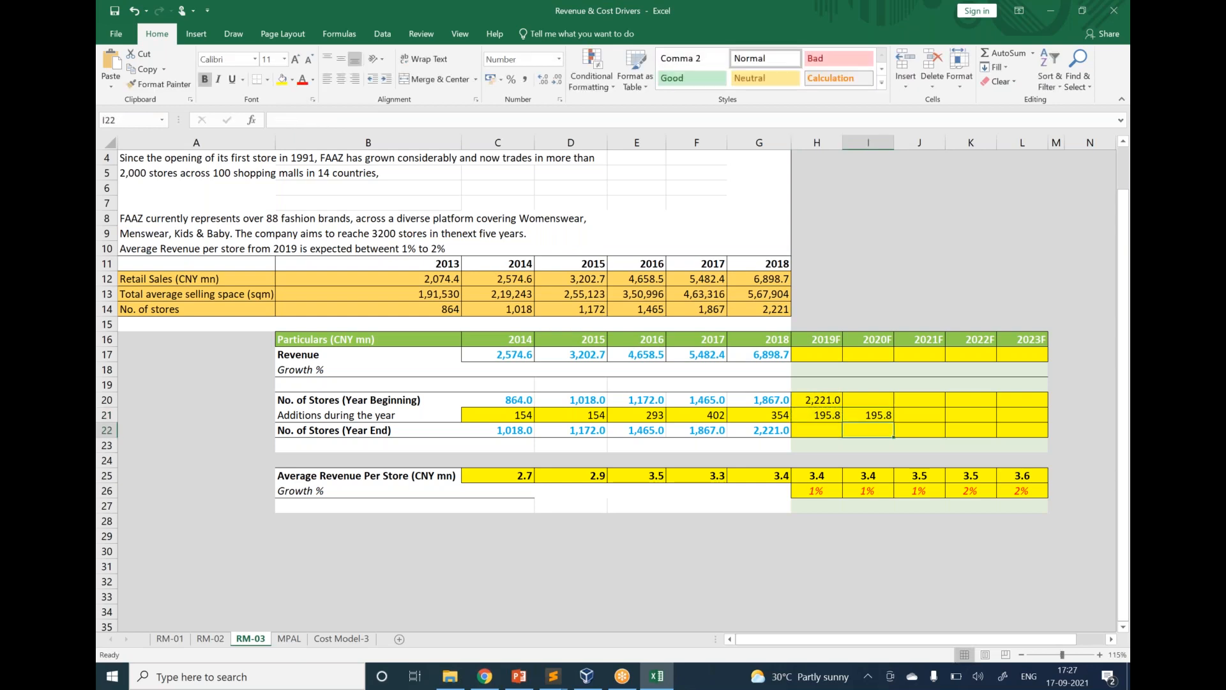
click(869, 415)
drag(893, 422, 1036, 432)
click(830, 430)
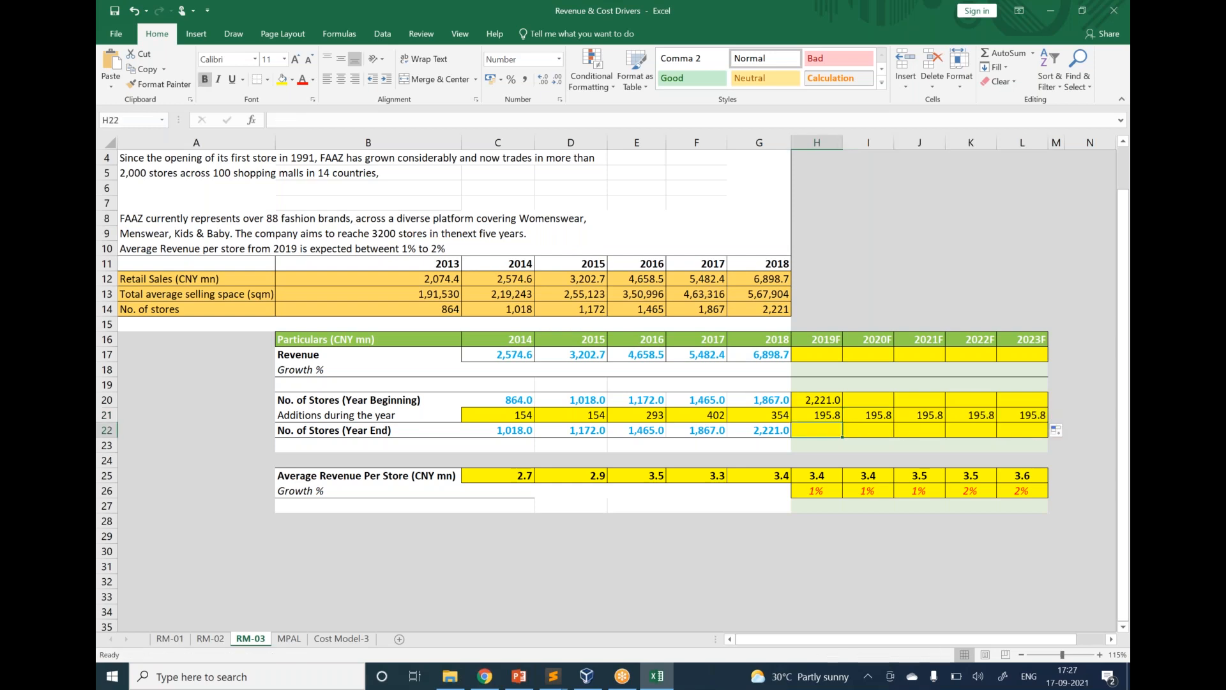
Calculate the 2019F year-end number of stores in H22 with =H20+H21.
text(=)
click(817, 400)
text(+)
click(813, 415)
key(Return)
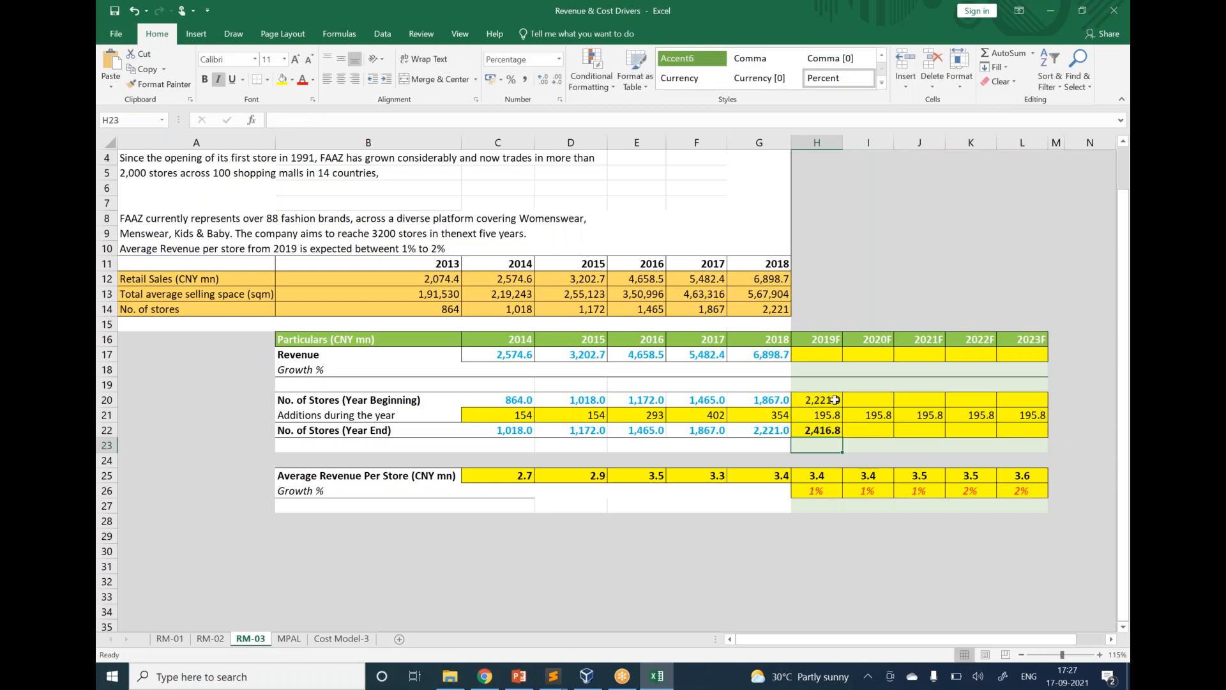
Fill the year-beginning stores in H20 and the year-end stores in H22 across to 2023F in column L.
click(834, 400)
drag(843, 407, 1031, 403)
click(835, 435)
drag(842, 437, 1039, 440)
click(1078, 468)
click(1035, 437)
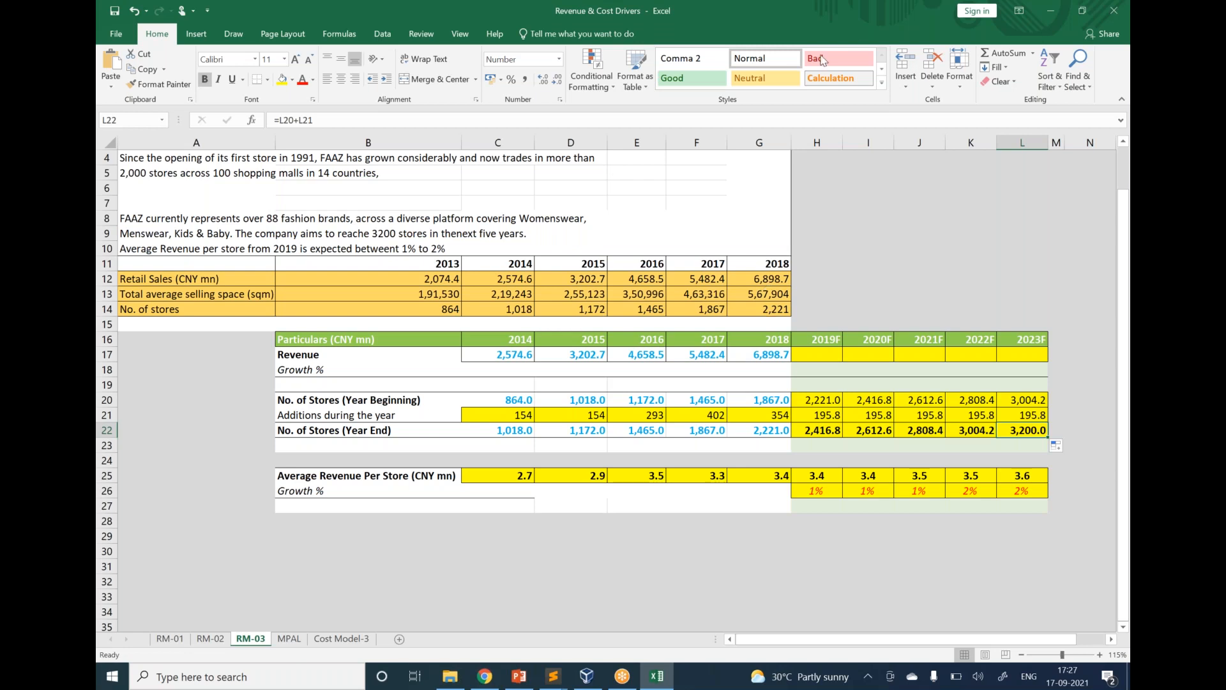
click(857, 25)
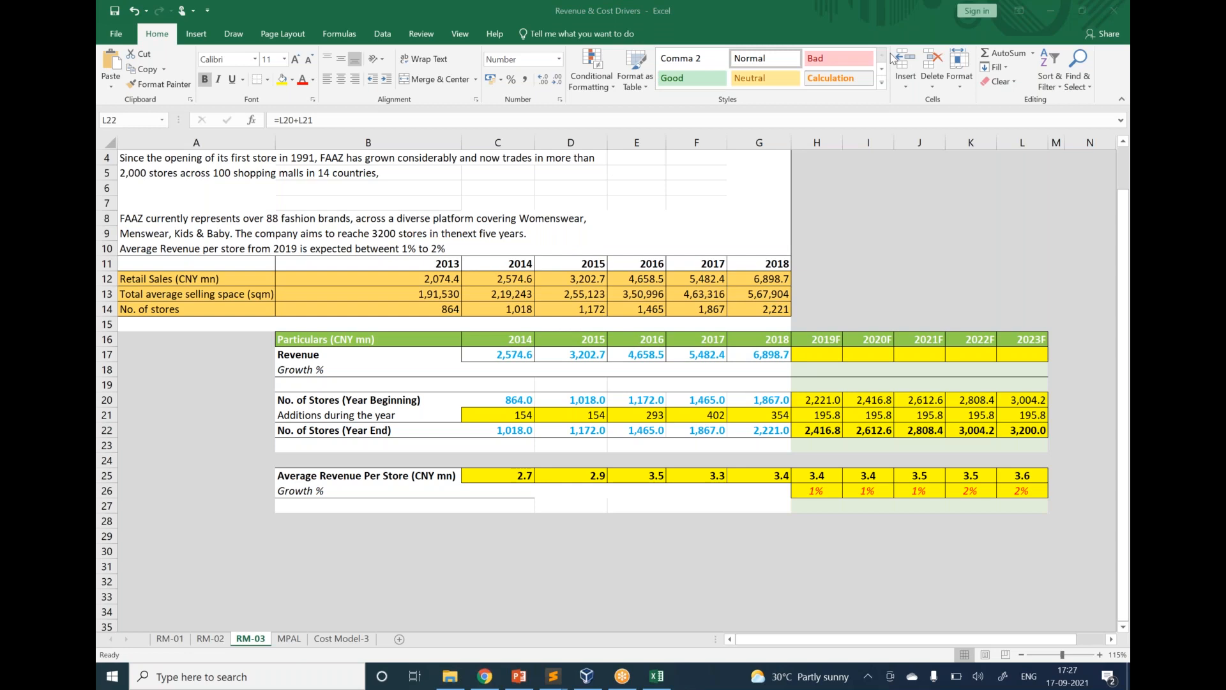
Inspect the 2023F year-end stores formula in L22 and the forecast store block H20:L22.
click(830, 400)
key(F2)
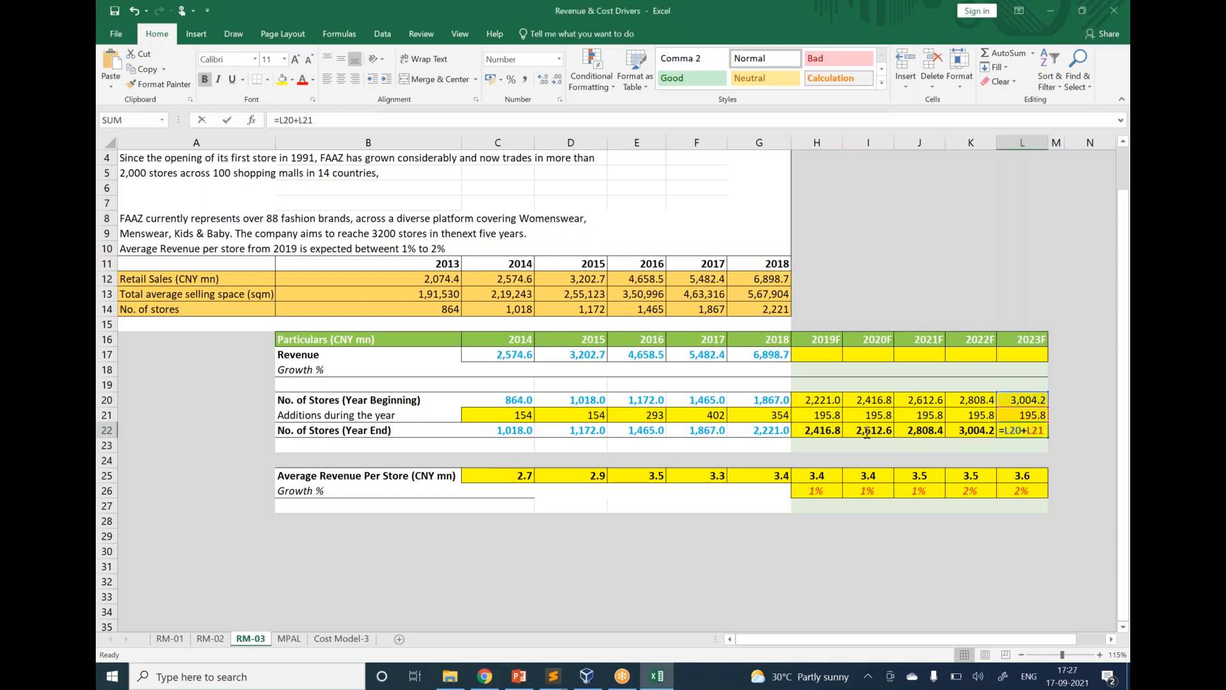
key(ctrl+Return)
drag(824, 401, 1016, 434)
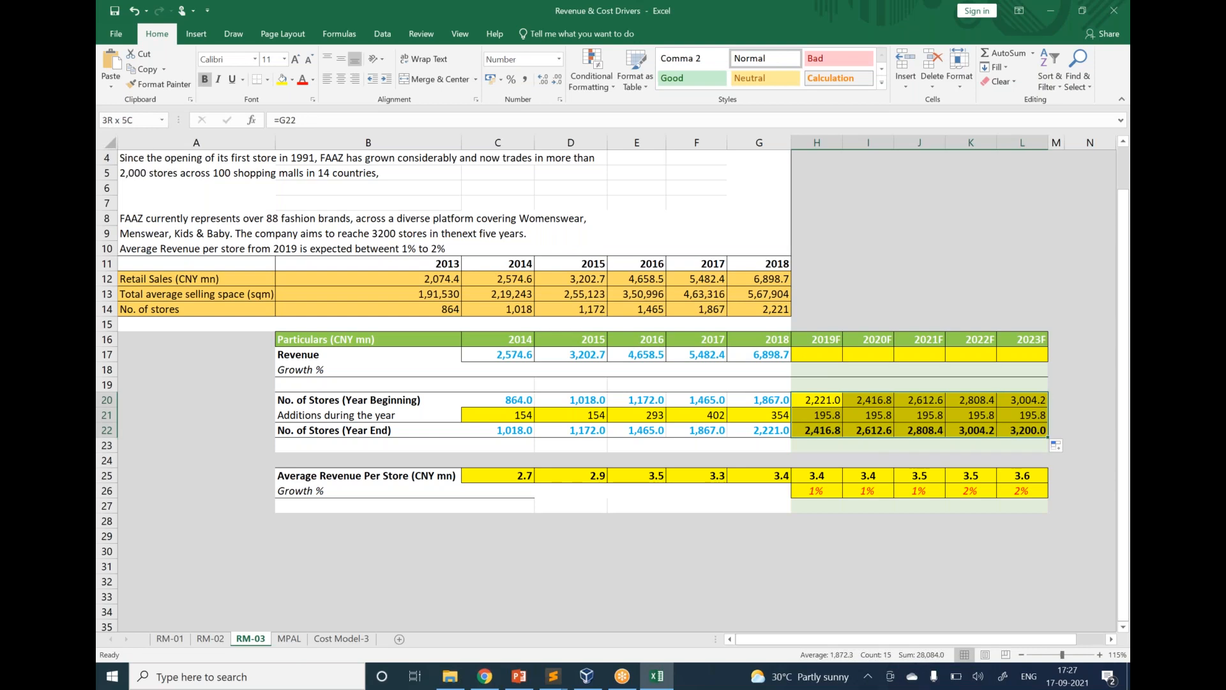
click(1106, 387)
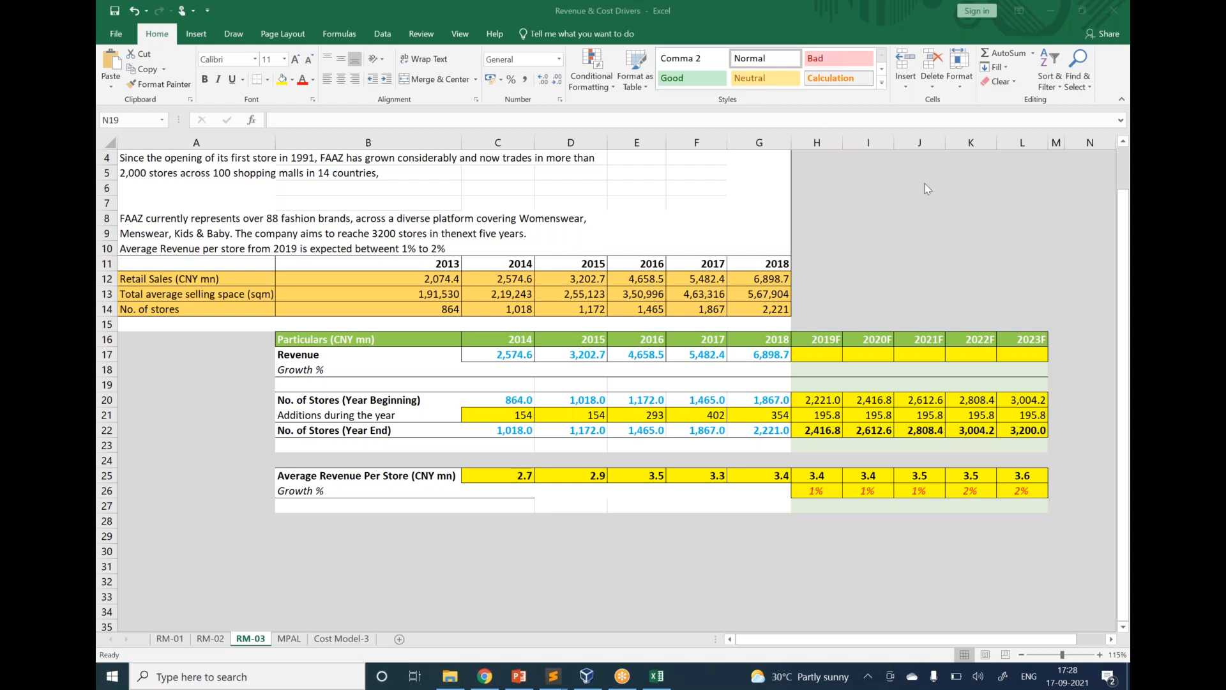
click(825, 356)
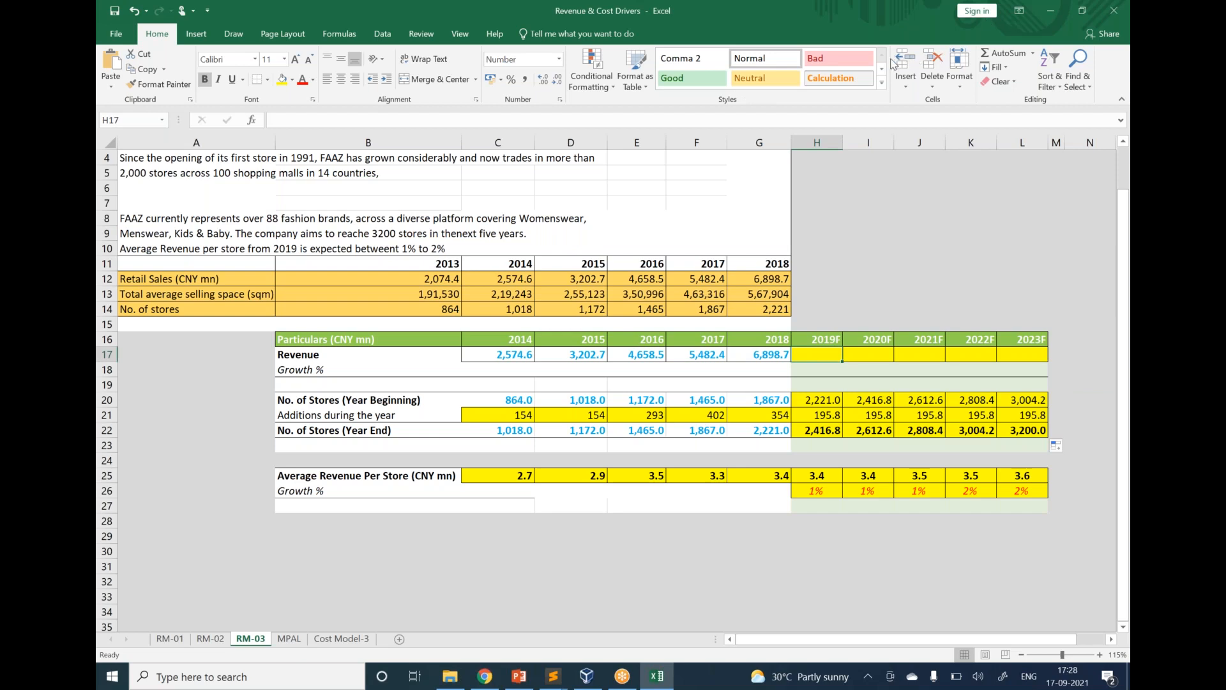
click(892, 59)
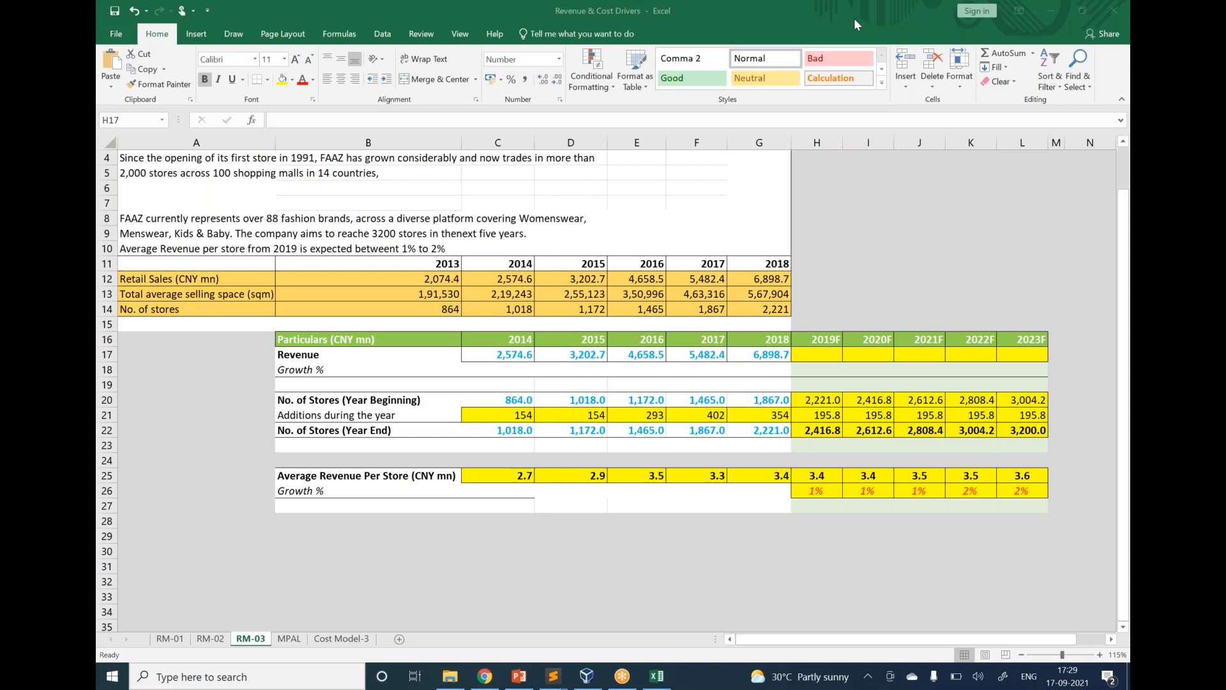
click(825, 357)
drag(825, 357, 870, 356)
click(895, 410)
click(834, 411)
Calculate the total store additions from 2018 to 2023F in scratch cell J30 with =L22-G22.
click(820, 415)
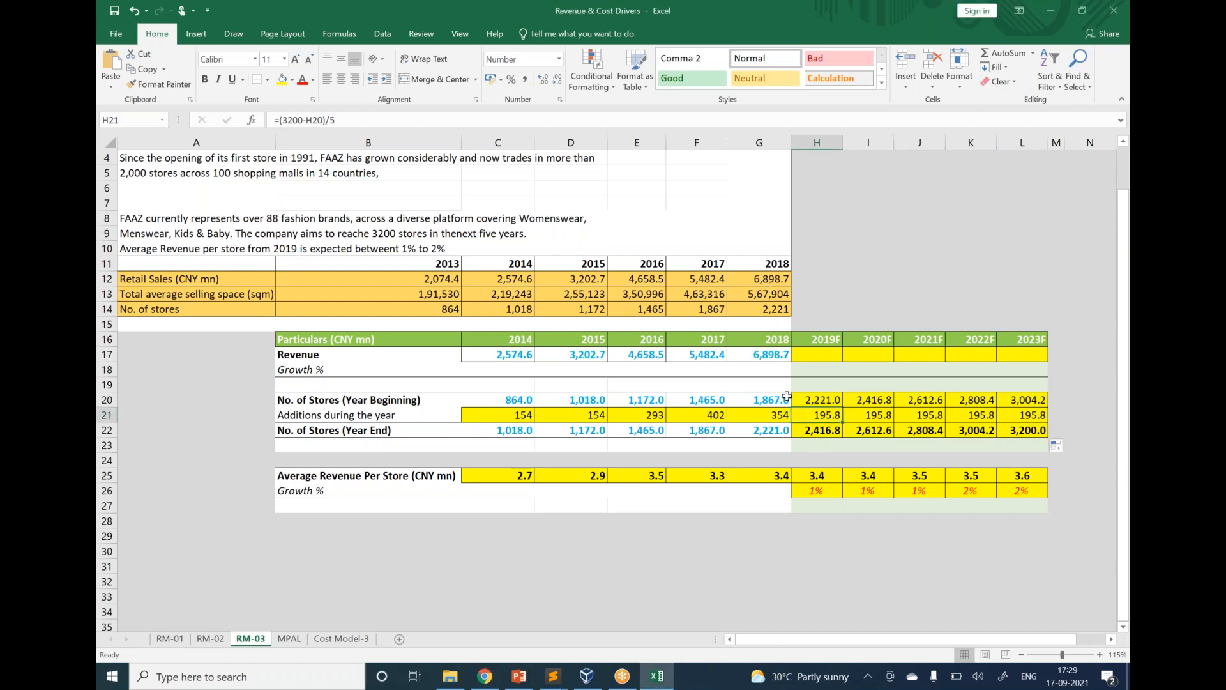
click(751, 436)
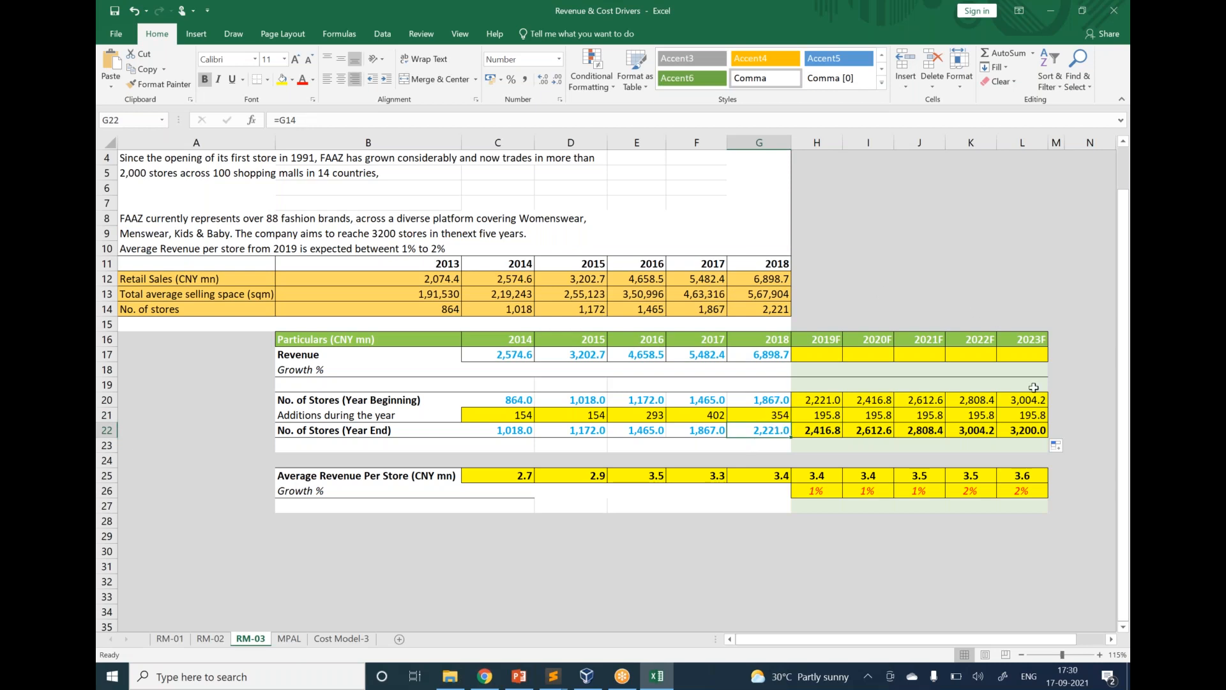
click(1039, 434)
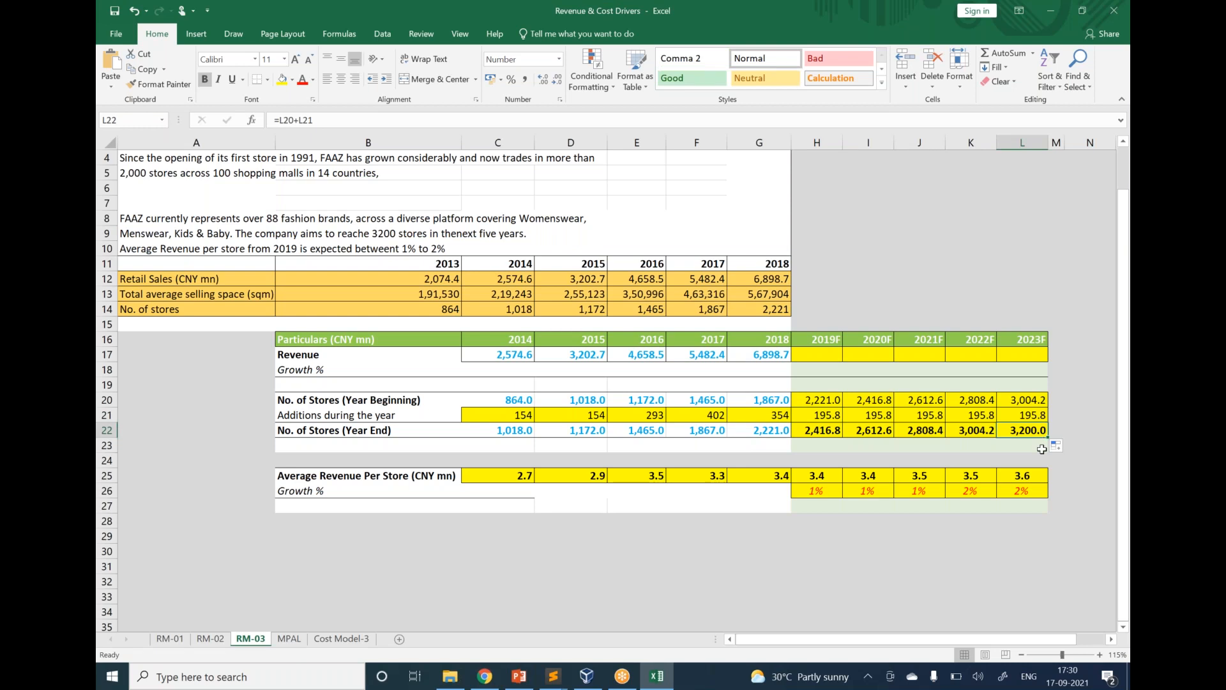
click(924, 550)
text(=)
click(1028, 430)
text(-)
click(768, 430)
key(Return)
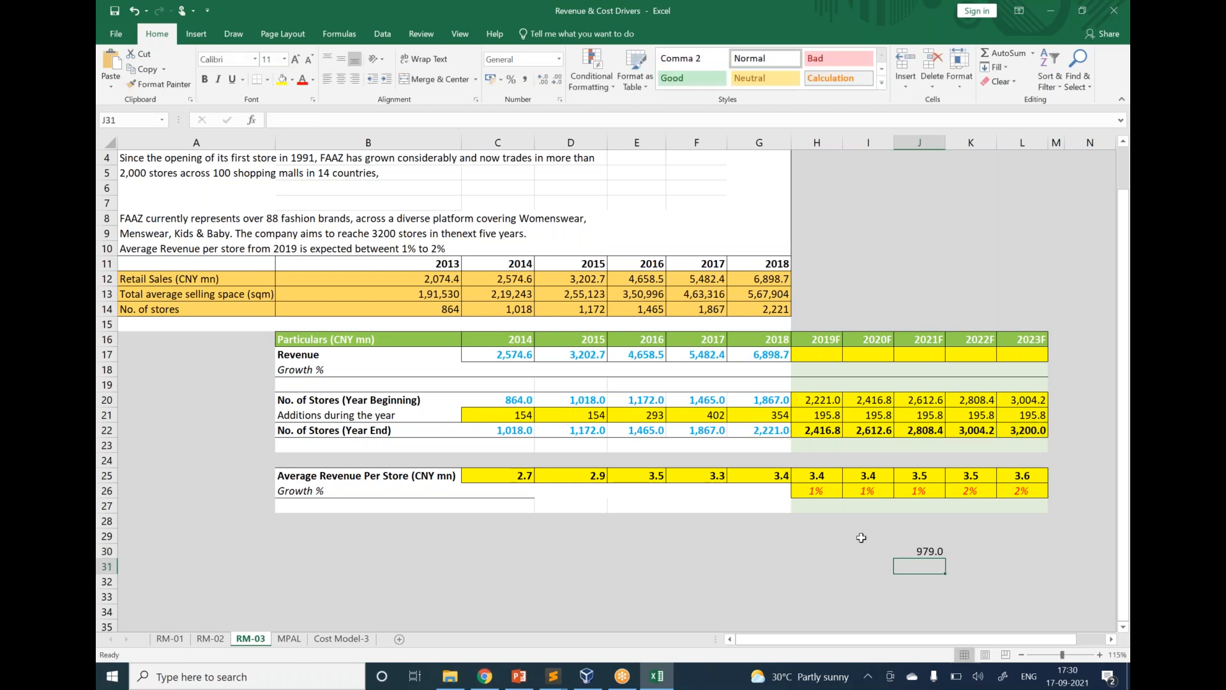
Label the scratch figure in J30 with "stores" in K30 and "in 5 years" in L30.
click(933, 555)
click(961, 557)
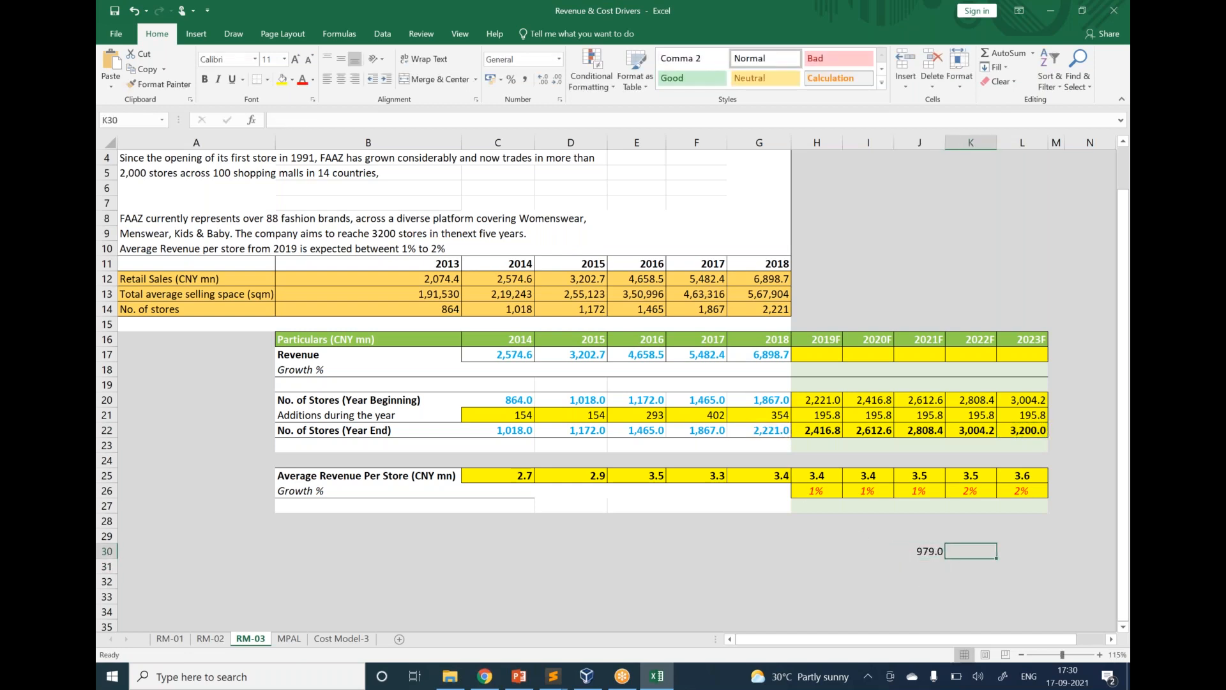
text(stores)
key(Tab)
text(in 5 years)
key(Return)
Calculate the yearly store additions in scratch cell J31 with =J30/5.
key(Return)
key(Up)
key(Left)
key(Up)
text(/5)
key(Return)
key(Up)
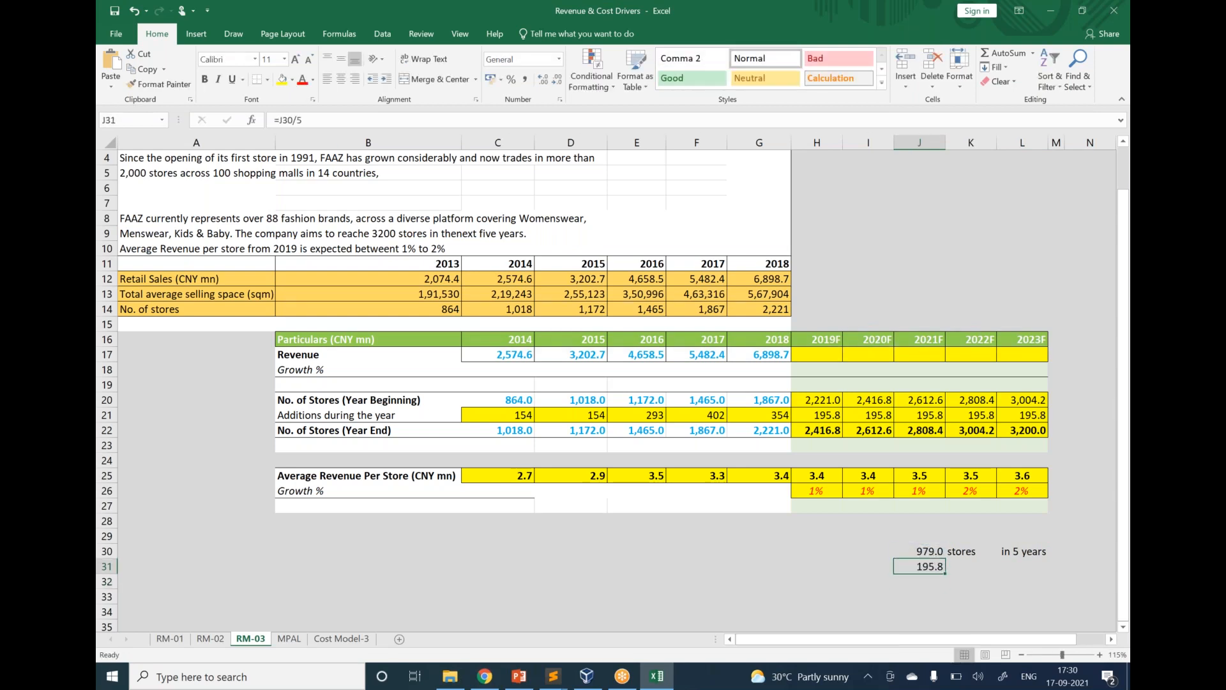
key(ctrl+c)
key(Down)
key(ctrl+v)
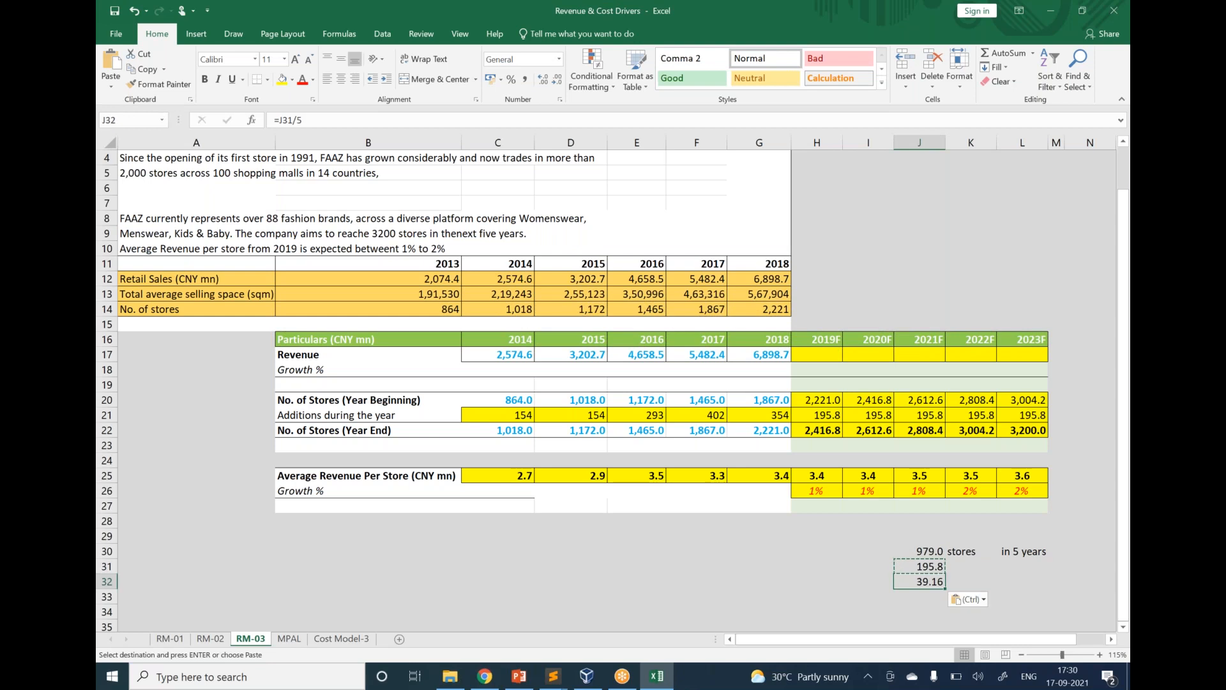
key(Delete)
key(Up)
key(ctrl+c)
key(Down)
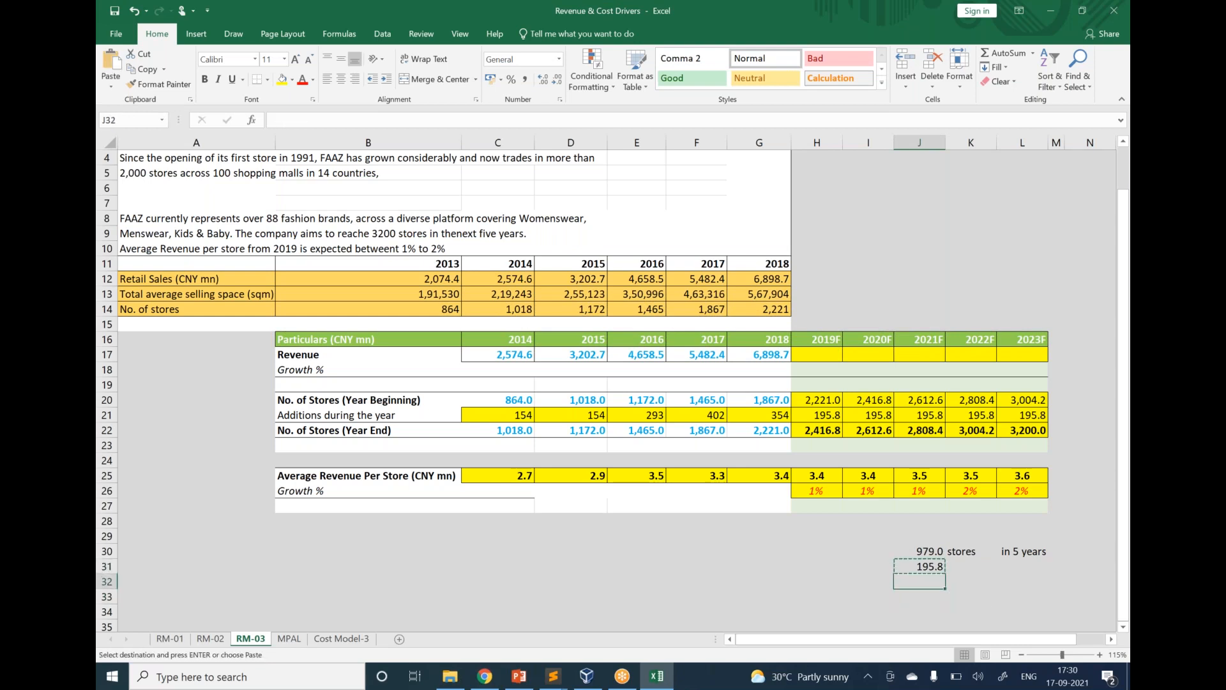
key(ctrl+v)
key(Down)
key(Up)
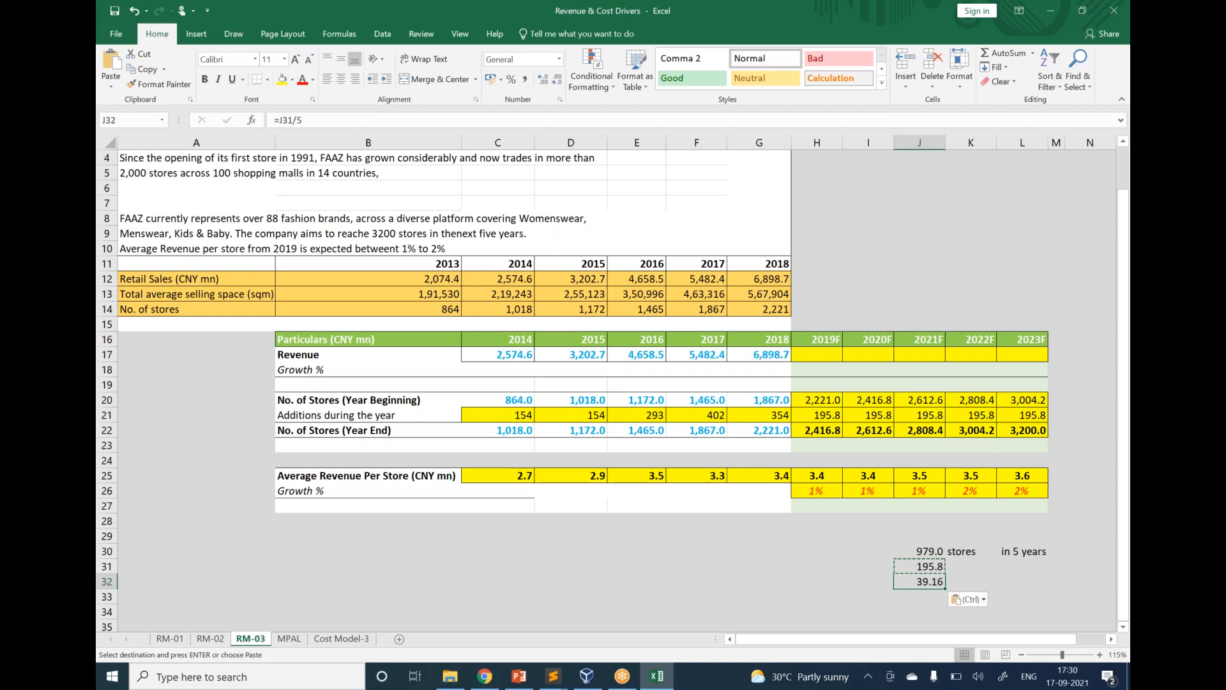
key(BackSpace)
key(Escape)
key(Delete)
key(Up)
key(Right)
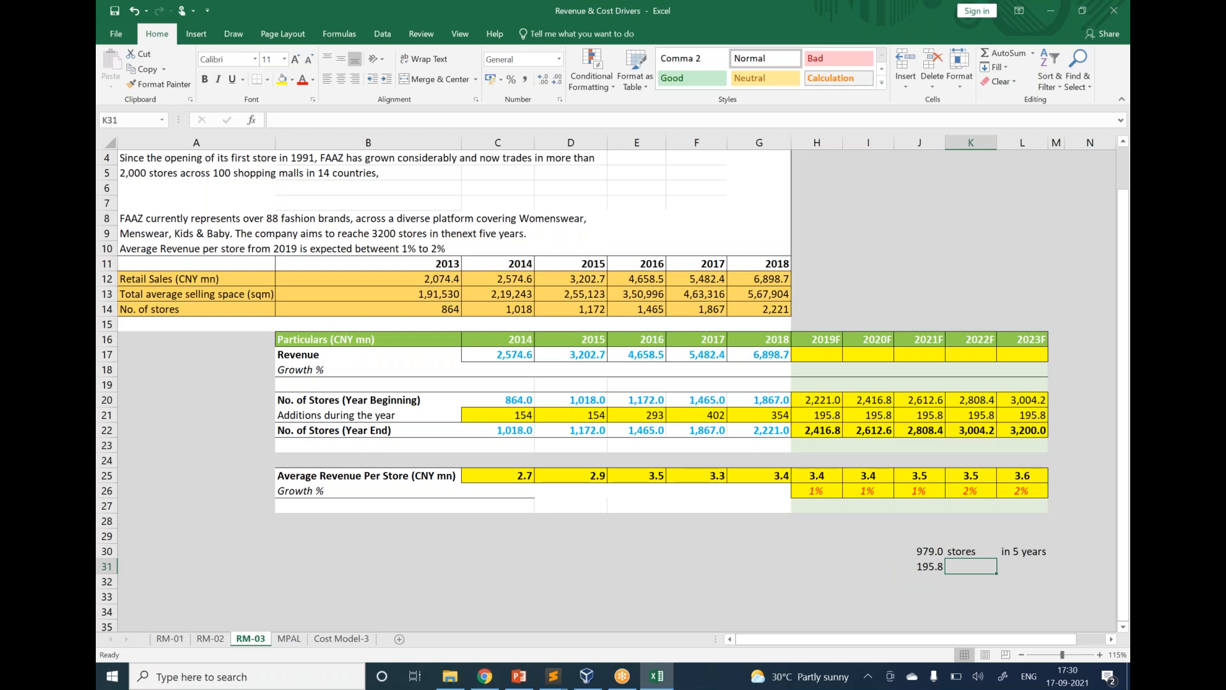
key(Left)
key(ctrl+c)
key(Right)
key(ctrl+v)
key(Escape)
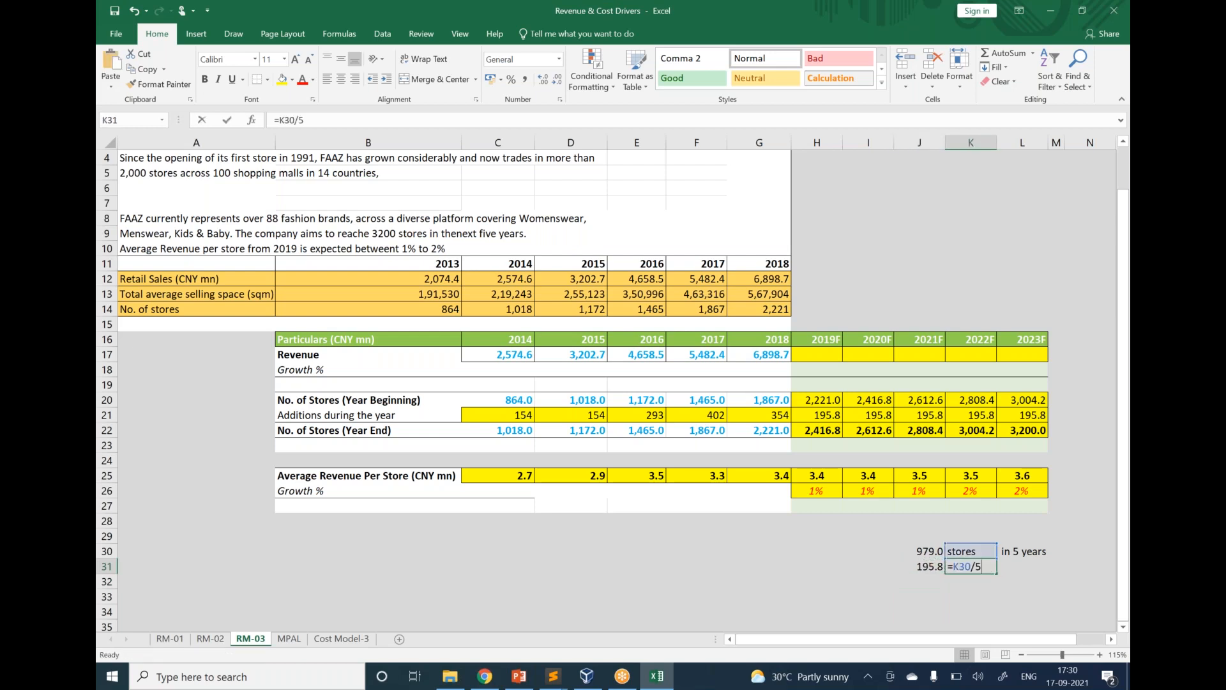
key(Down)
key(Down)
key(Down)
Clear the scratch calculation and its labels in J30:L31.
drag(919, 536, 1022, 566)
key(Delete)
click(816, 571)
Review the forecast store additions in H21:K21 and the 2023F year-end number of stores in L22.
click(828, 417)
click(874, 416)
click(921, 416)
click(975, 420)
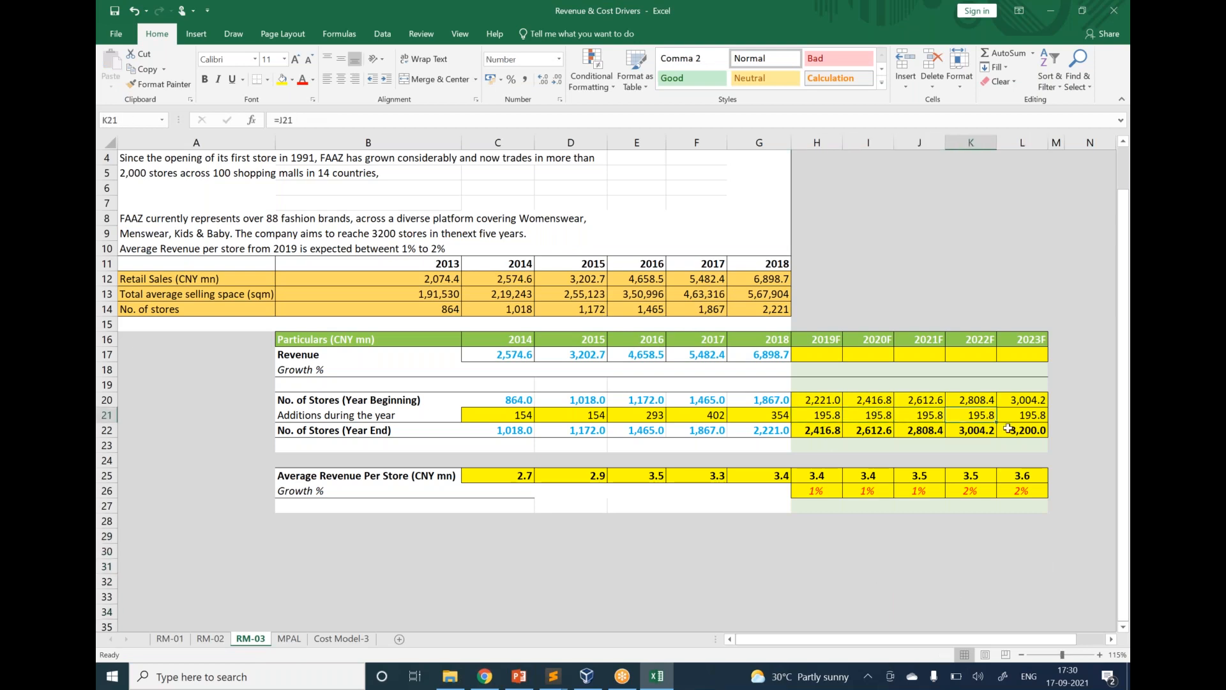
click(1031, 432)
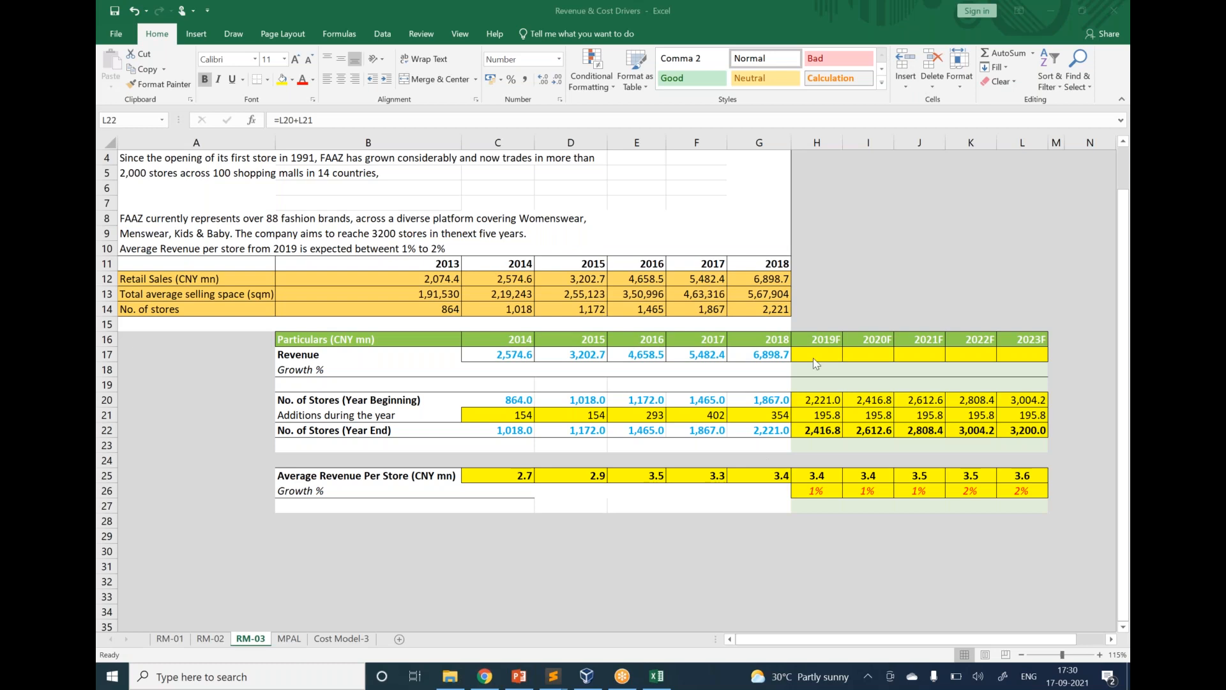
Clear the forecast revenue formulas for 2019F to 2023F in H17:L17.
drag(813, 356, 1016, 352)
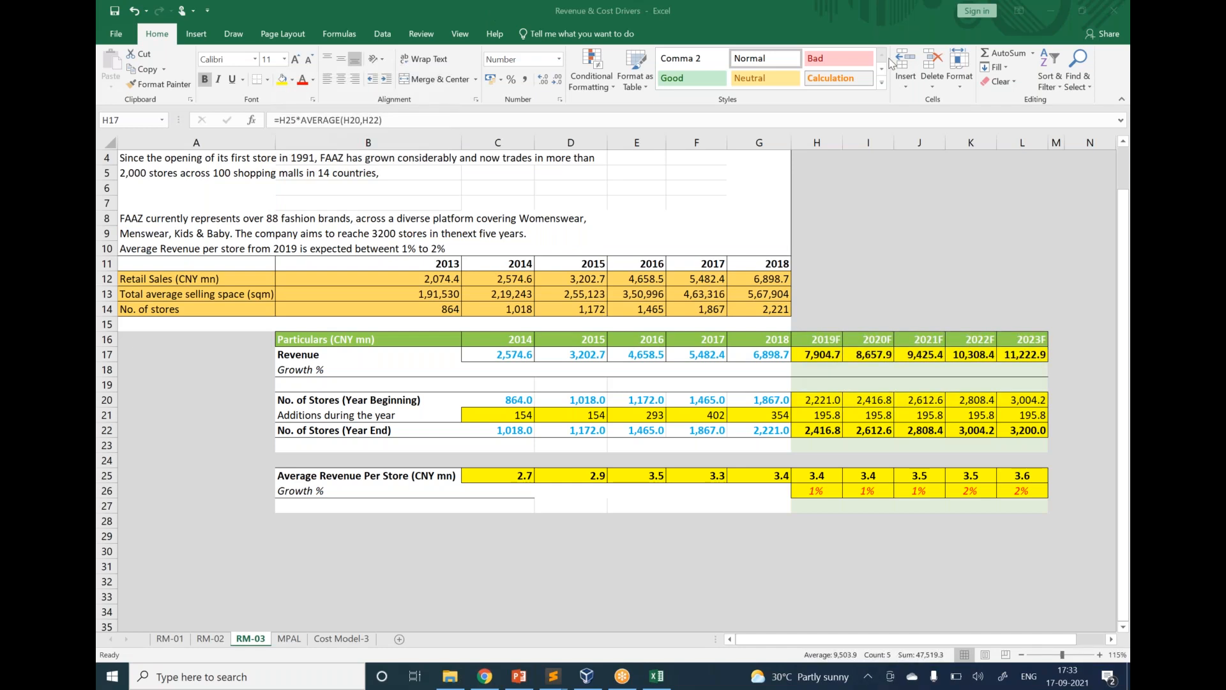
click(885, 107)
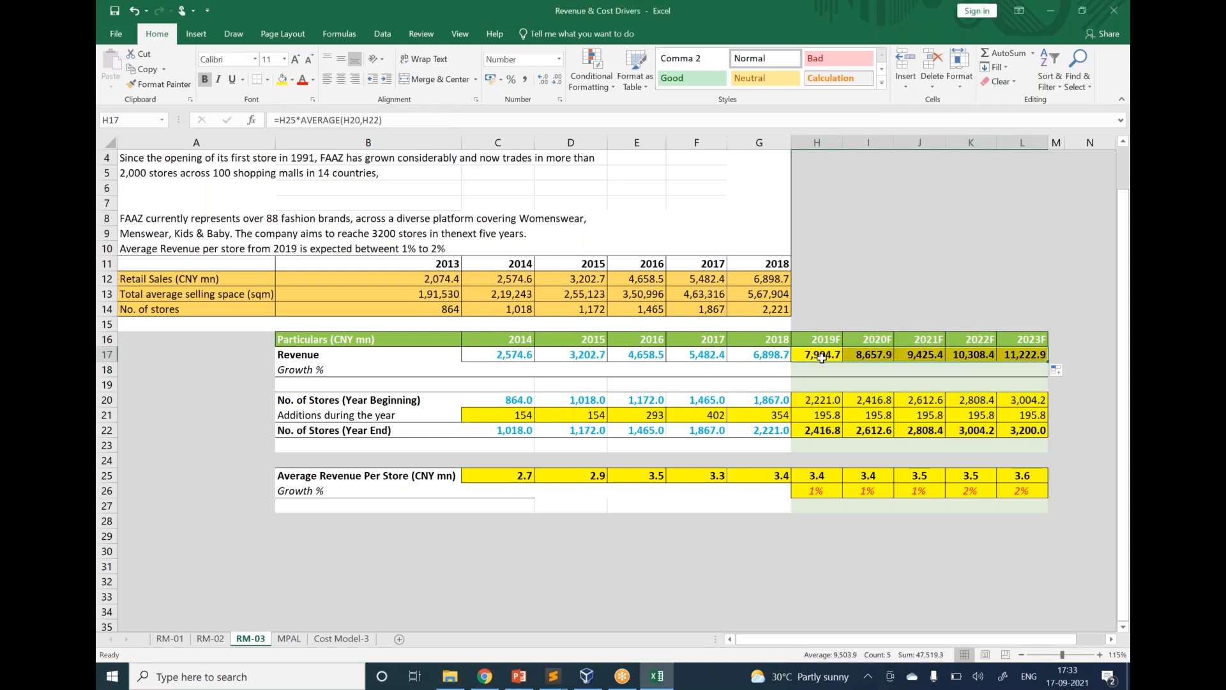
key(Delete)
drag(824, 477, 396, 473)
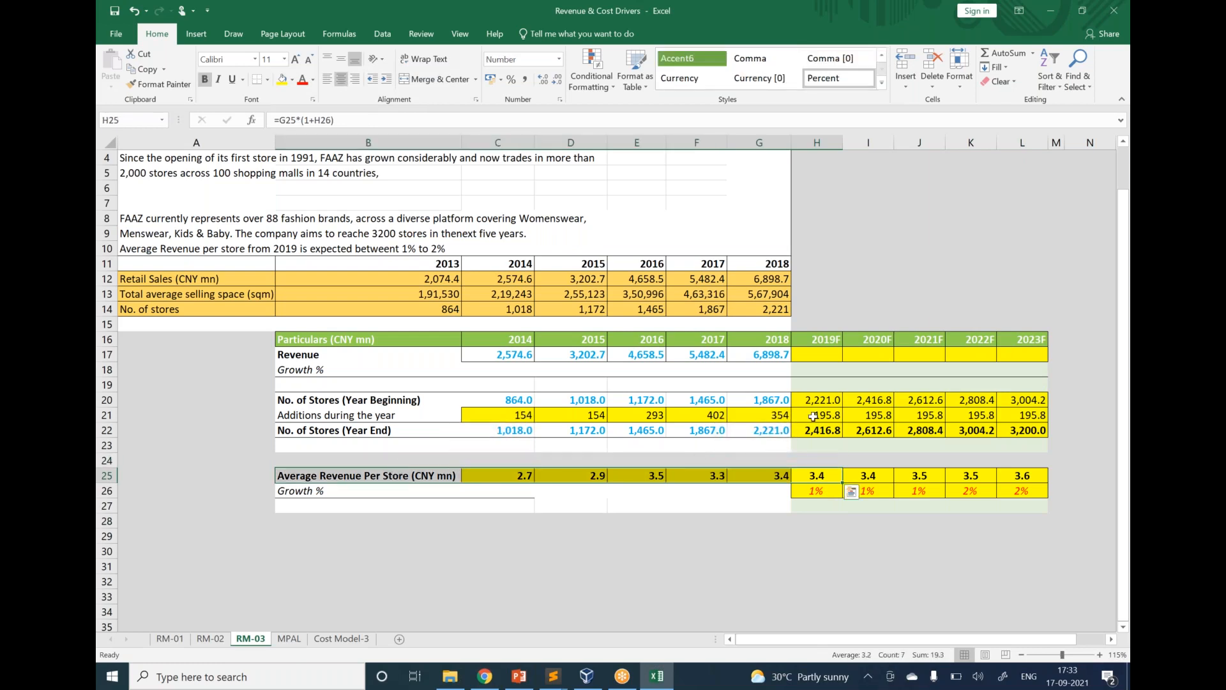
click(829, 357)
drag(495, 339, 1019, 357)
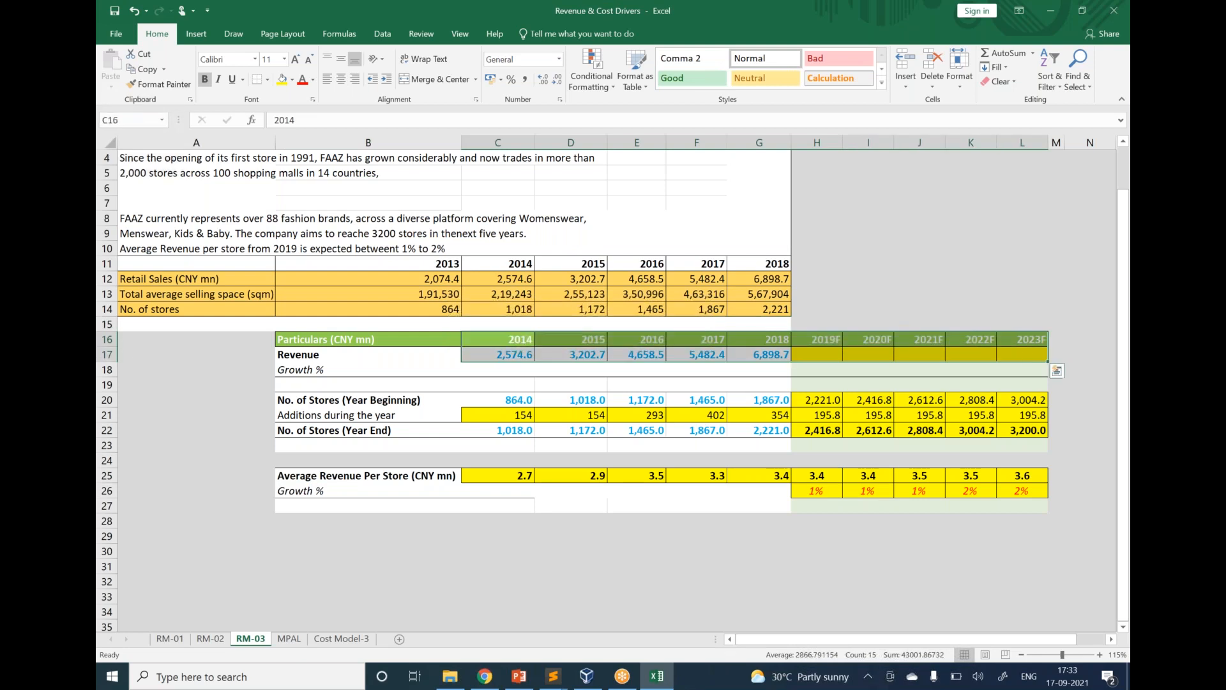
Calculate the 2019F revenue in H17 with =H25*AVERAGE(H20,H22).
click(822, 355)
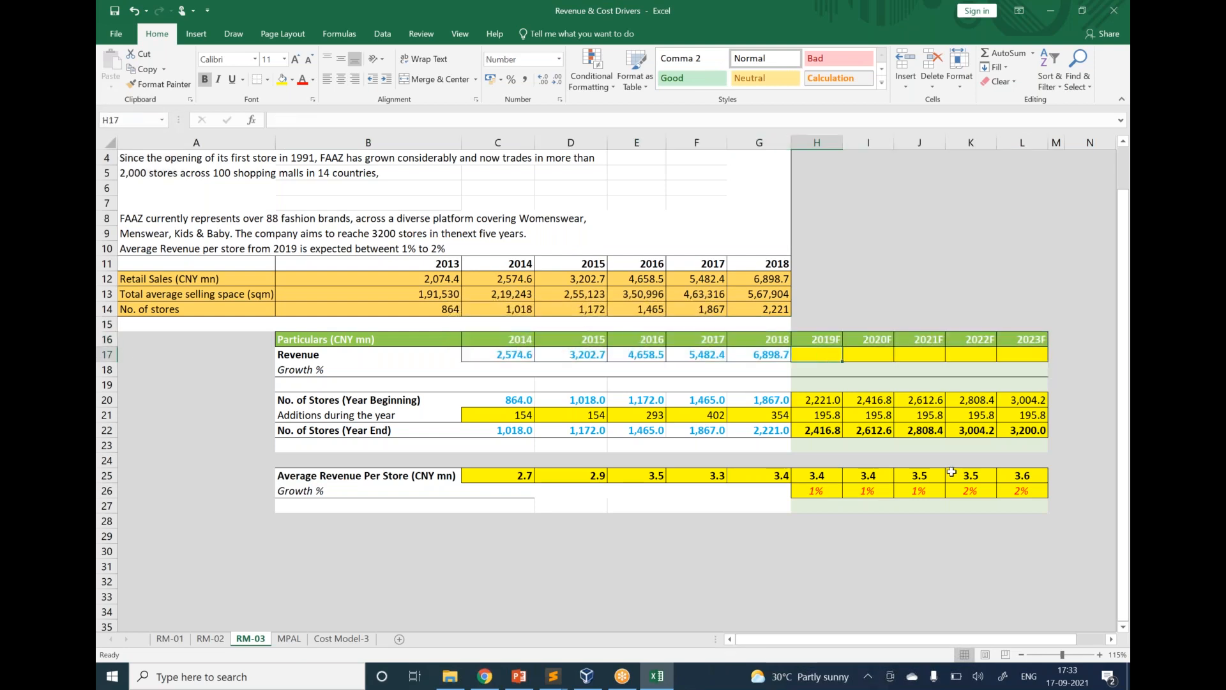
text(=)
click(830, 476)
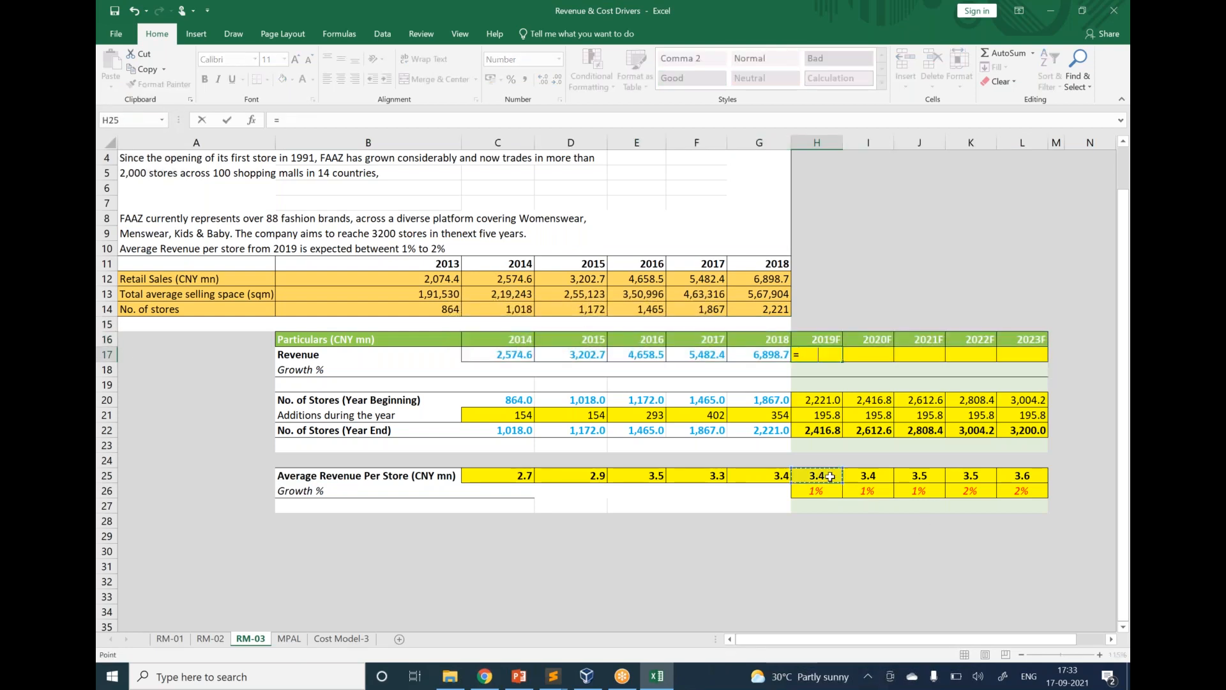
text(*sb)
key(BackSpace)
key(BackSpace)
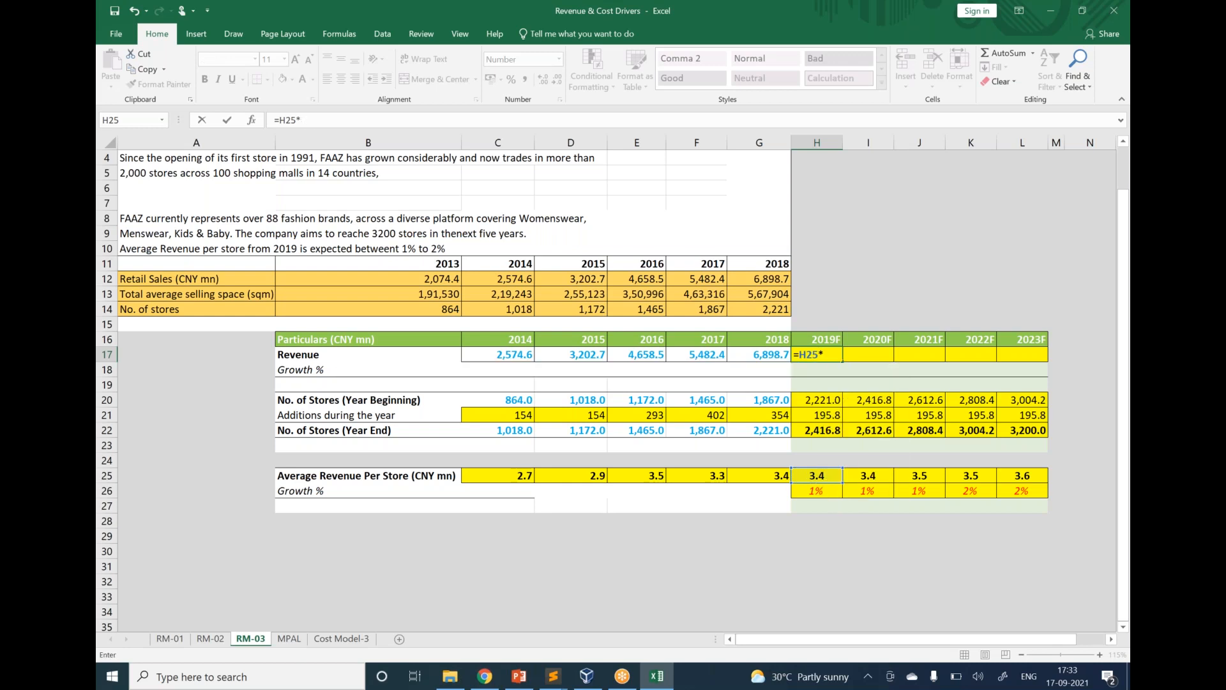
text(avera)
key(Tab)
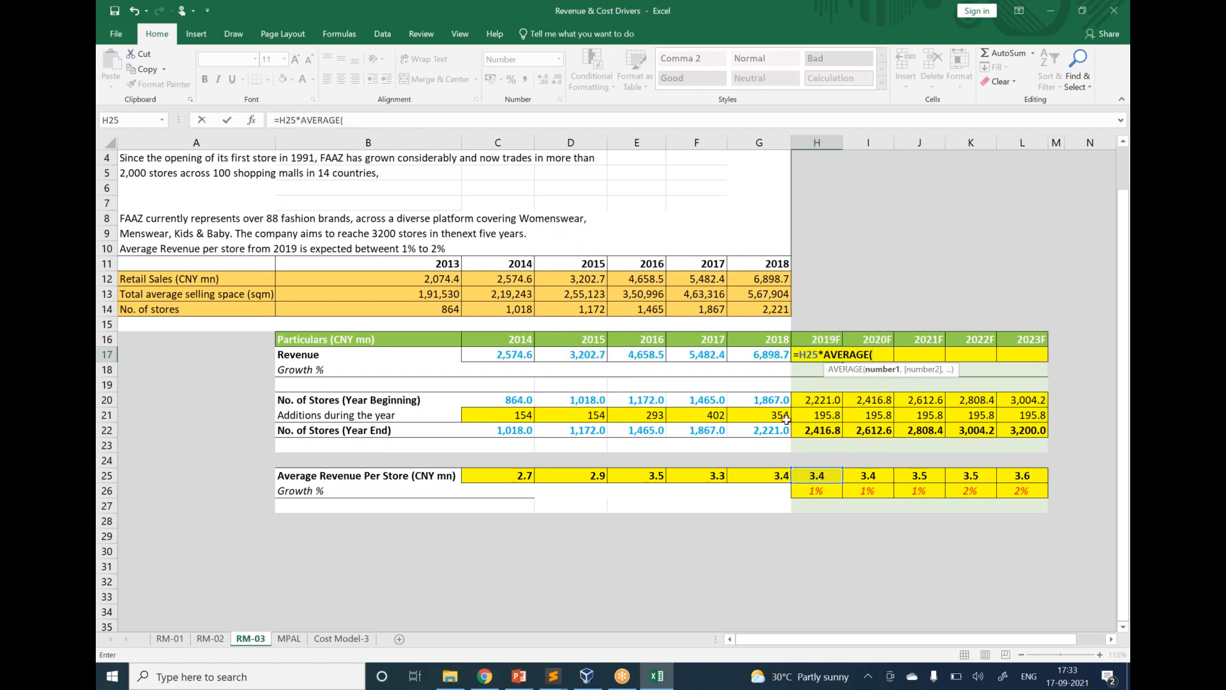
click(815, 396)
text(,)
click(823, 425)
text())
key(Return)
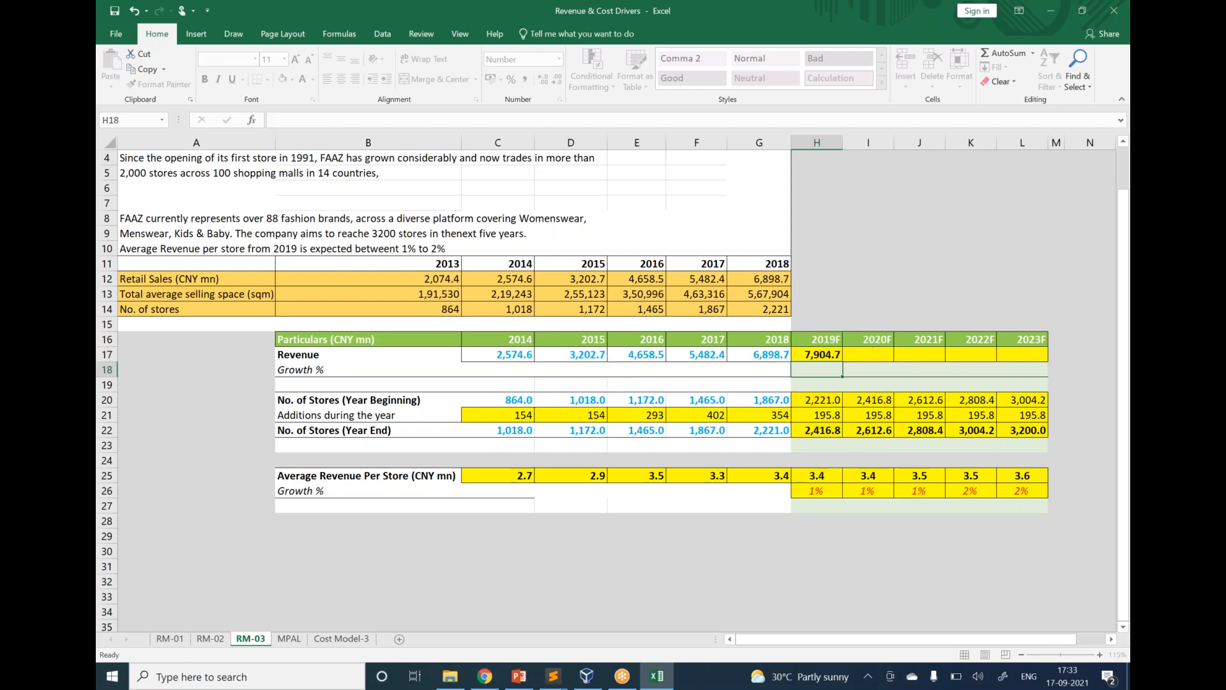
Fill the revenue formula from H17 across to 2023F in L17.
click(833, 357)
drag(840, 362, 707, 348)
drag(945, 638, 831, 608)
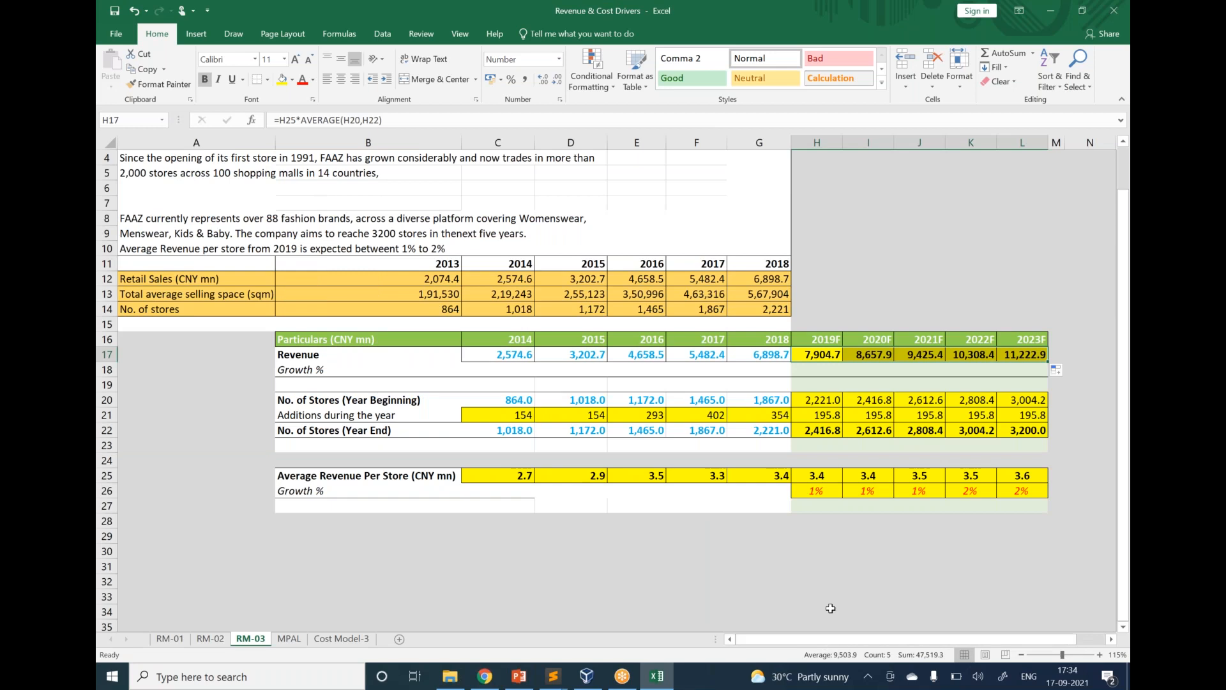
click(830, 608)
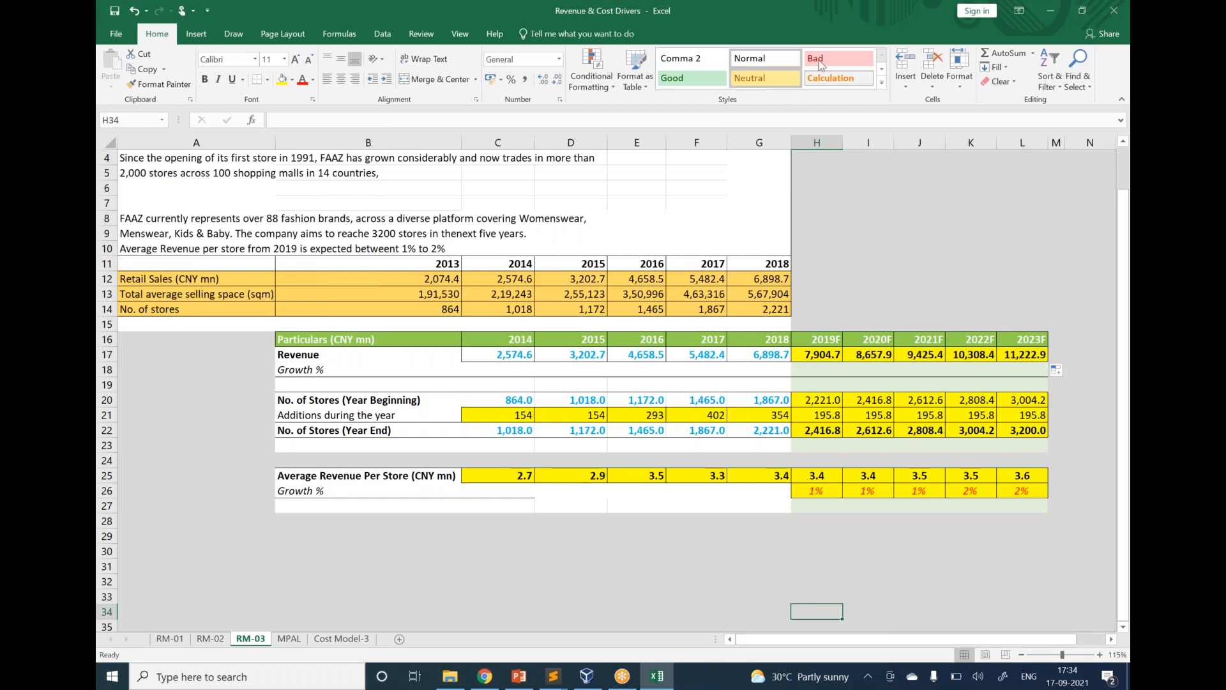
click(860, 21)
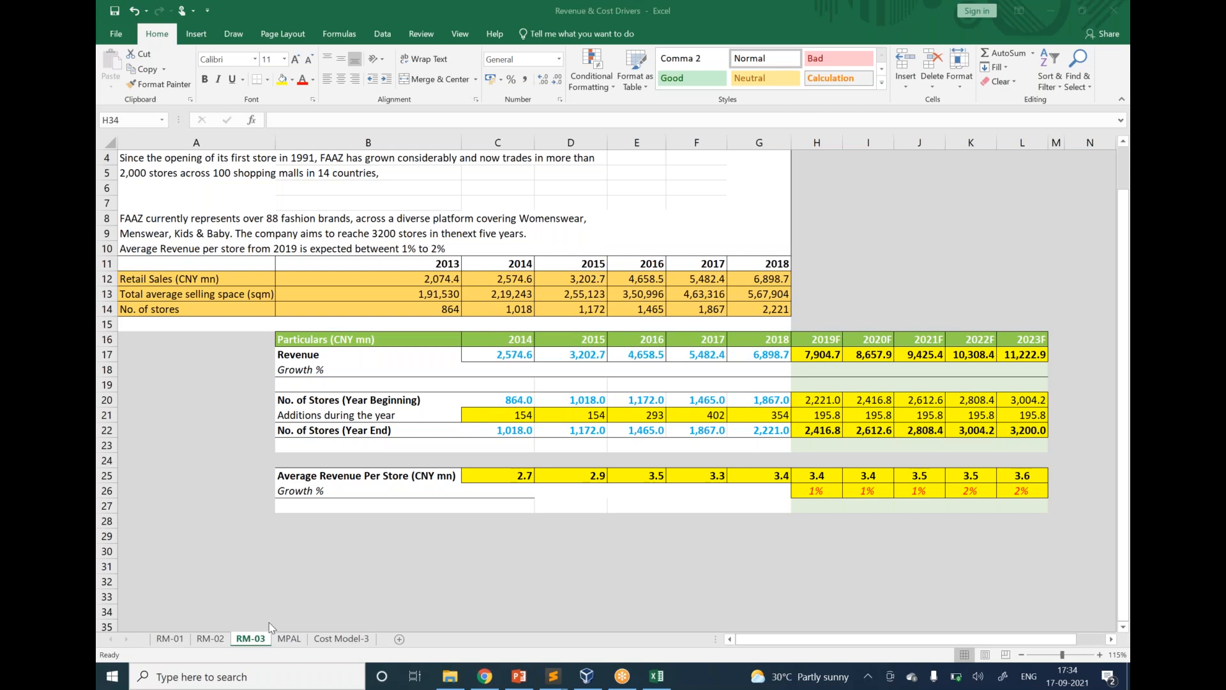
Look through the revenue forecasting exercise on the MPAL sheet and open the Cost Model-3 sheet.
click(278, 644)
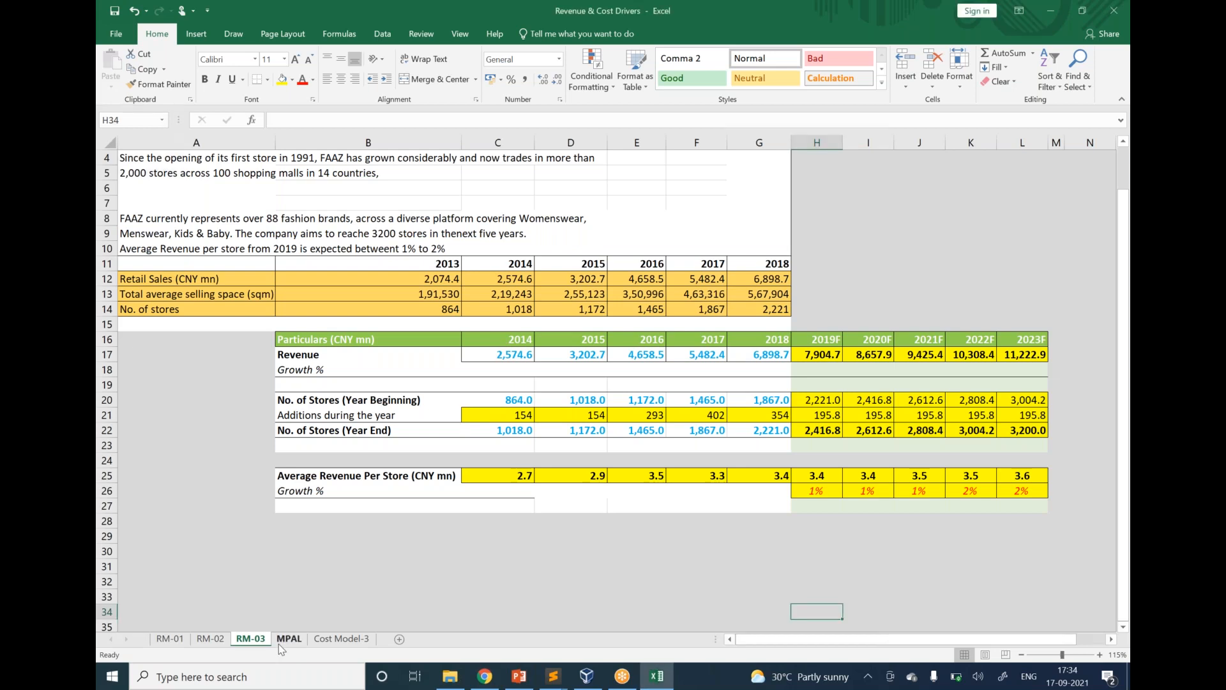
click(279, 643)
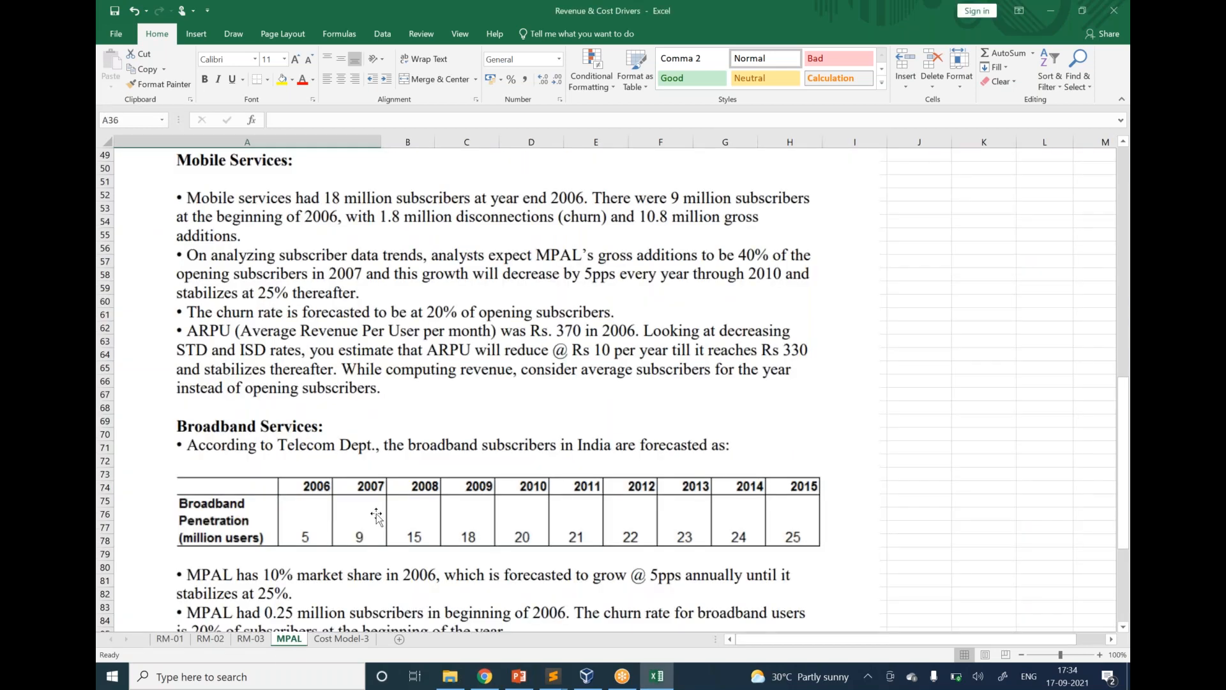
scroll(376, 516, down, 9)
scroll(377, 519, up, 14)
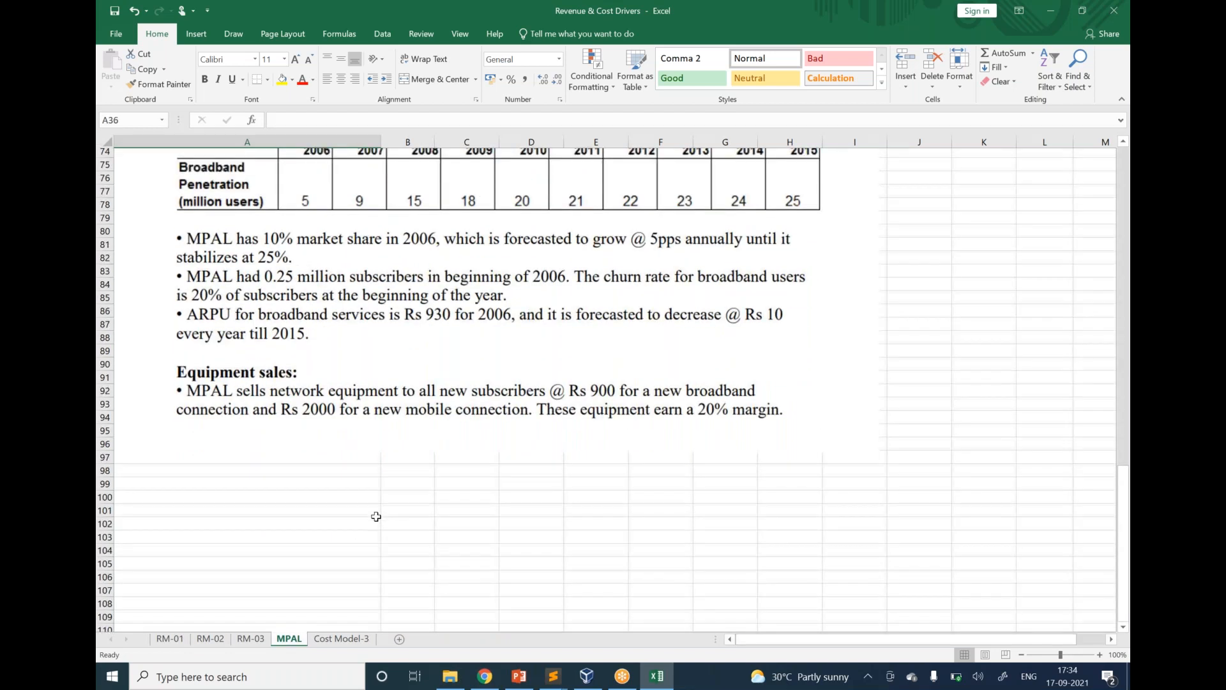
scroll(376, 520, up, 2)
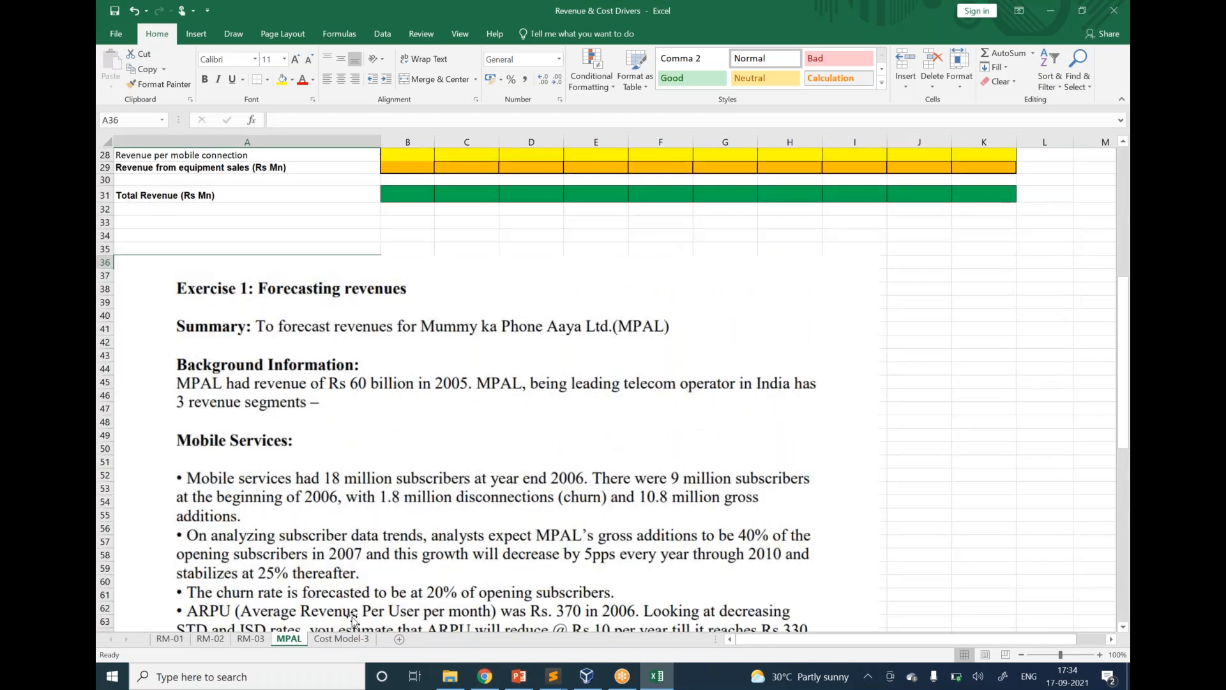
click(345, 639)
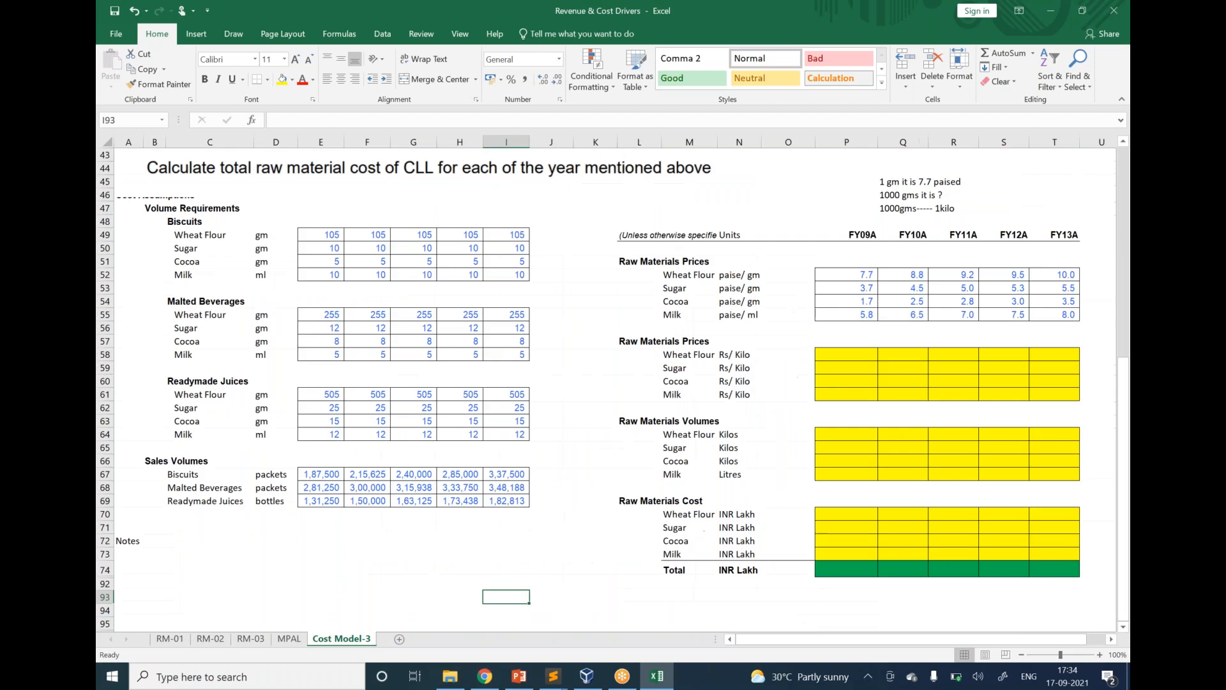
Review the MPAL sheet's revenue forecasting template and the exercise text on mobile services, broadband services and equipment sales.
click(854, 13)
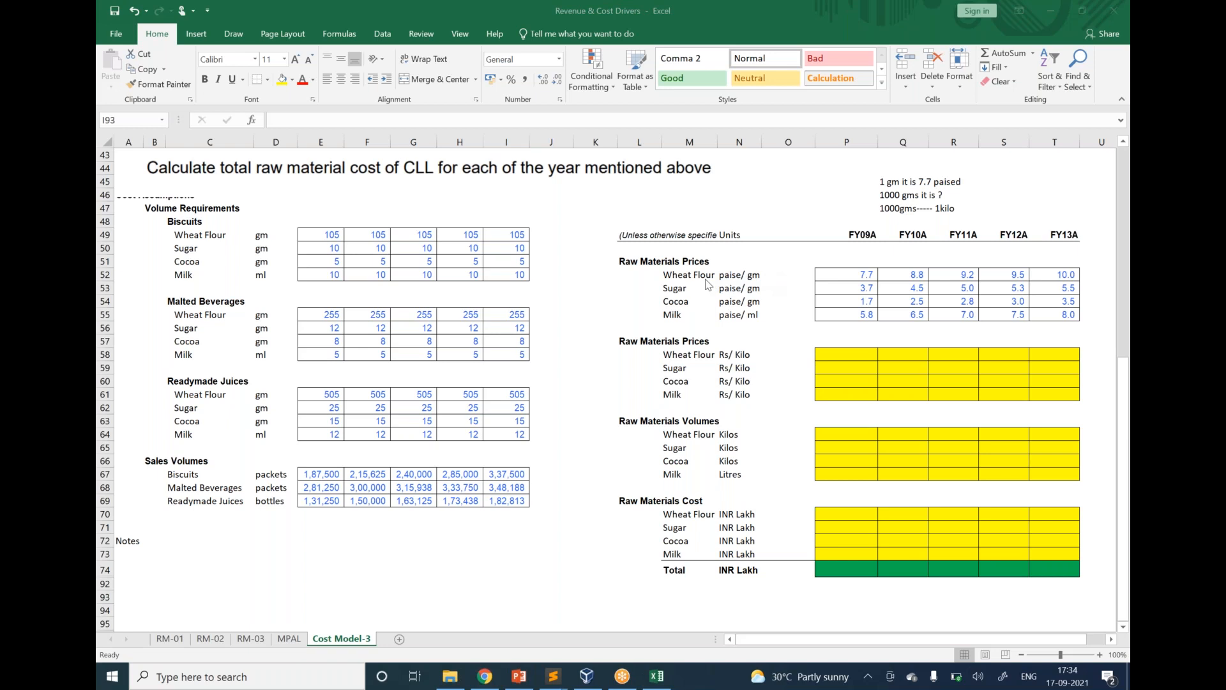
click(285, 650)
click(287, 642)
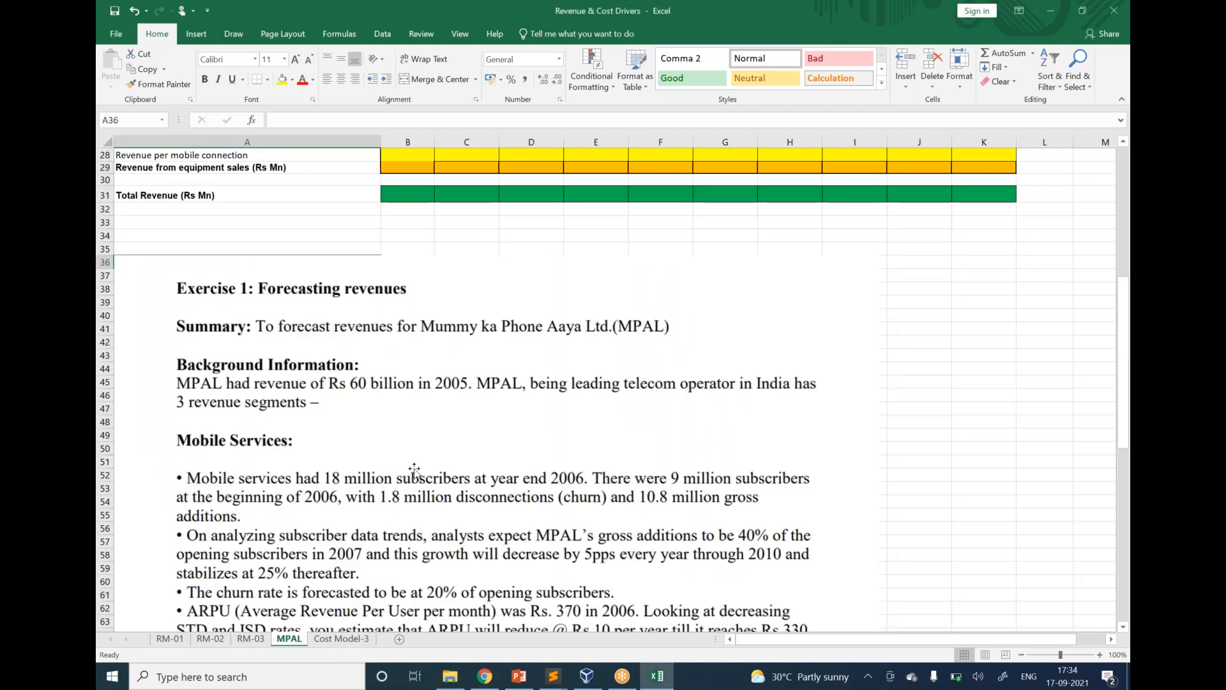
scroll(414, 470, up, 9)
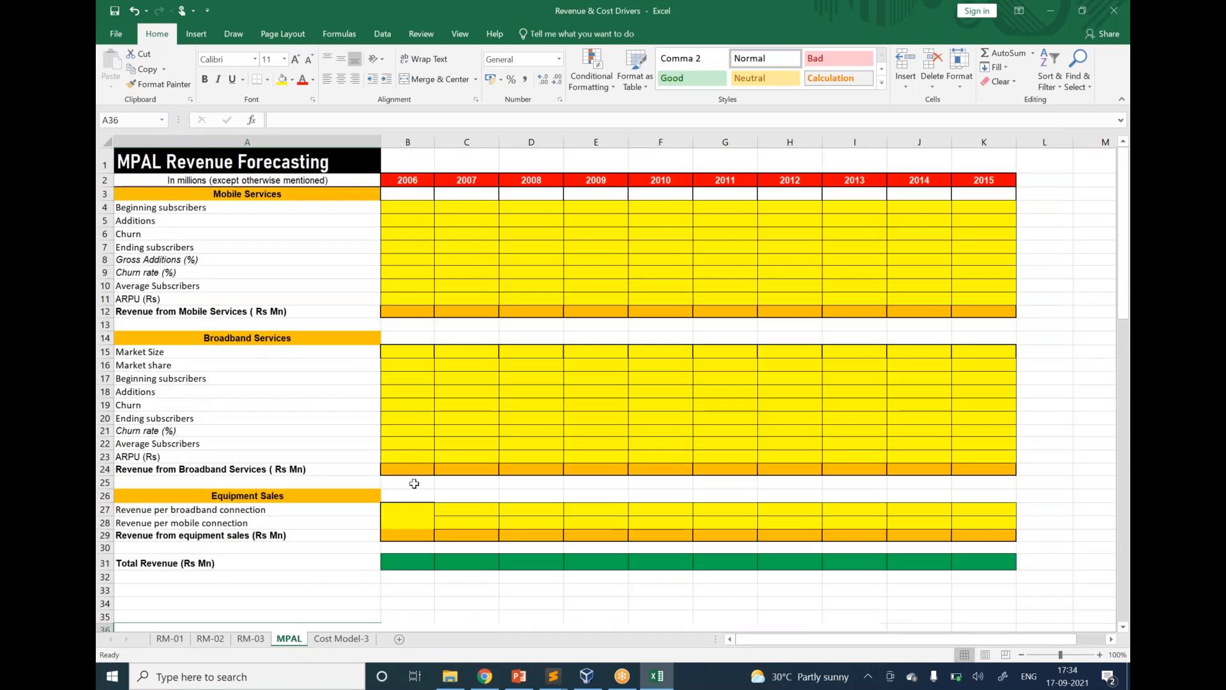
scroll(414, 483, down, 6)
scroll(414, 483, down, 5)
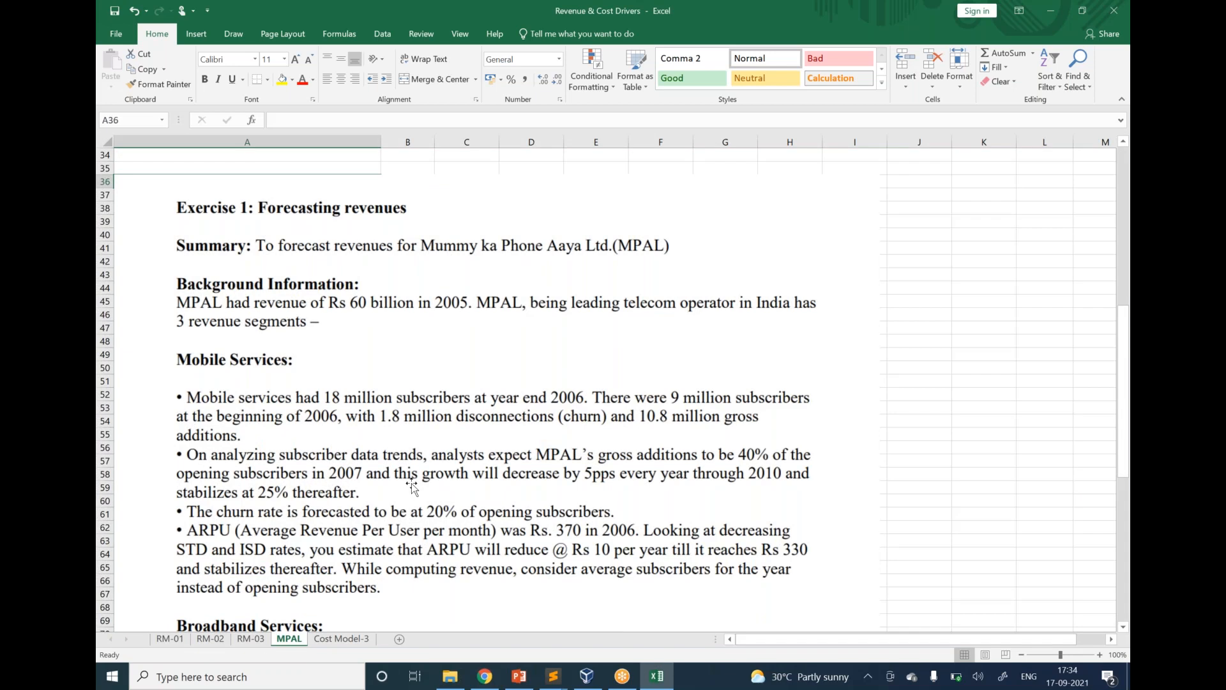
scroll(412, 485, down, 2)
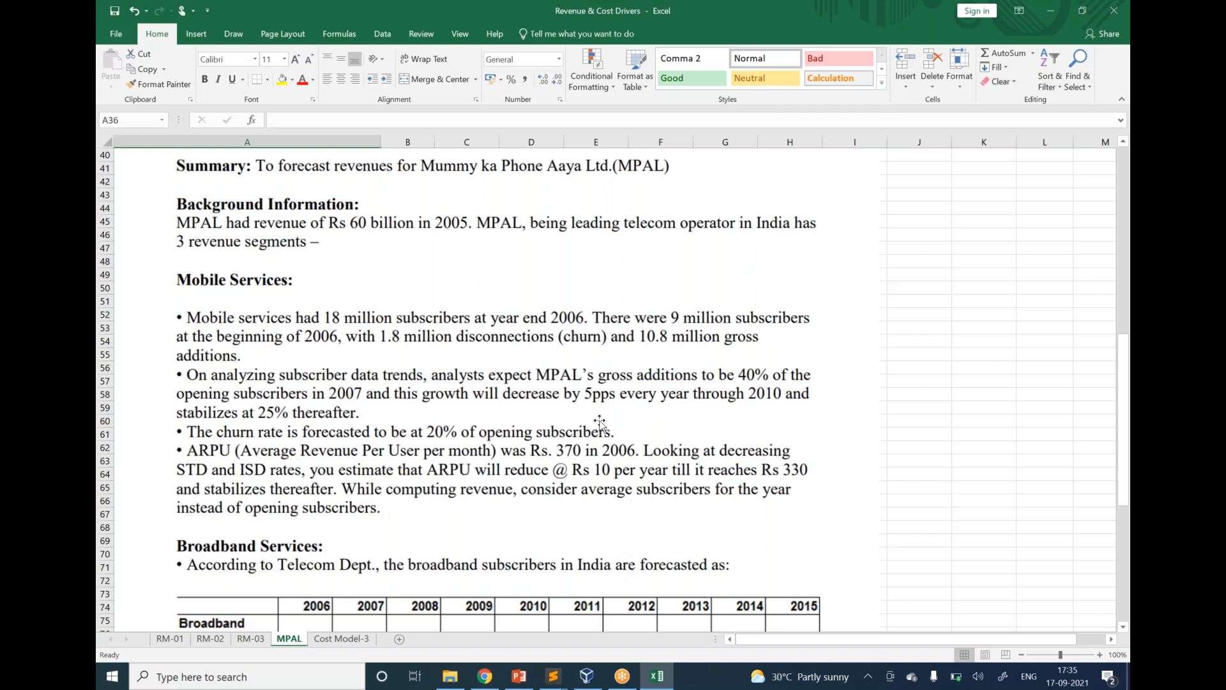
scroll(600, 423, down, 2)
scroll(600, 423, down, 1)
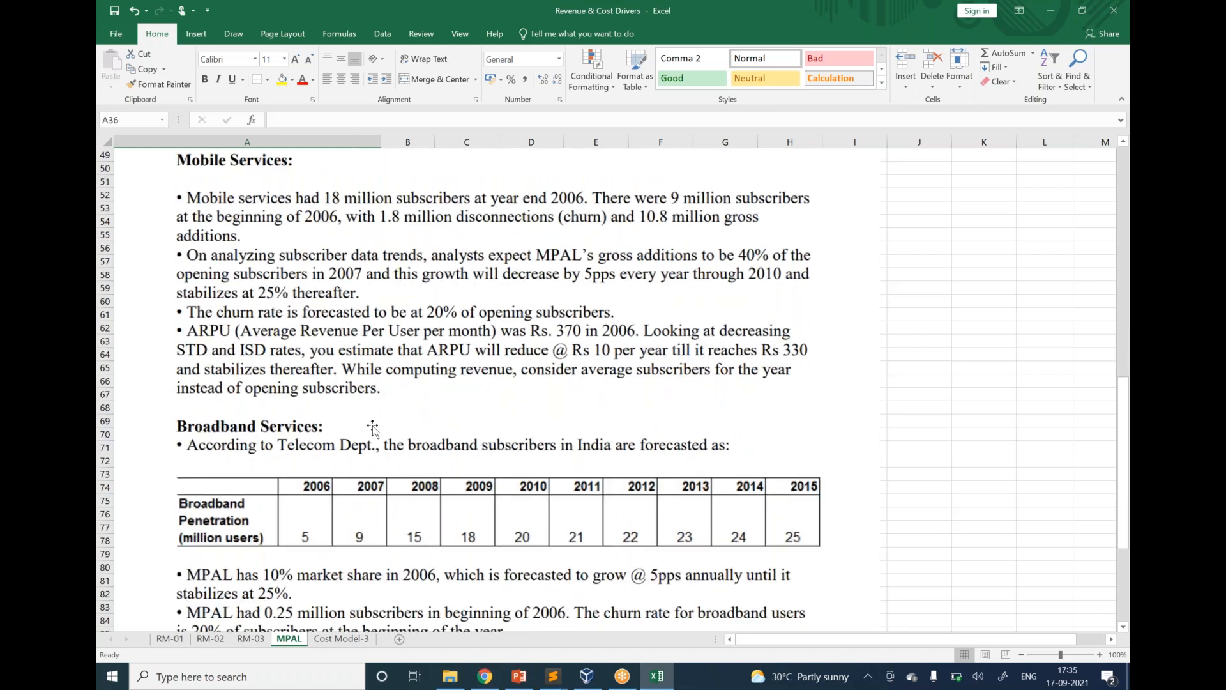
scroll(373, 427, down, 7)
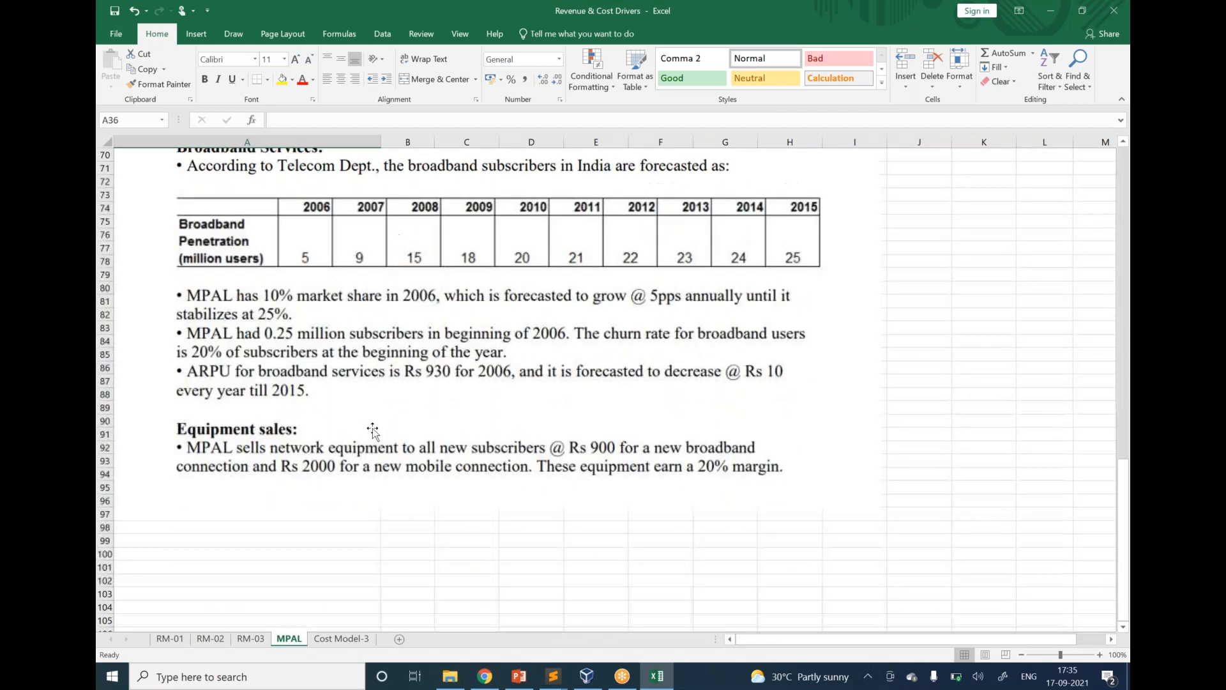
scroll(372, 428, up, 8)
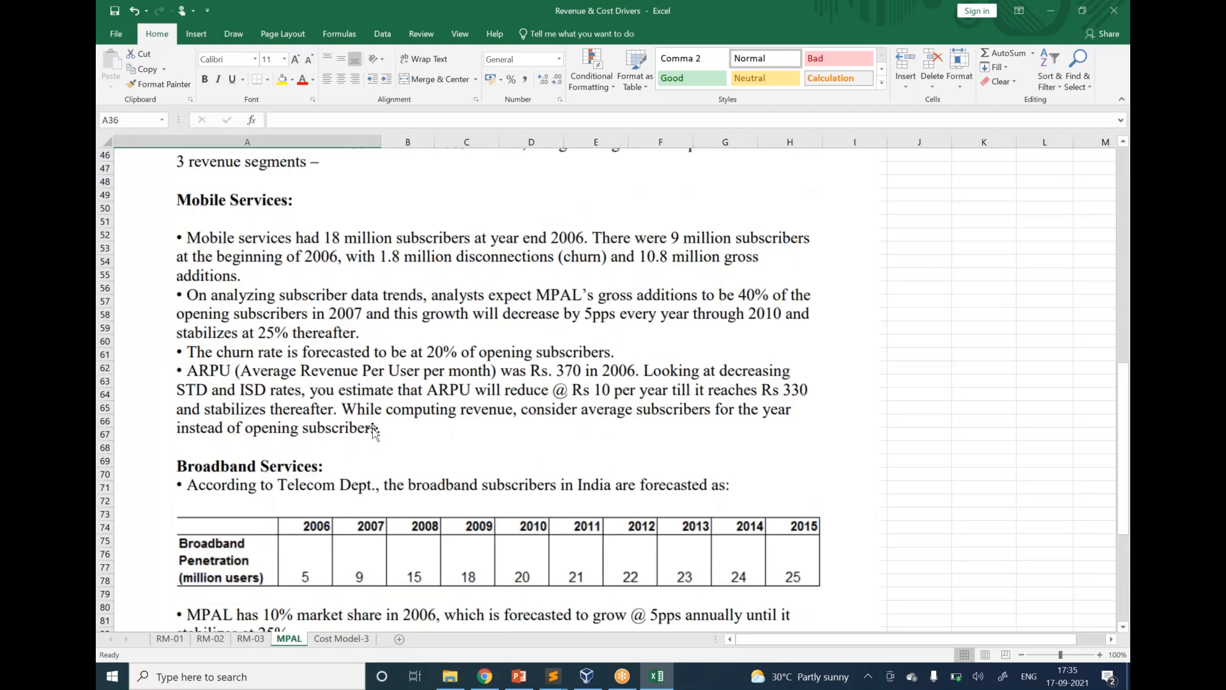
scroll(374, 433, up, 15)
Highlight the whole MPAL revenue forecasting table, A1:K31, from the title through the Total Revenue row for 2015.
mouse_move(200, 168)
mouse_down()
mouse_move(415, 205)
mouse_move(733, 501)
mouse_move(852, 561)
mouse_up()
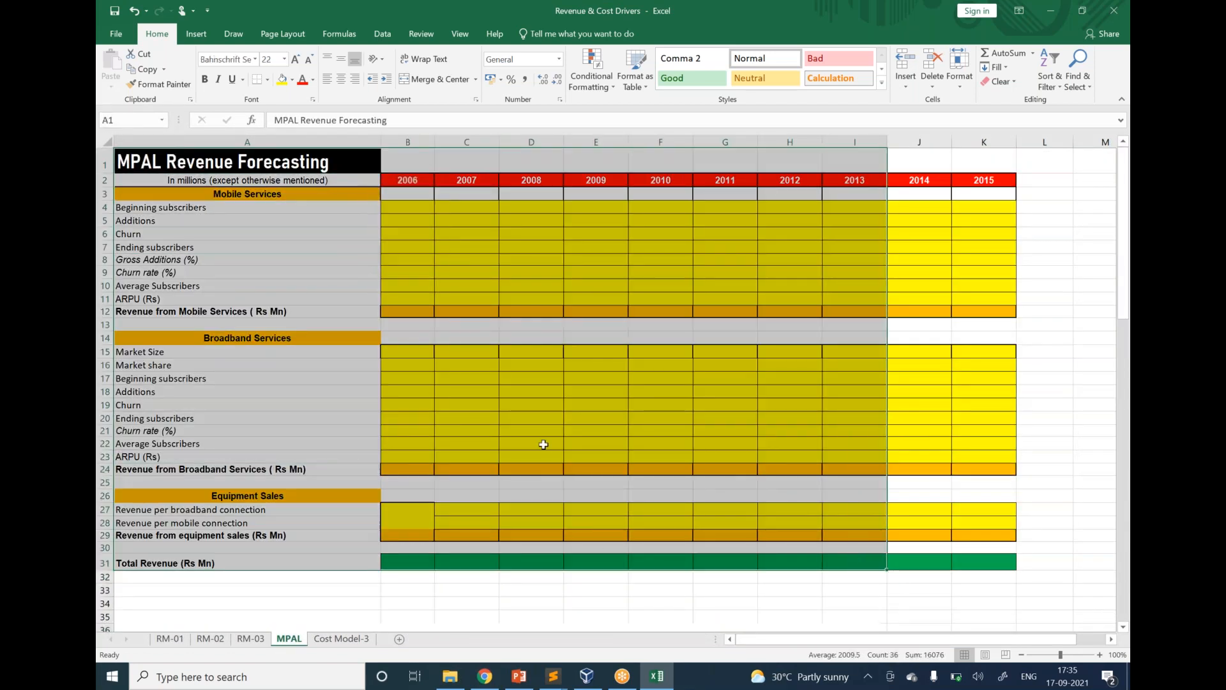
click(538, 435)
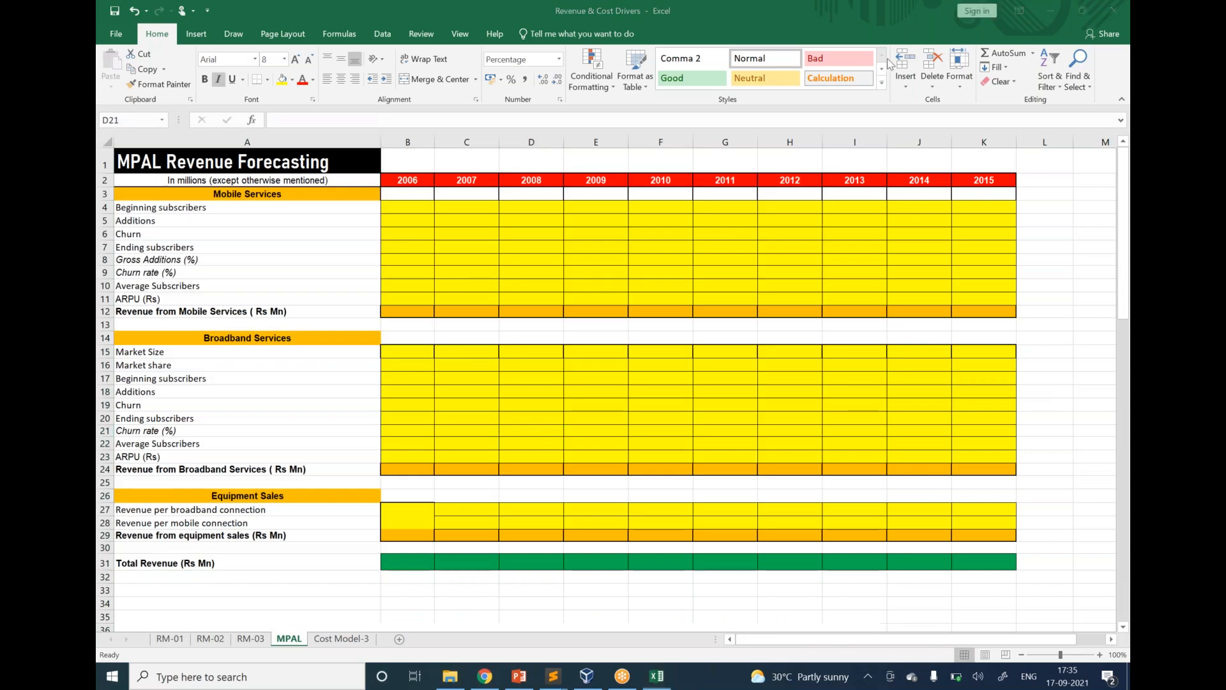
drag(135, 161, 249, 285)
mouse_move(620, 438)
mouse_down()
mouse_move(993, 584)
mouse_move(1002, 555)
mouse_move(981, 572)
mouse_up()
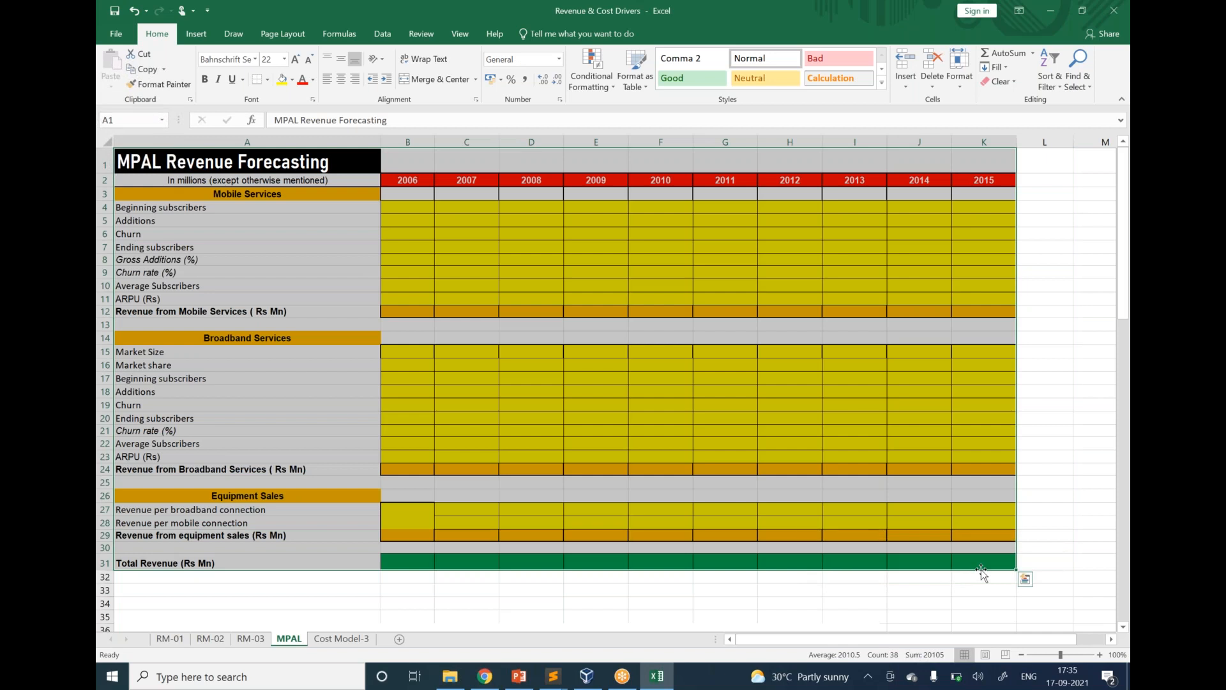
scroll(982, 573, down, 5)
scroll(981, 573, up, 5)
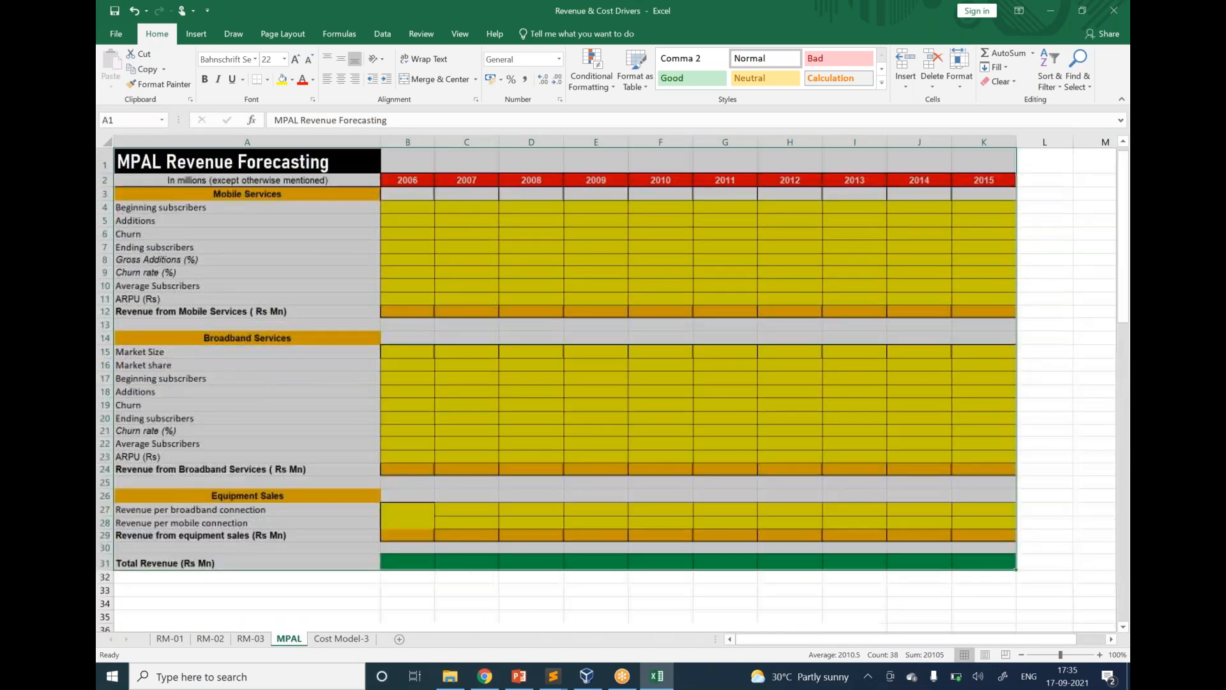
View the raw material cost question and its assumptions on the Cost Model-3 sheet.
click(338, 638)
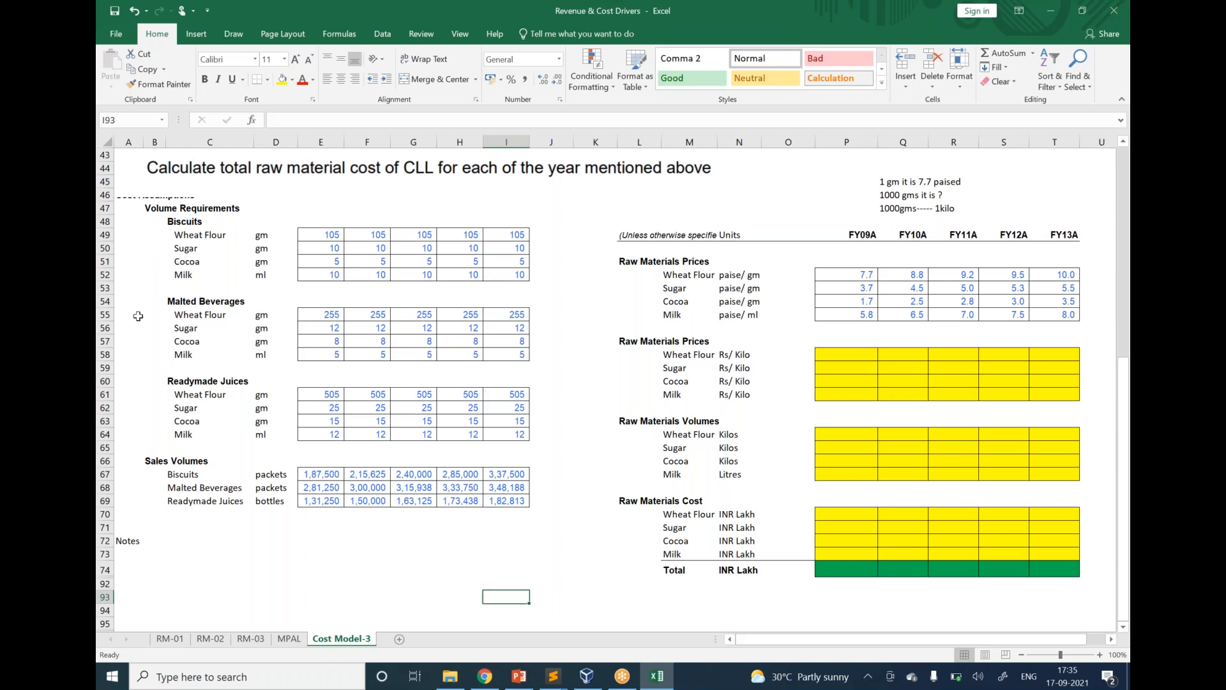
click(192, 178)
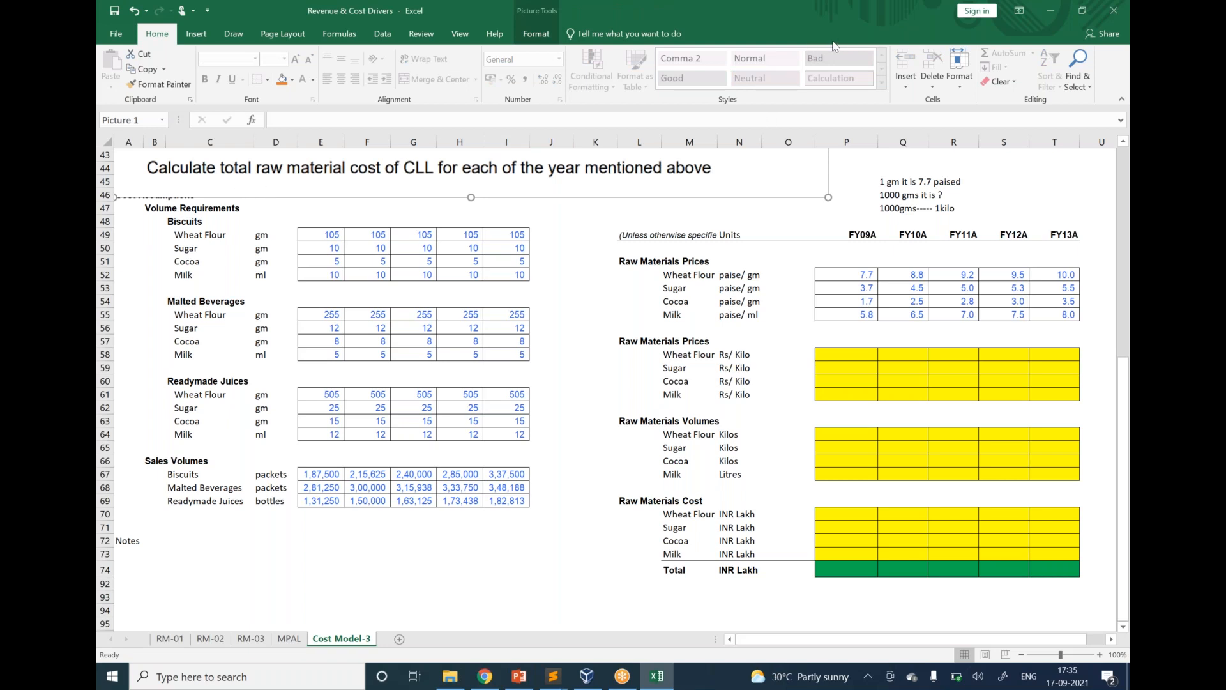
click(662, 676)
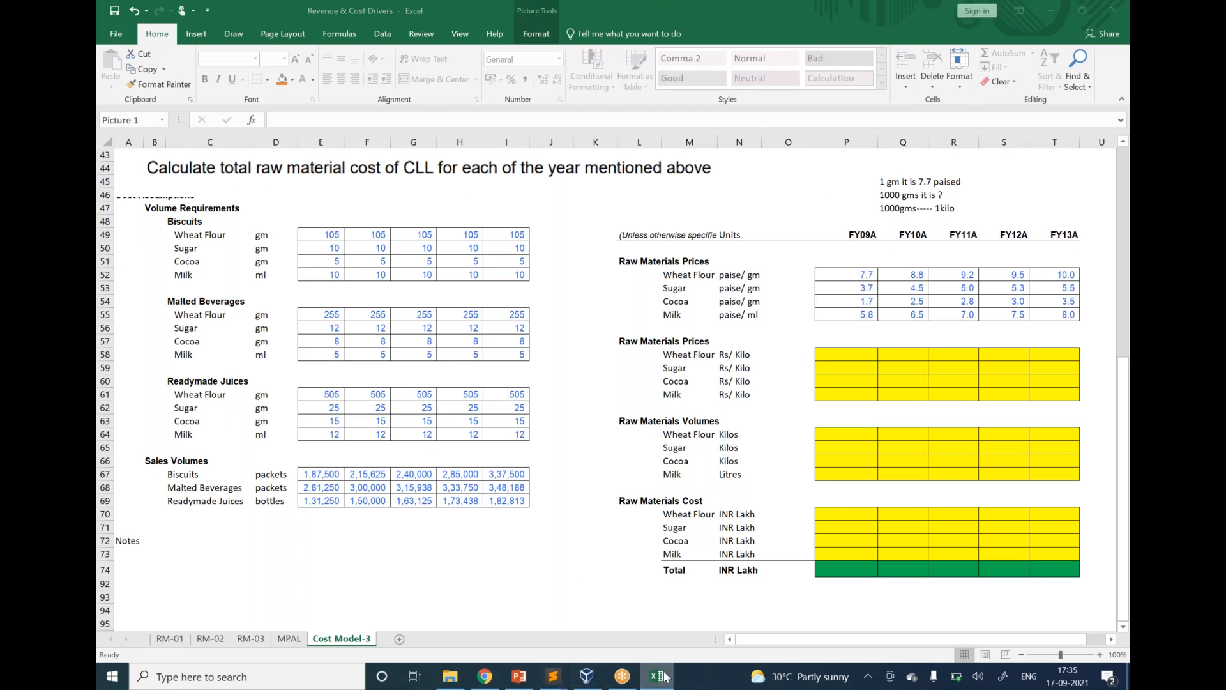
click(664, 676)
On the RM-03 sheet, highlight the Revenue row and the Average Revenue Per Store row across all years.
click(251, 639)
click(573, 516)
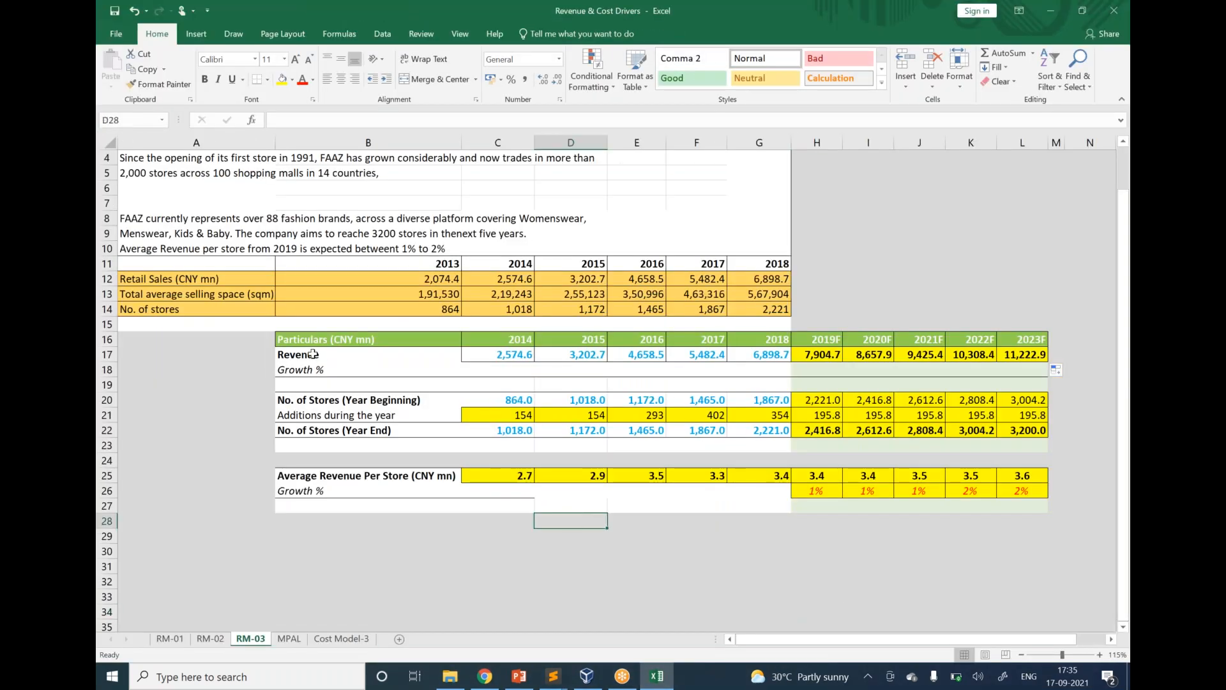
drag(313, 354, 1025, 339)
drag(327, 475, 1025, 476)
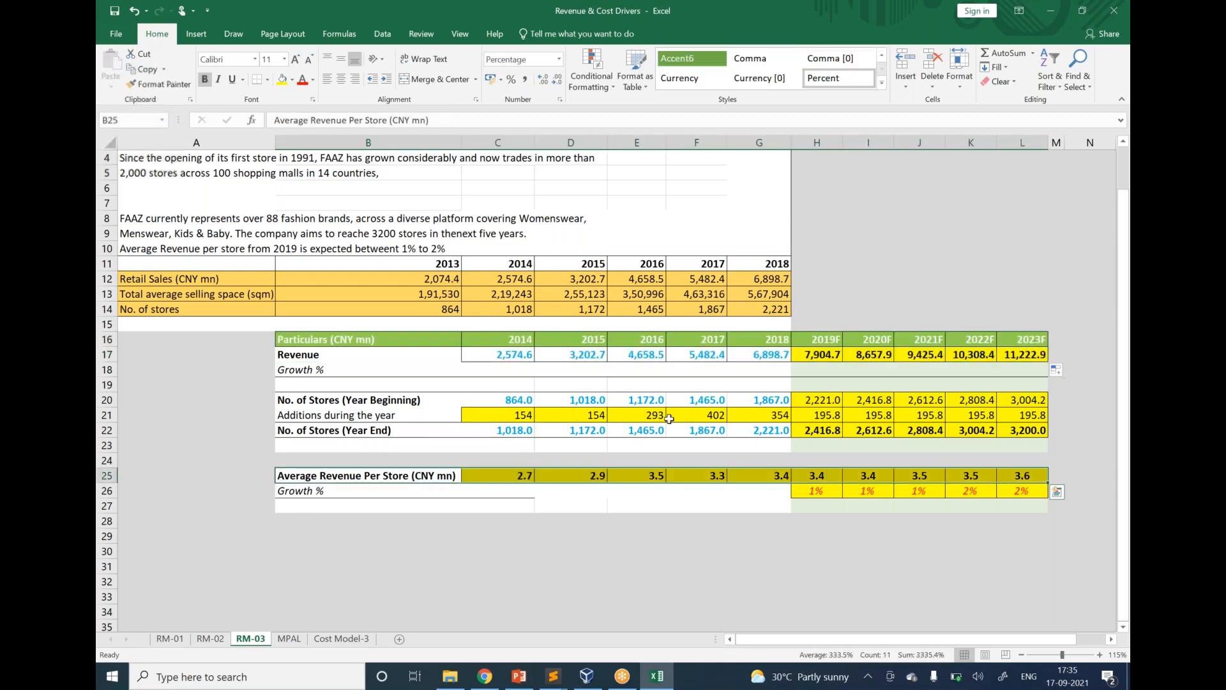
Clear the forecast revenue cells for 2019F to 2023F, H17:L17.
click(860, 21)
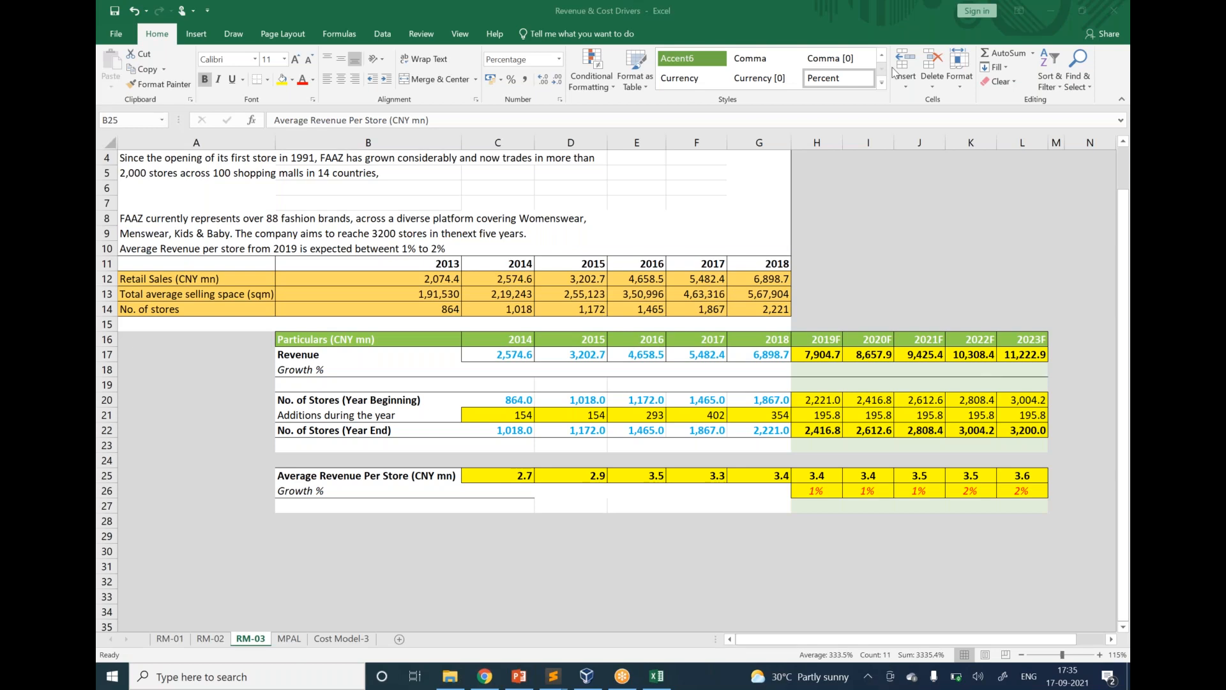
drag(818, 354, 1033, 355)
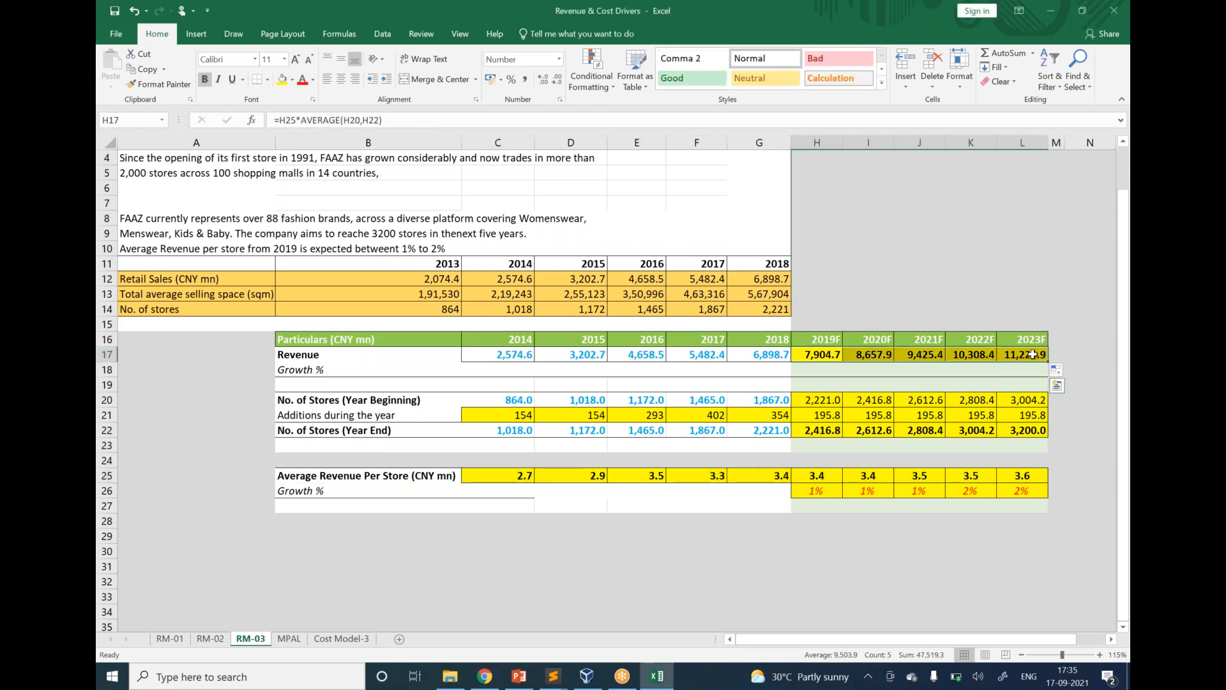
key(Delete)
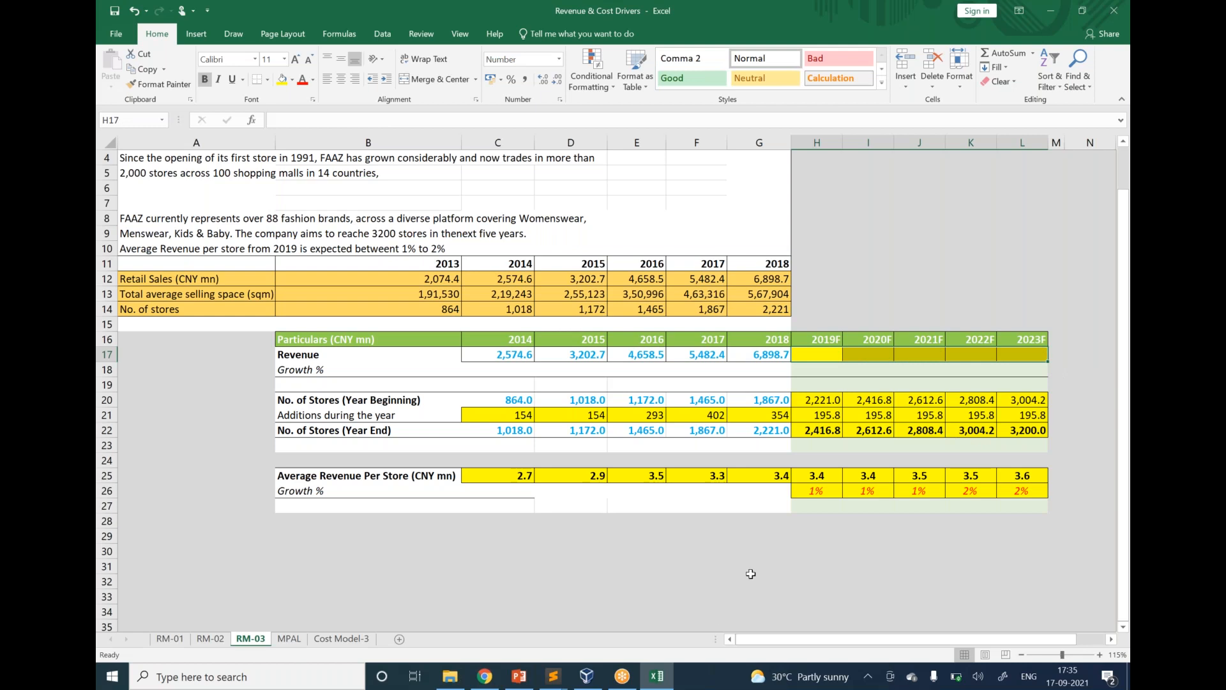
Enter the notes "we have calculated sales per store" in G30 and "we want total sales of all the stores" in G31.
click(785, 553)
text(we )
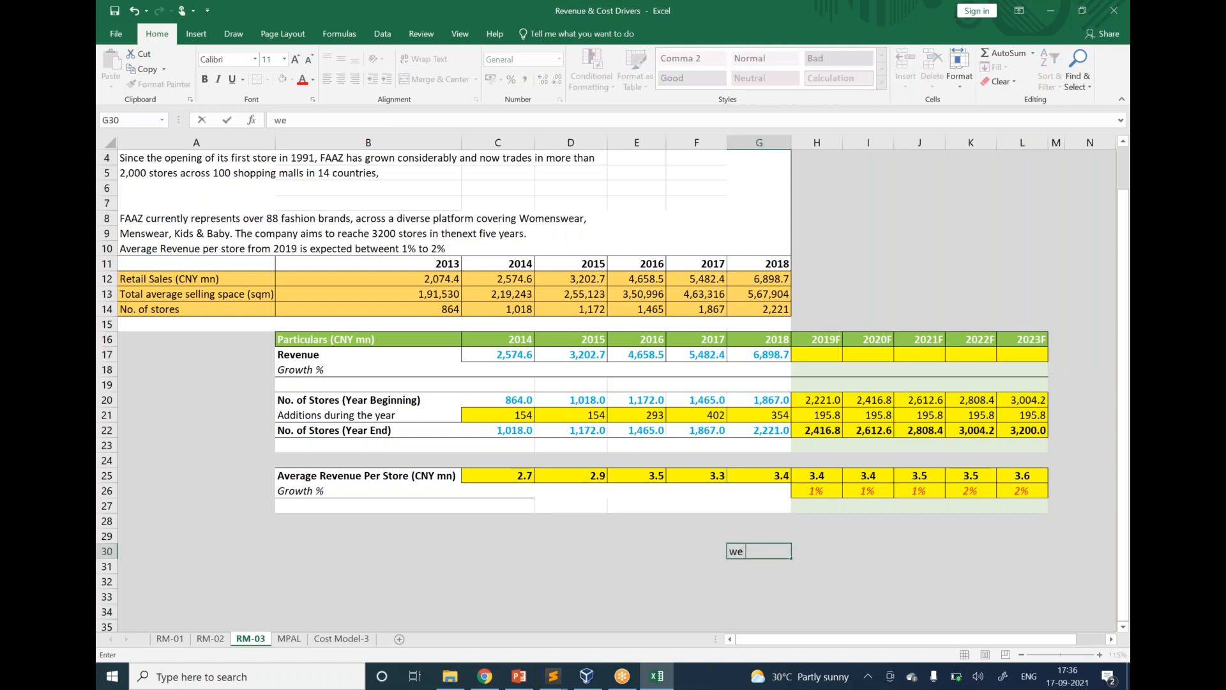
text(have calculated sales per store)
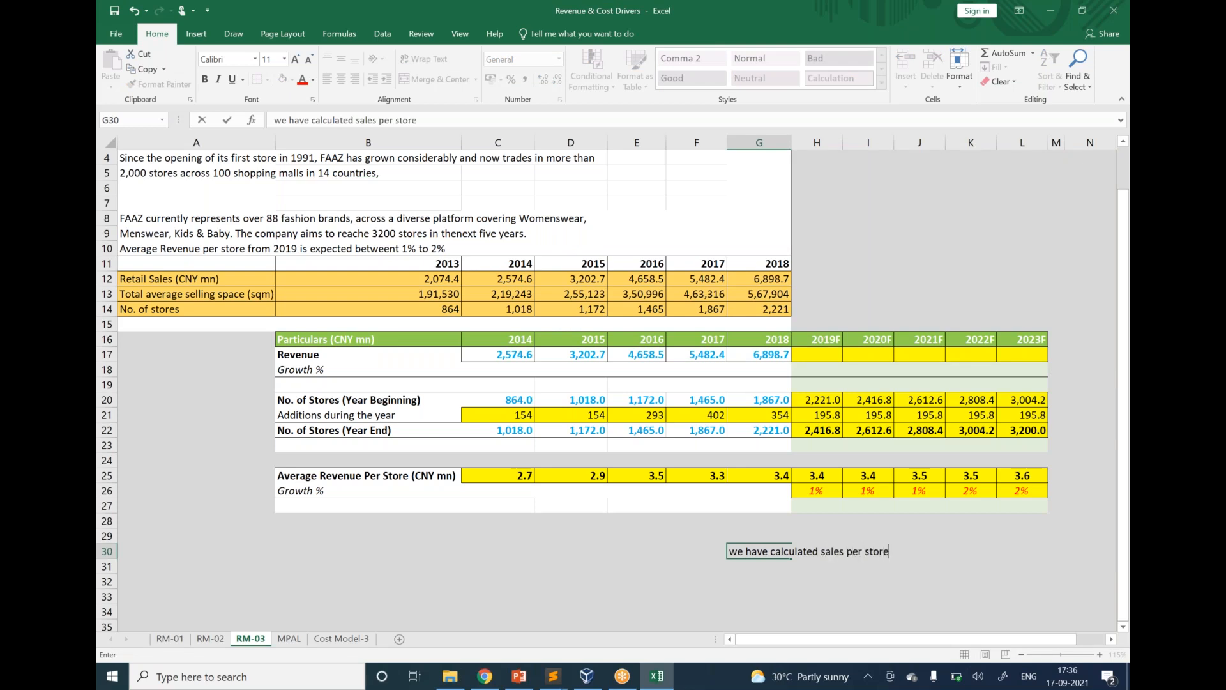
key(Return)
key(ctrl+d)
text(we wa)
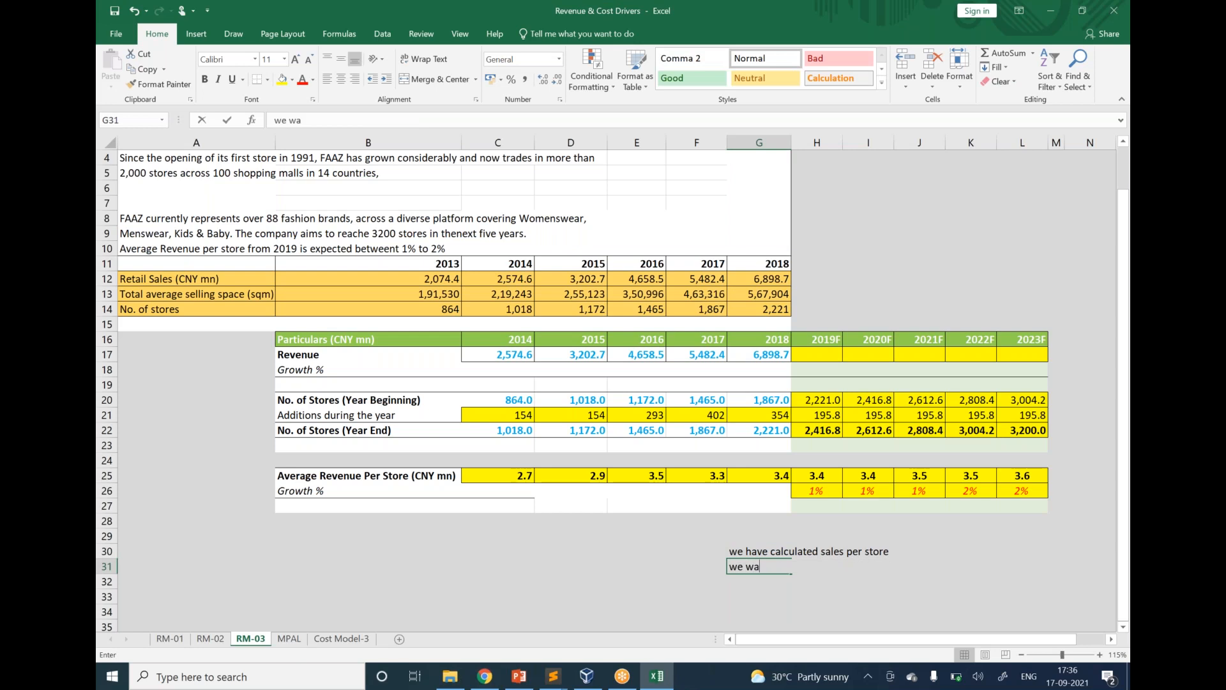
text(nt total sales)
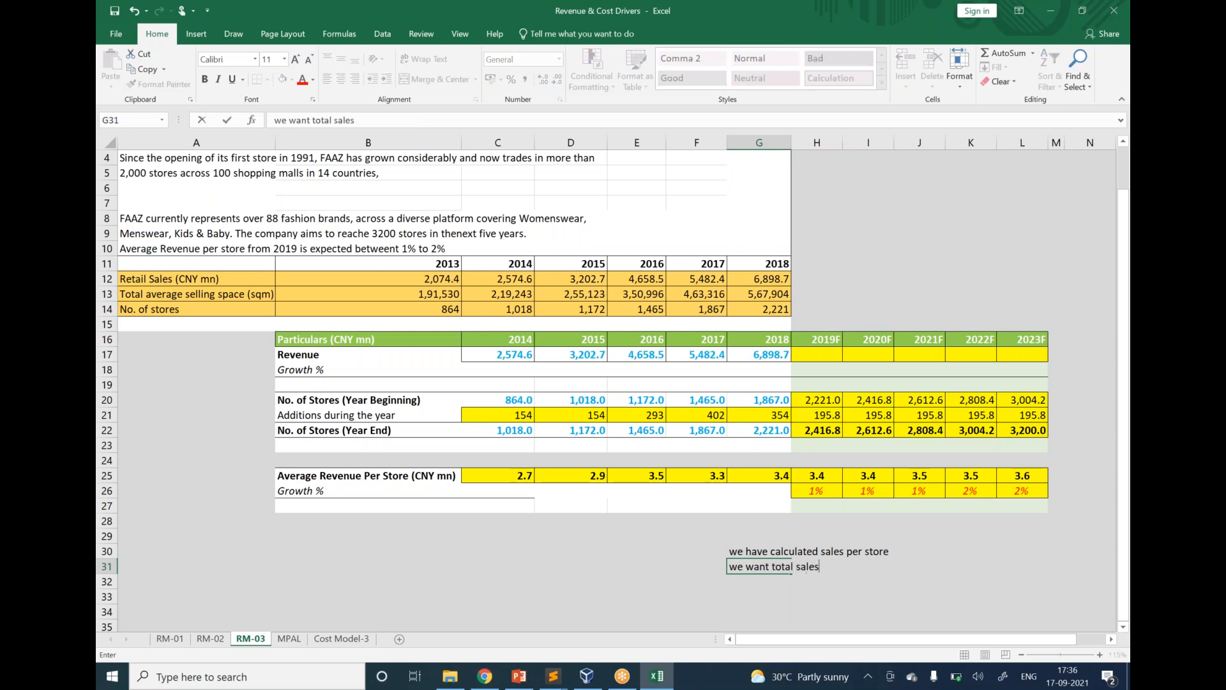
text( of all the stores)
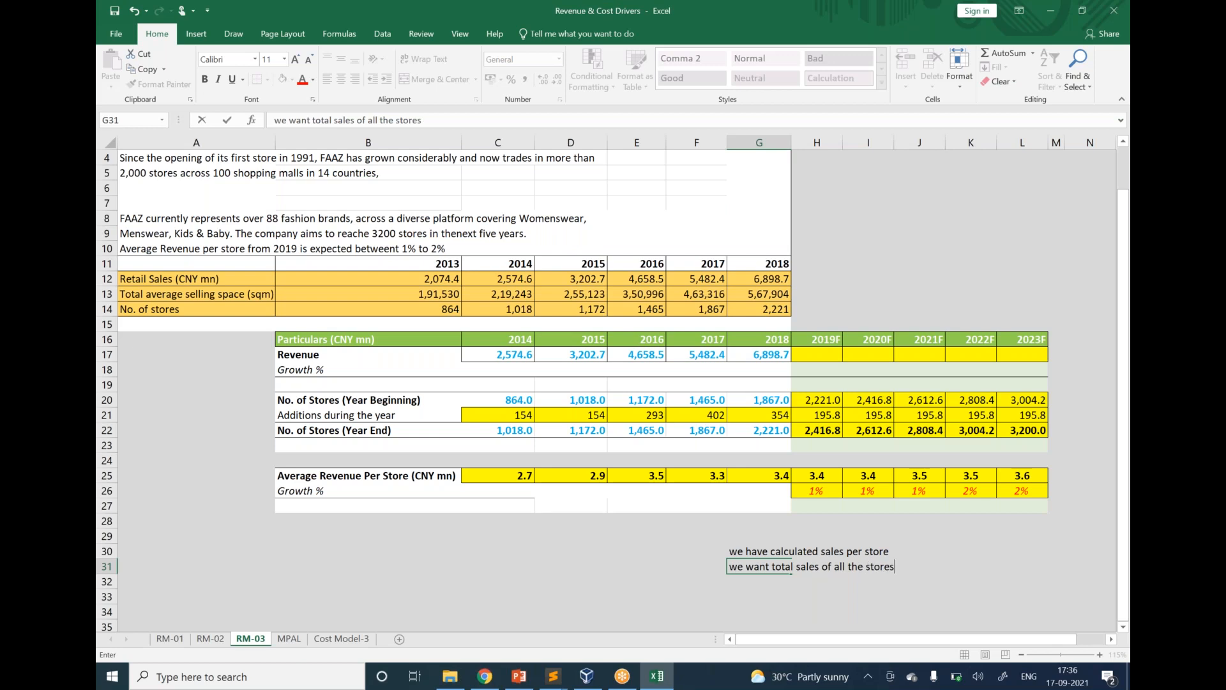
key(Return)
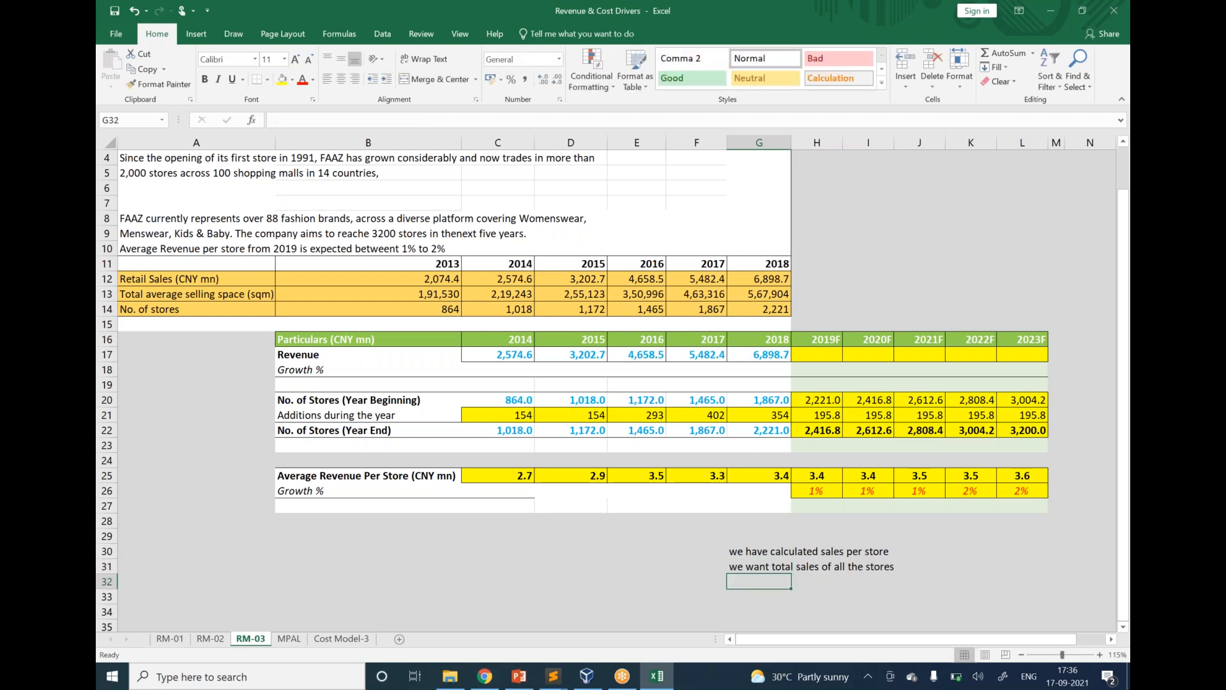
Inspect the 2019F formulas for the year-beginning and year-end number of stores in H20 and H22.
click(825, 400)
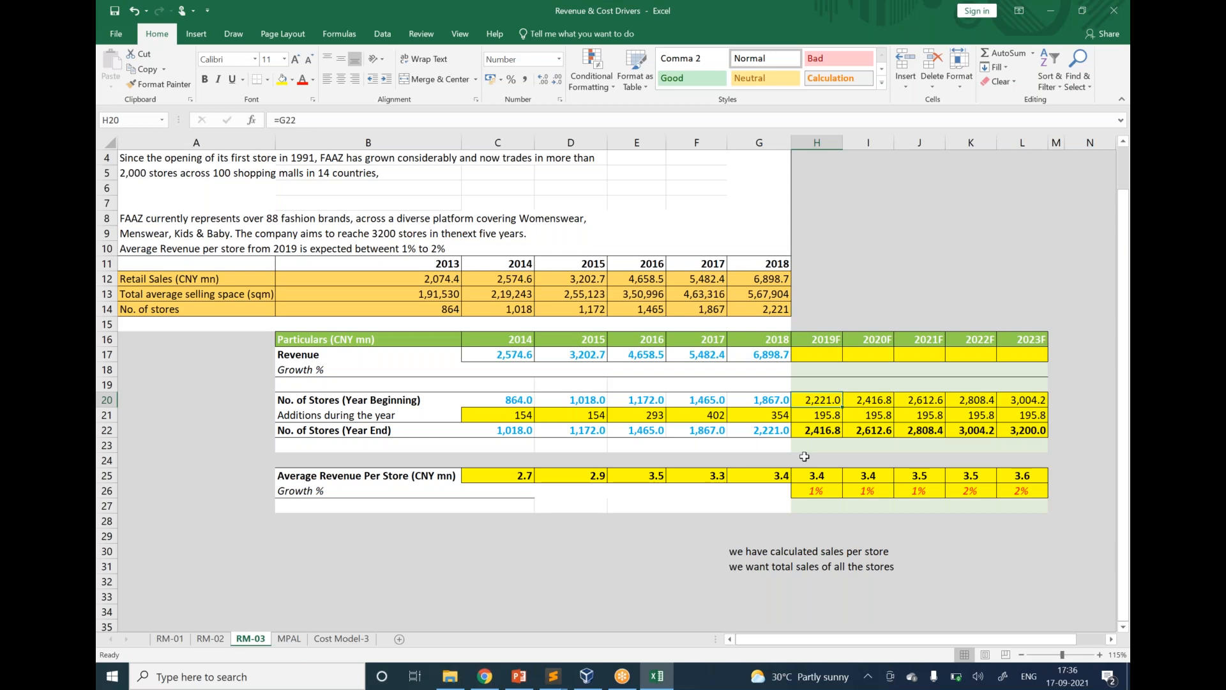
key(Down)
key(Down)
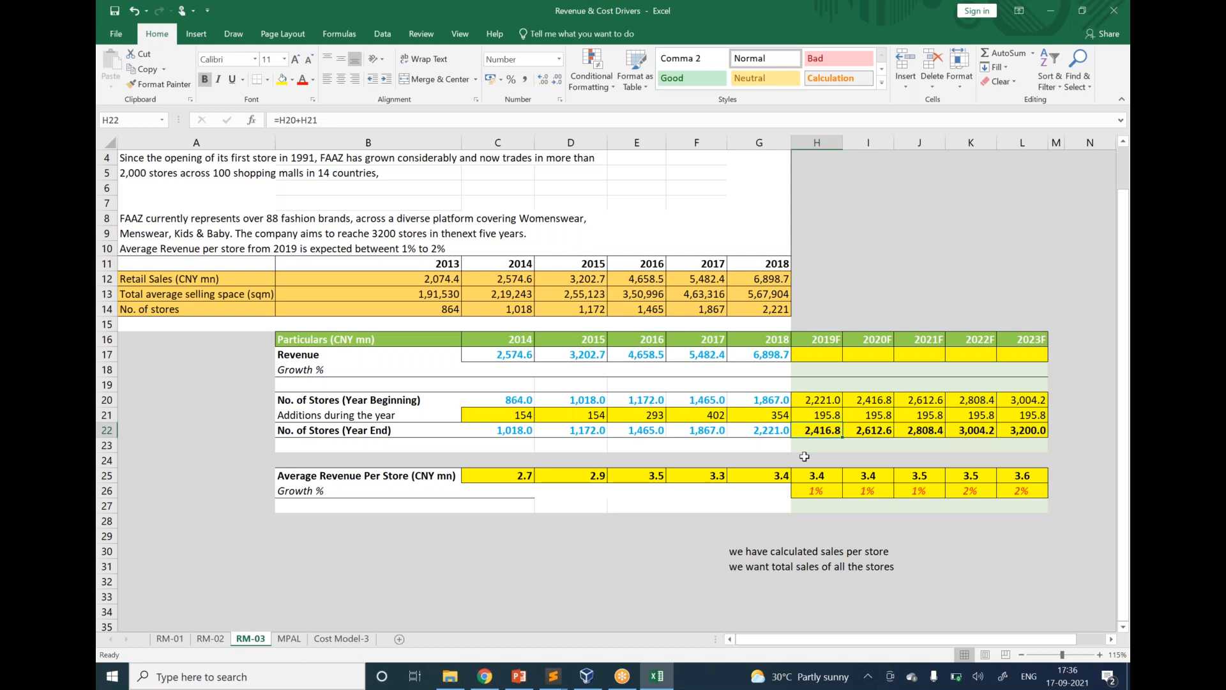
key(Up)
key(Up)
key(Down)
key(Down)
Enter =AVERAGE(H20,H22) in H17 to average the 2019F year-beginning and year-end store counts.
key(Up)
key(Up)
key(Up)
key(Up)
key(Up)
text(=av)
key(Down)
key(Tab)
key(Down)
key(Down)
key(Down)
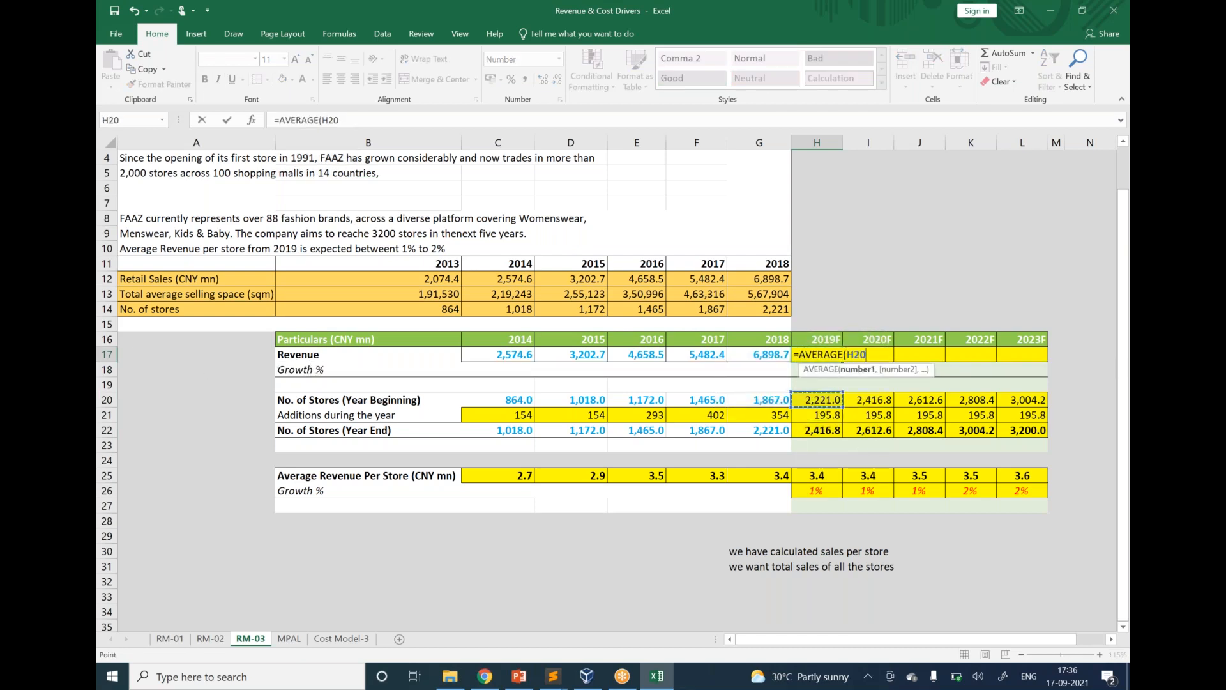
text(,)
click(814, 432)
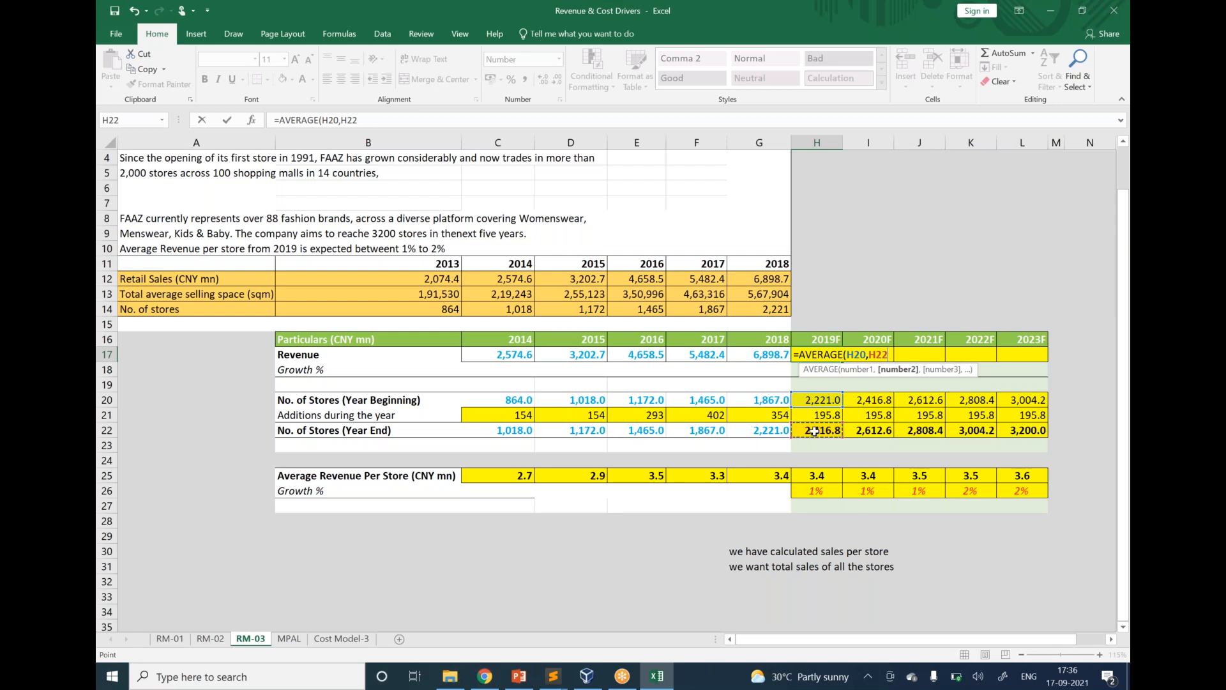
text())
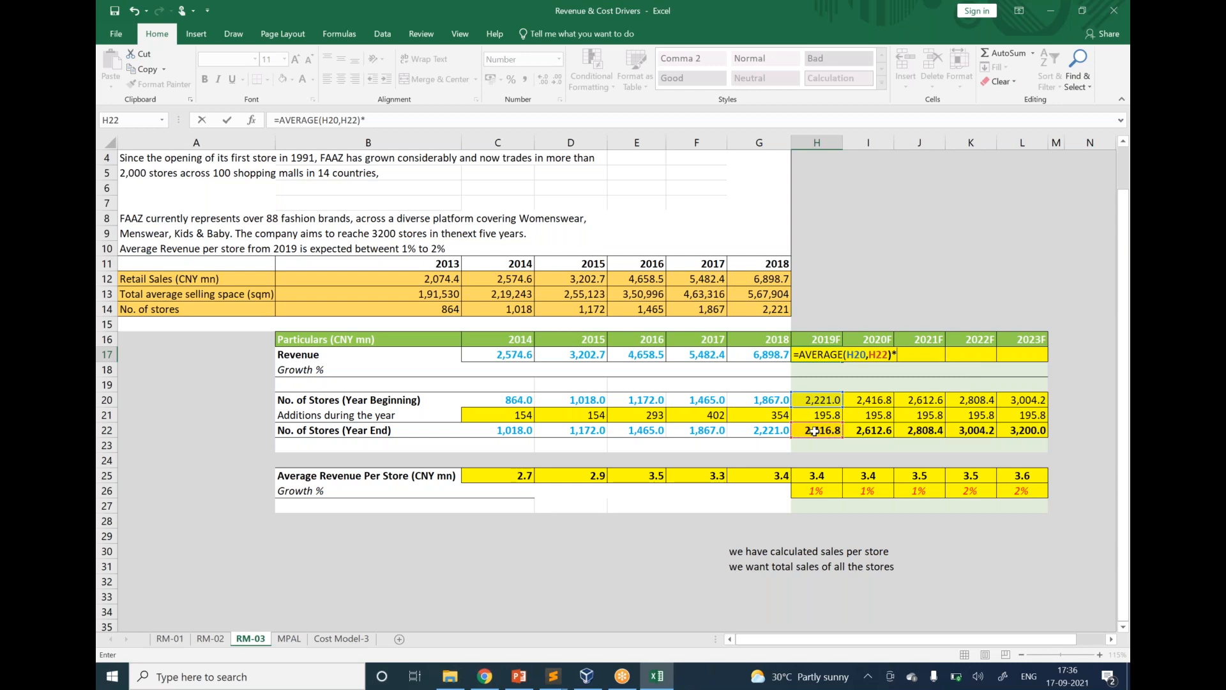
text(*)
click(829, 474)
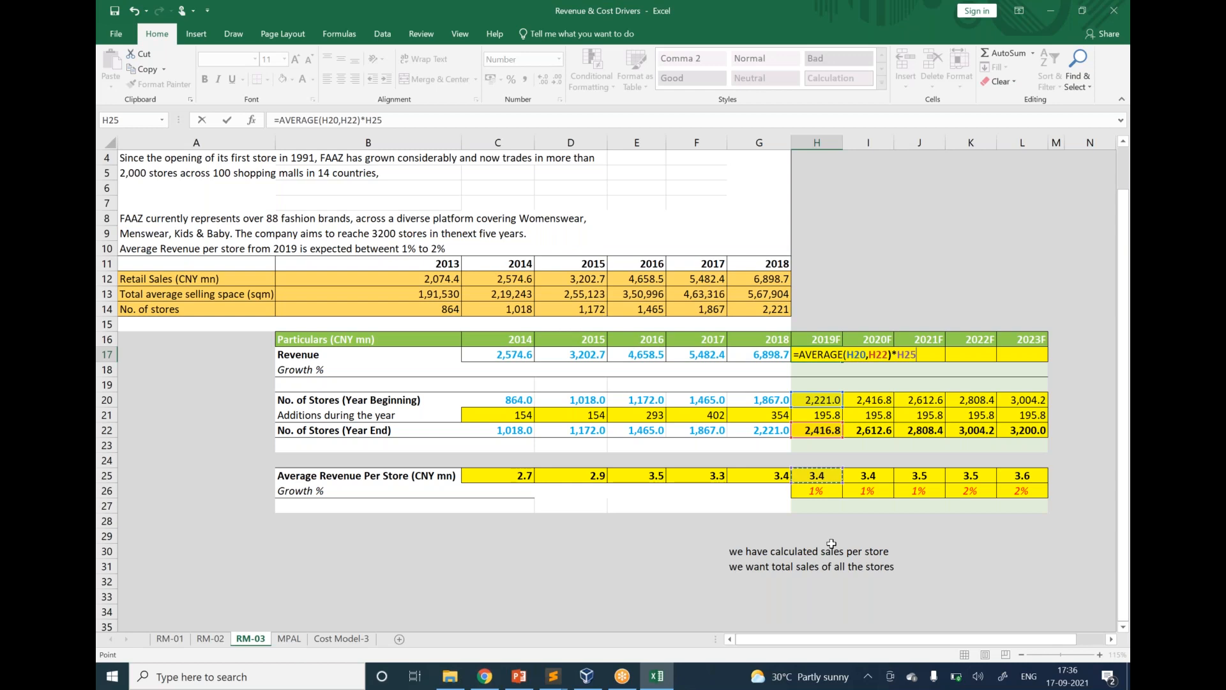
key(BackSpace)
key(BackSpace)
key(BackSpace)
key(BackSpace)
key(Return)
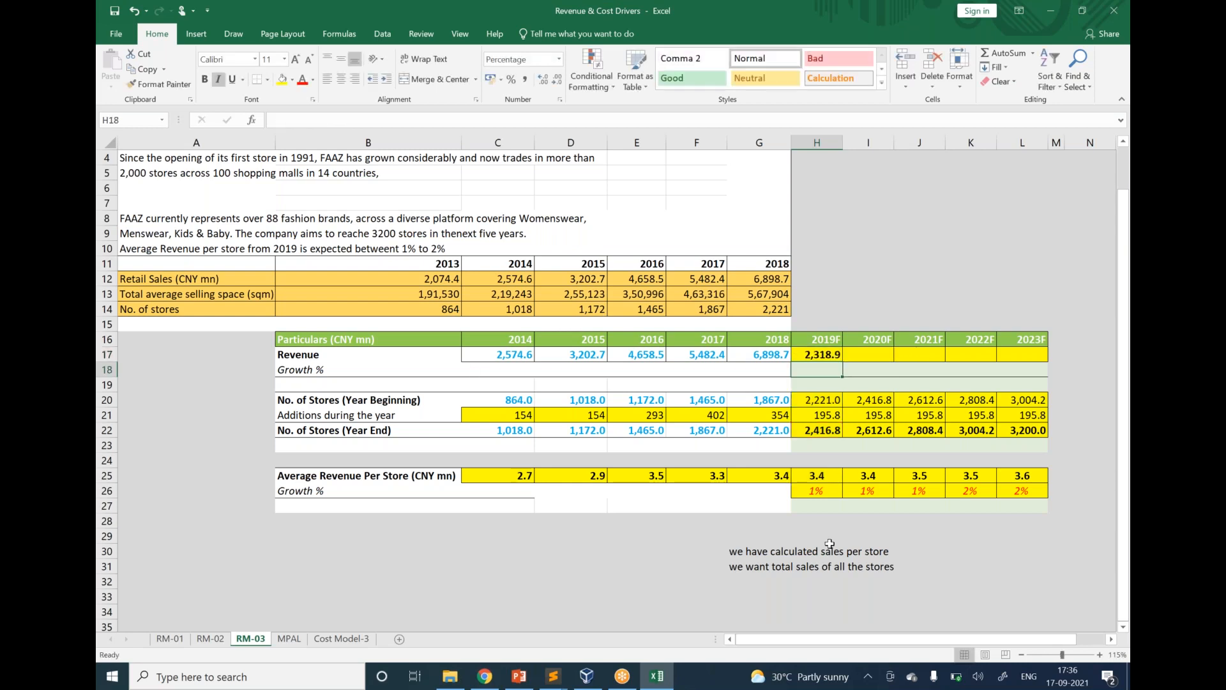
Multiply the store average in H17 by 2019F average revenue per store, making the formula =AVERAGE(H20,H22)*H25.
click(823, 356)
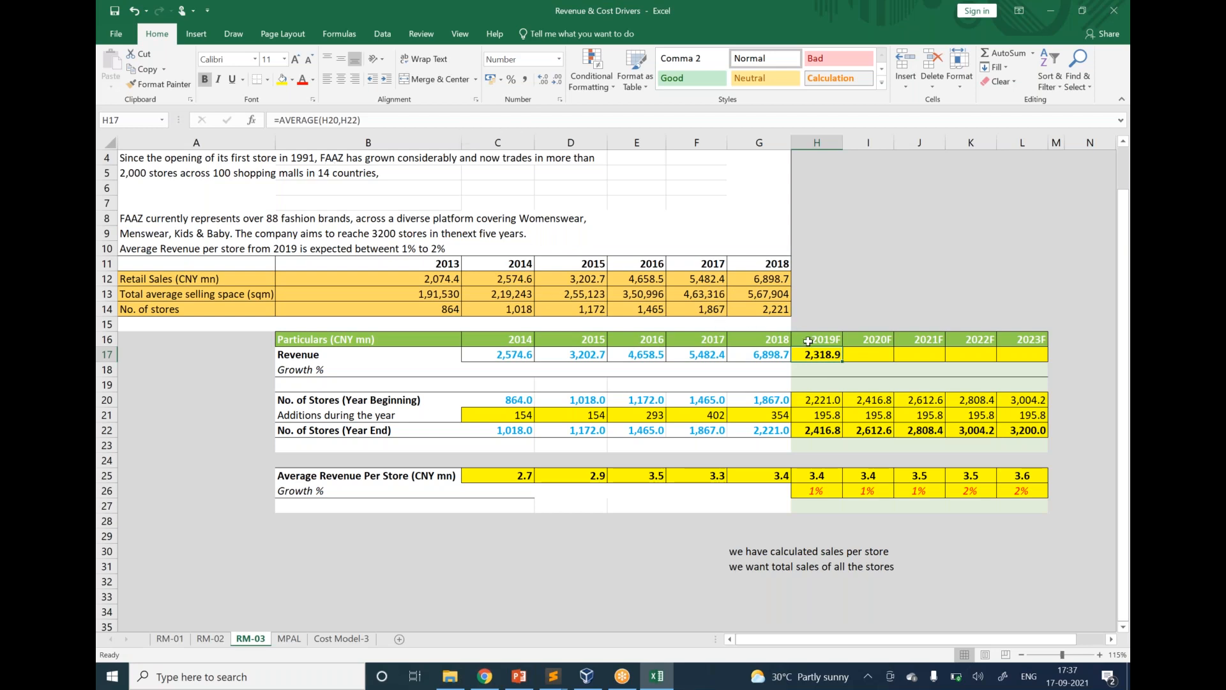
click(586, 123)
text(*)
click(822, 476)
key(Return)
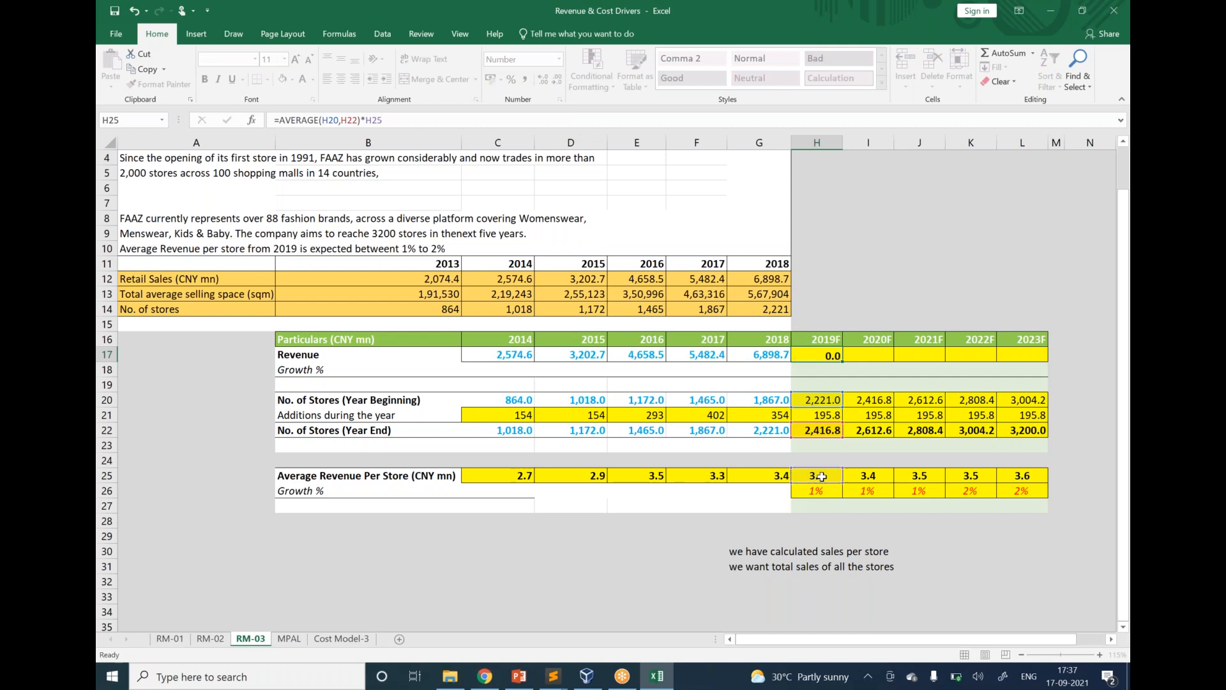
Confirm the 2019F revenue formula in H17 and fill it across to 2023F in L17.
key(Return)
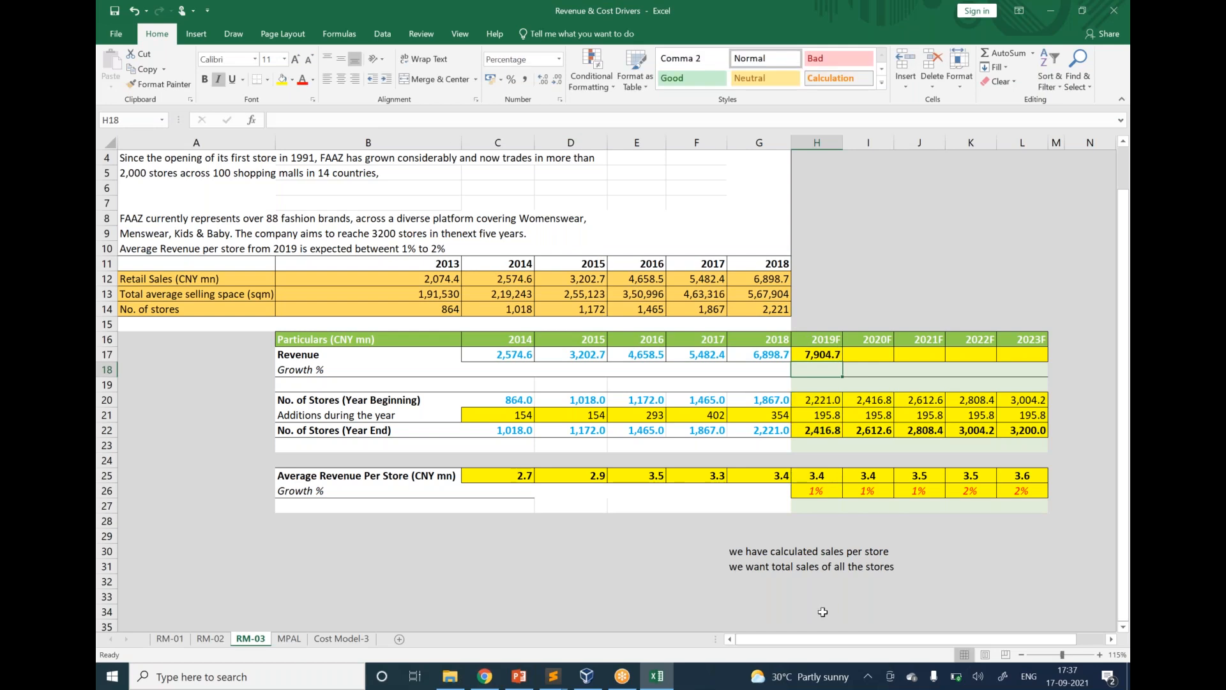
click(820, 354)
drag(843, 362, 1047, 376)
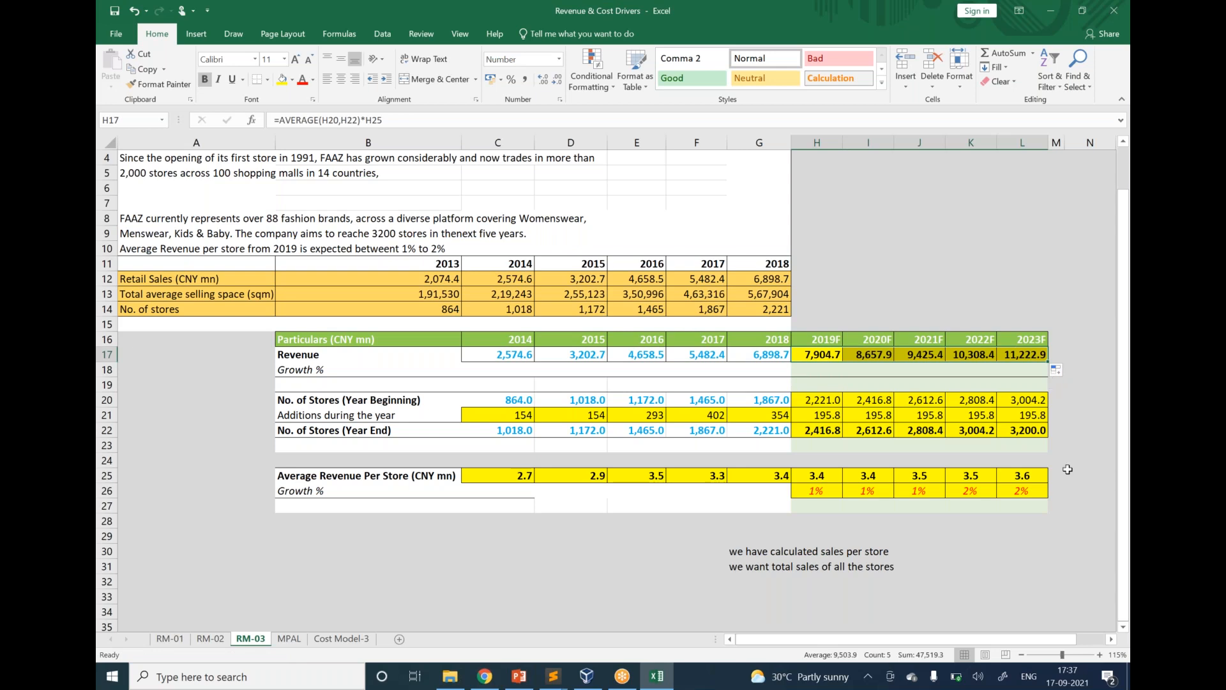
click(1075, 517)
Inspect the 2023F year-end store count in L22 and the 2023F revenue formula in L17.
click(1041, 432)
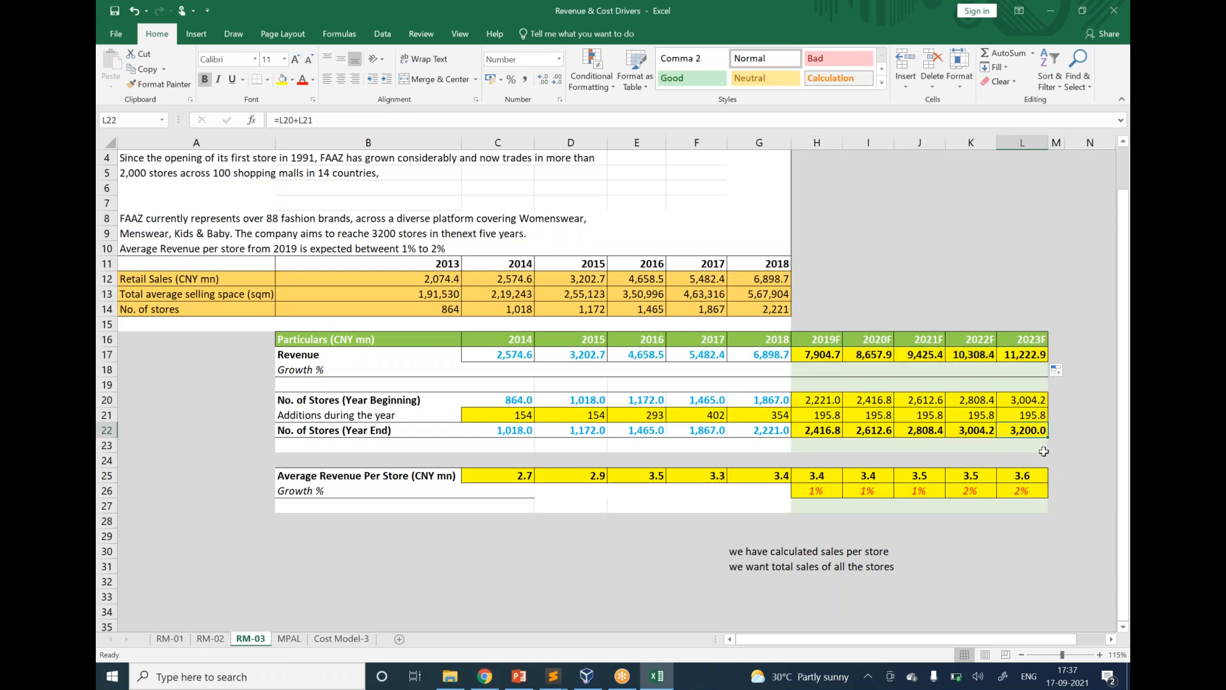
click(1039, 326)
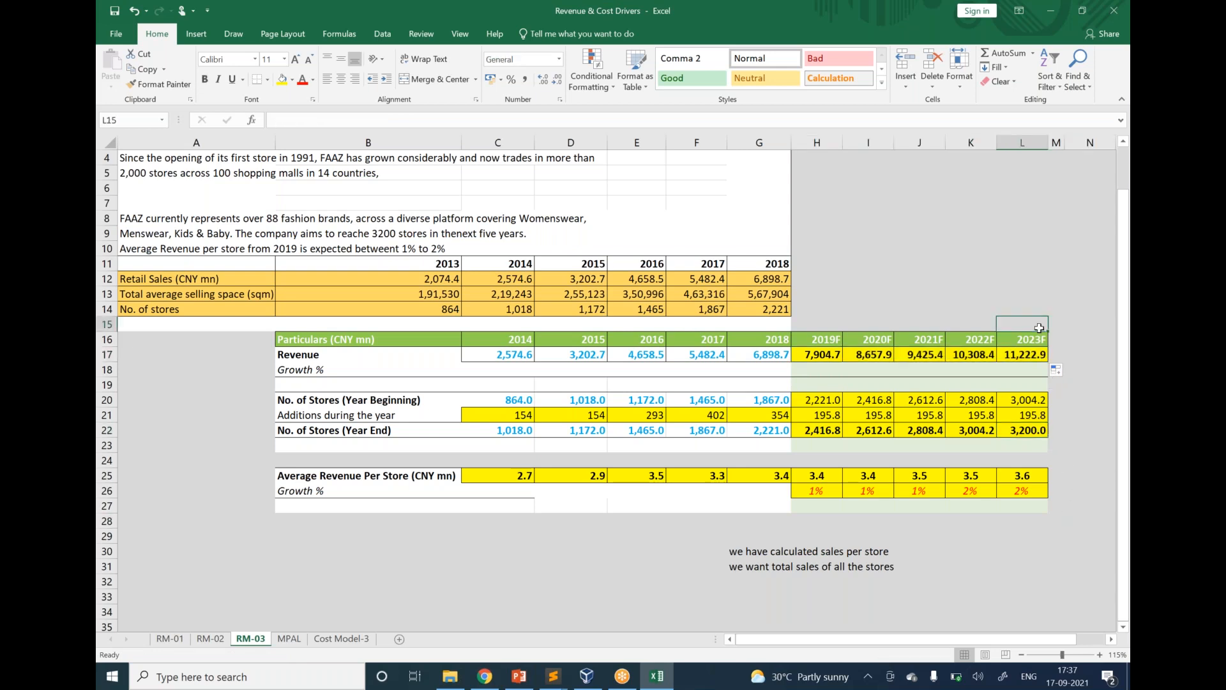
click(1022, 433)
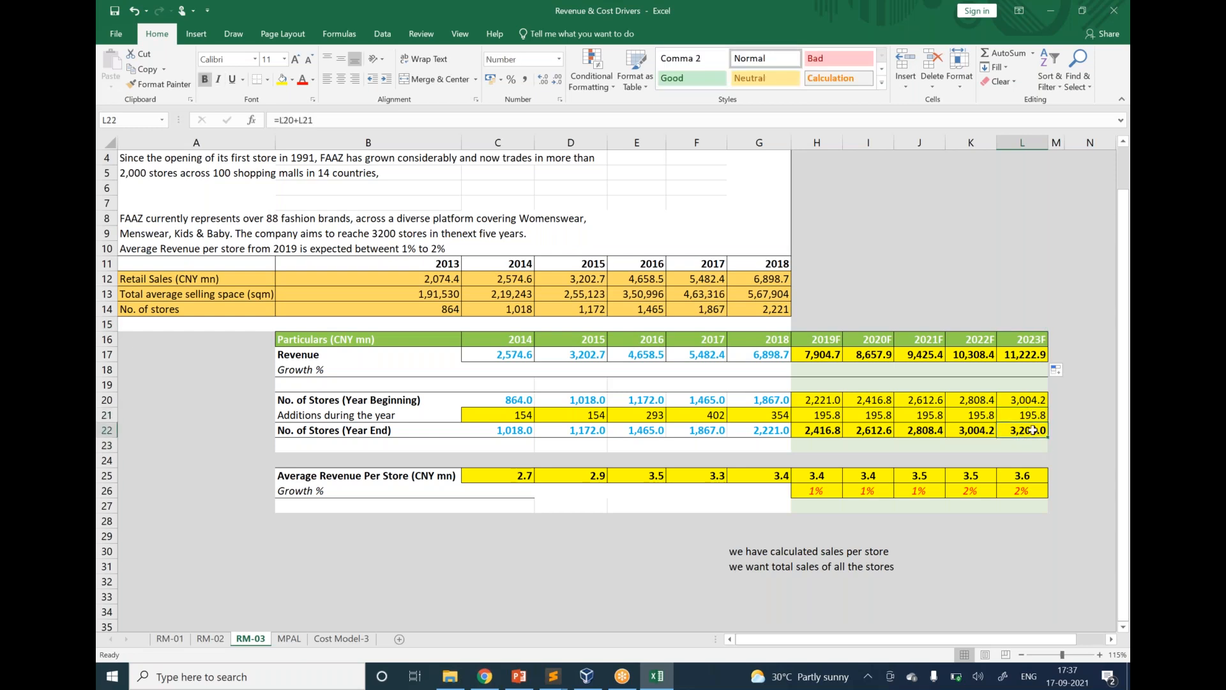
click(1030, 358)
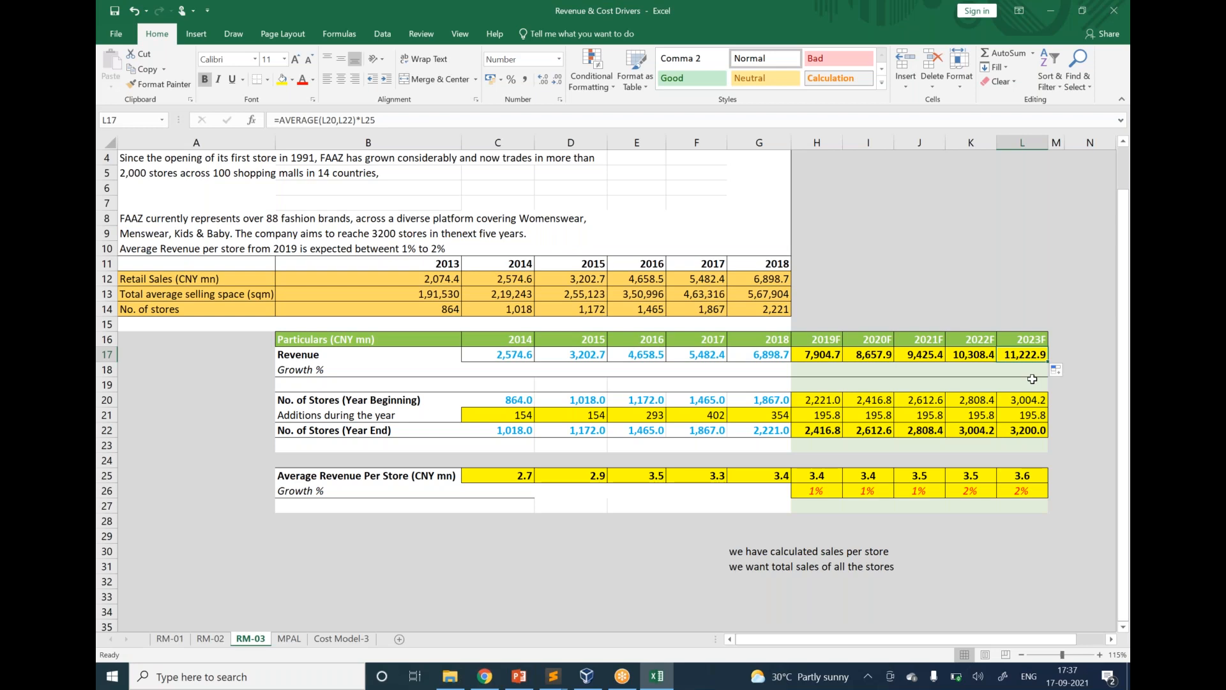
click(851, 18)
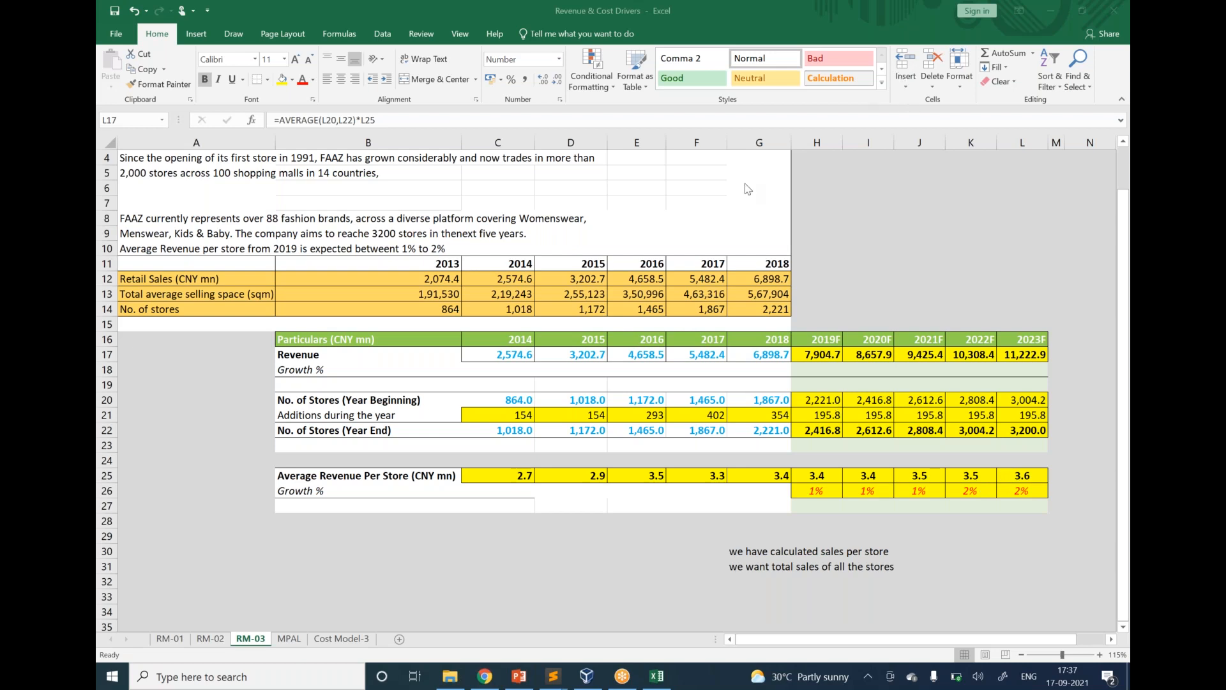
click(748, 189)
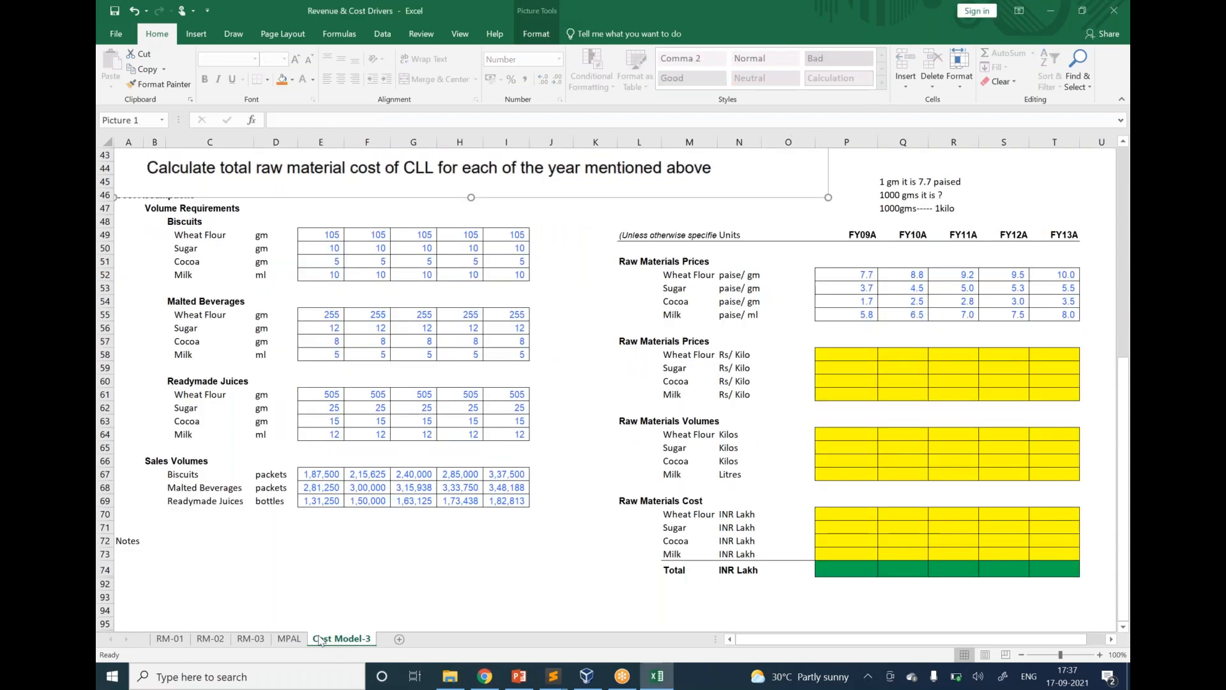
Open the Cost Model-3 sheet and examine its Raw Materials Prices, Volumes and Cost sections.
click(333, 639)
scroll(668, 525, up, 2)
scroll(688, 534, down, 2)
drag(632, 262, 739, 319)
drag(639, 344, 748, 403)
drag(638, 420, 754, 476)
drag(629, 504, 639, 239)
click(745, 586)
click(626, 276)
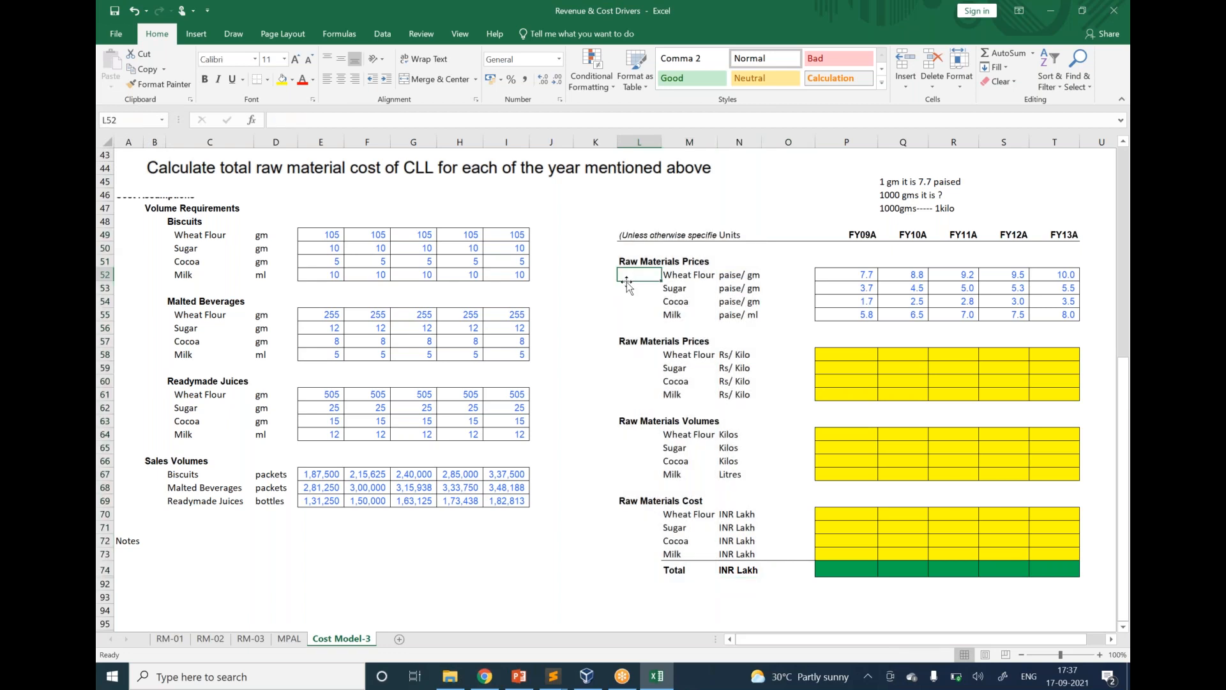
scroll(626, 286, down, 1)
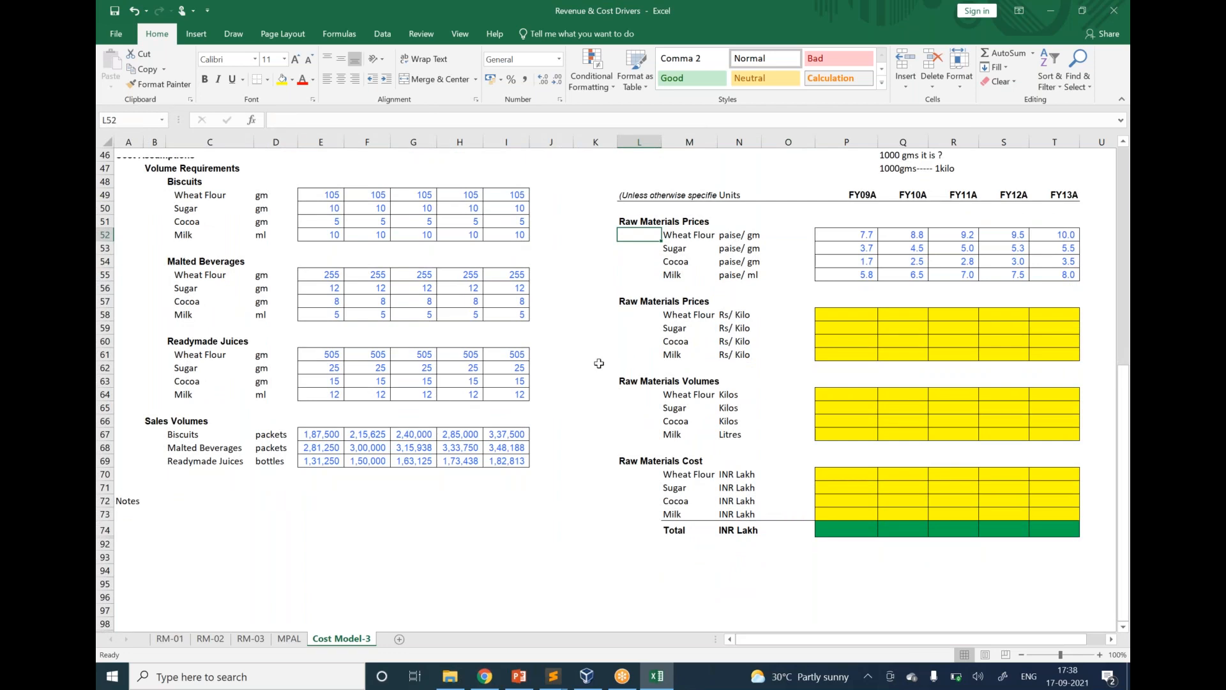
Examine the units and FY09A prices of wheat flour, sugar, cocoa and milk in the first Raw Materials Prices table.
drag(674, 237, 753, 275)
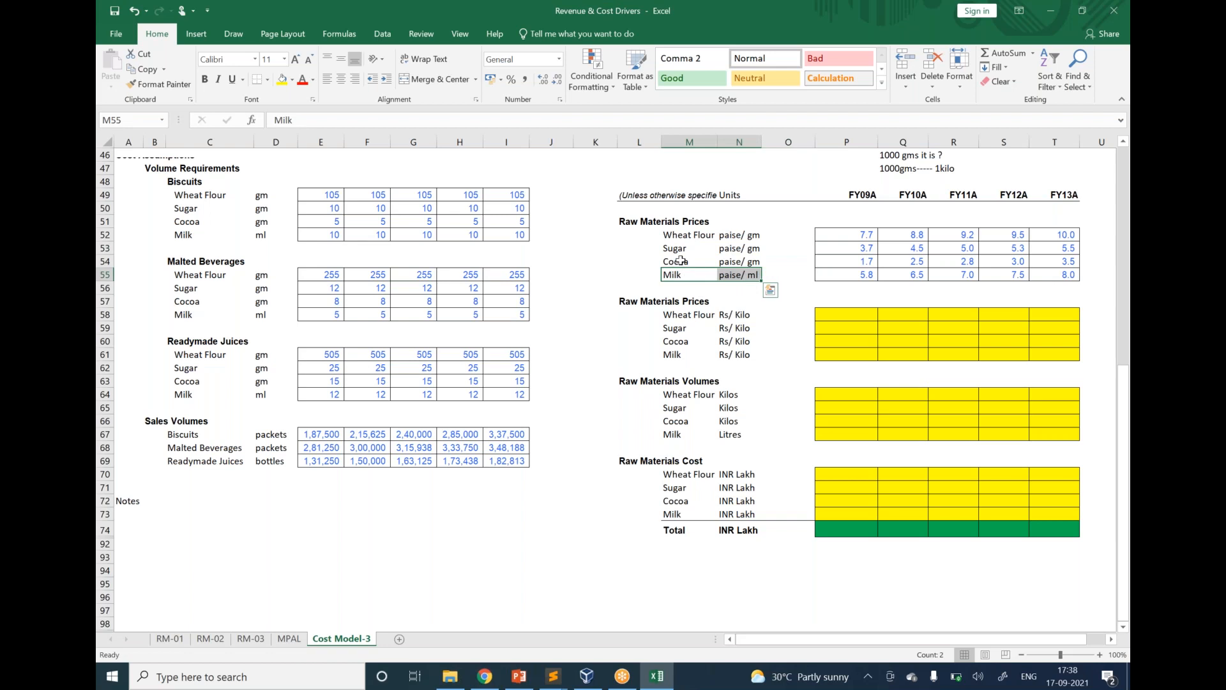
click(678, 238)
drag(678, 240, 741, 278)
click(694, 233)
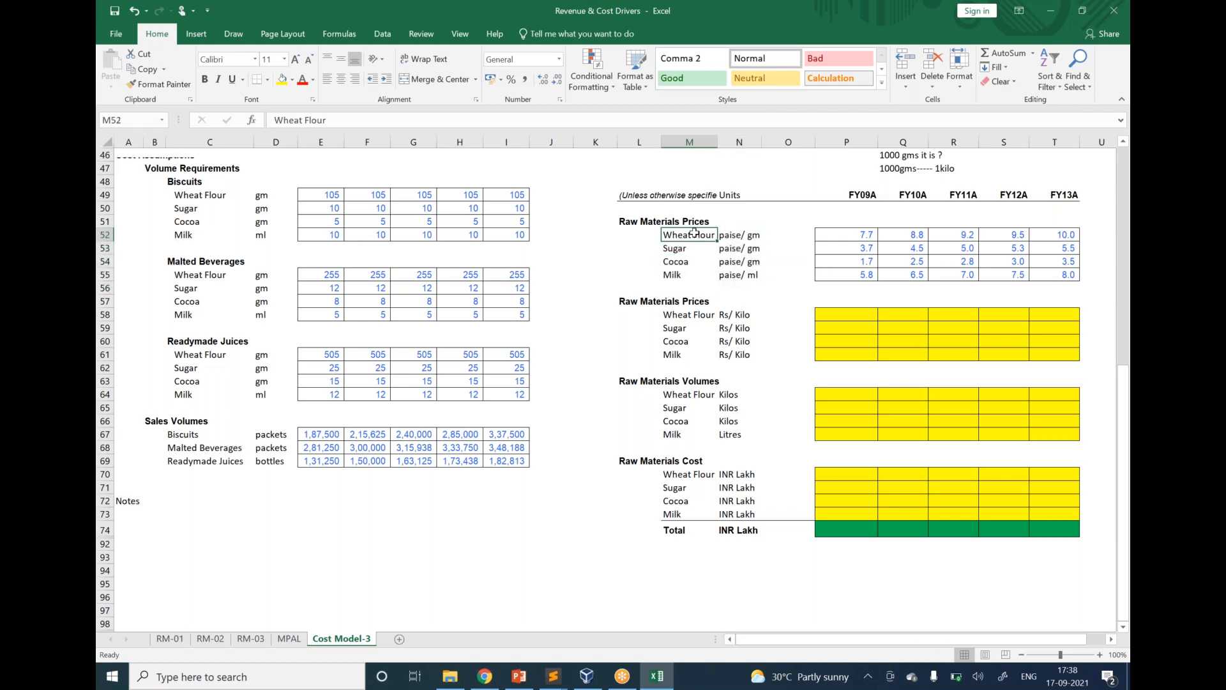
click(826, 238)
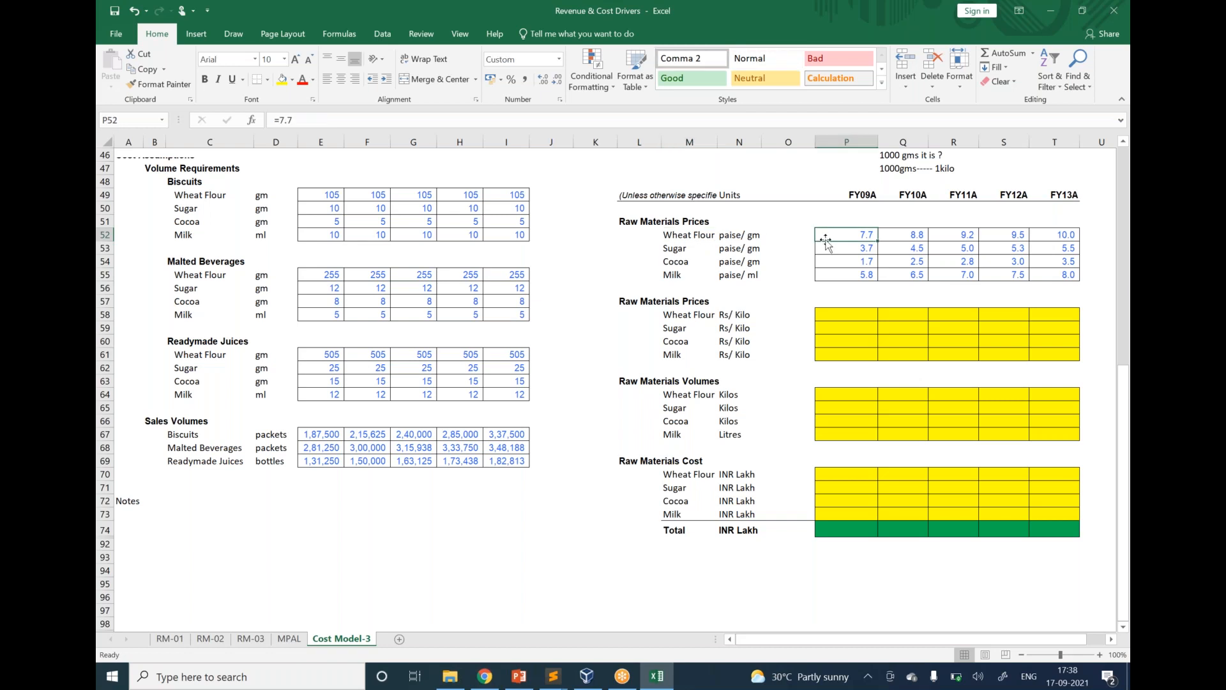
click(727, 251)
click(868, 251)
click(728, 263)
click(863, 263)
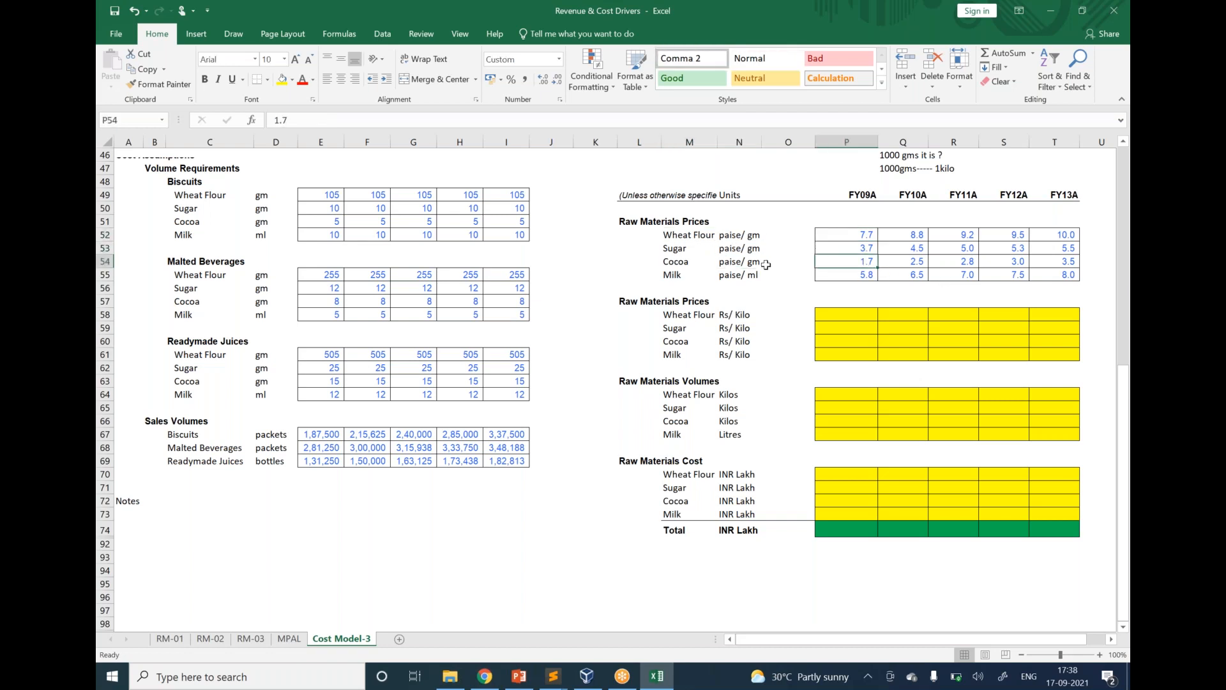
click(739, 273)
click(848, 272)
Review the raw material prices for FY09A to FY13A in P52:T55.
drag(865, 237, 1046, 271)
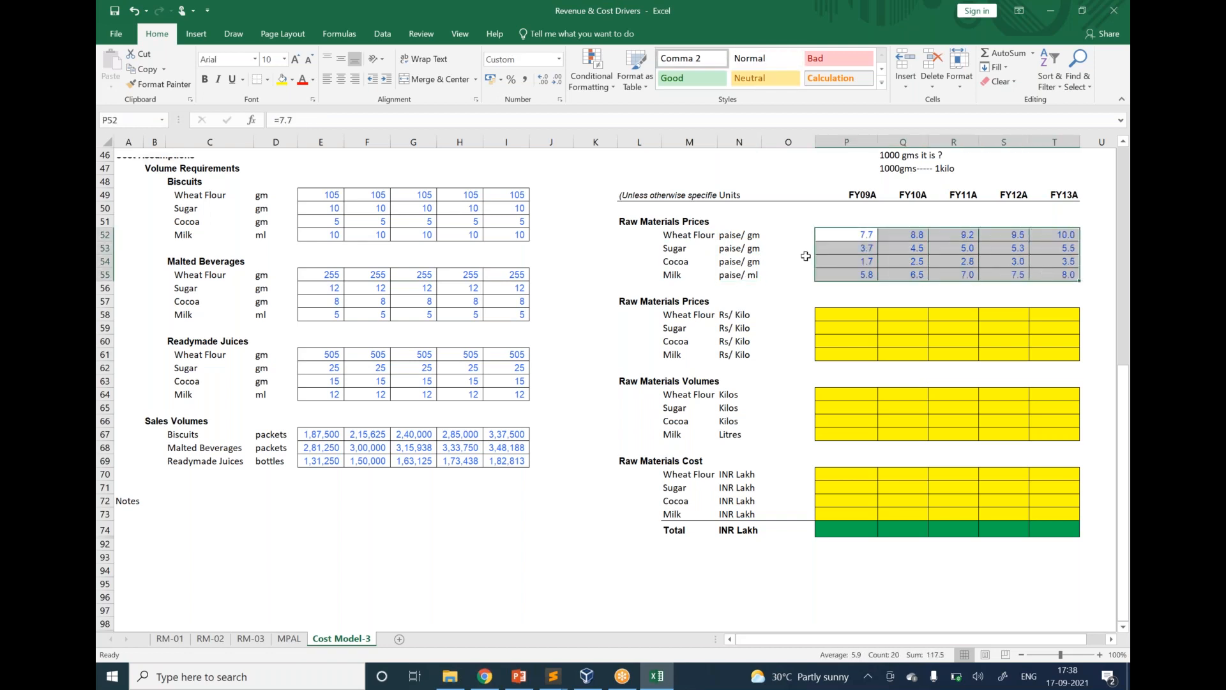
drag(854, 238, 1065, 277)
click(1050, 285)
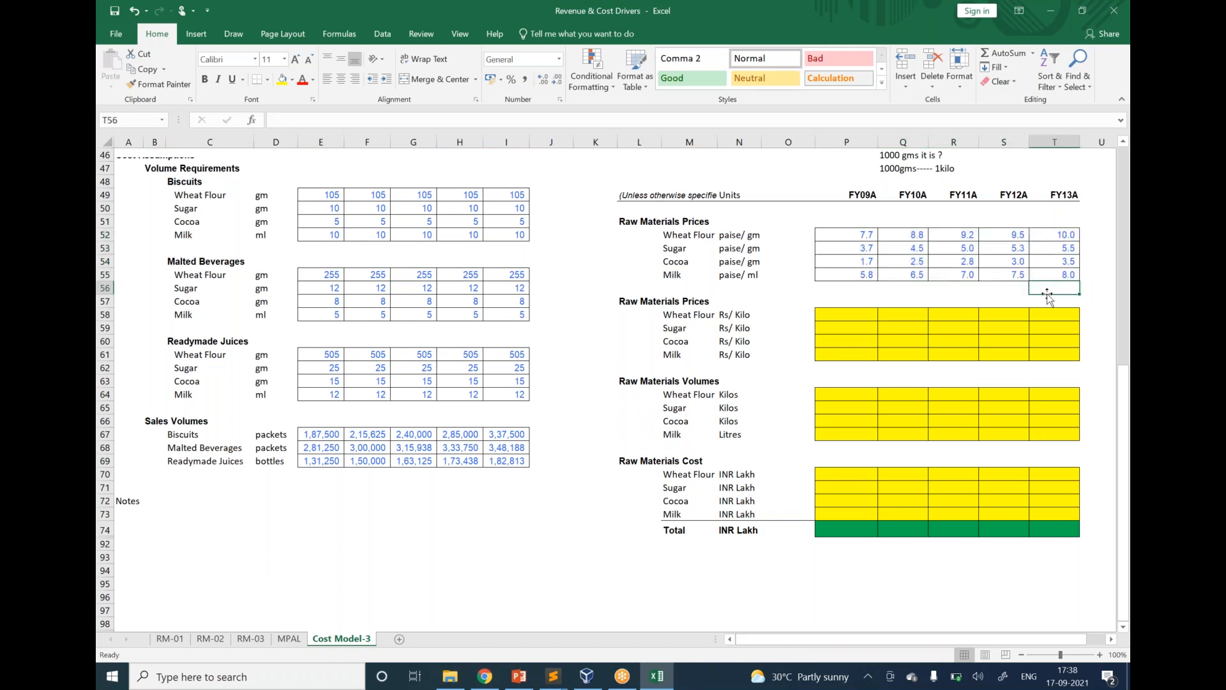
mouse_move(850, 236)
mouse_down()
mouse_move(852, 265)
mouse_move(1054, 278)
mouse_move(1057, 288)
mouse_up()
click(690, 572)
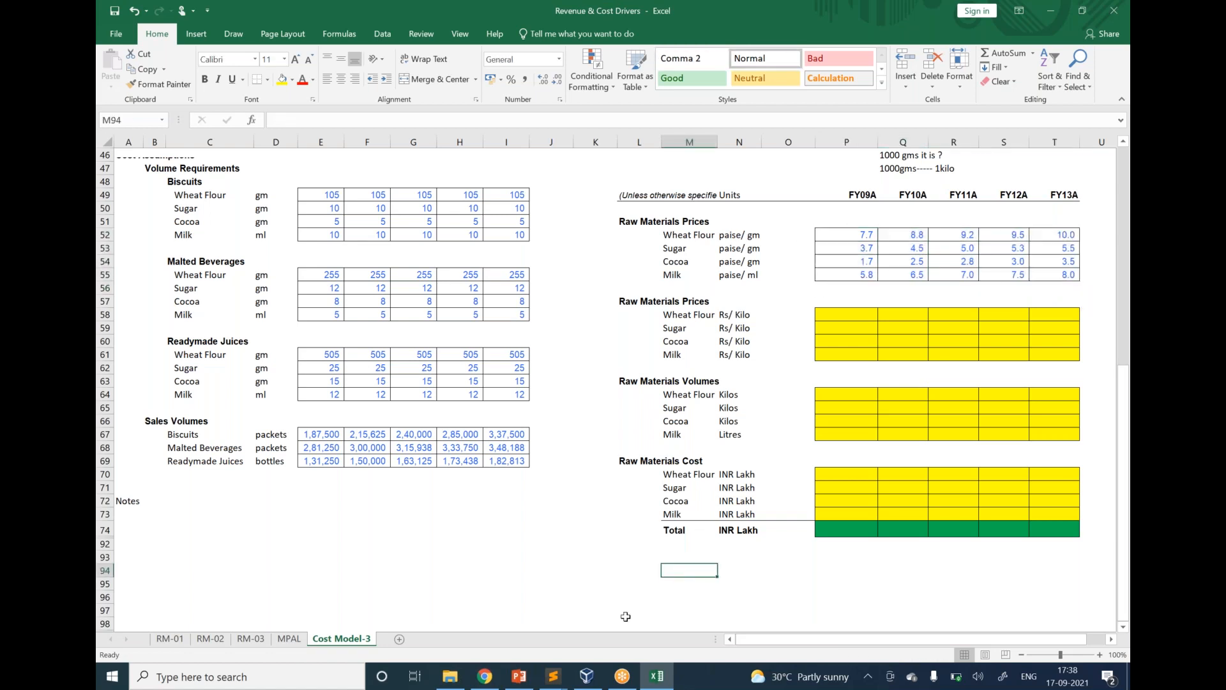
Switch to the Sublime Text revenue notes and add the line "how much of quantity i need" below the cost drivers, after several blank lines.
mouse_move(554, 676)
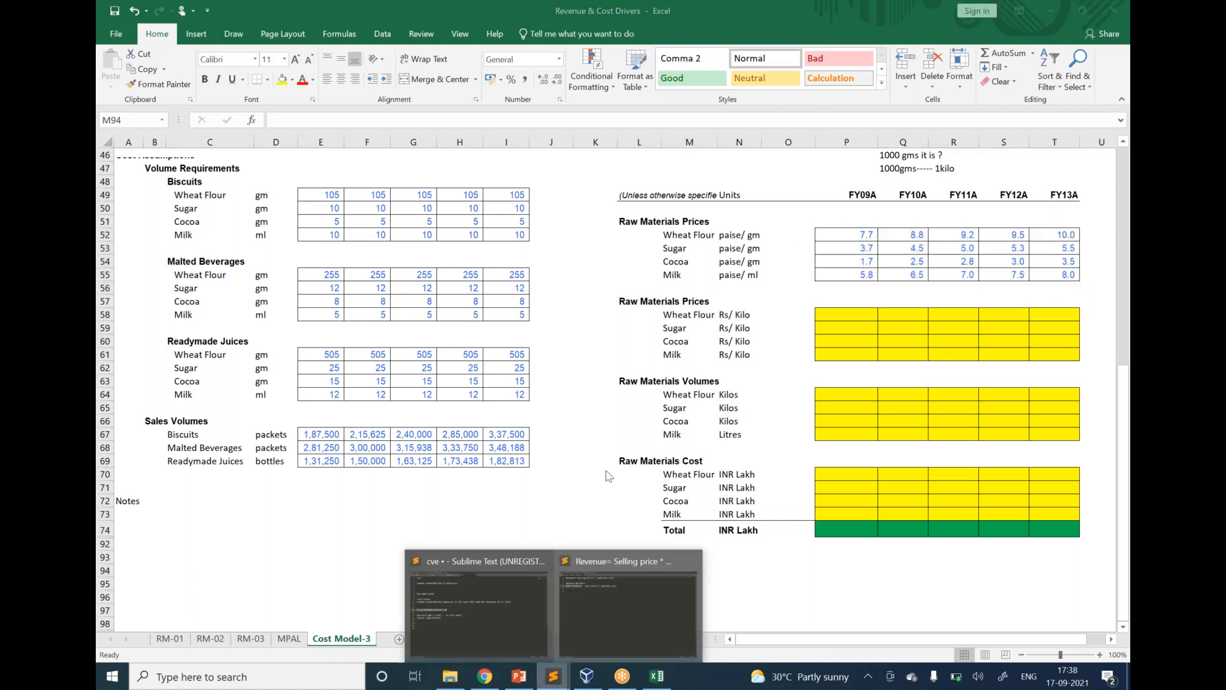
click(607, 589)
click(536, 152)
key(Return)
key(Return)
key(Return)
key(Return)
text(how mu)
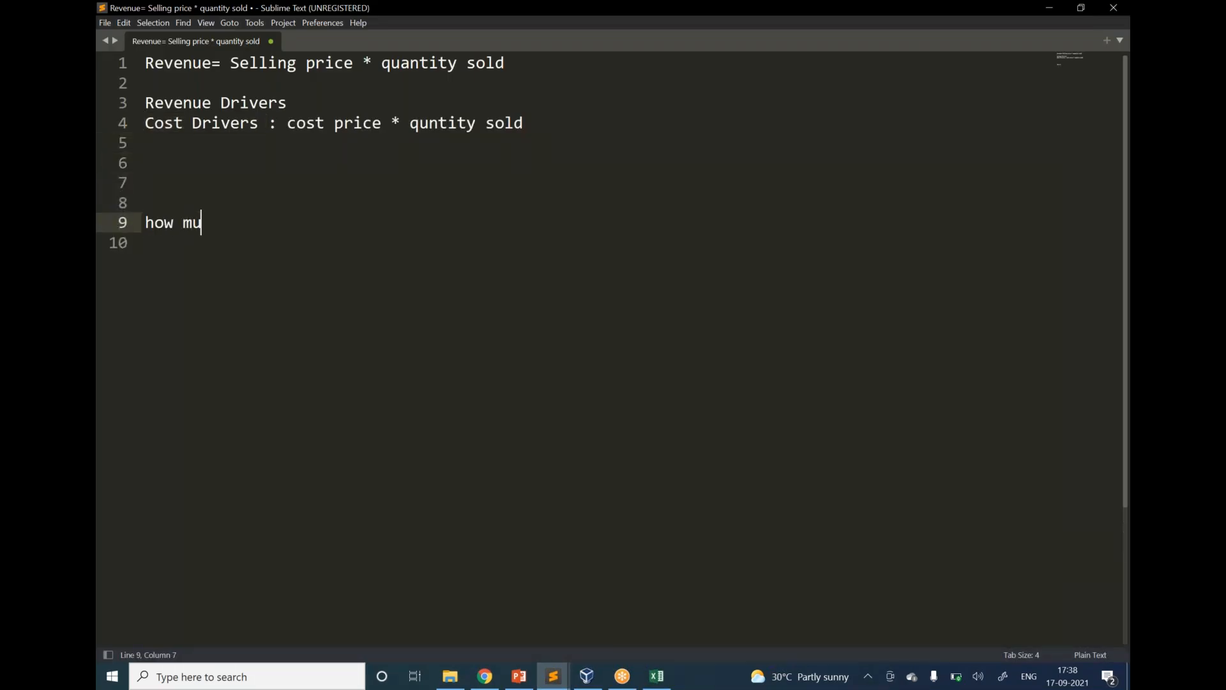
text(ch of quan)
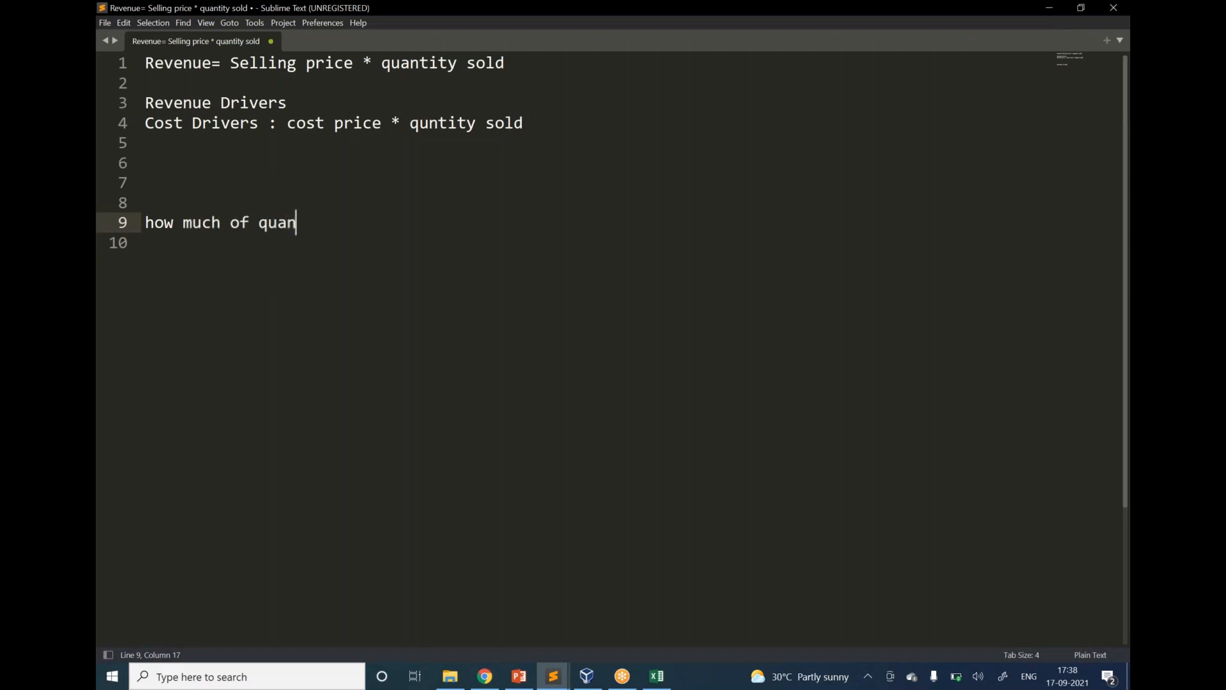
text(tity i need)
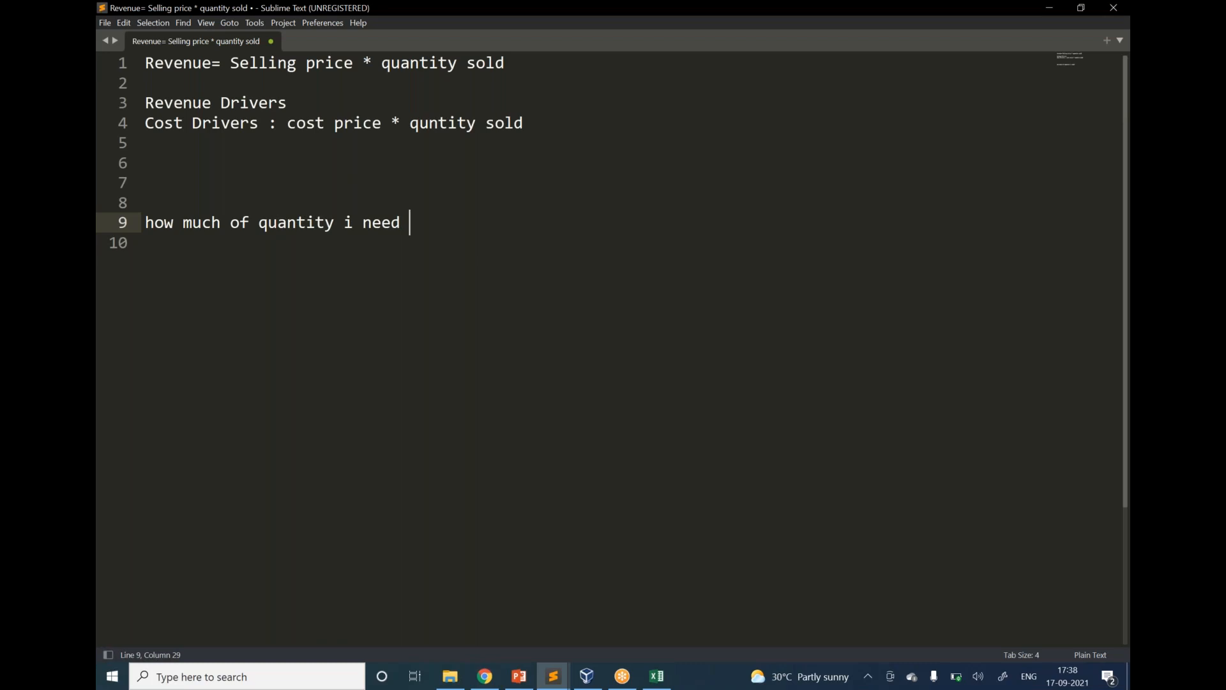
Add the line "i will know how much of sugar,coca,milk,wheat flour.....", checking the material names in the Excel cost sheet.
key(Return)
text(i wil)
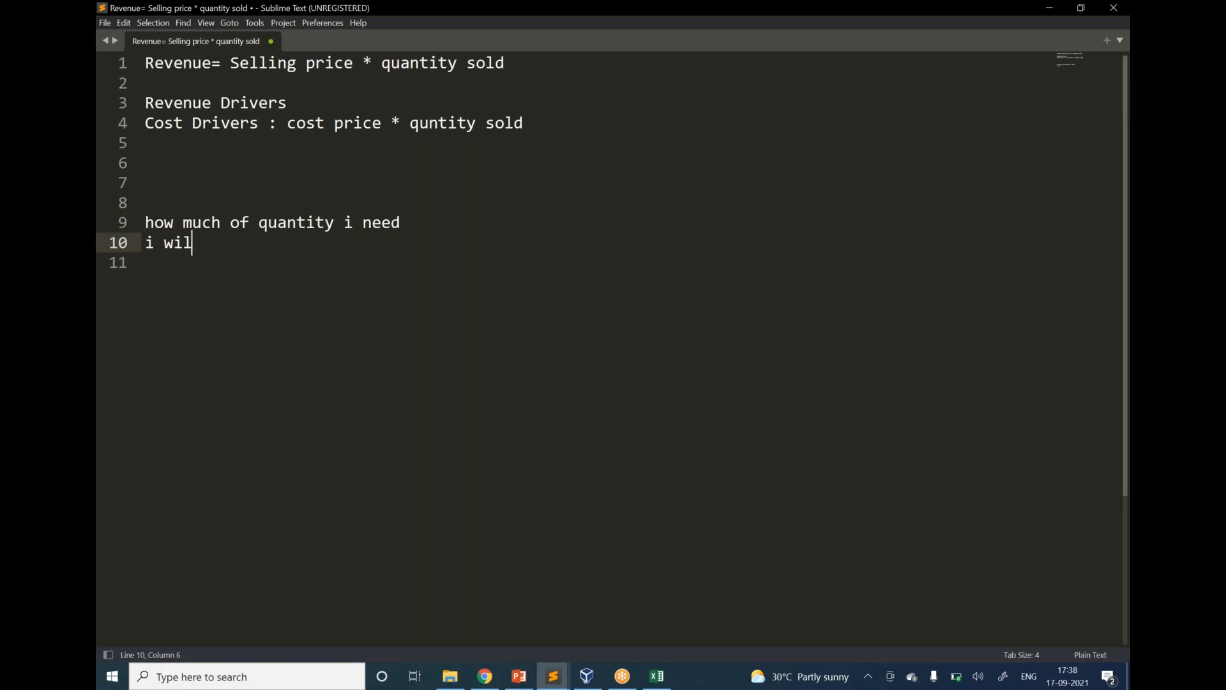
text(l know how m)
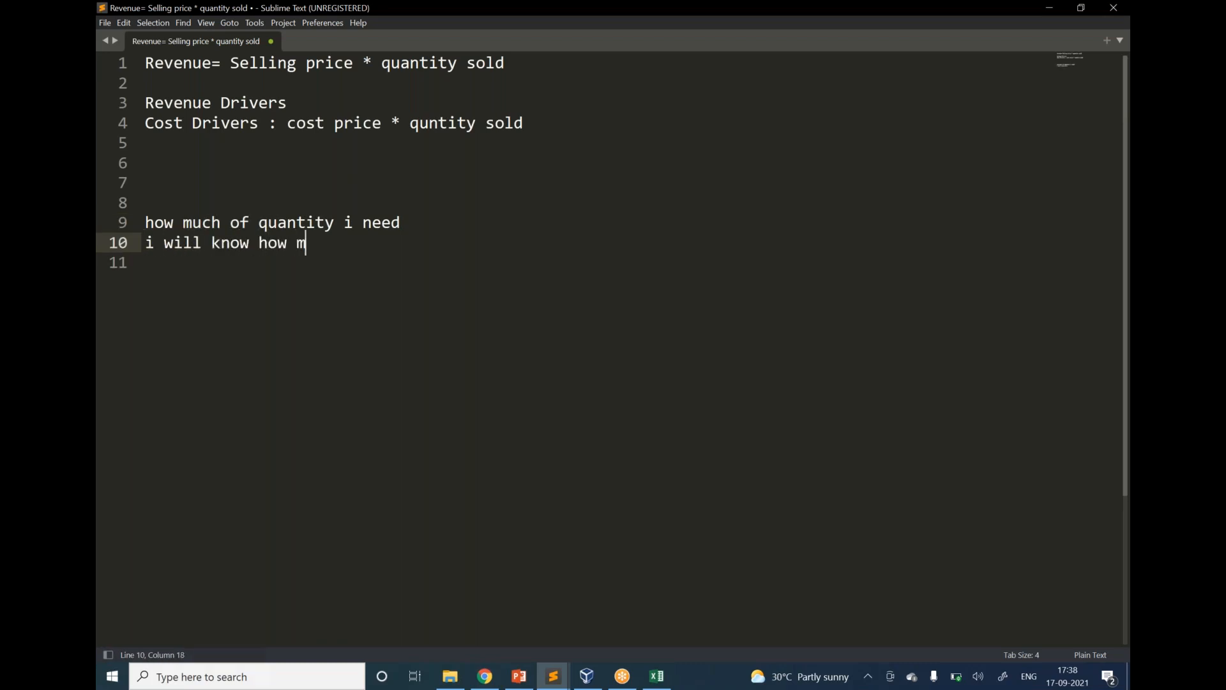
text(uch of sugar,coca,)
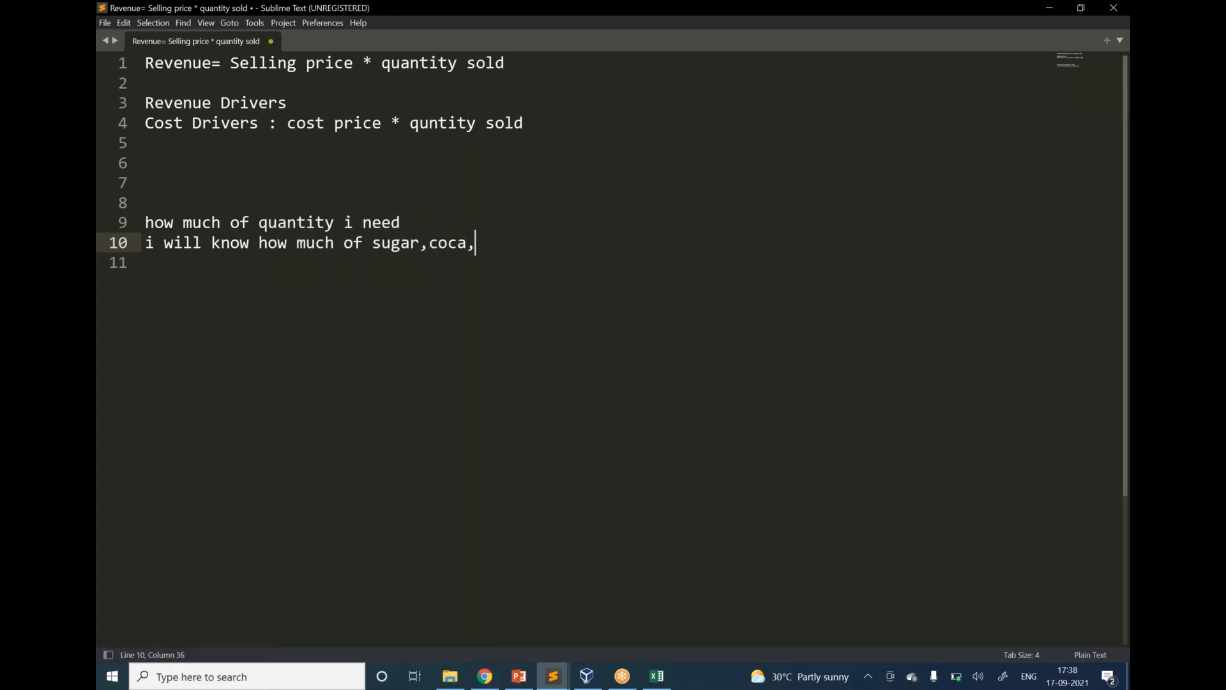
key(alt+Tab)
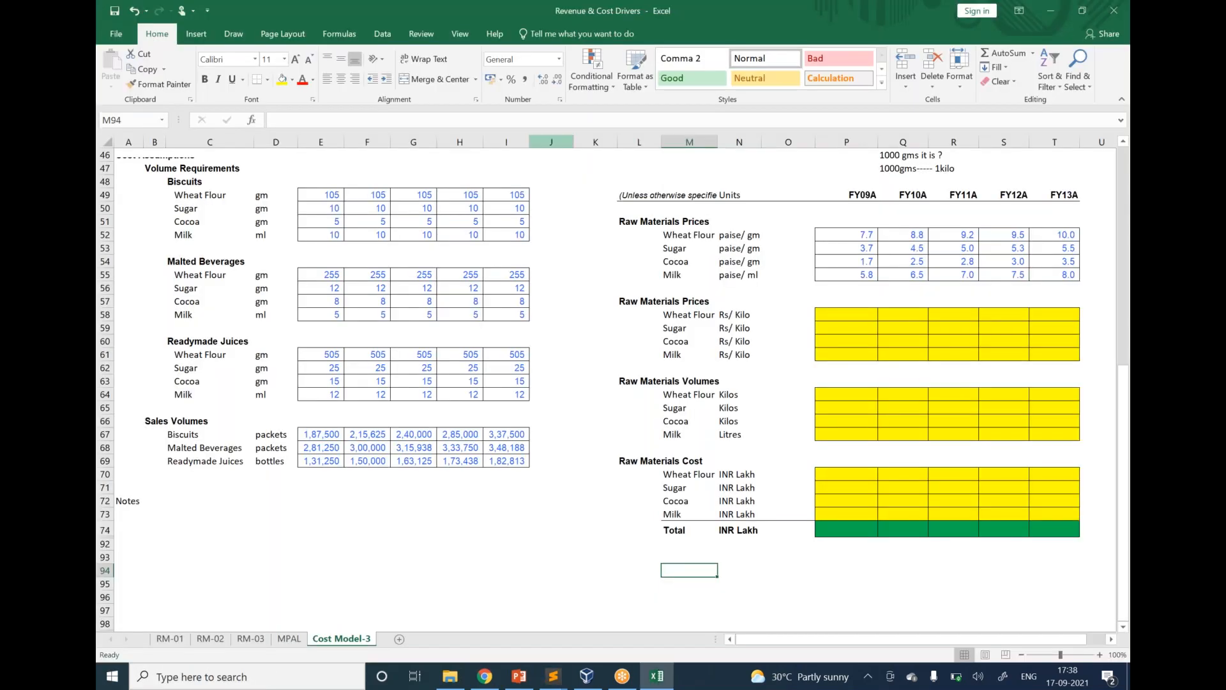
key(alt+Tab)
text(lk)
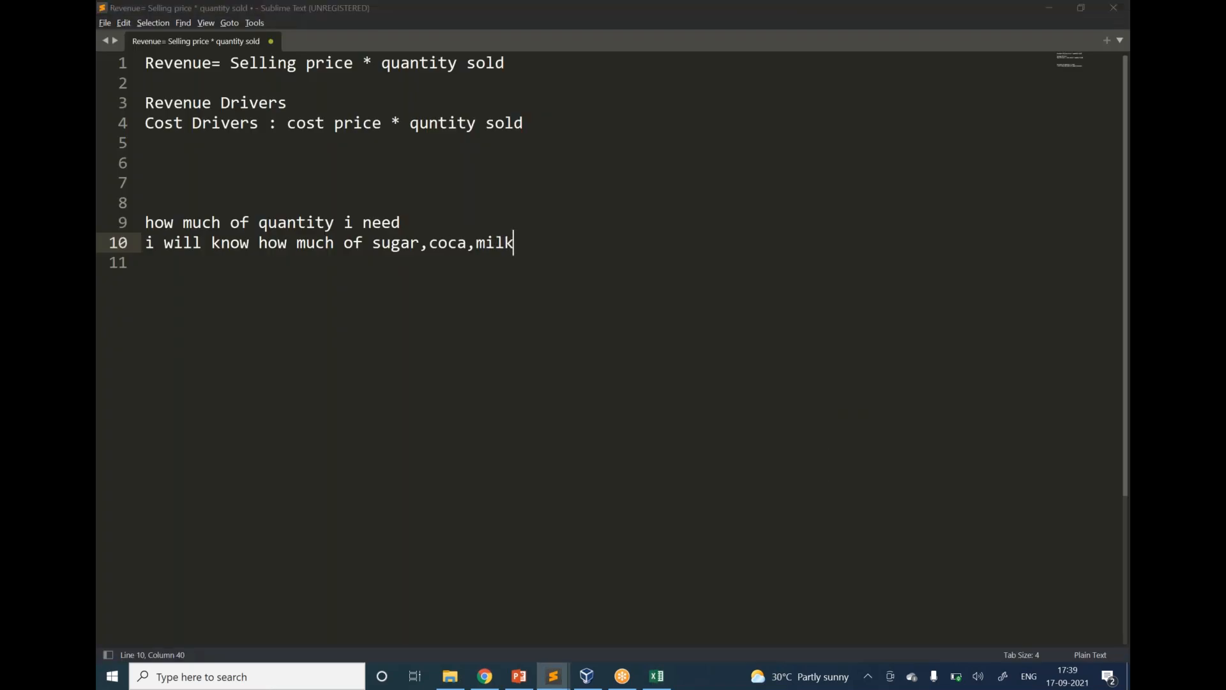
key(alt+Tab)
key(alt+Tab)
text(wh)
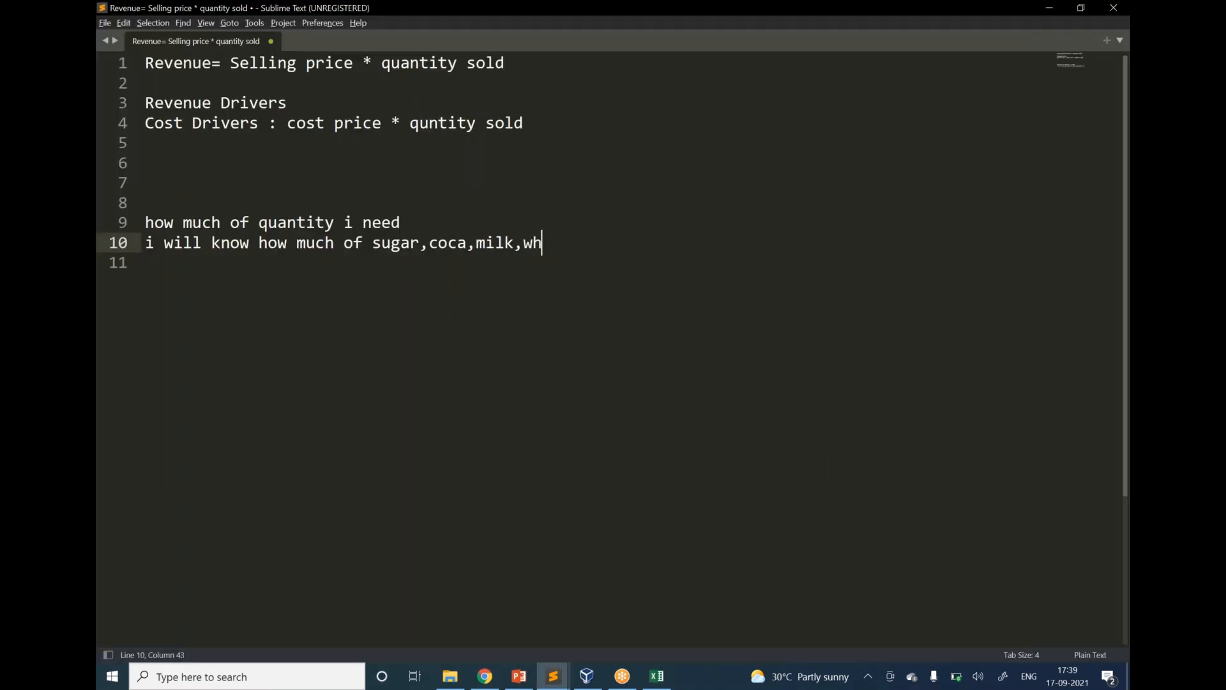
text(eat flour.)
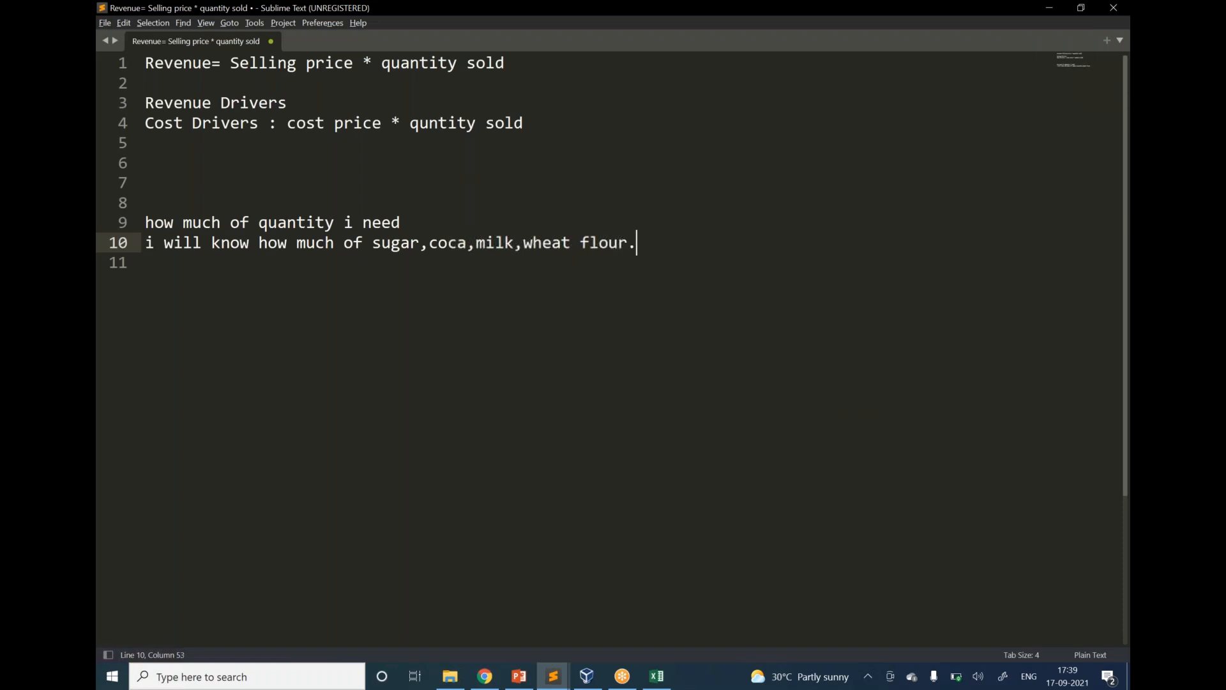
text(....)
key(Return)
key(Return)
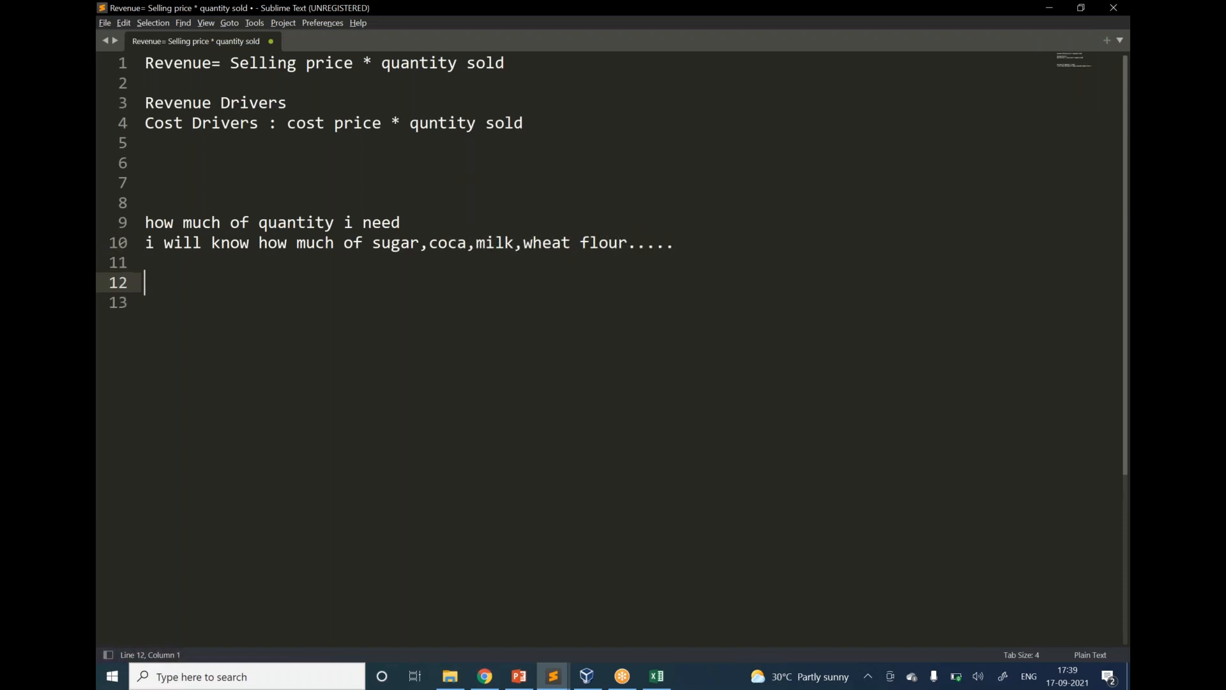
Write the question "to make what?" below the raw materials line and leave a blank line after it.
text(to make what?)
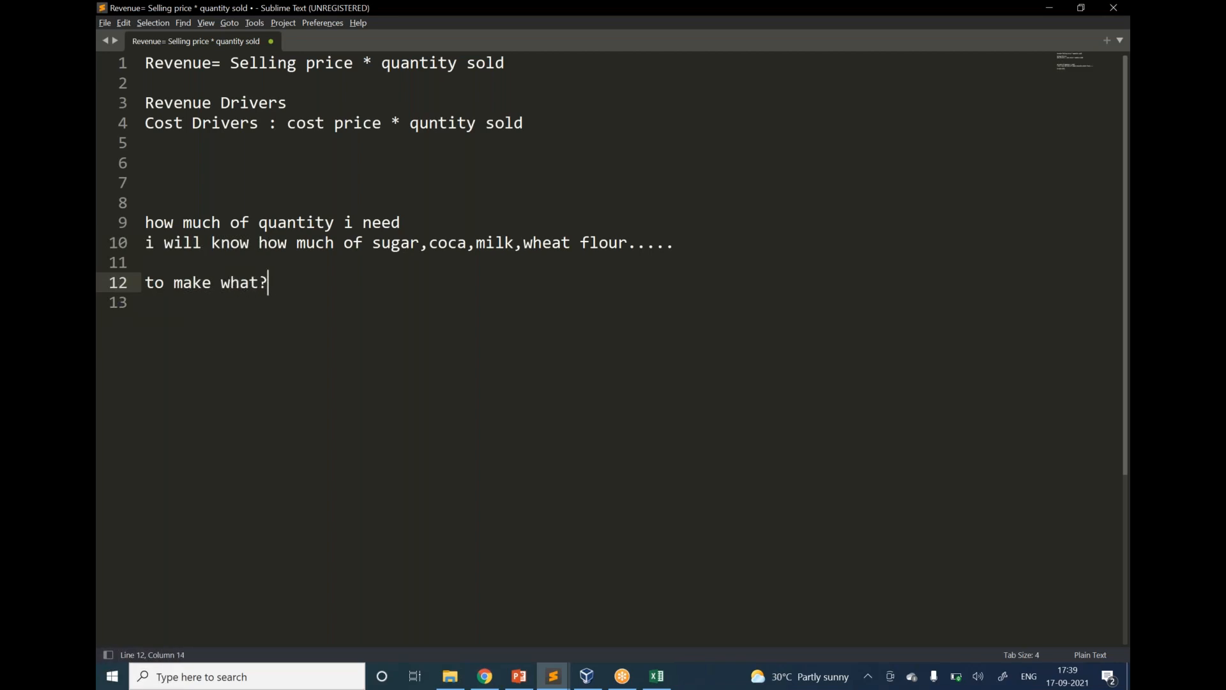
key(Return)
key(Return)
Look up the products under Sales Volumes in Excel and list "Buscuits" and "malted beverages" in the Sublime Text notes.
key(alt+Tab)
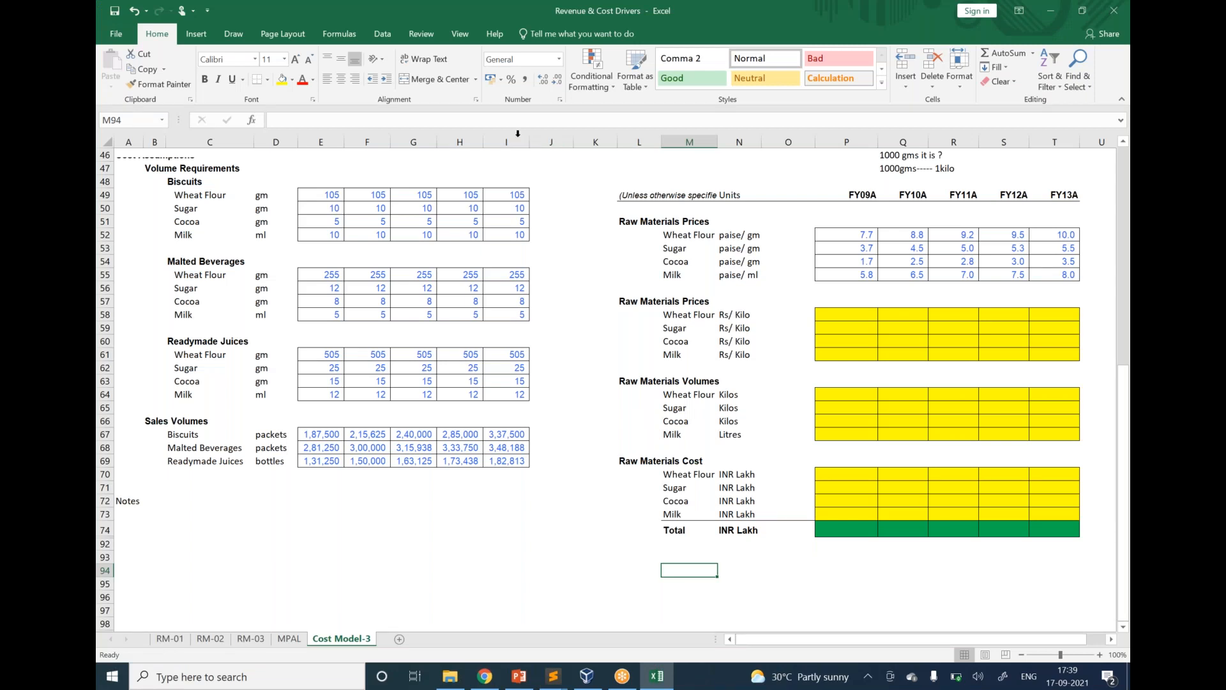
drag(189, 437, 188, 450)
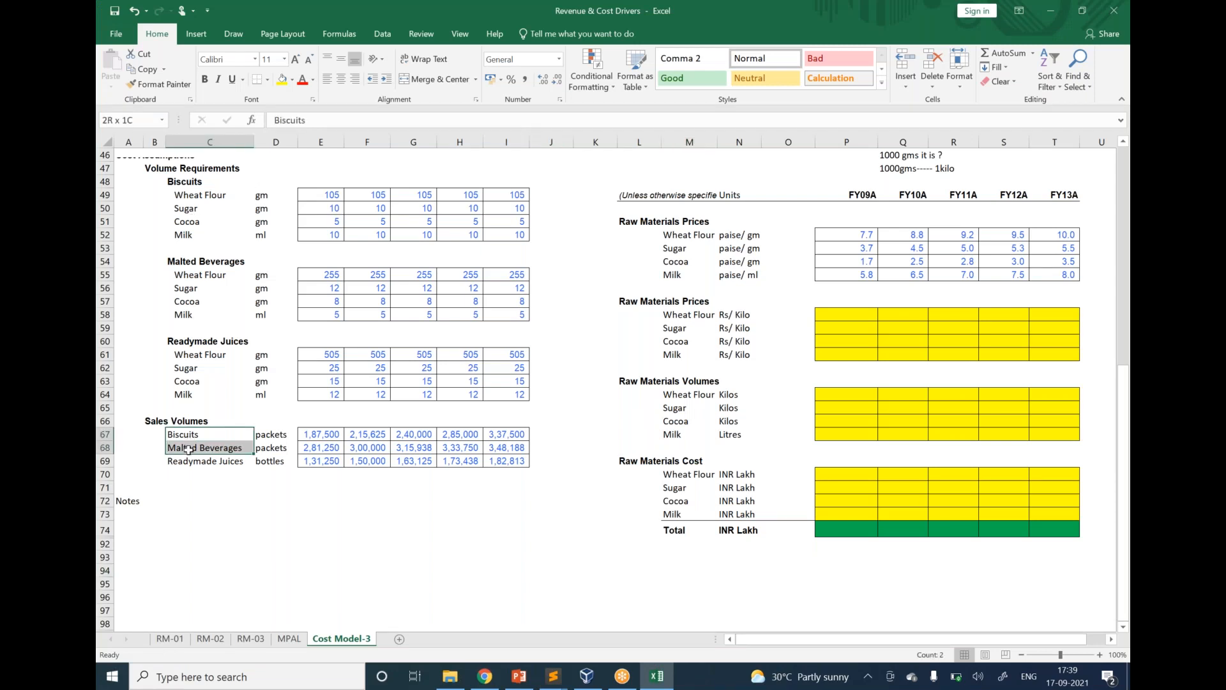
key(alt+Tab)
text(Buscuits)
key(Return)
key(alt+Tab)
key(alt+Tab)
text(malted beverages)
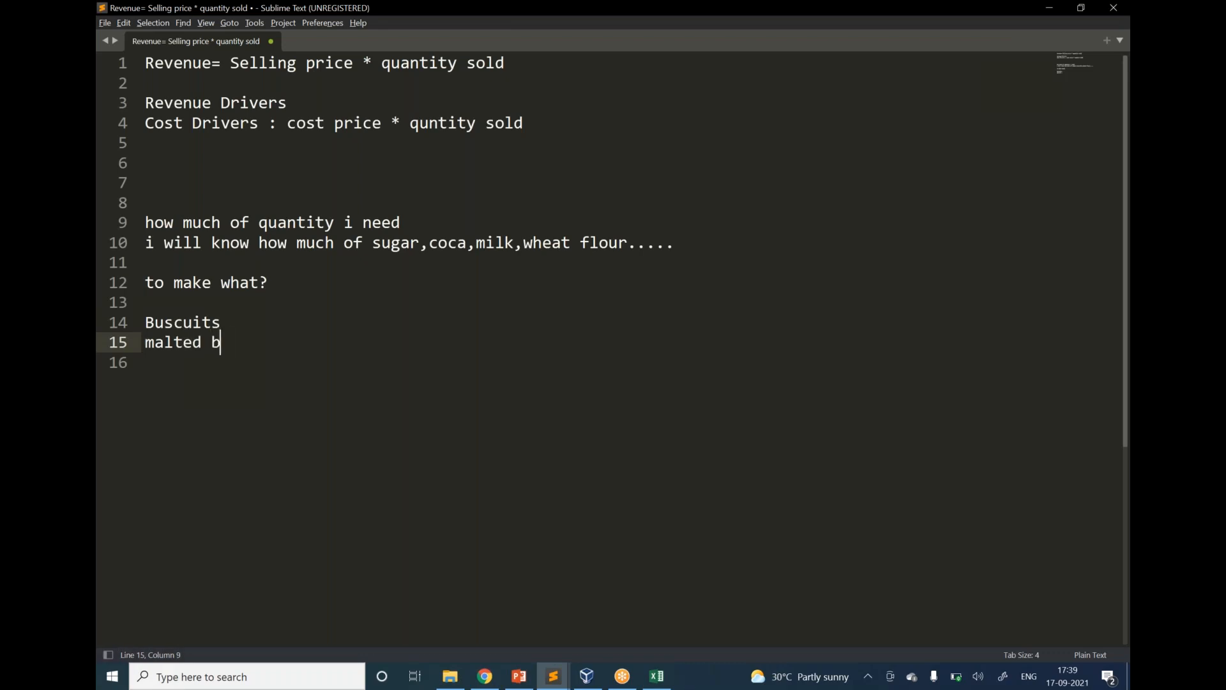
key(Return)
Check the third product in the Excel sheet and add "ready made juices" to the product list in the Sublime Text notes.
key(alt+Tab)
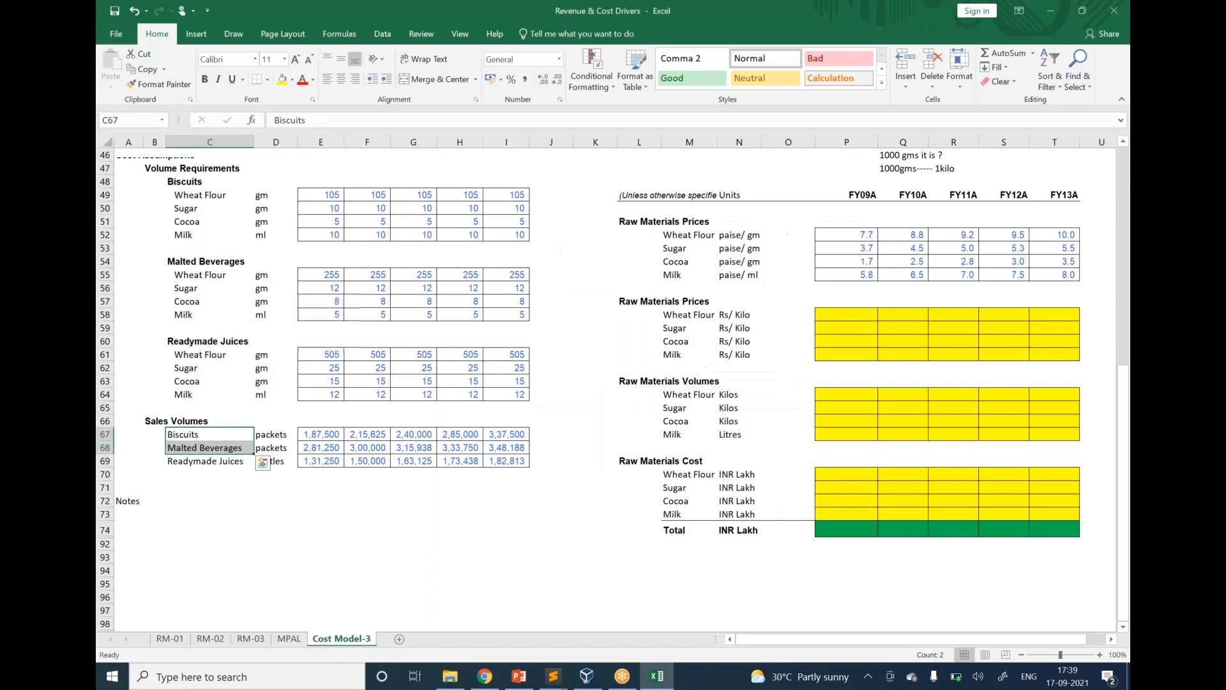
key(alt+Tab)
text(rad)
key(BackSpace)
key(BackSpace)
text(eay)
key(BackSpace)
text(dy made h)
text(i)
key(BackSpace)
key(BackSpace)
text(h)
key(BackSpace)
text(juicwes)
key(BackSpace)
key(BackSpace)
key(BackSpace)
text(es)
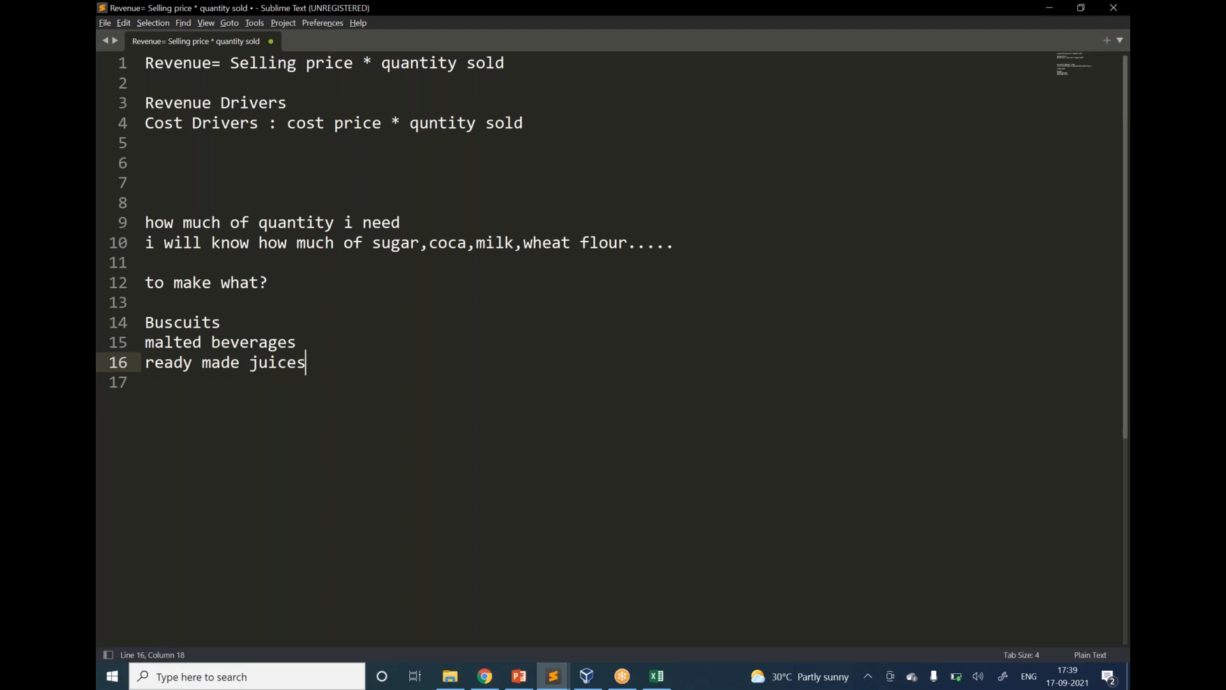
Review the raw materials named in the notes and the three products listed under "to make what?".
click(399, 246)
click(438, 243)
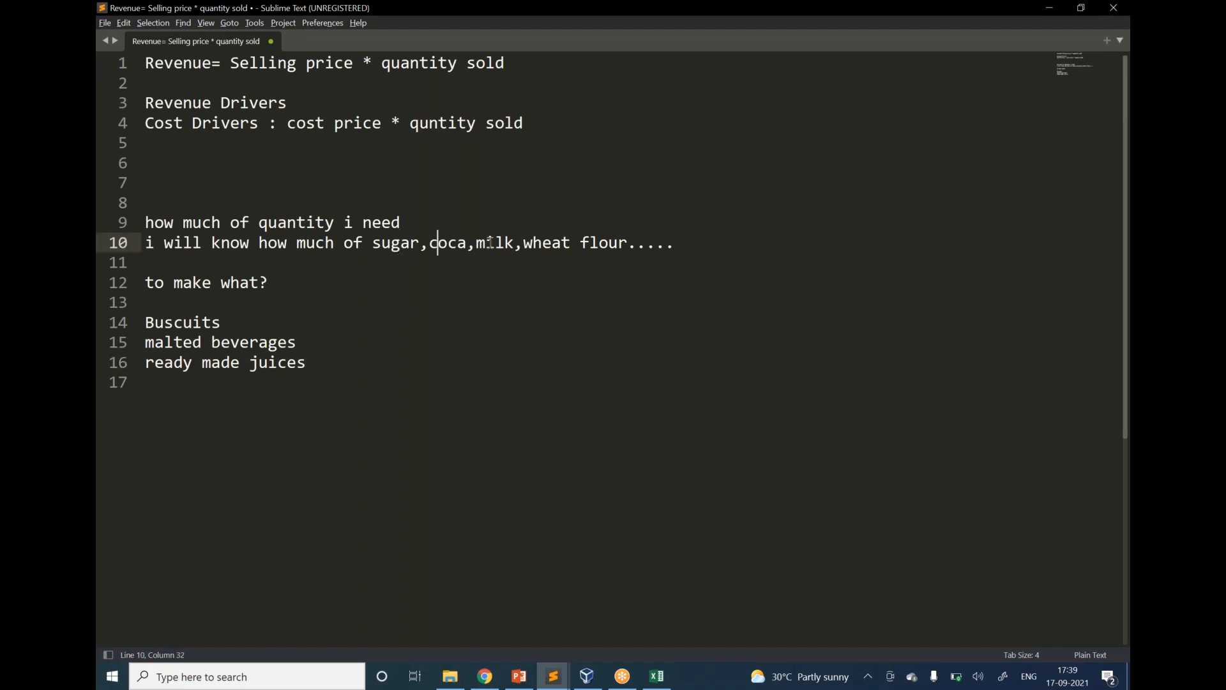
drag(630, 243, 375, 249)
click(223, 326)
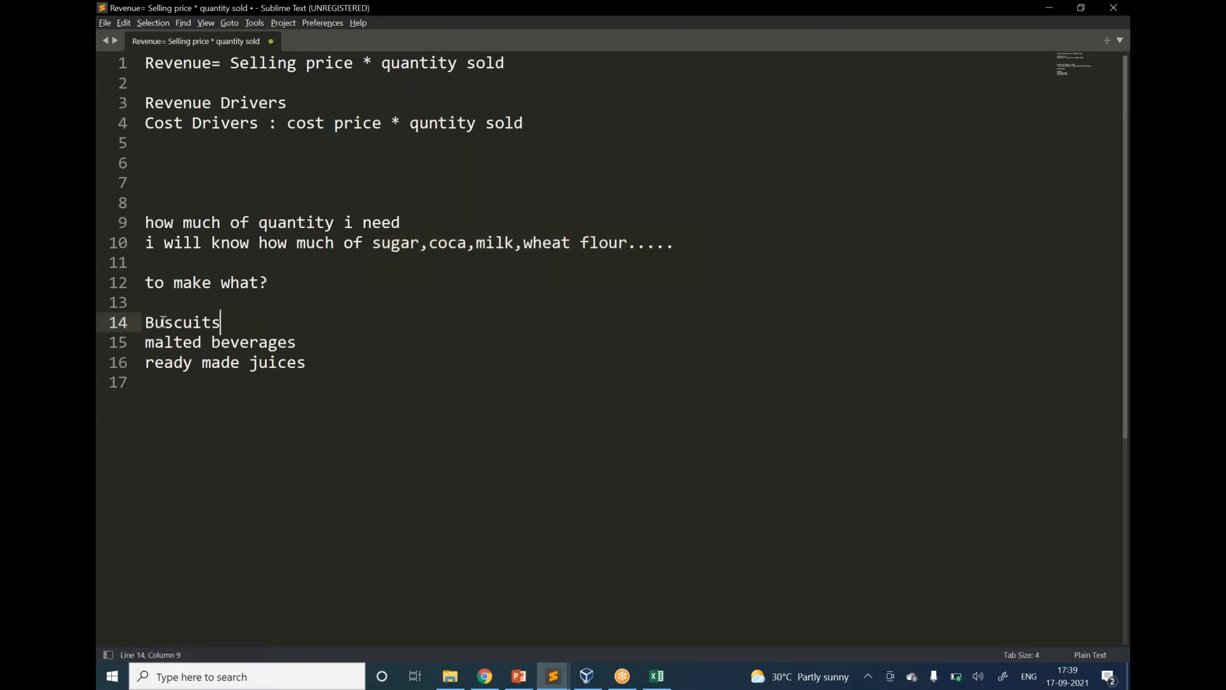
key(shift+Home)
drag(308, 339, 139, 348)
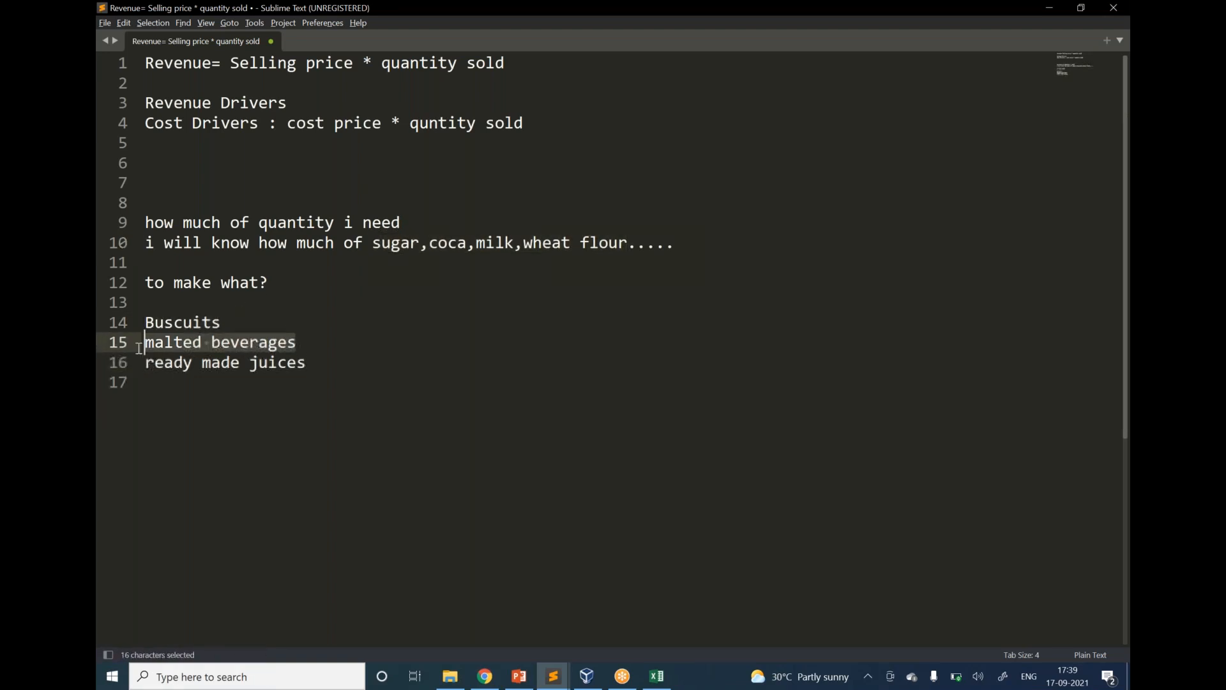
drag(313, 373, 134, 370)
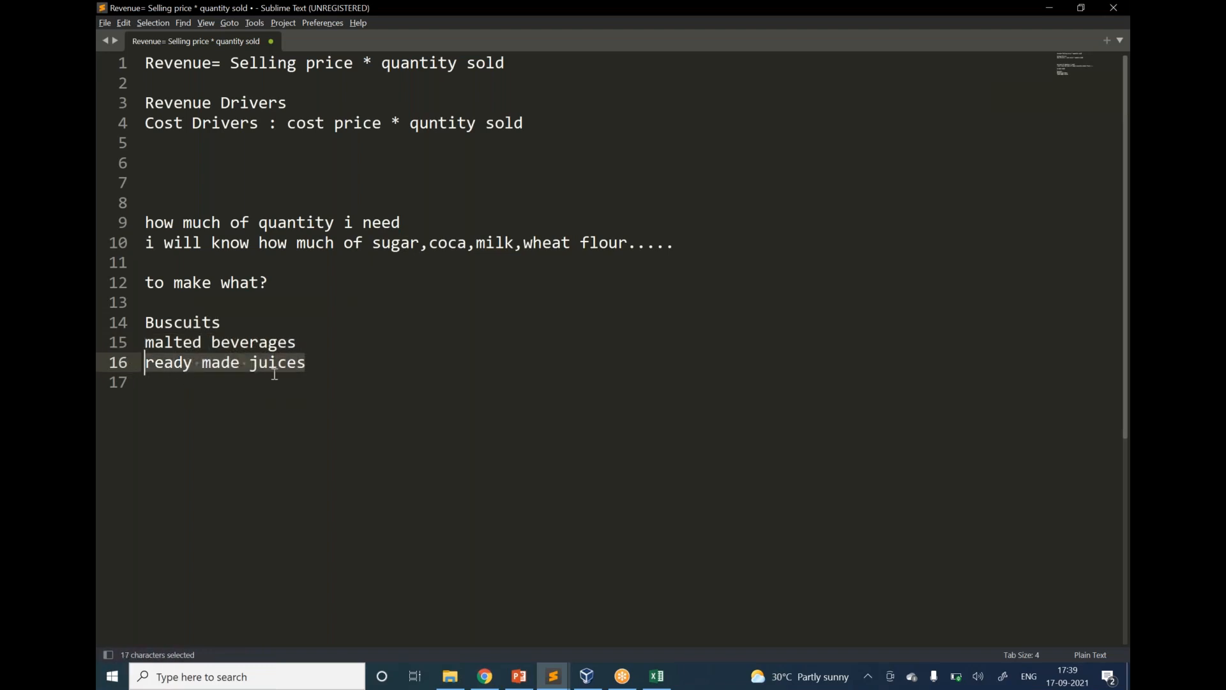
Add blank lines below "ready made juices" at the end of the notes.
click(351, 359)
key(Return)
key(Return)
key(Return)
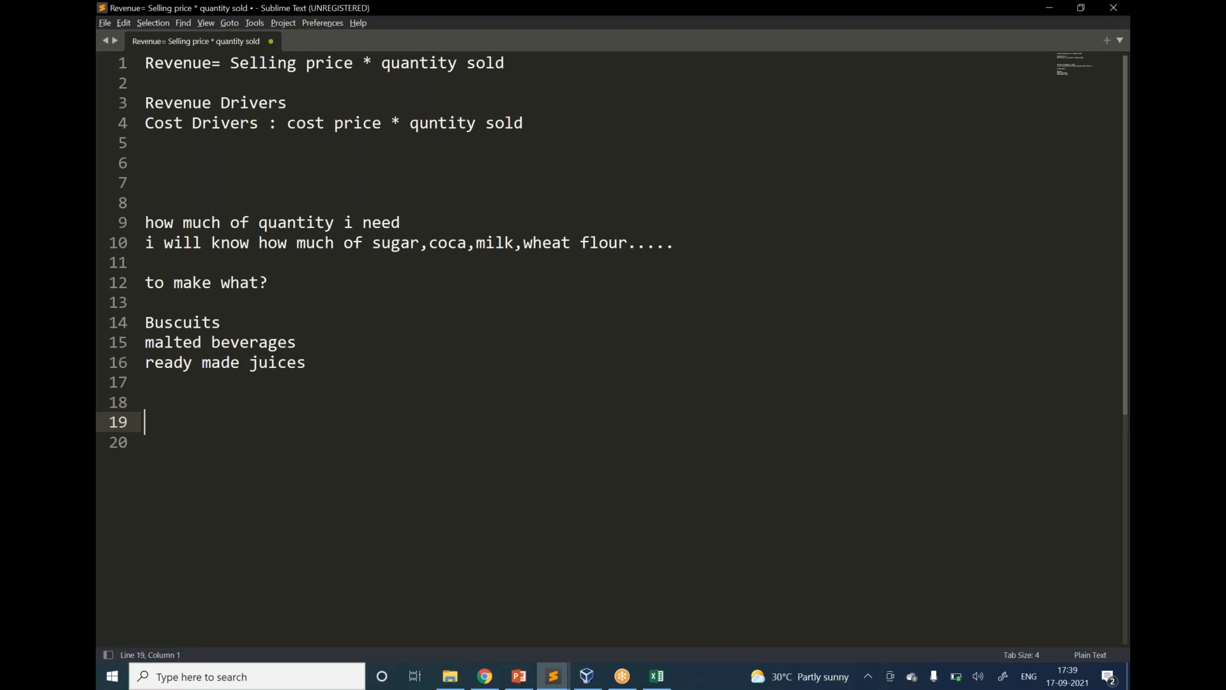
Switch to Excel and examine the first-year Sales Volumes for Biscuits, Malted Beverages and Readymade Juices on Cost Model-3.
click(656, 676)
click(321, 556)
click(211, 433)
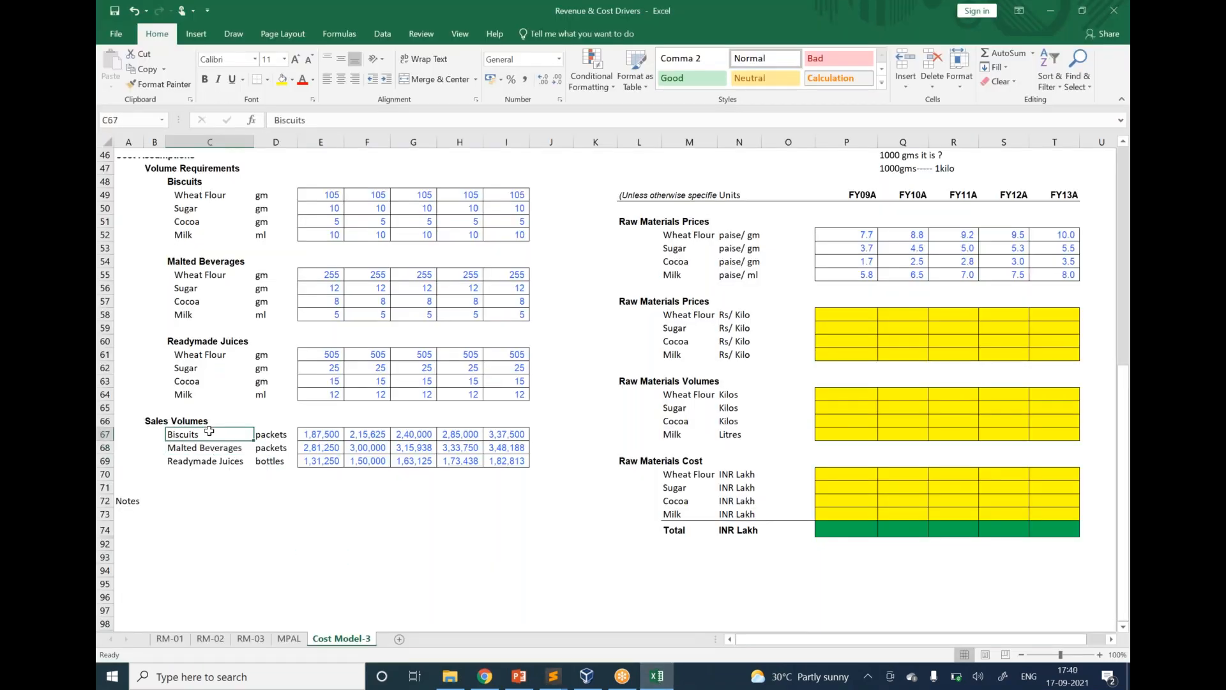
click(311, 433)
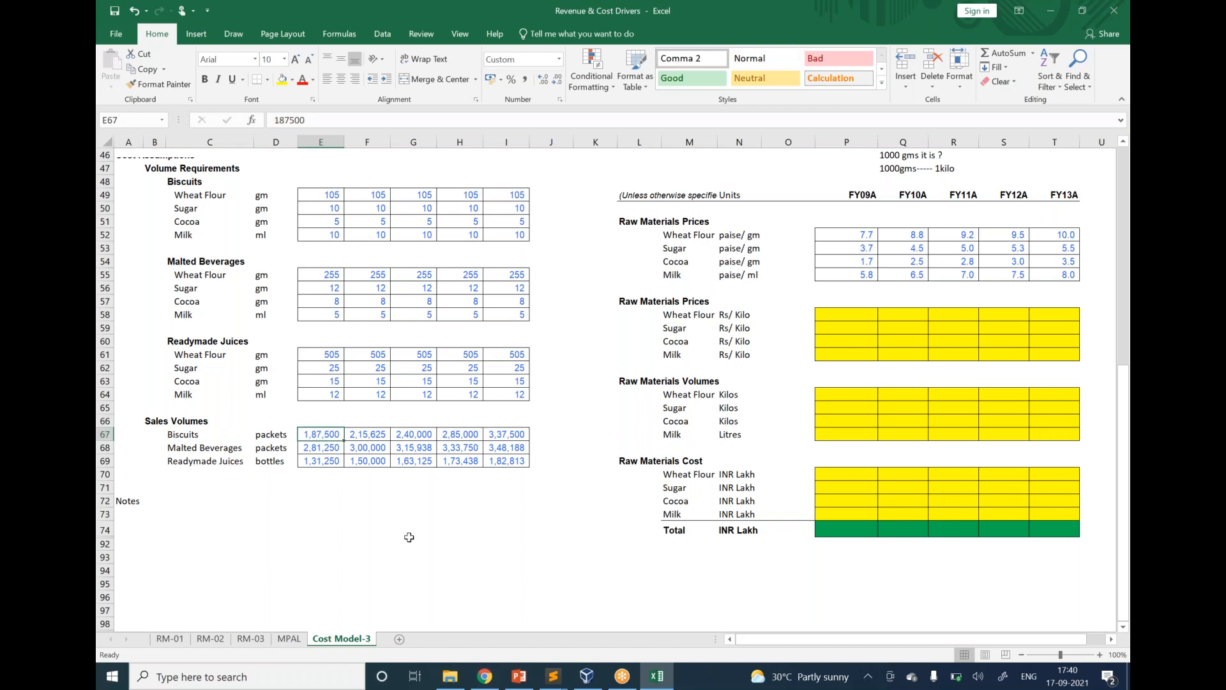
key(Down)
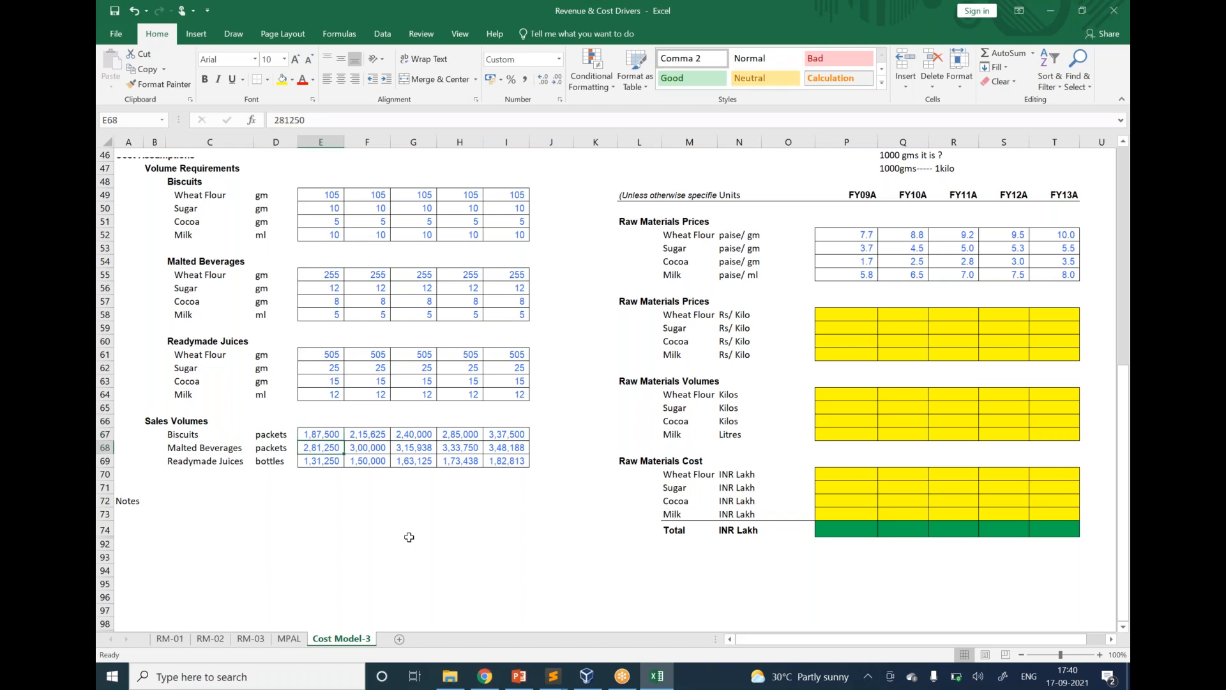
key(Down)
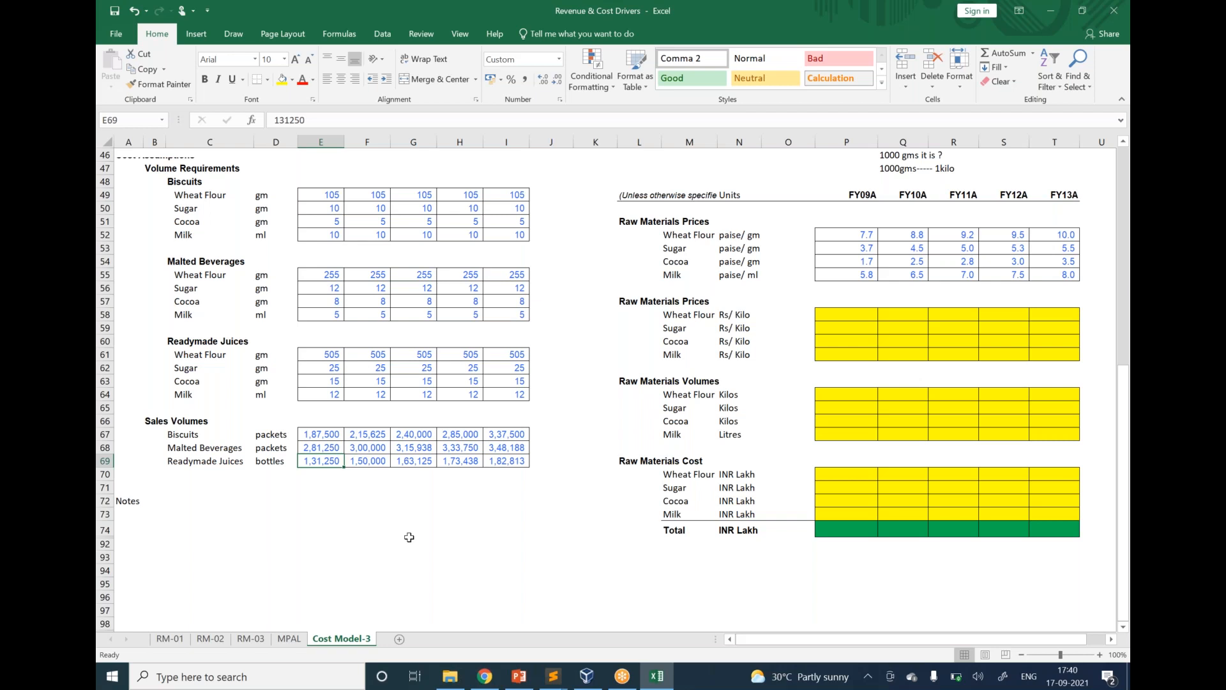
Write the note "to make 1 packet of biscuit" in D73 with "you need" in the cell below.
click(262, 511)
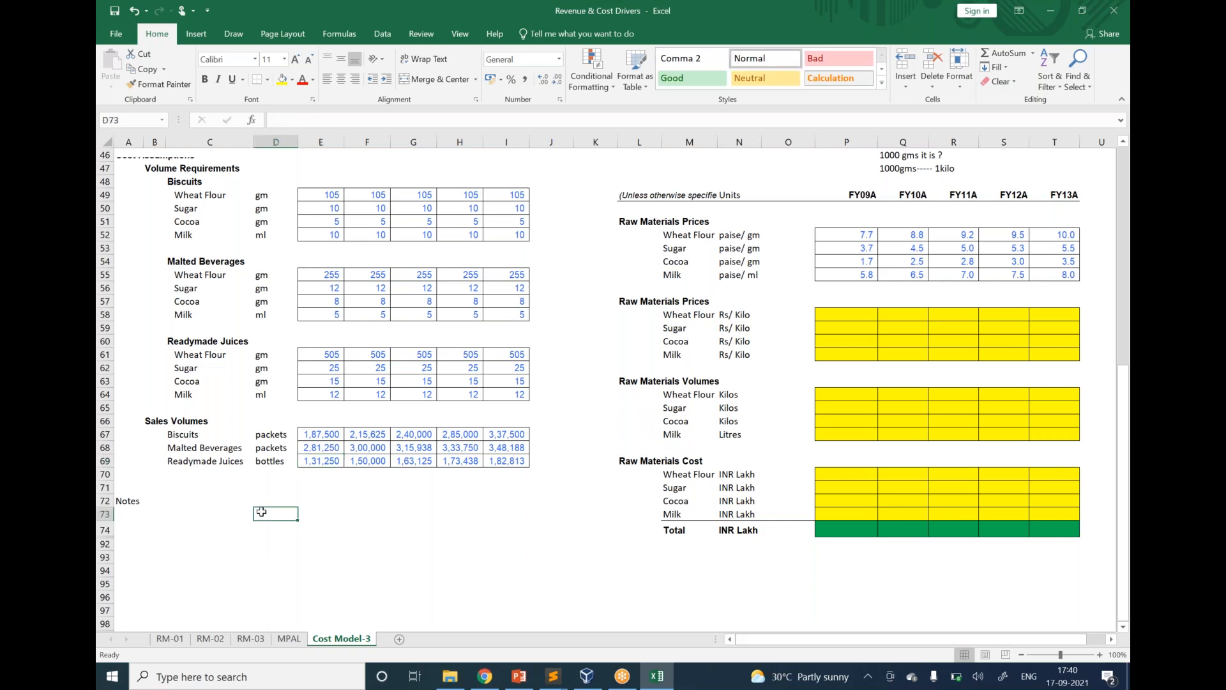
text(to make 1)
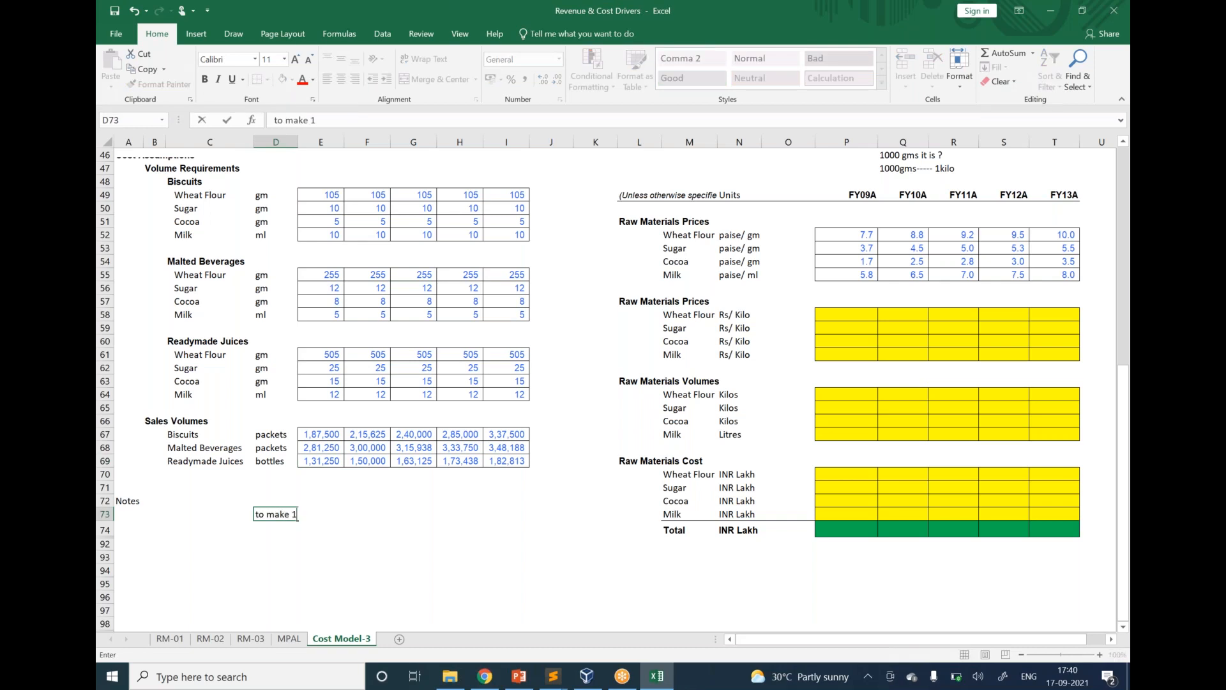
text( packet of bys)
key(BackSpace)
key(BackSpace)
key(F2)
key(Home)
key(Right)
text(u)
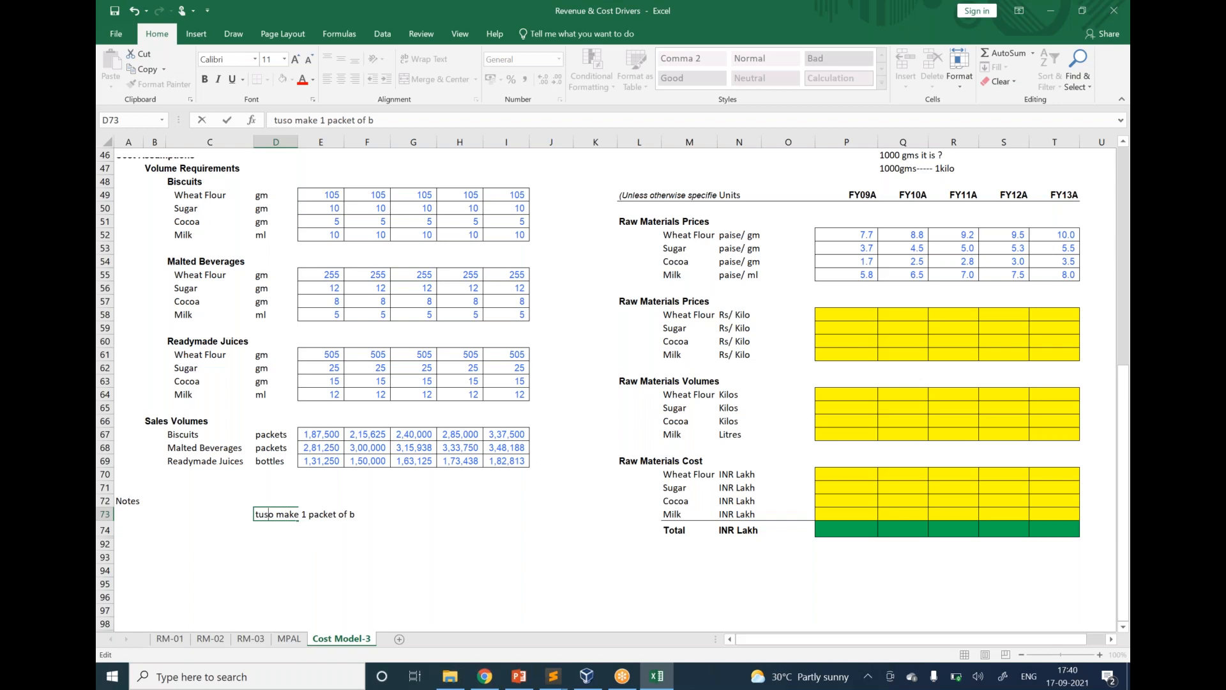
key(BackSpace)
key(BackSpace)
text(t)
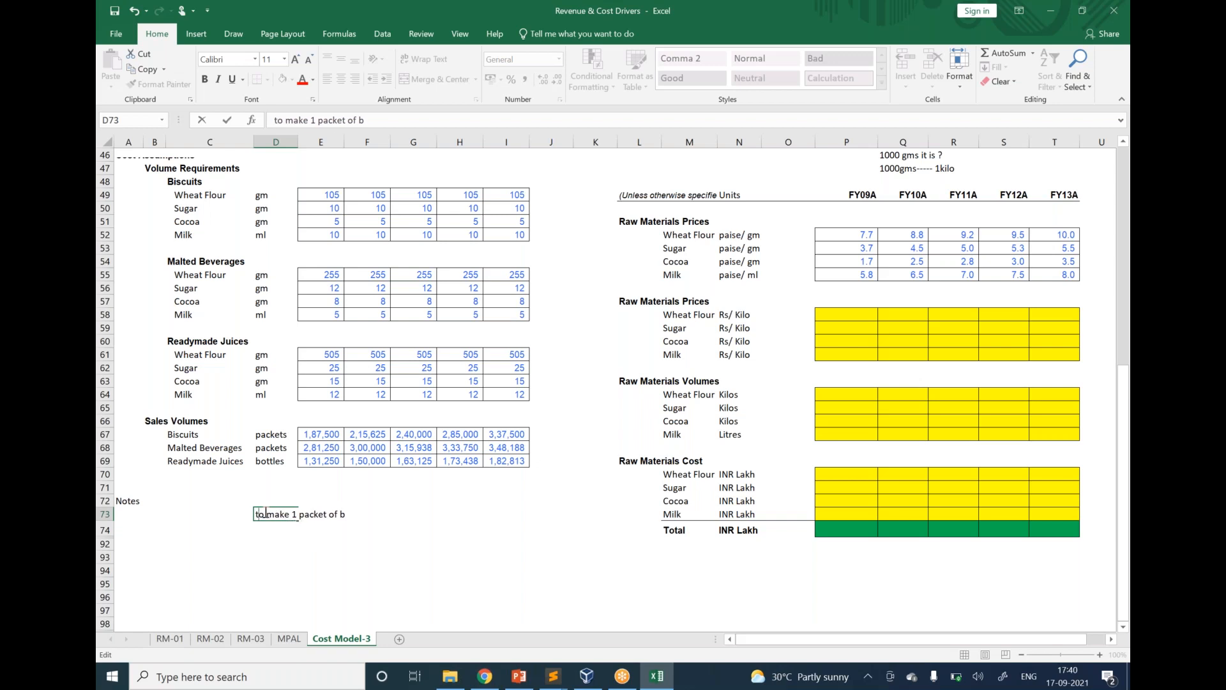
key(End)
text(iscuit)
key(ctrl+Return)
key(Return)
text(you need)
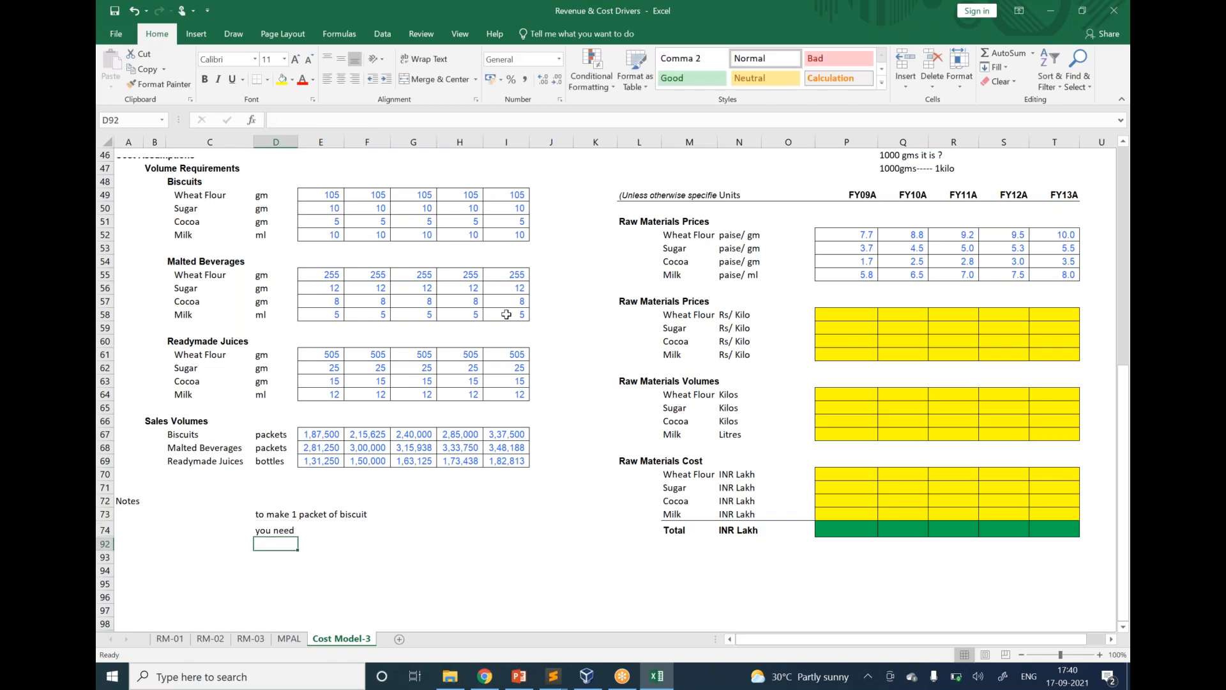
key(Return)
List "105 gms of wheat flour", "10 gm sugar", "cocoal 5 gms" and "milk 10 gms" in the cells below "you need".
text(105 gms of whe)
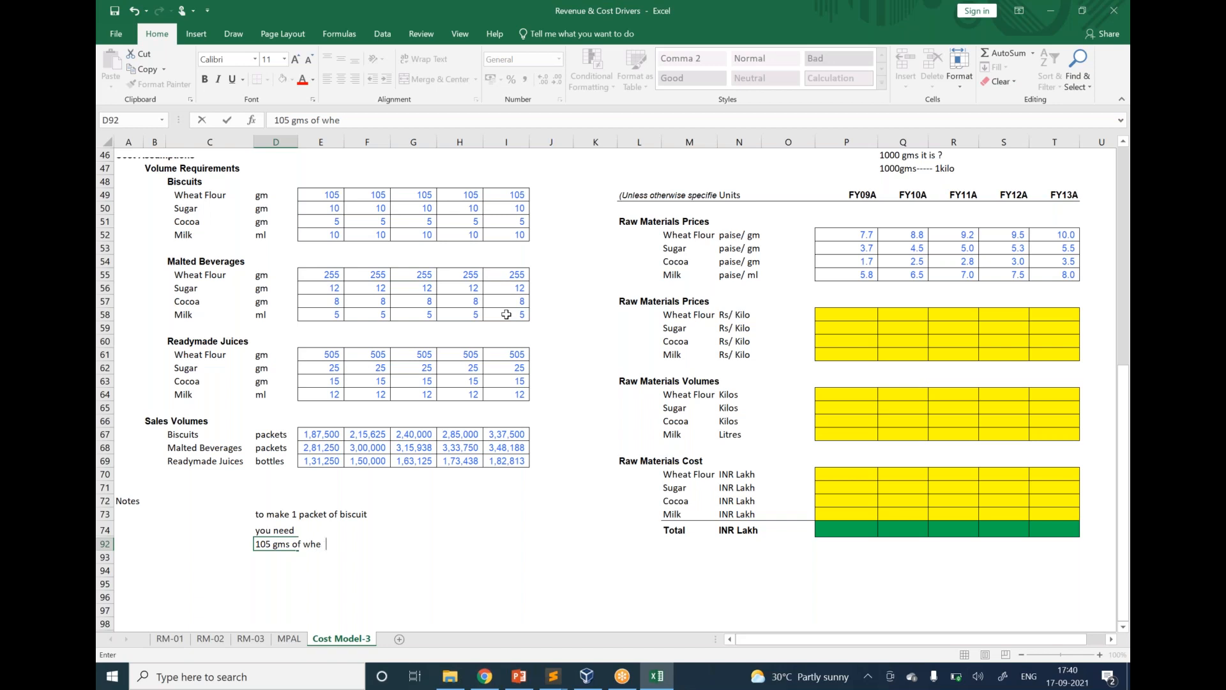
text(at flour)
key(Return)
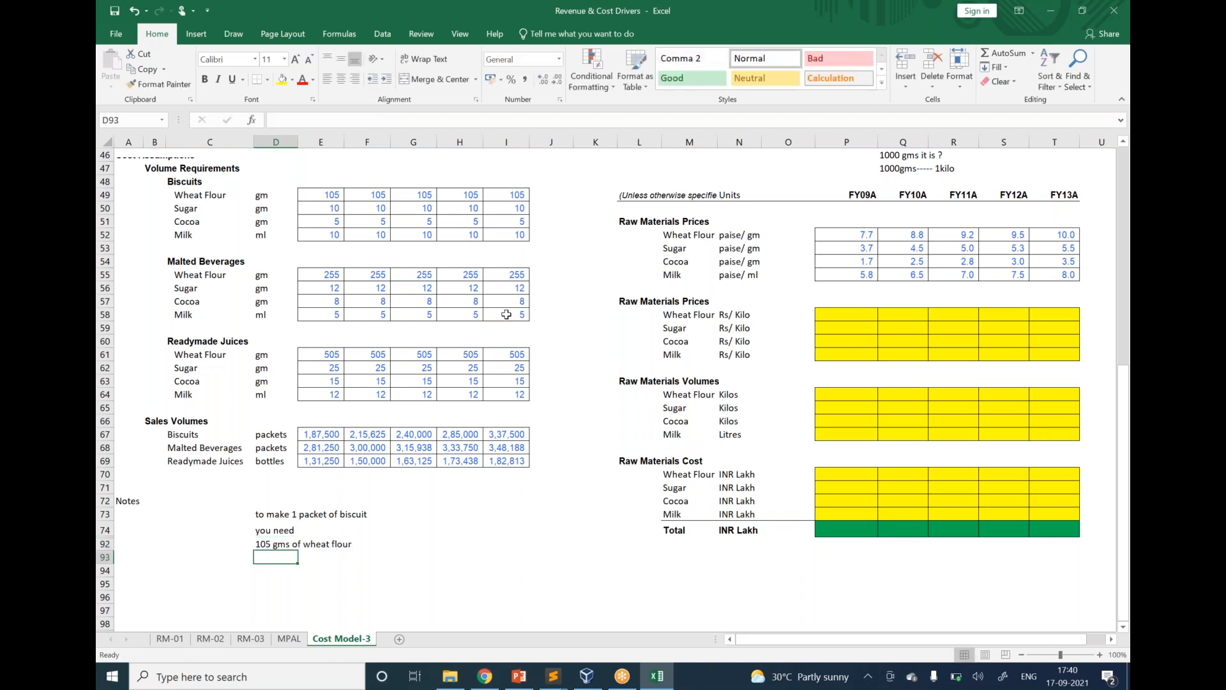
text(10)
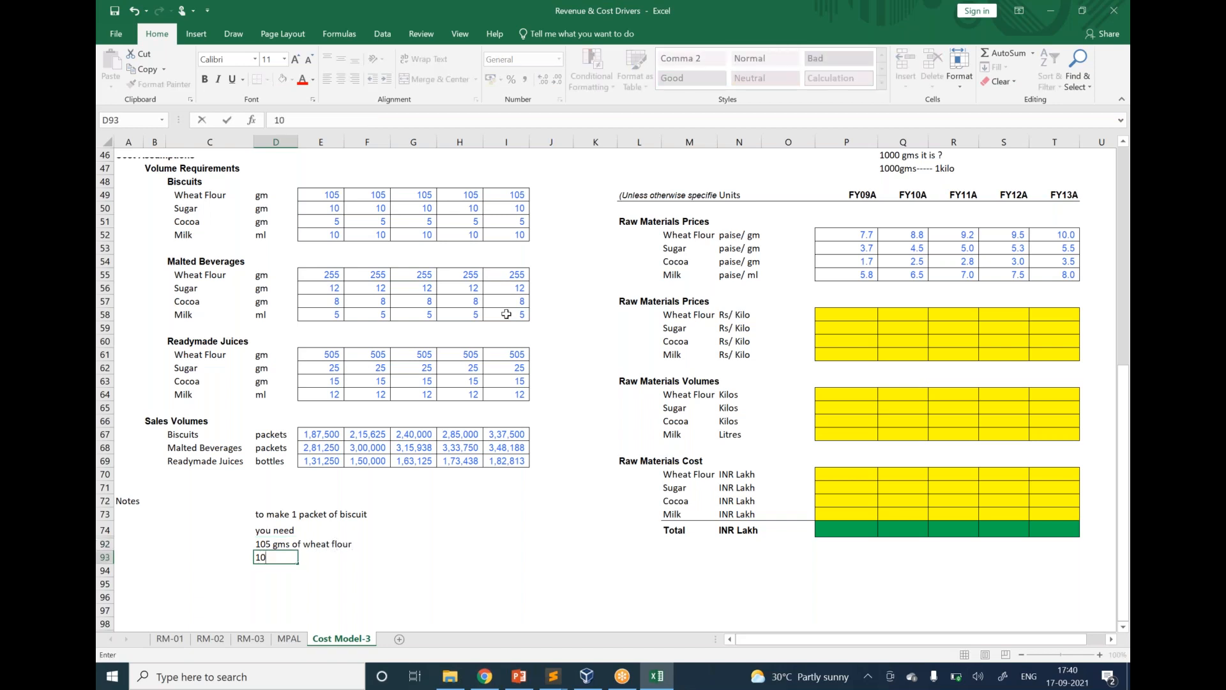
text( gm sugar)
key(Return)
text(cocoal )
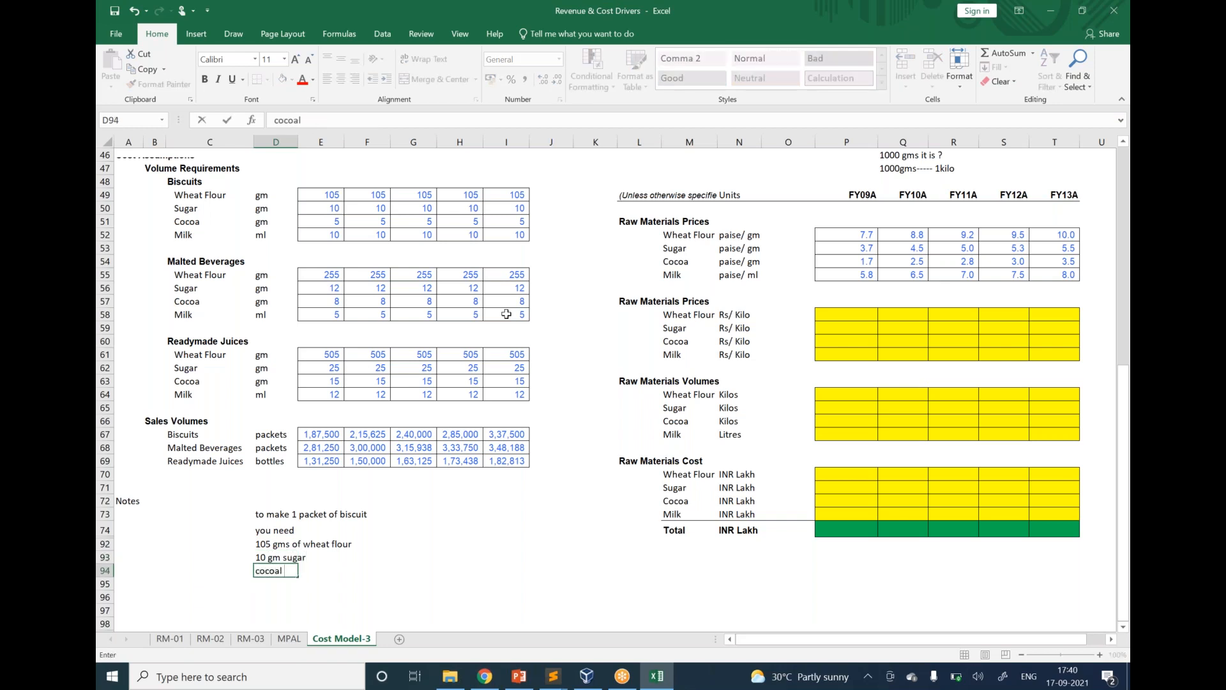
text(5 gms)
key(Return)
text(milk 10 gms)
key(Return)
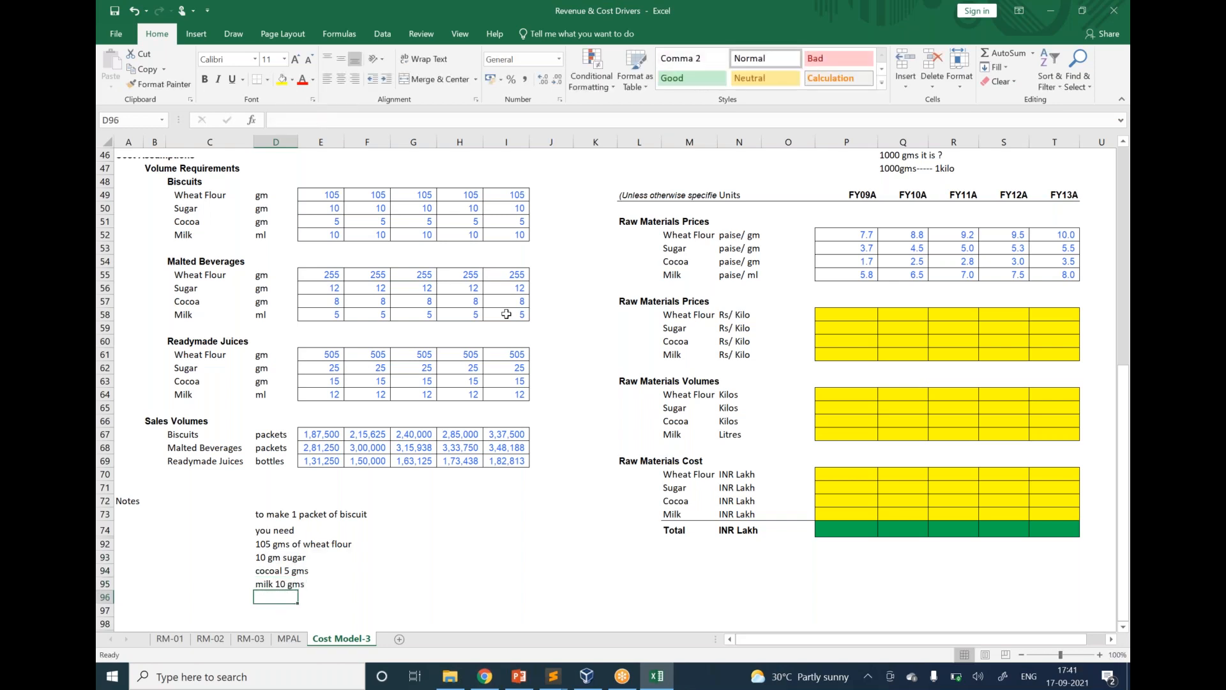
Examine the first-year ingredient requirements of Biscuits, Malted Beverages and Readymade Juices alongside their Sales Volumes.
click(310, 196)
drag(311, 196, 322, 248)
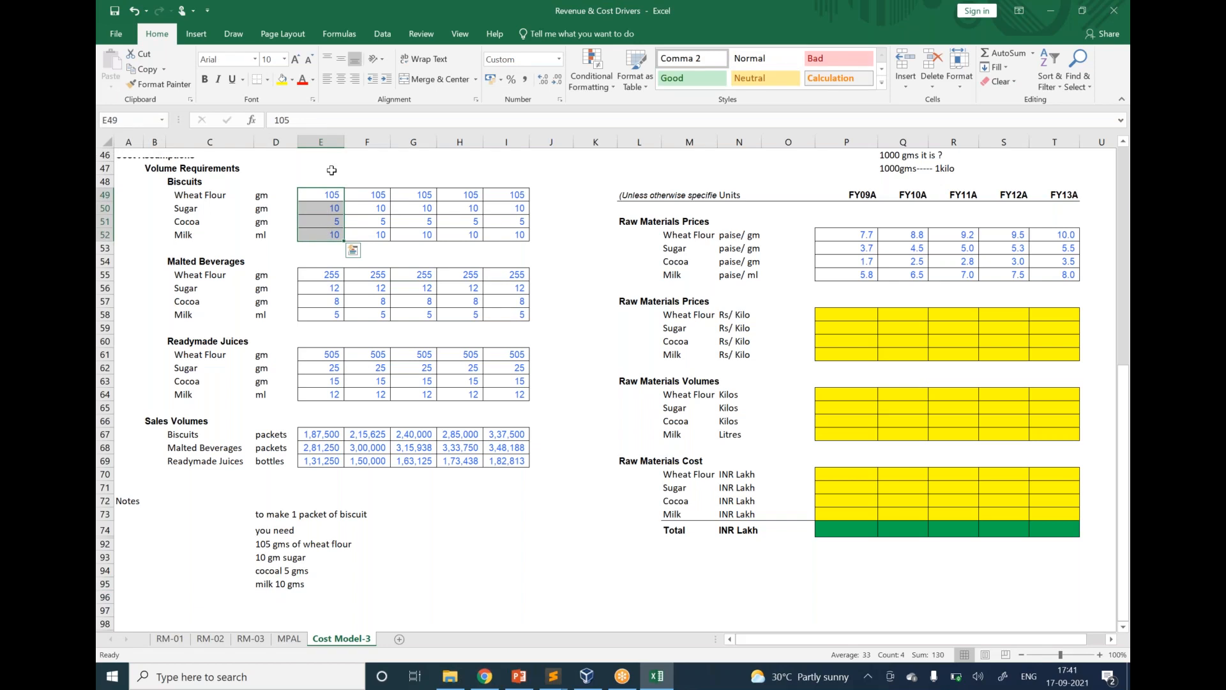
drag(324, 272, 321, 312)
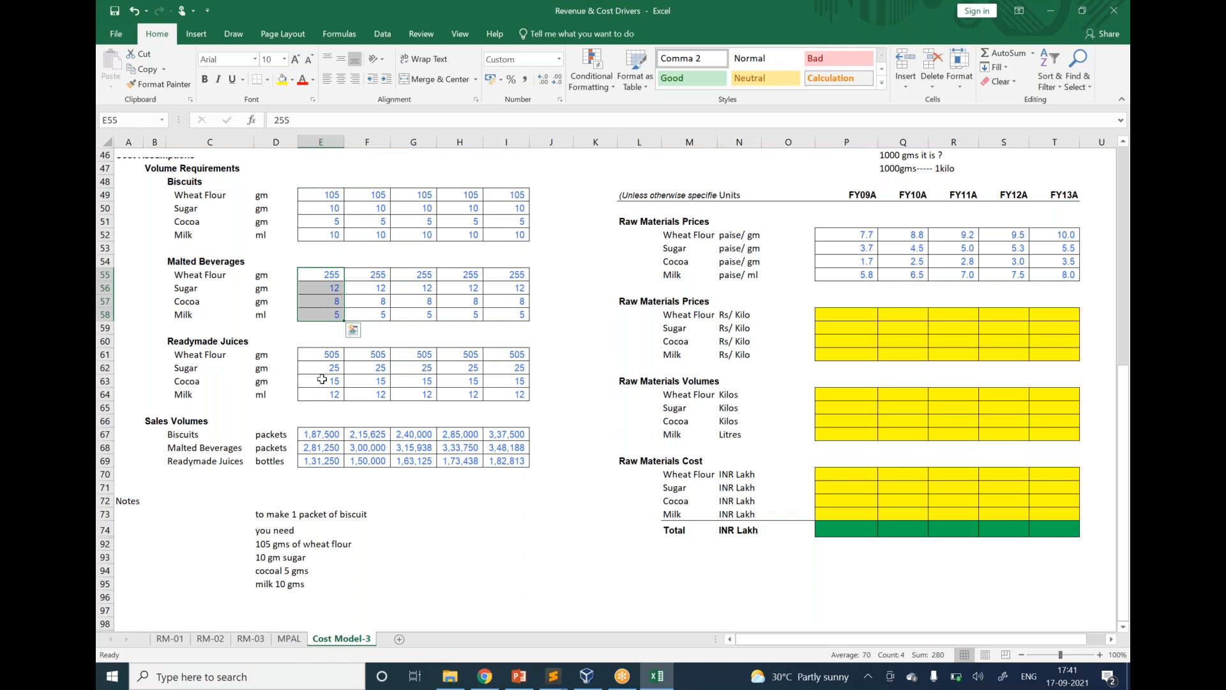
click(323, 353)
drag(323, 353, 315, 389)
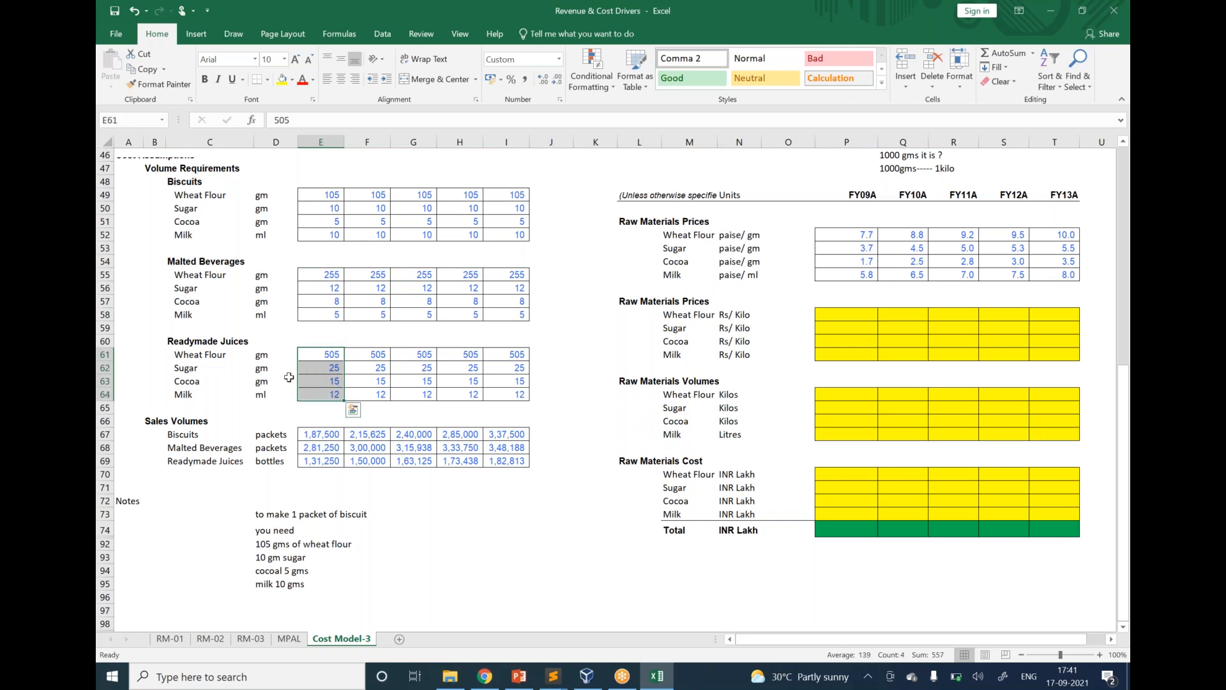
drag(332, 195, 330, 227)
drag(327, 275, 321, 307)
drag(309, 434, 314, 462)
click(460, 500)
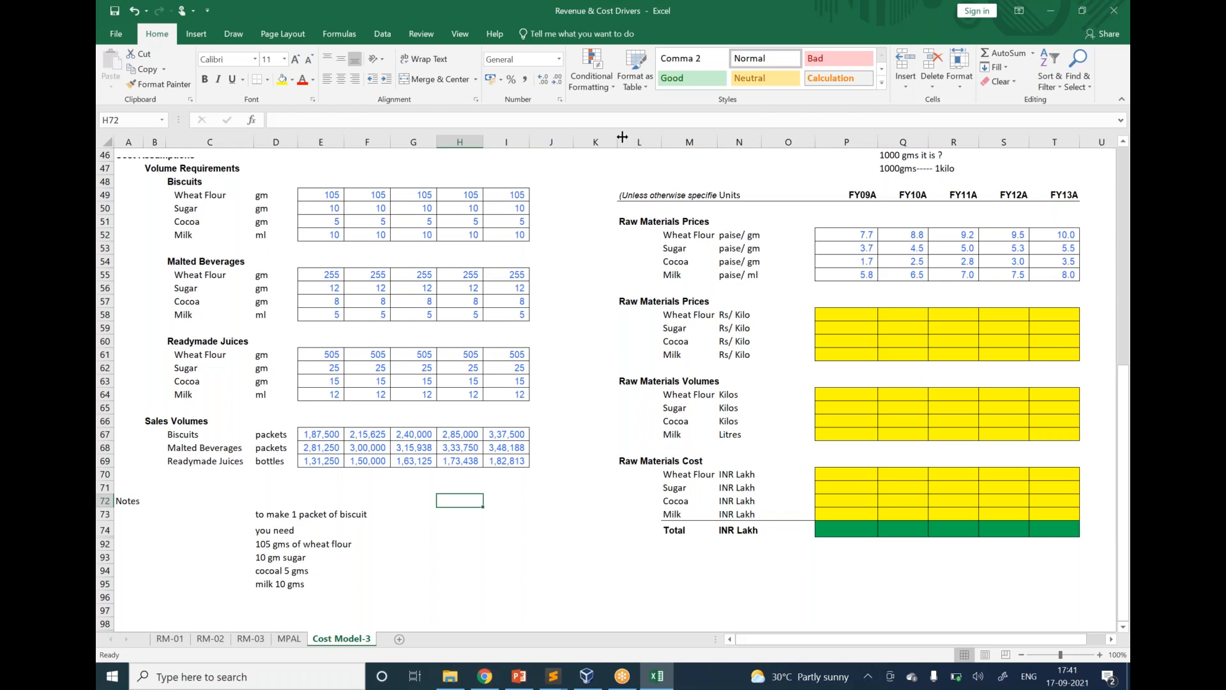
Examine the second Raw Materials Prices block and its Rs/ Kilo unit for Wheat Flour.
click(856, 21)
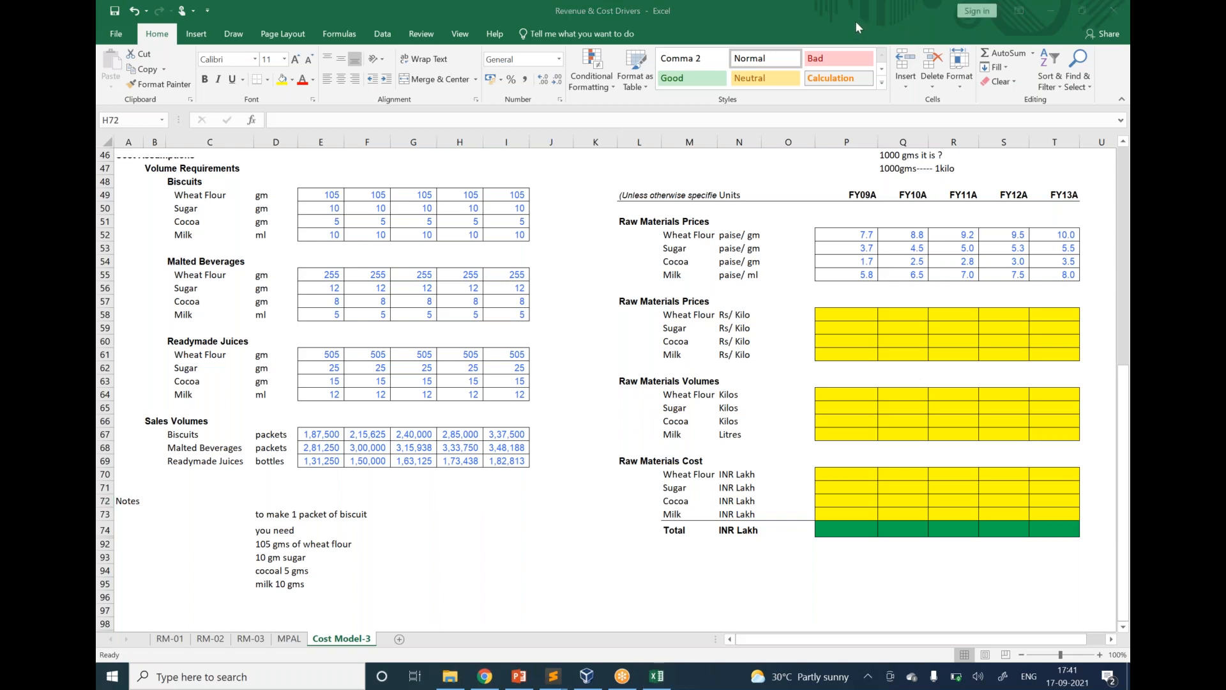
click(856, 21)
click(889, 57)
click(628, 301)
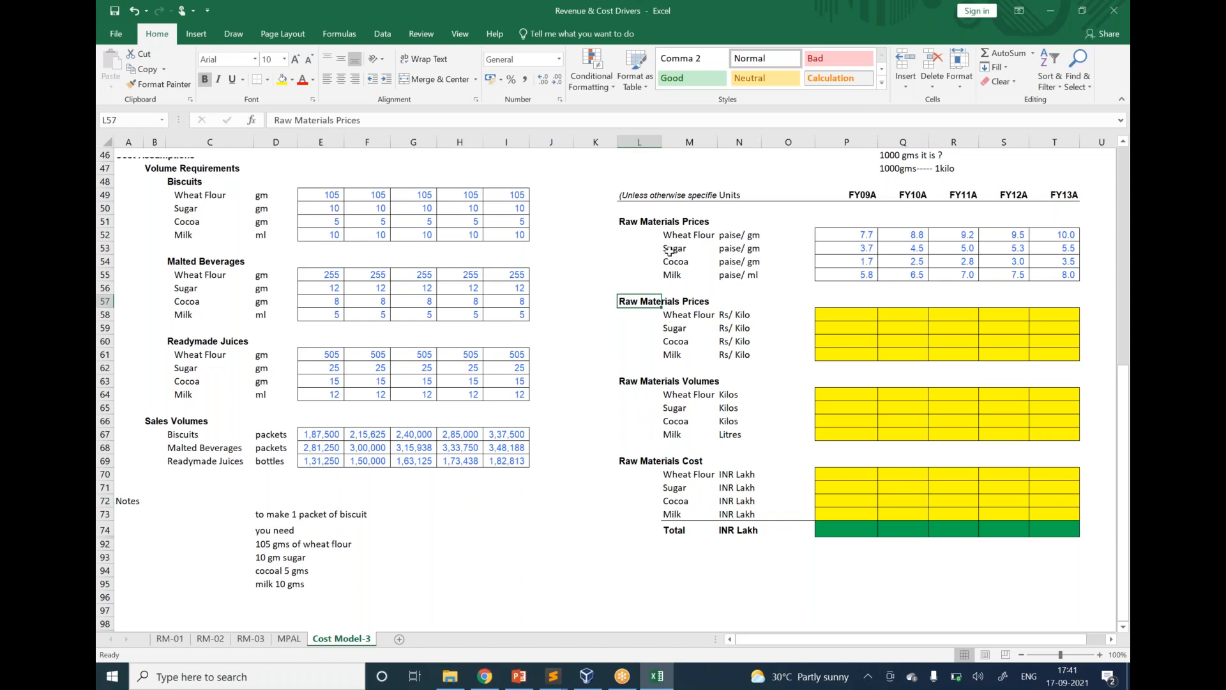
click(733, 318)
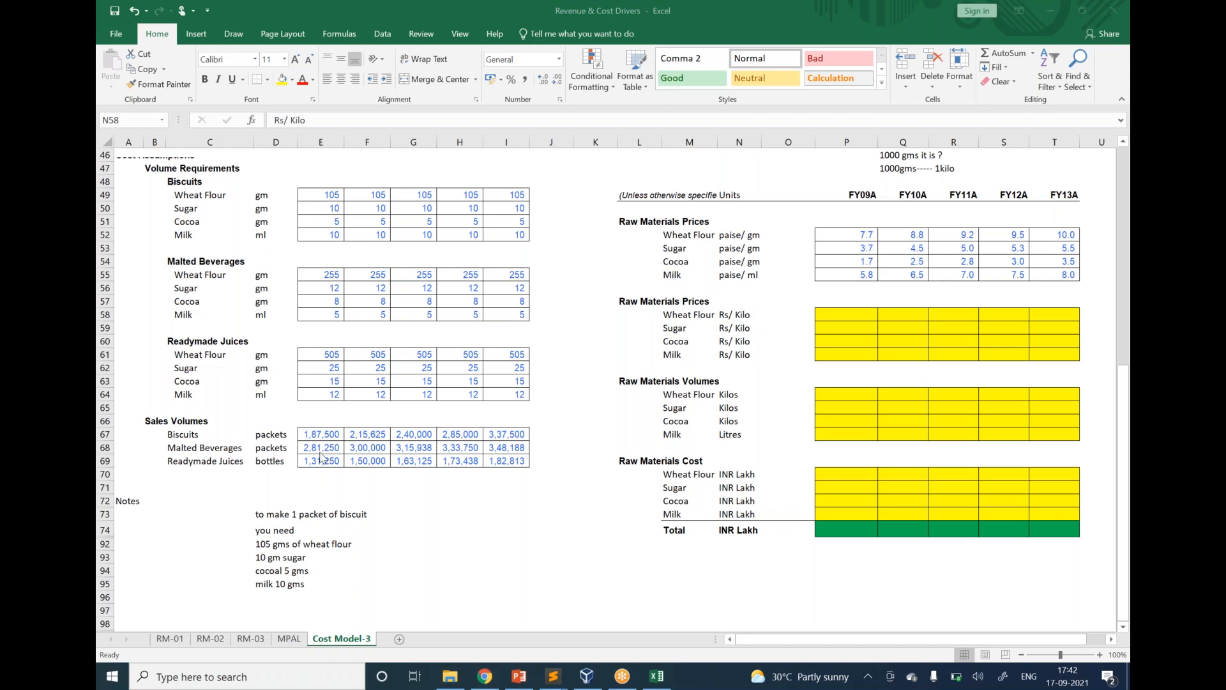
Clear the Notes heading and the biscuit packet notes from A72:E95 below Sales Volumes.
scroll(201, 465, down, 1)
drag(140, 462, 337, 540)
key(Delete)
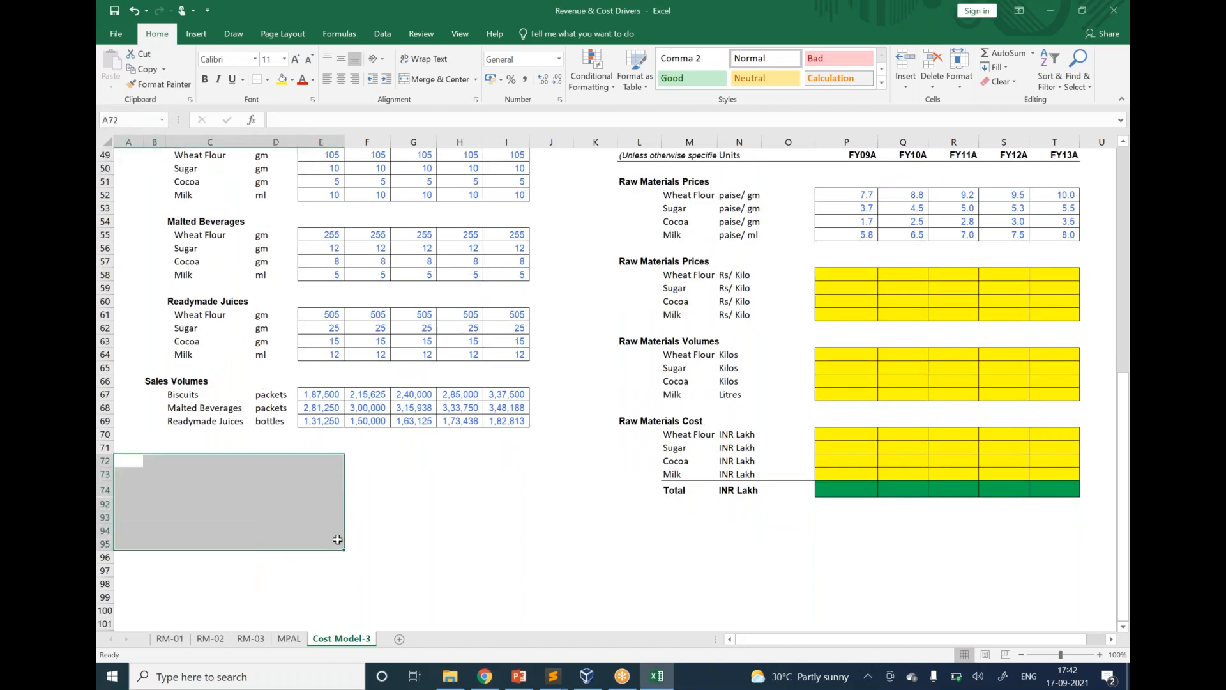
click(366, 568)
drag(105, 490, 105, 505)
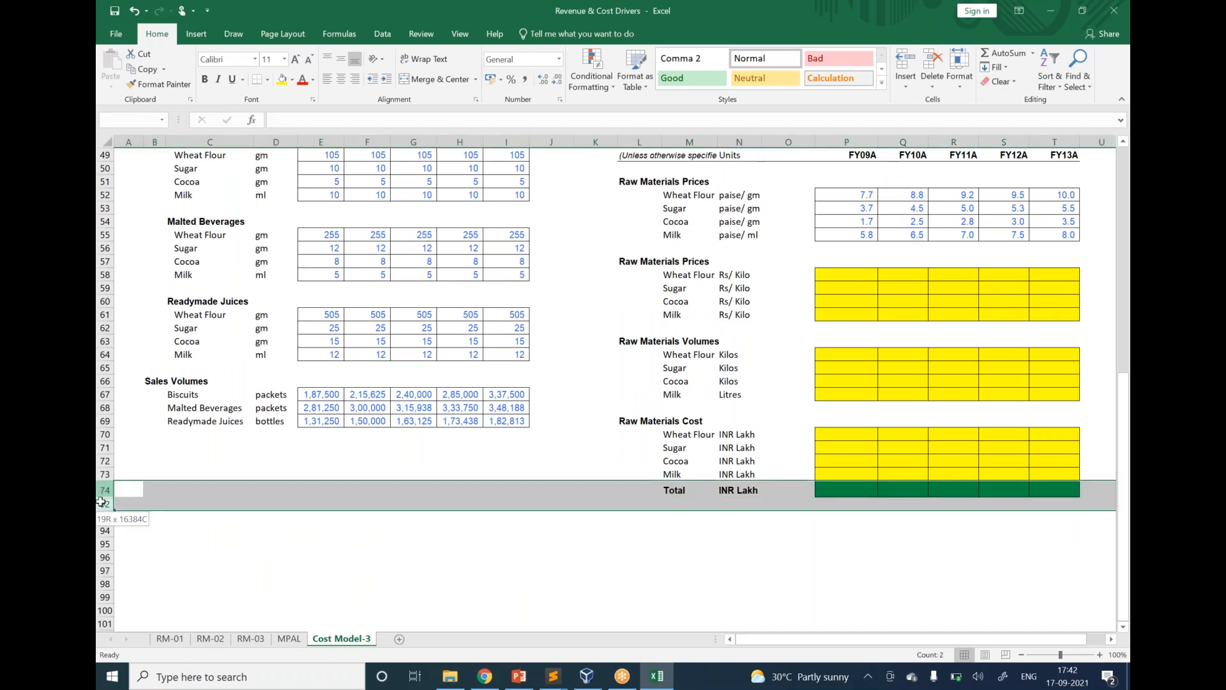
right_click(157, 492)
click(380, 430)
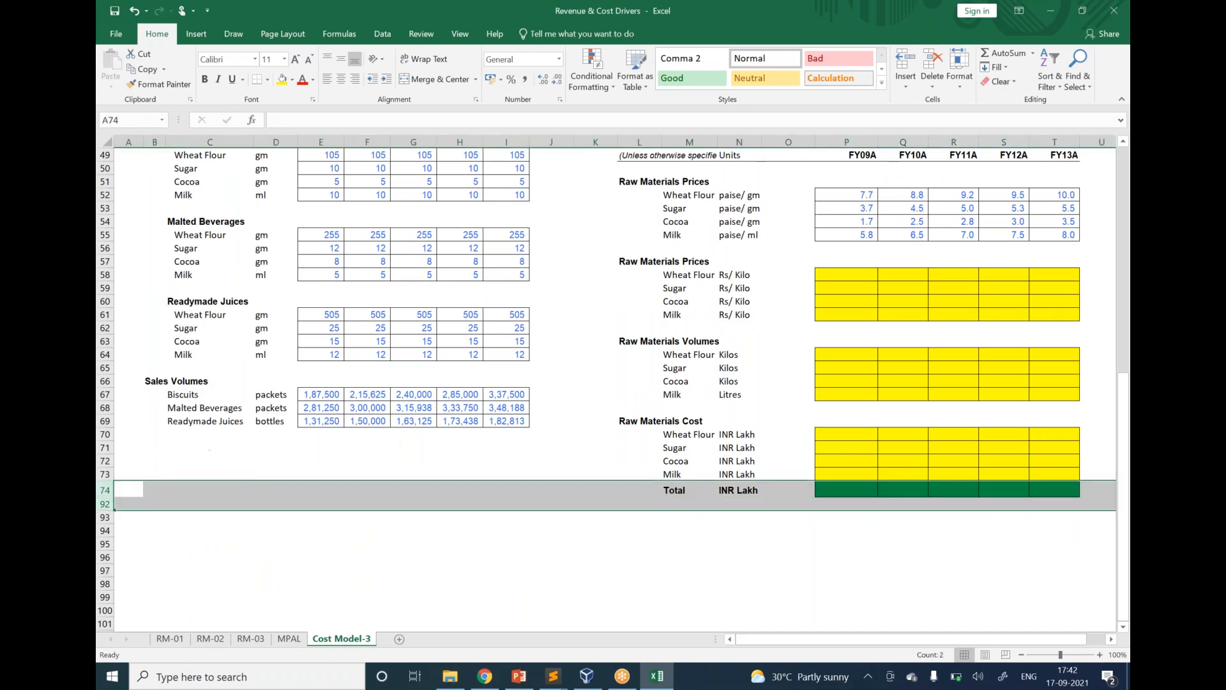
click(393, 463)
click(487, 6)
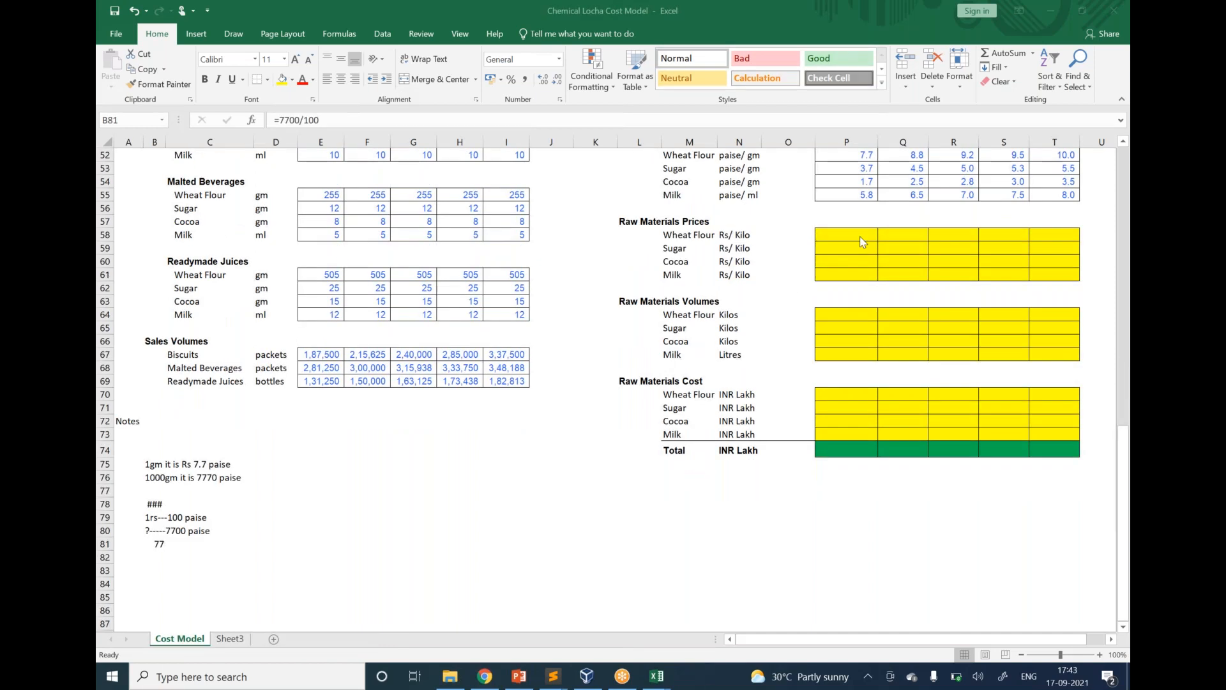
In the Chemical Locha Cost Model workbook, enter =P52*1000/100 in P58 and fill it over P58:T61 for all Rs/ Kilo prices.
scroll(830, 419, up, 1)
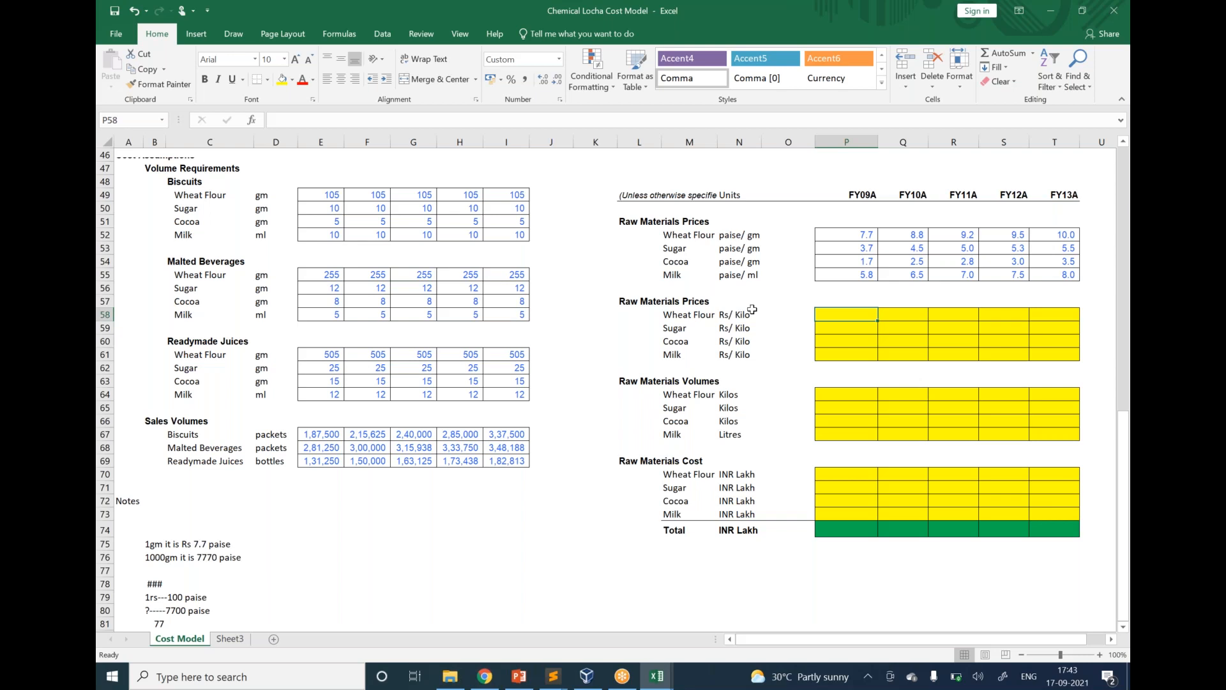
text(=P52*1000/100)
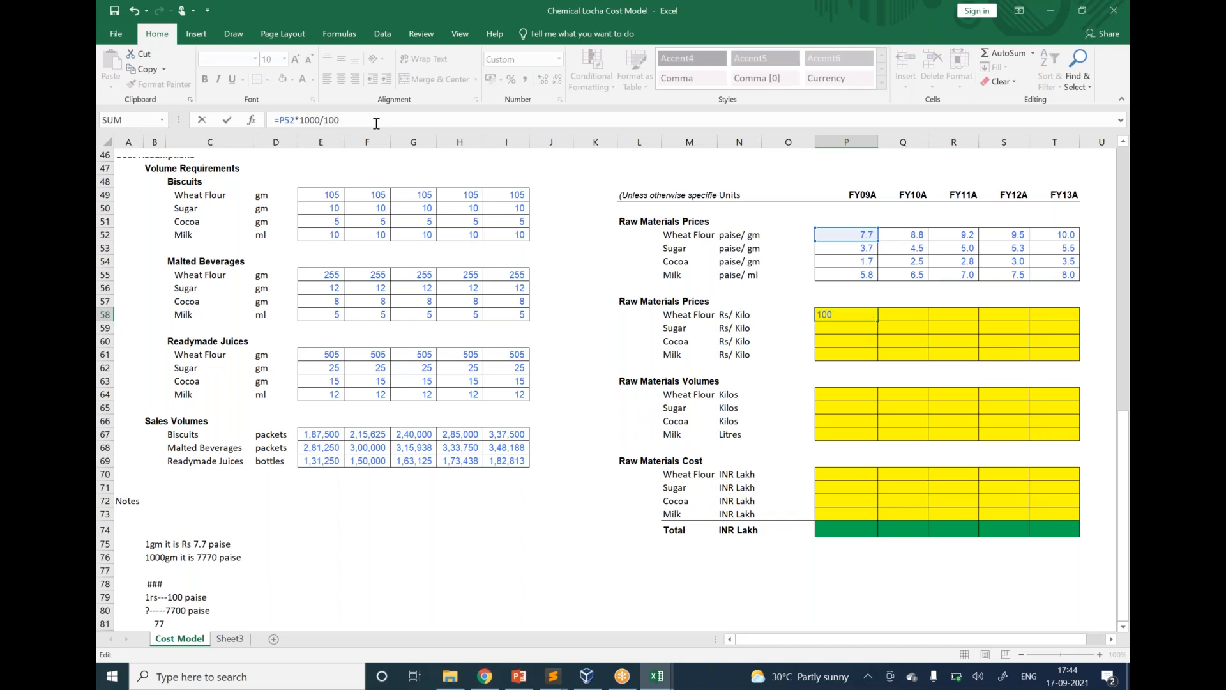
key(Return)
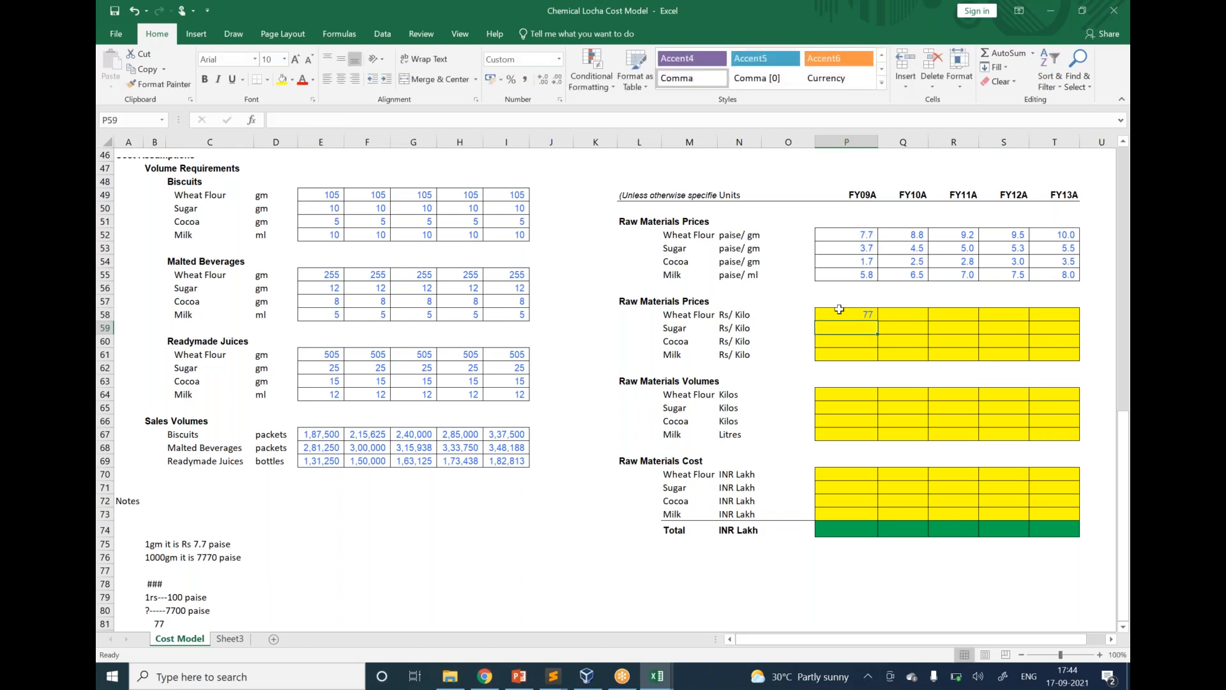
click(865, 313)
drag(878, 321, 1072, 359)
click(888, 367)
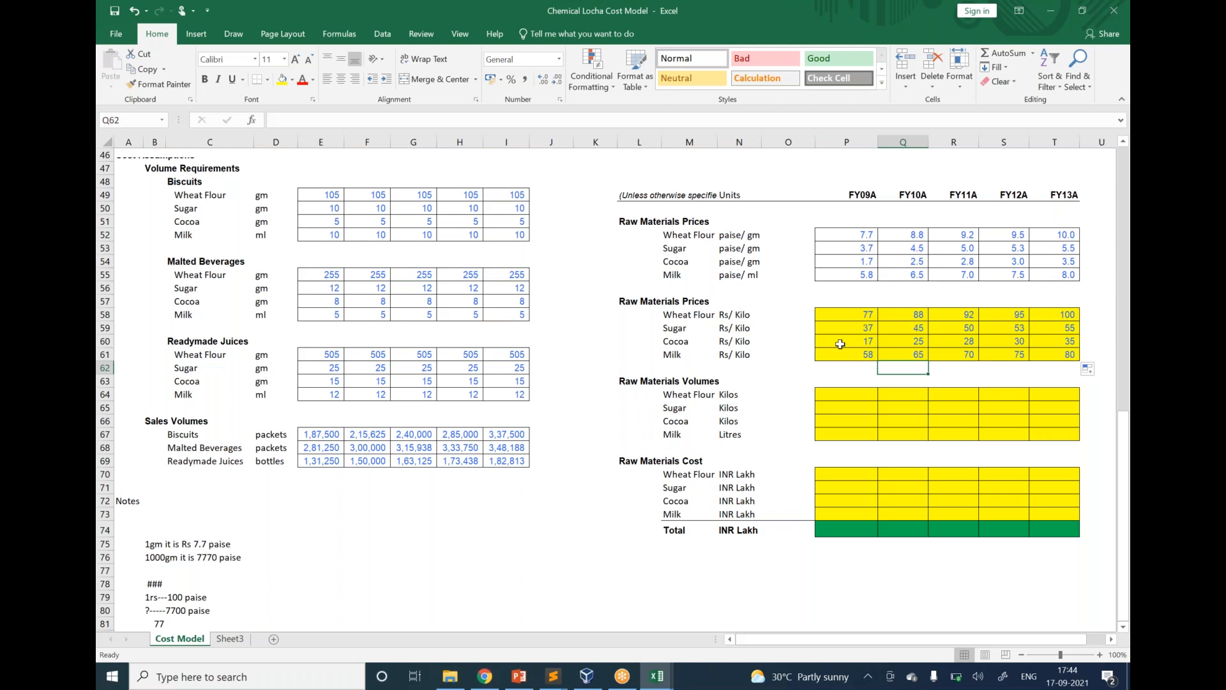
Review the materials listed under Raw Materials Volumes and the Rs/ Kilo prices in P58:T61.
click(780, 406)
drag(675, 396, 690, 434)
click(840, 318)
drag(867, 335, 1052, 356)
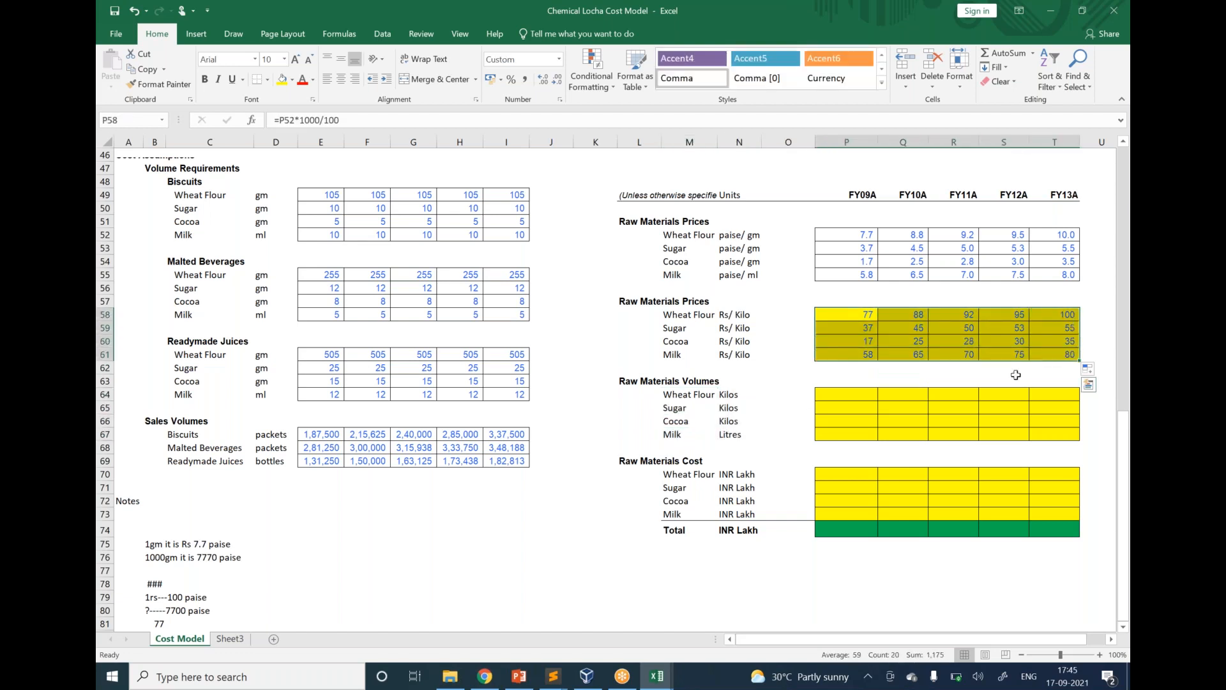
Review the Biscuits ingredient requirements in C49:E52 and the FY09A Biscuits sales volume in E67.
click(452, 544)
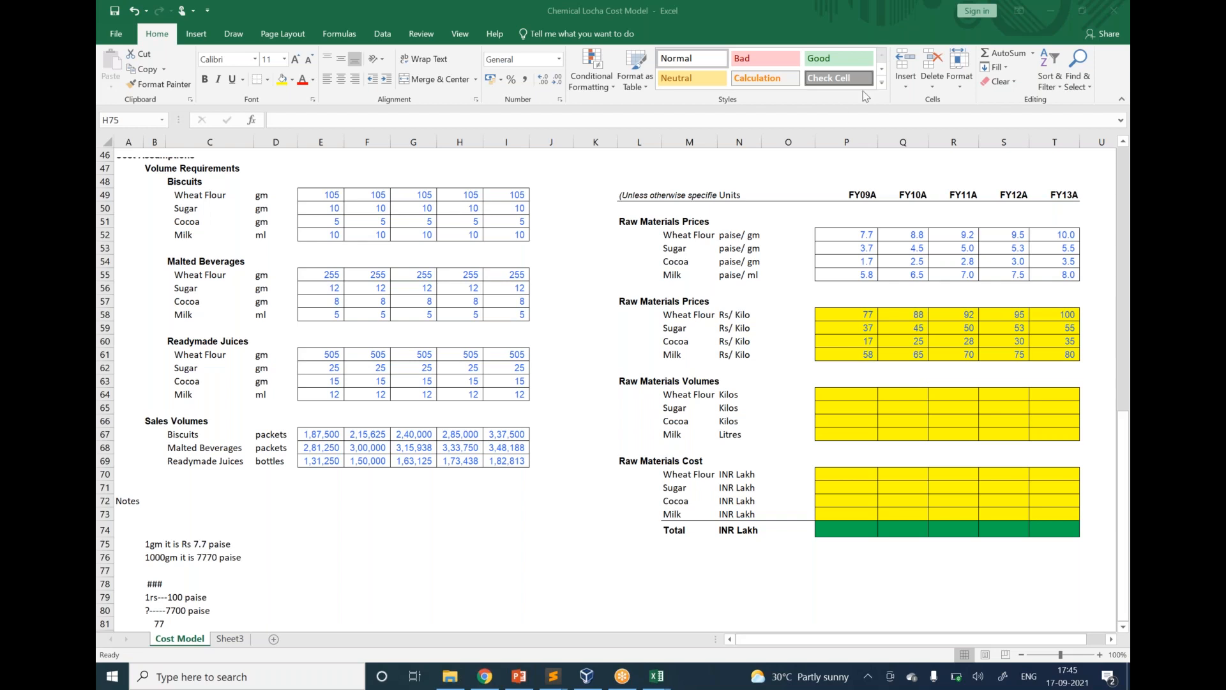
click(830, 393)
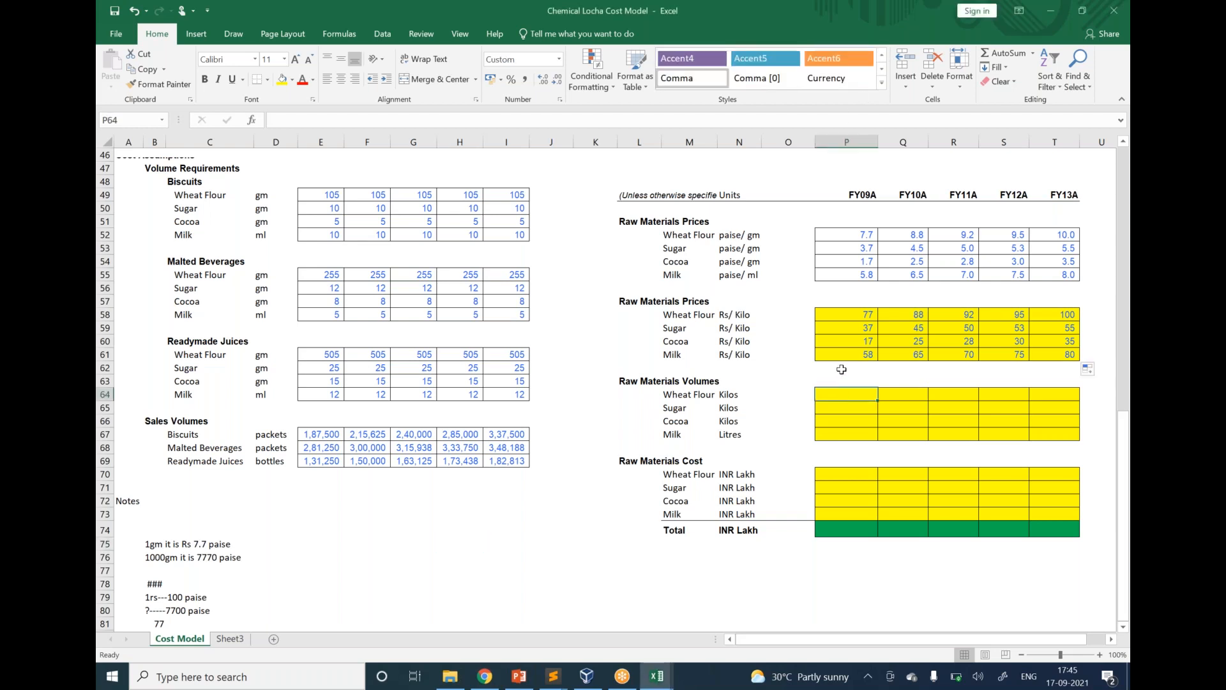
click(853, 26)
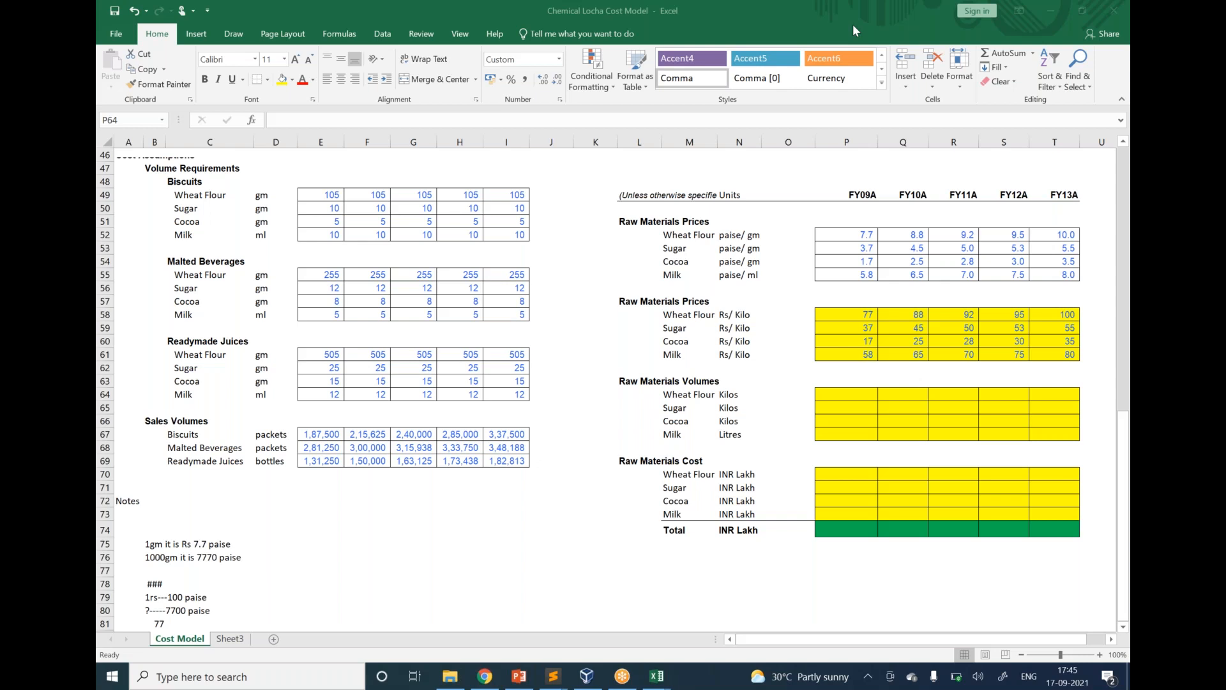
click(329, 195)
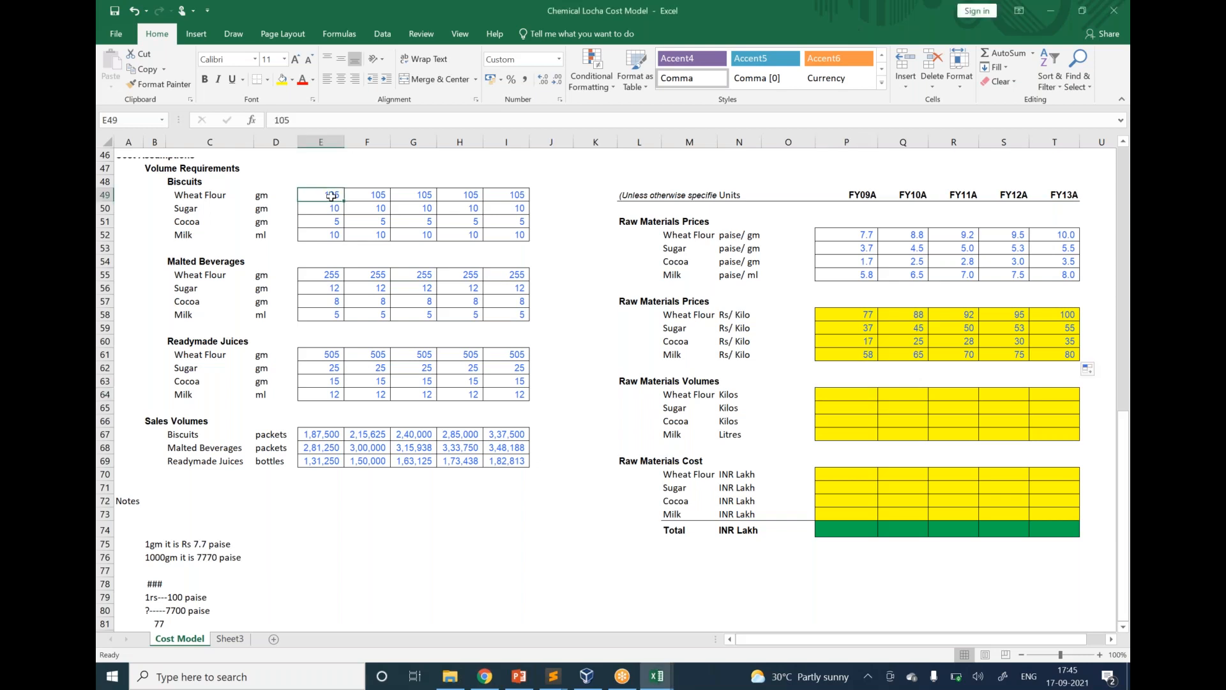
click(320, 211)
click(324, 222)
click(333, 238)
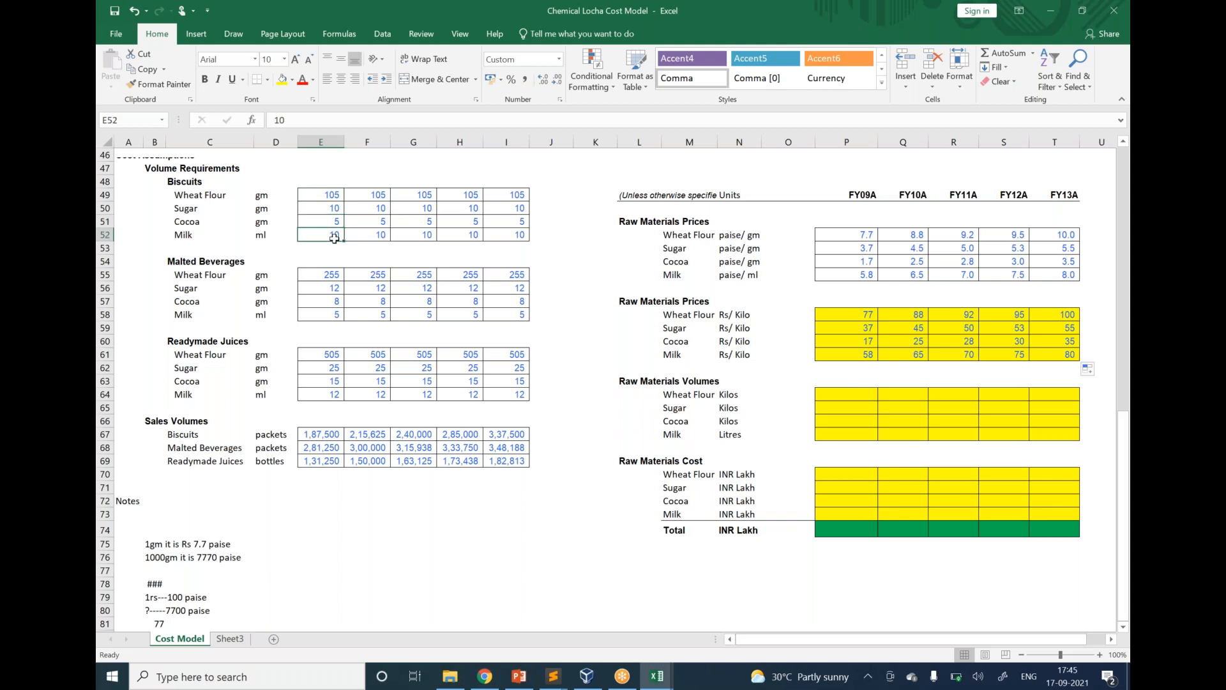
click(321, 432)
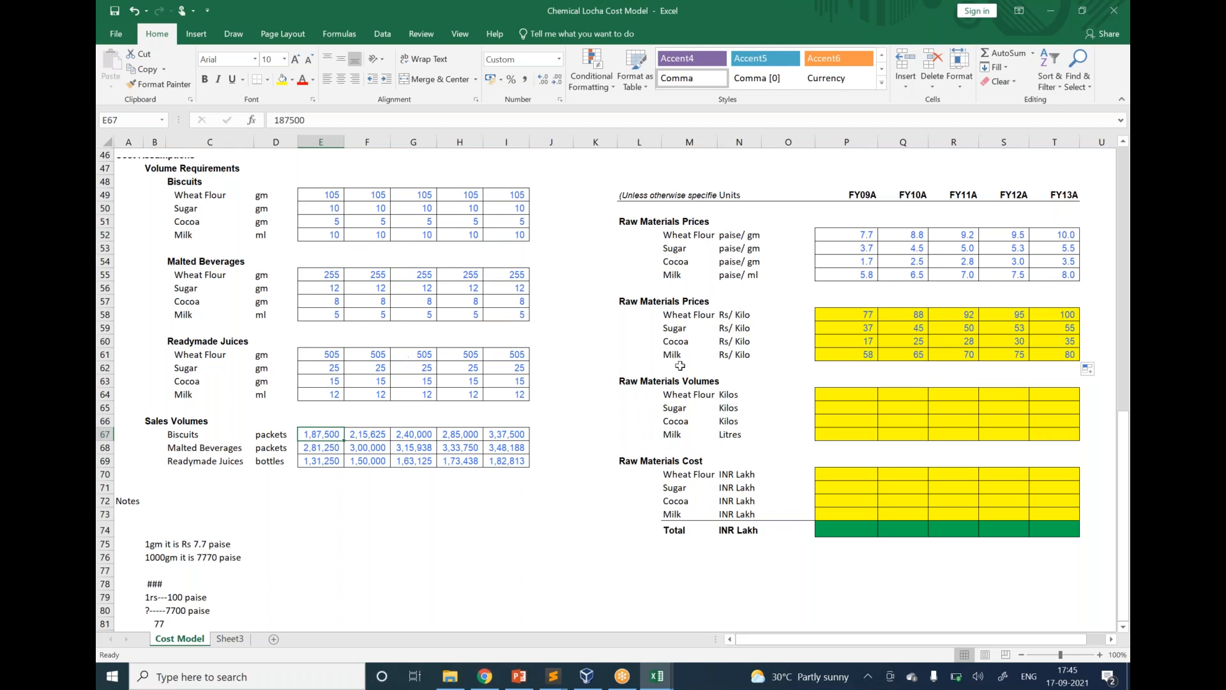
click(228, 198)
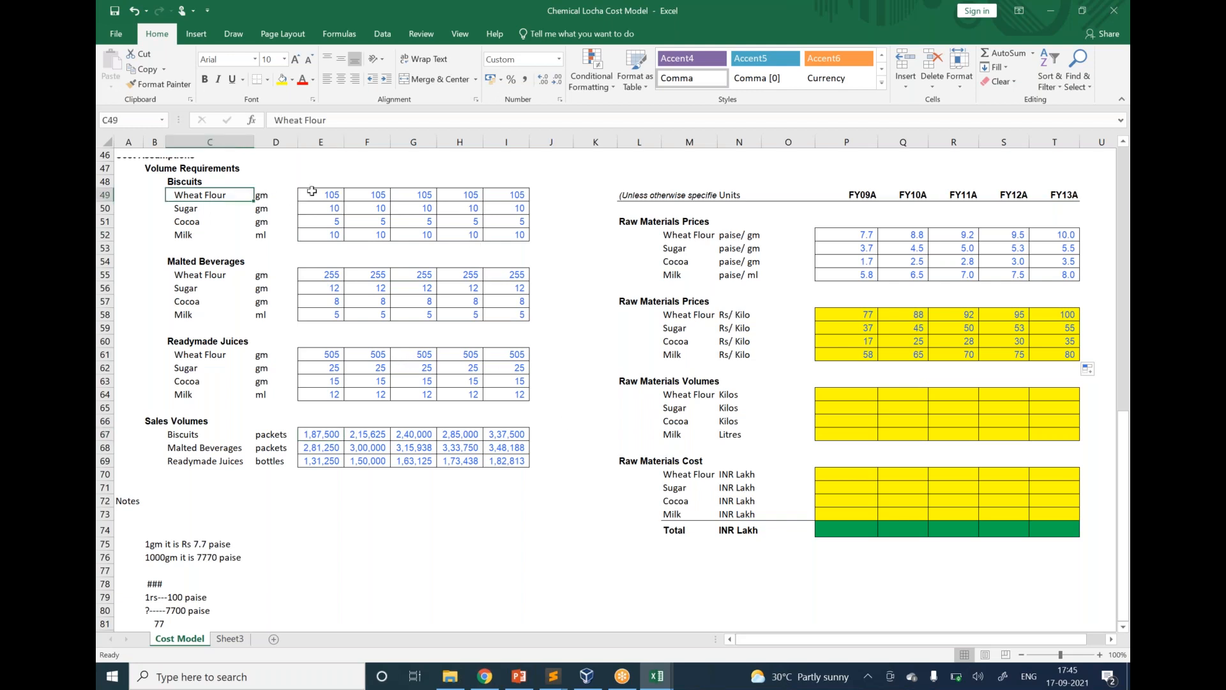
drag(312, 192, 316, 193)
drag(184, 219, 310, 210)
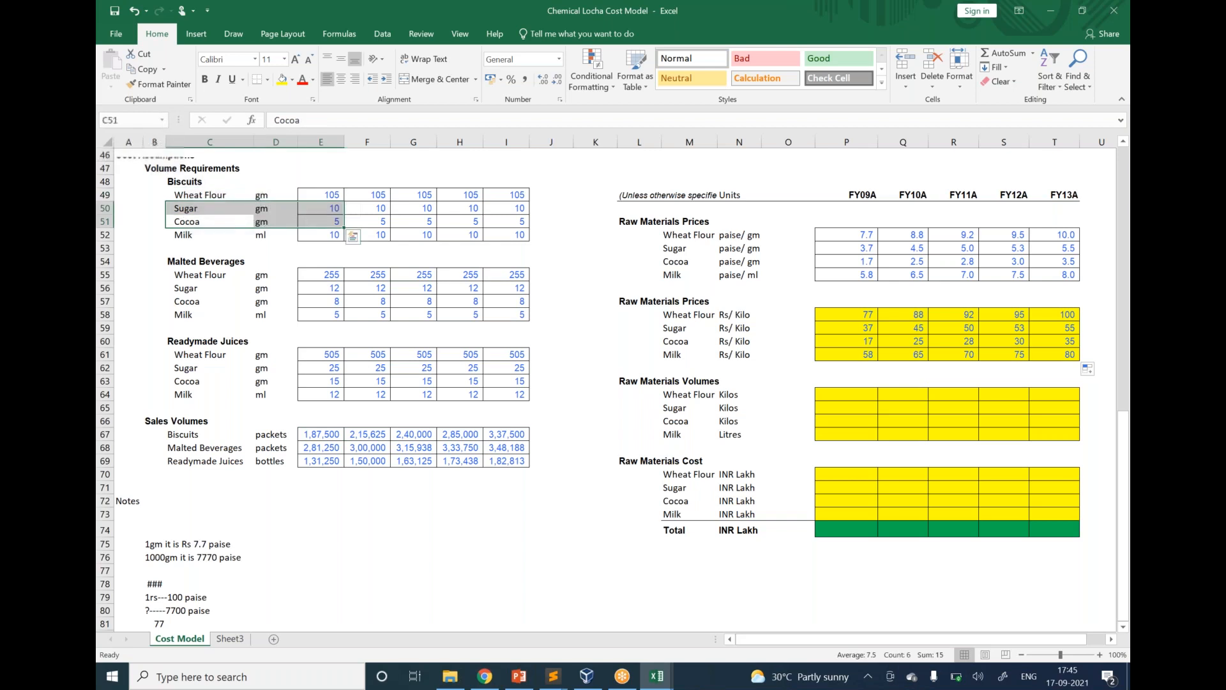
drag(192, 235, 401, 242)
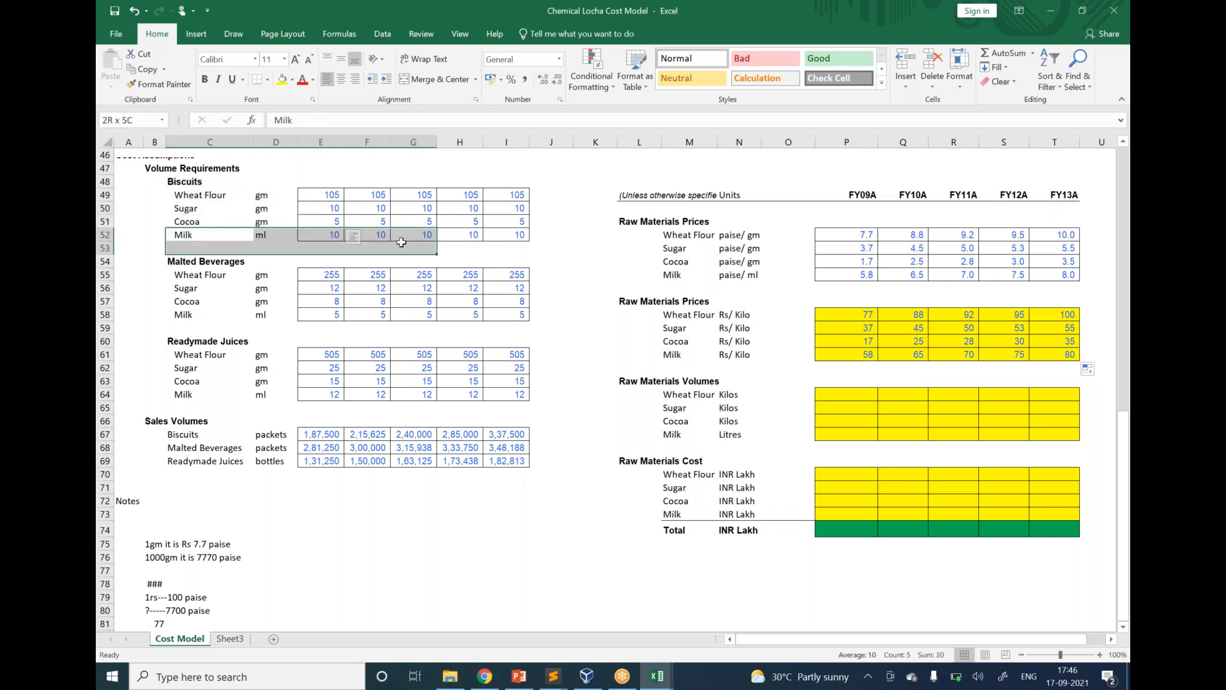
click(369, 298)
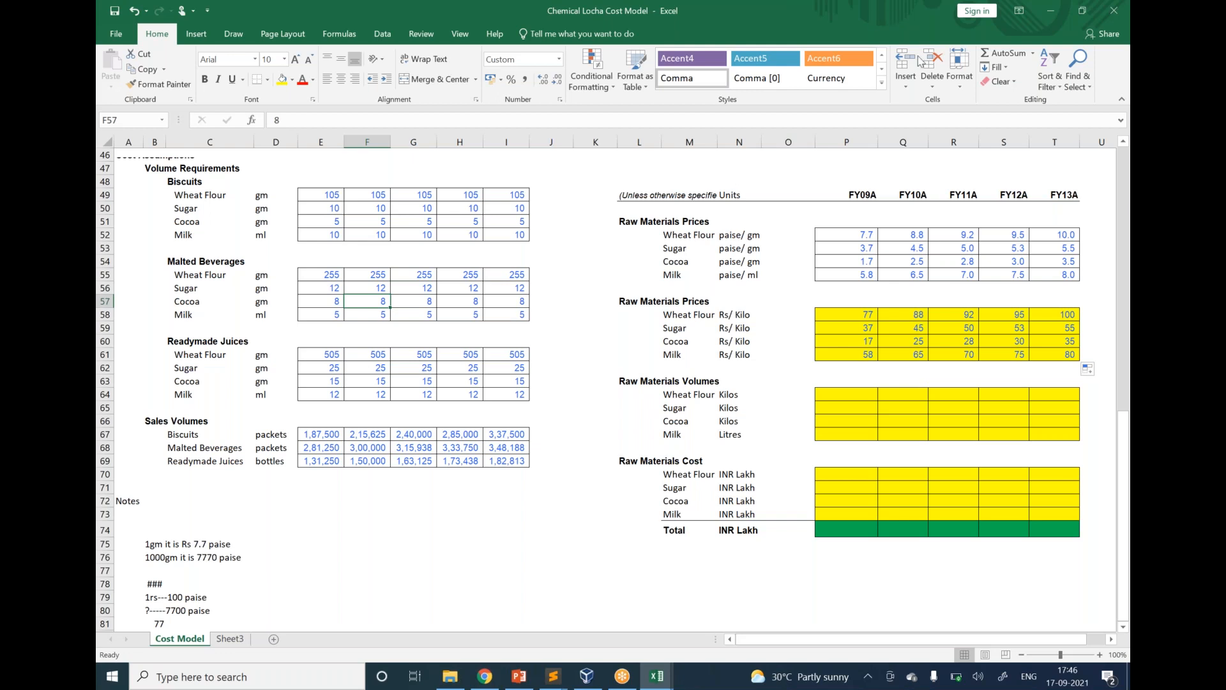
Search Windows for "chemical" and open the Chemical Locha Cost Model workbook from the results.
click(897, 96)
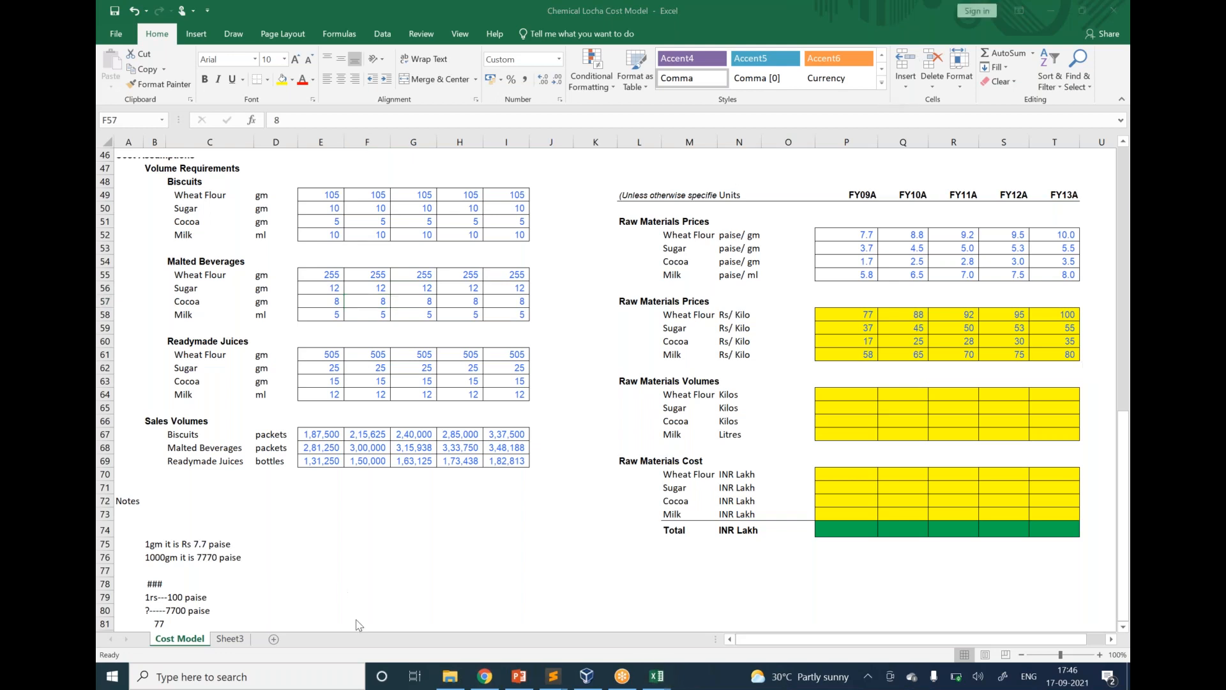
click(323, 676)
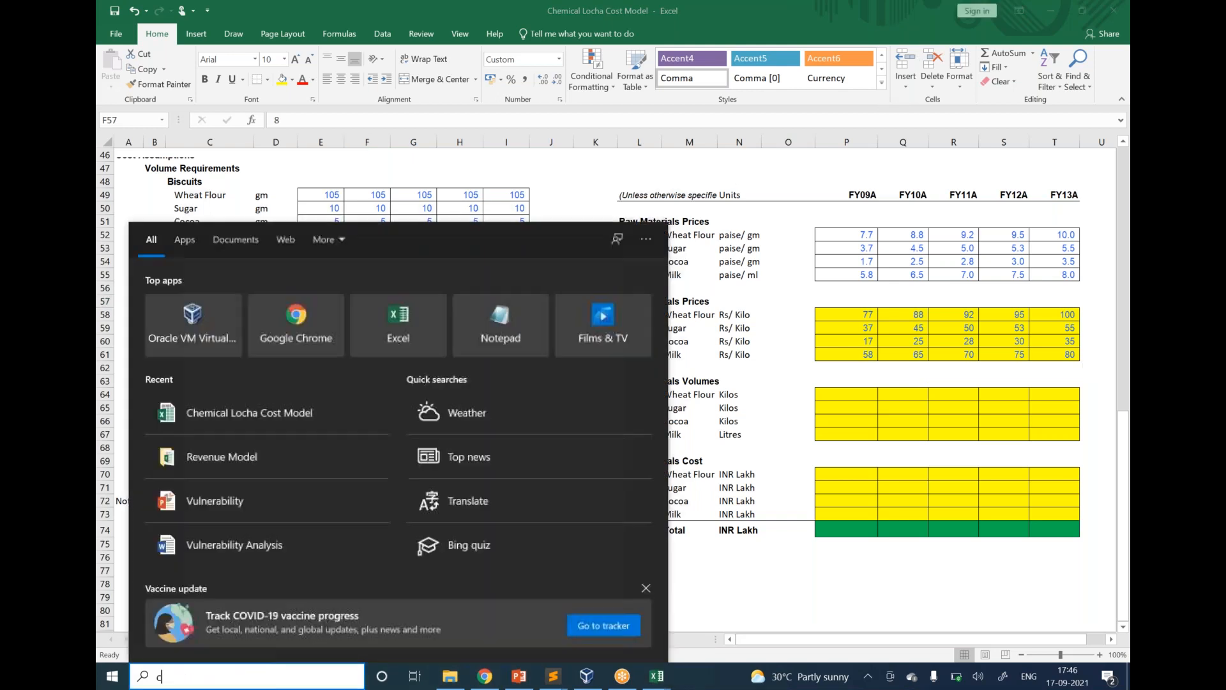
text(chemical)
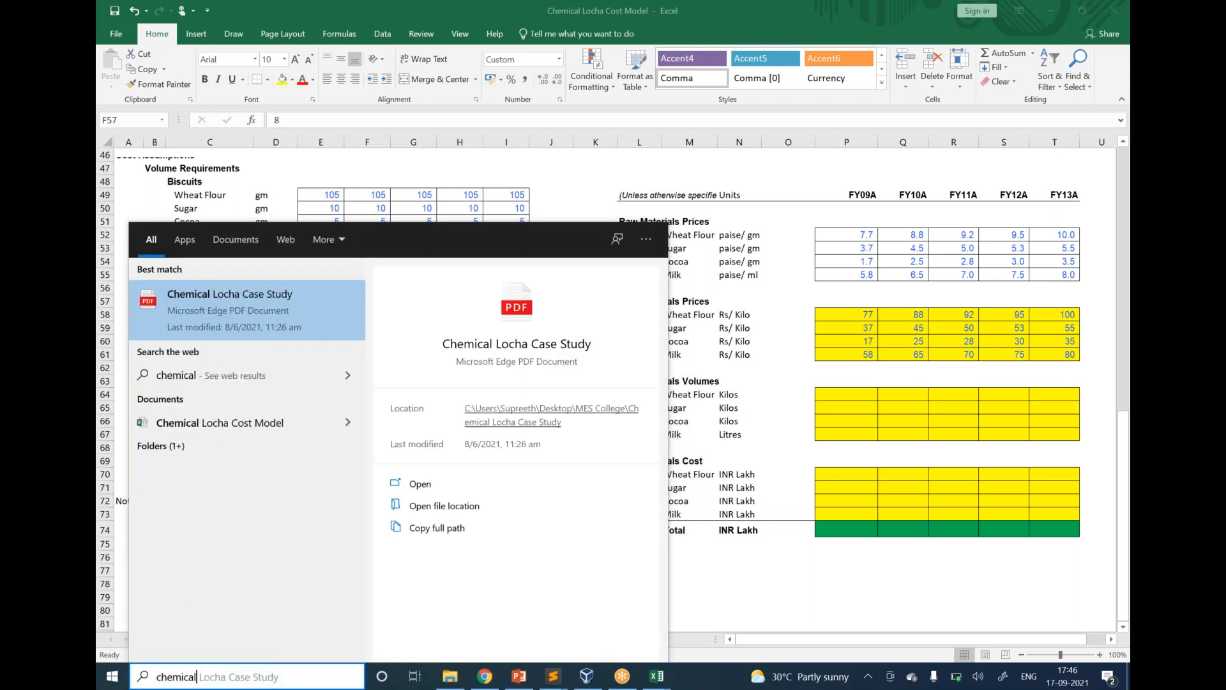
click(226, 424)
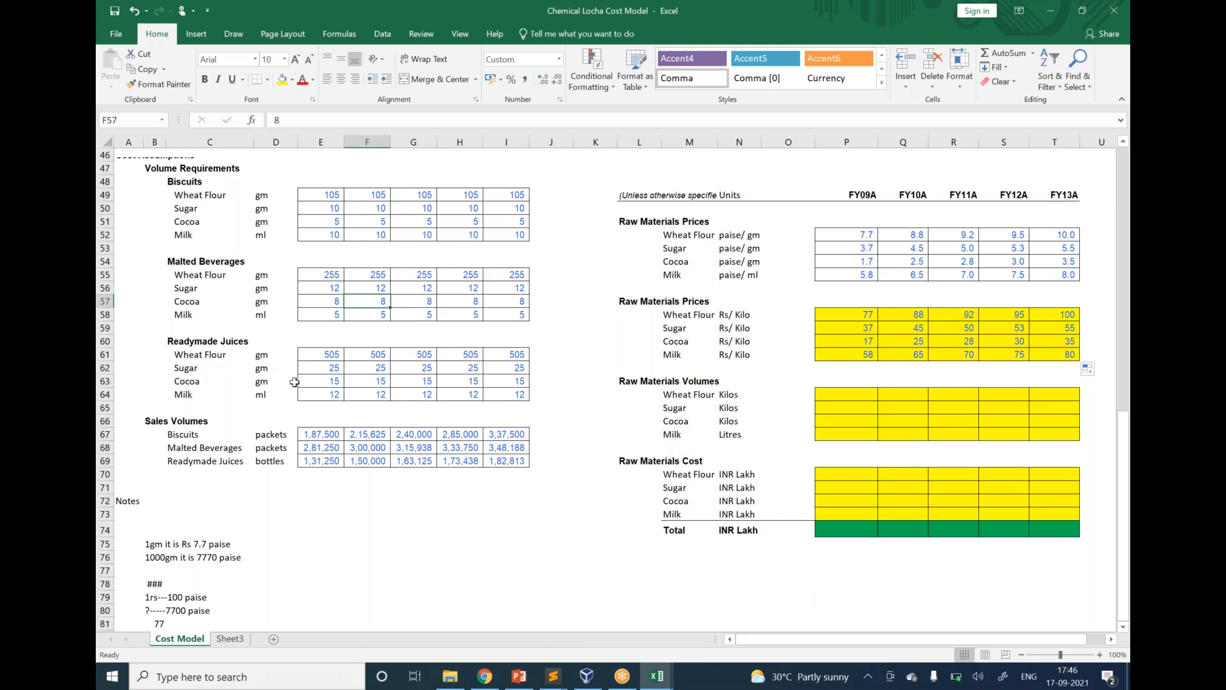
Switch to the Revenue & Cost Drivers workbook and look through its Cost Model-3 sheet, including the product and raw material notes.
click(1051, 11)
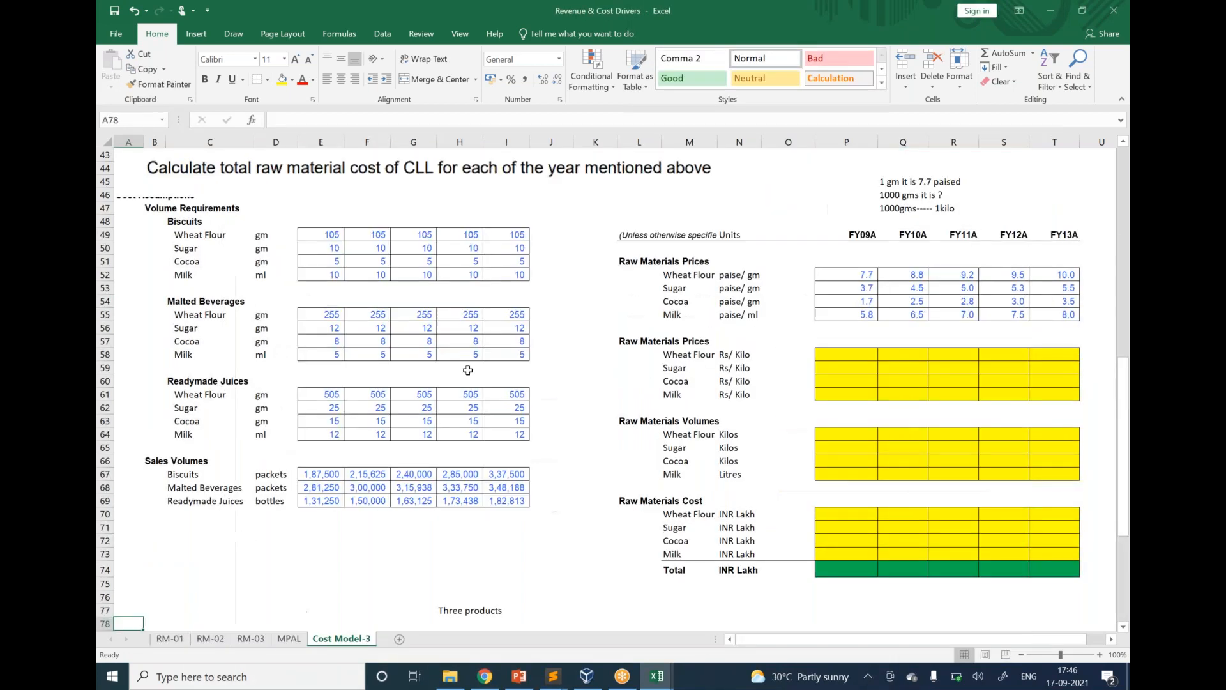
scroll(468, 370, down, 3)
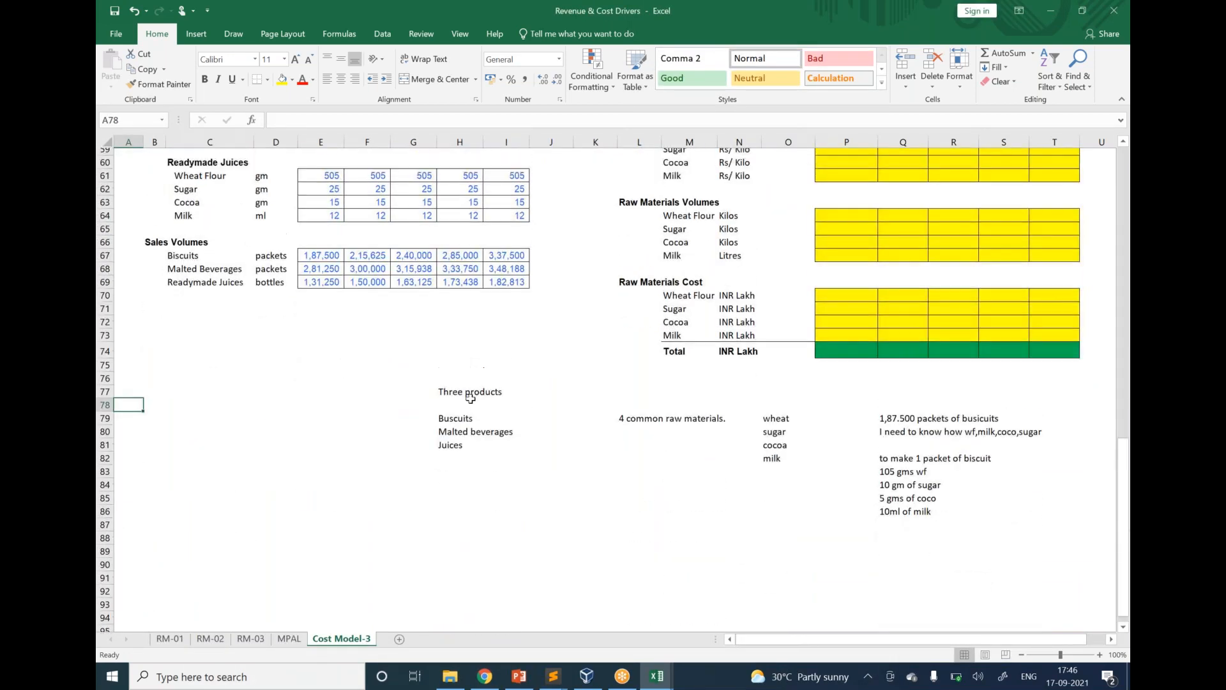
scroll(471, 399, up, 1)
scroll(471, 398, up, 6)
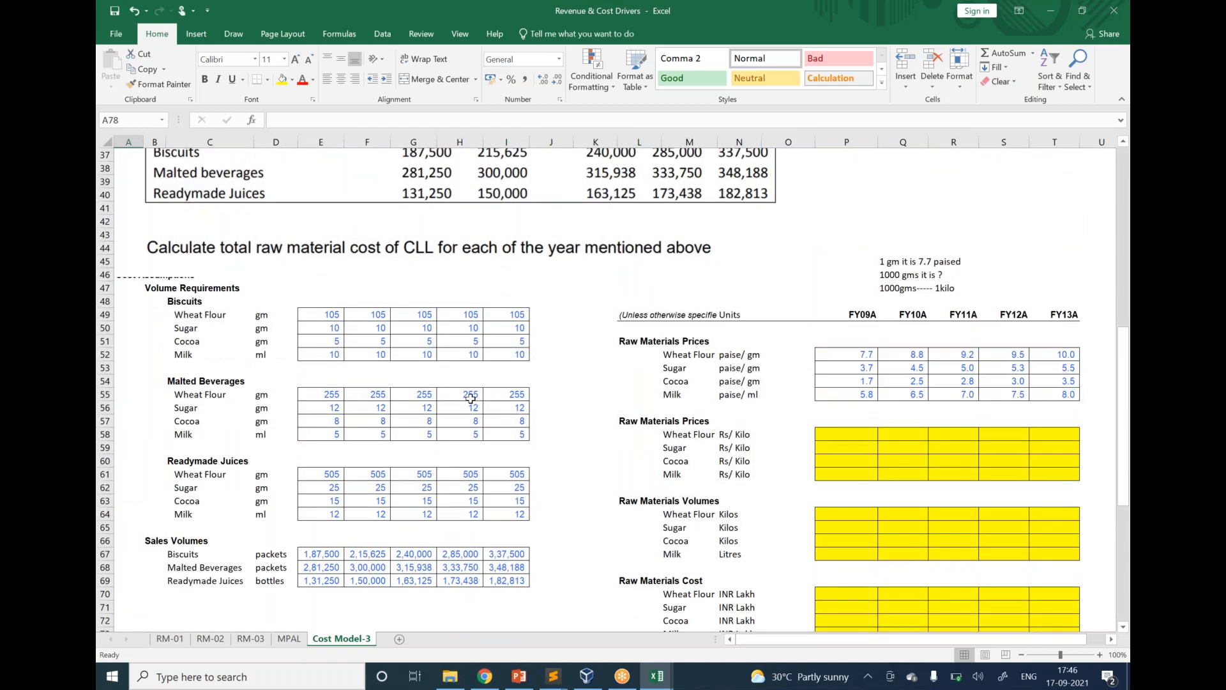
scroll(471, 398, up, 10)
scroll(613, 390, down, 11)
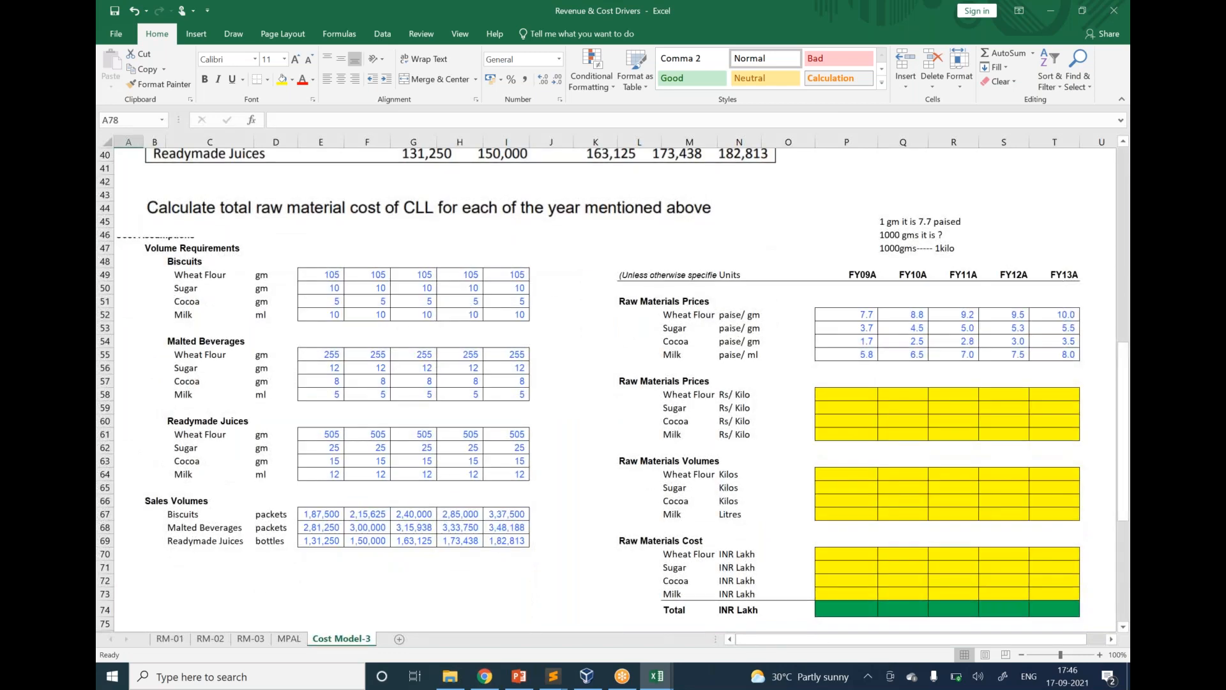
Close Revenue & Cost Drivers without saving, close the Revenue Model folder window, and return to the Chemical Locha Cost Model workbook.
scroll(613, 389, down, 1)
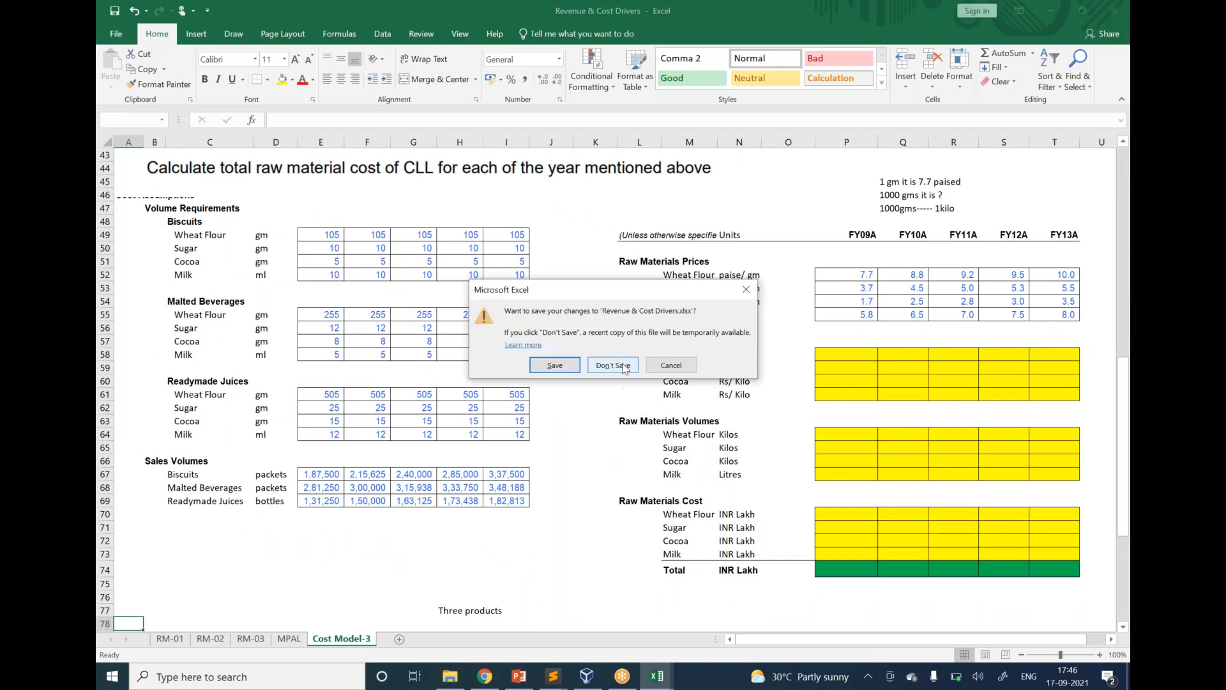
click(624, 369)
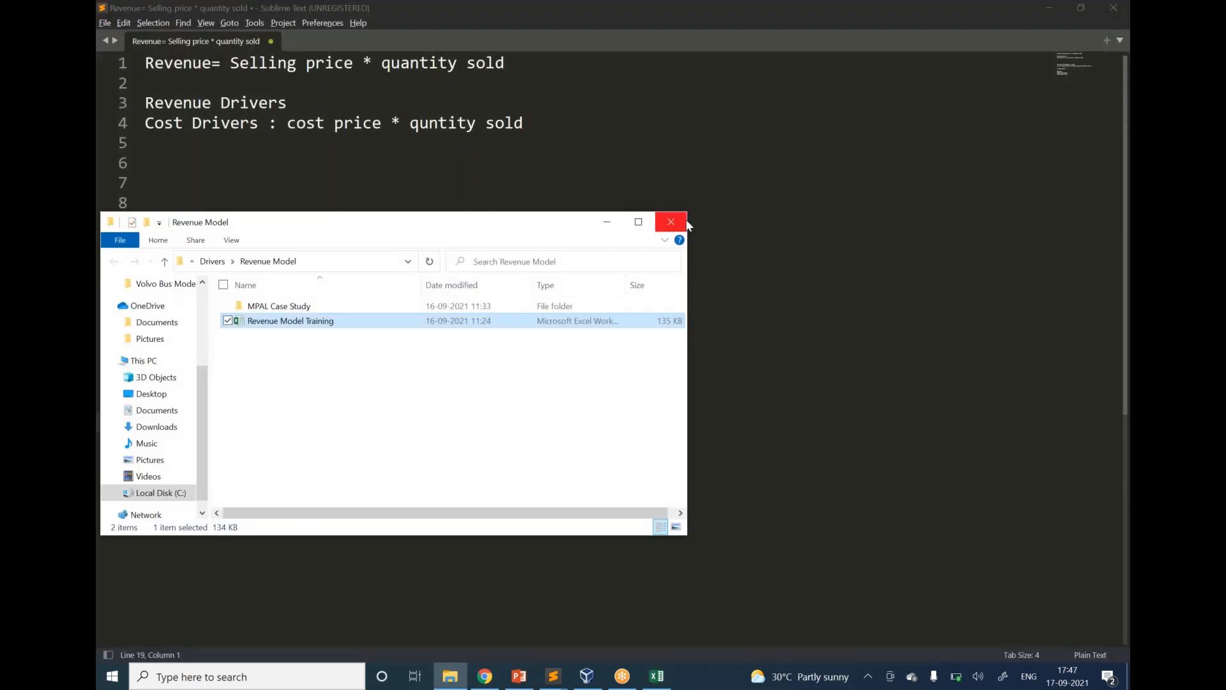
click(678, 221)
click(486, 4)
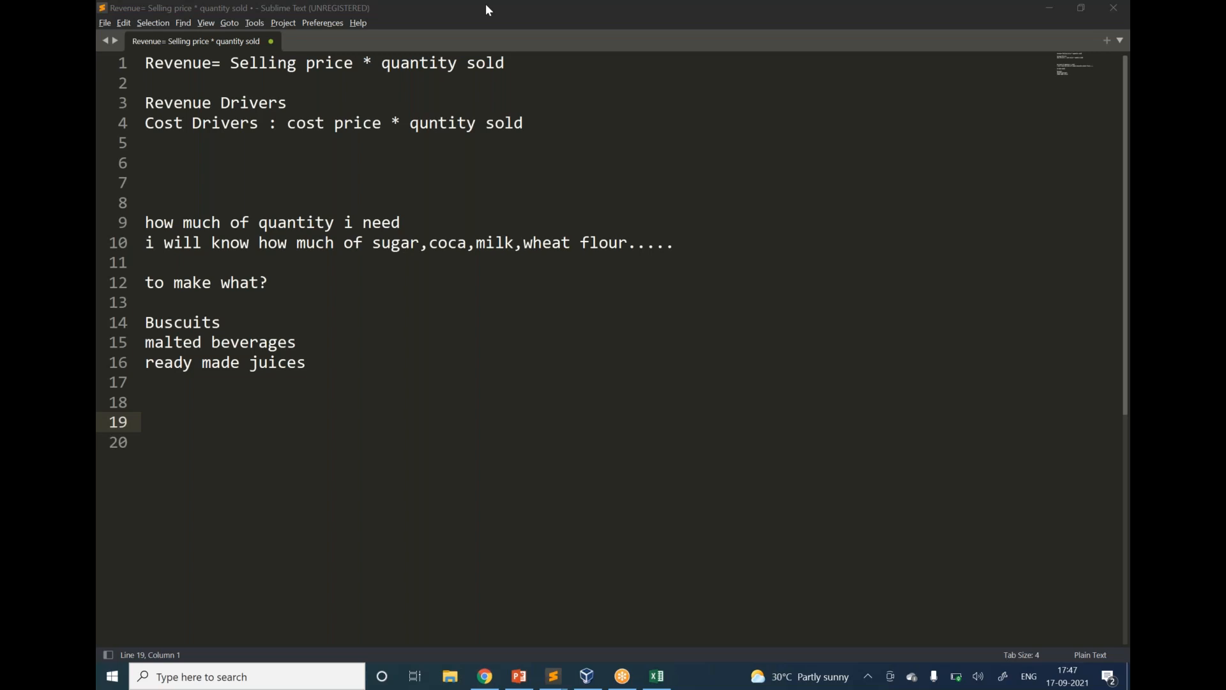
key(alt+Tab)
Compare the FY09A Wheat Flour requirements for Biscuits, Malted Beverages and Readymade Juices in rows 49, 55 and 61.
click(209, 195)
drag(208, 195, 319, 195)
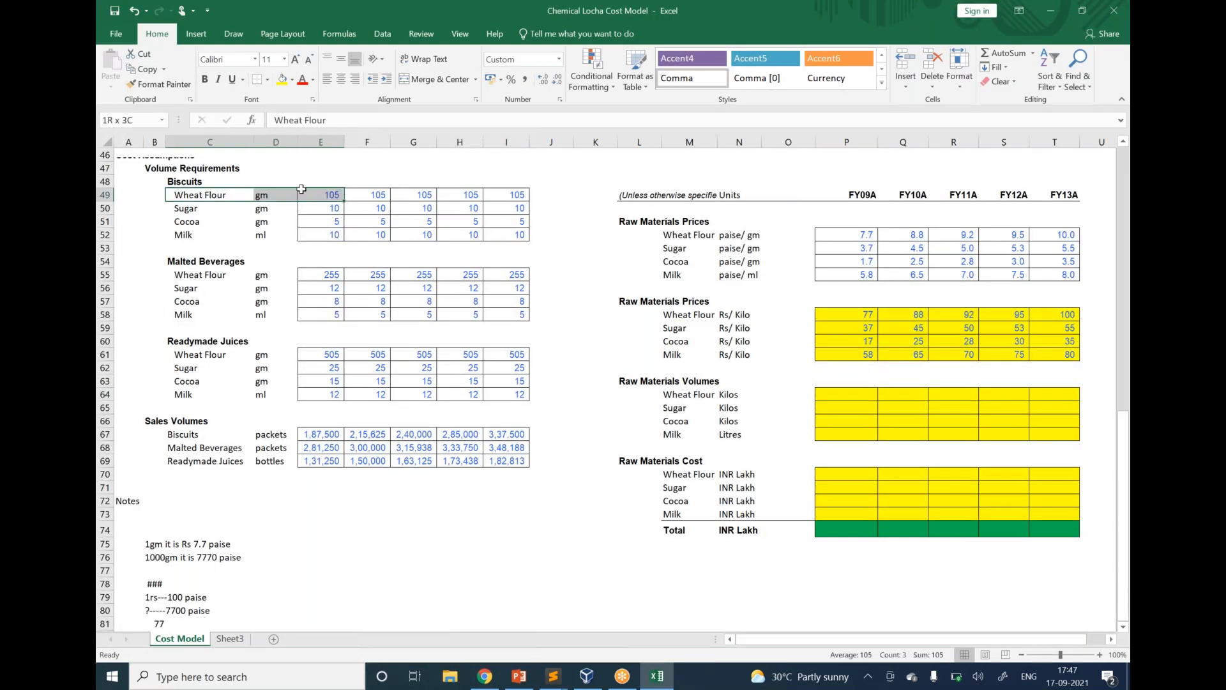
click(219, 274)
drag(218, 276, 313, 274)
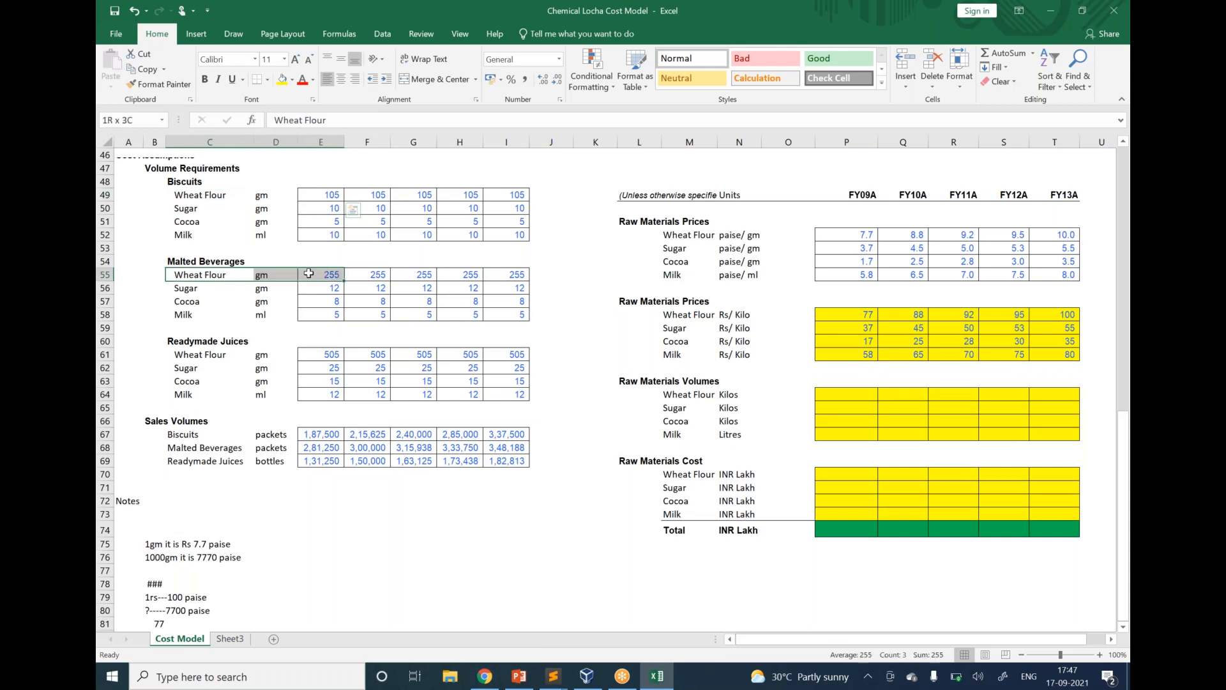
click(221, 353)
drag(221, 354, 329, 355)
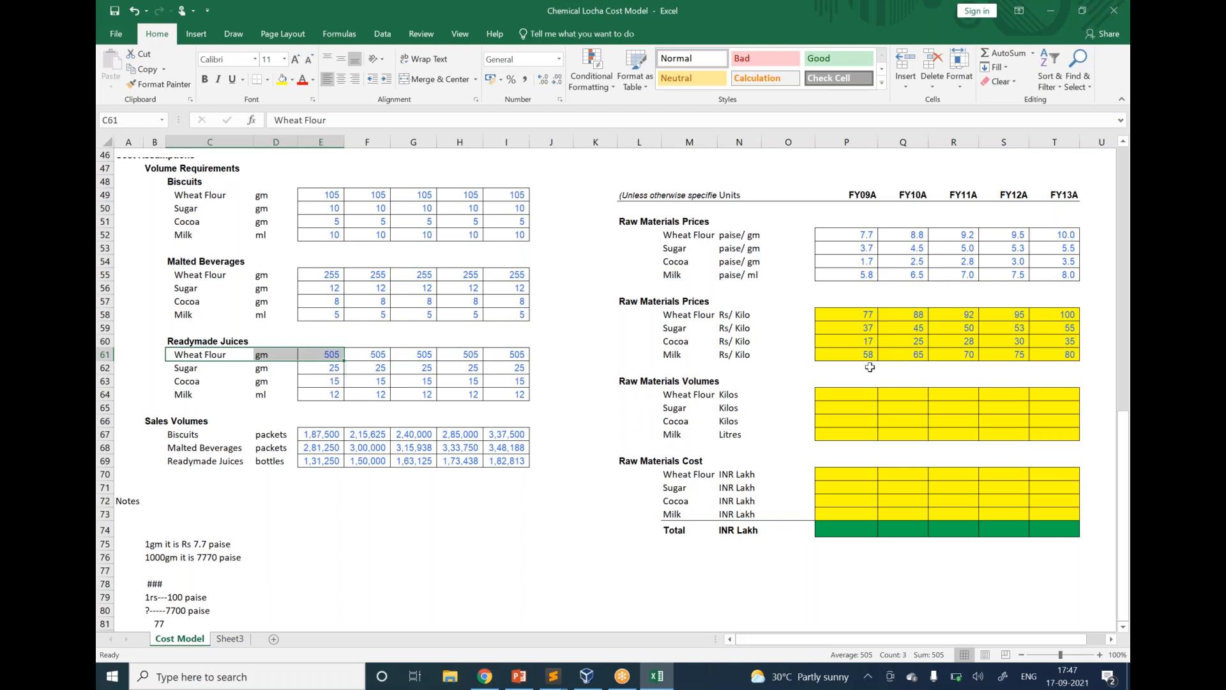
Review the materials and FY09A cells of the Raw Materials Volumes block, ending on the Wheat Flour cell P64.
click(824, 393)
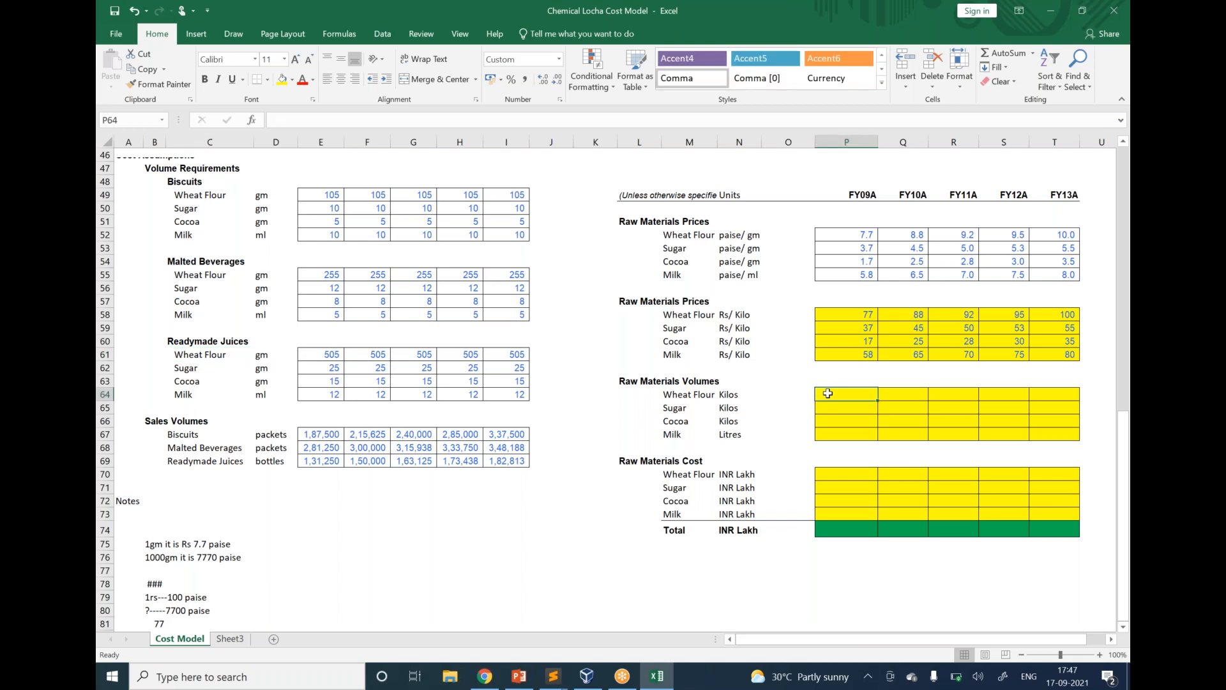
click(861, 26)
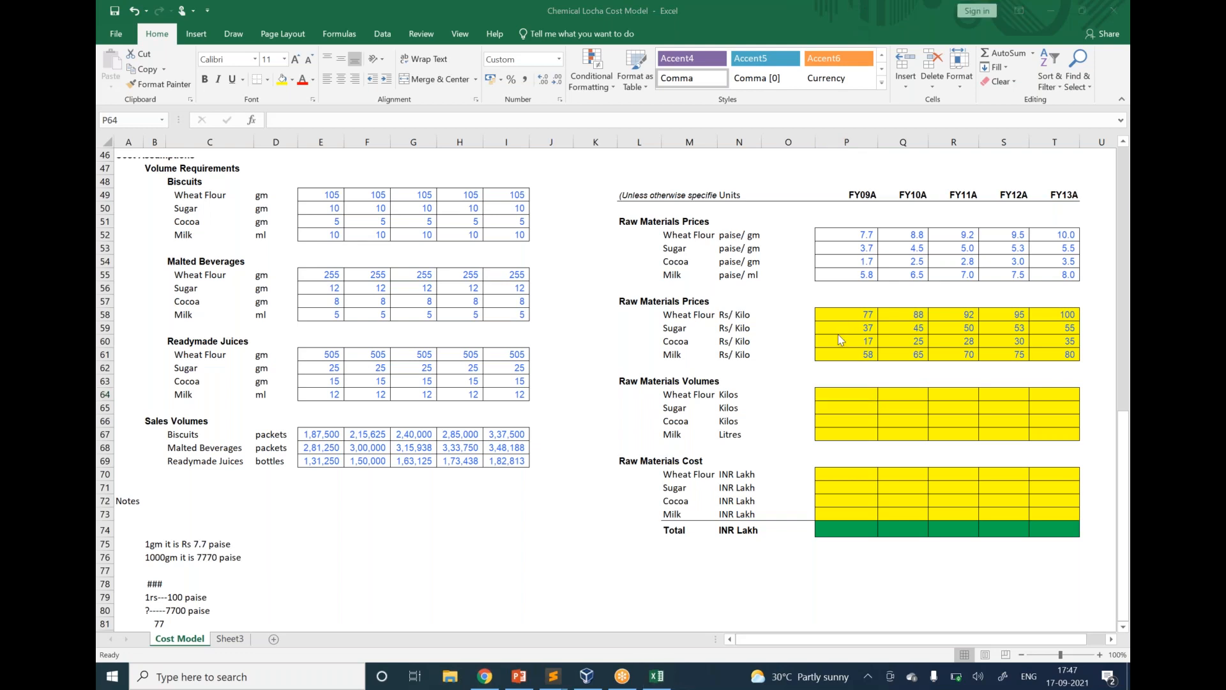
click(838, 396)
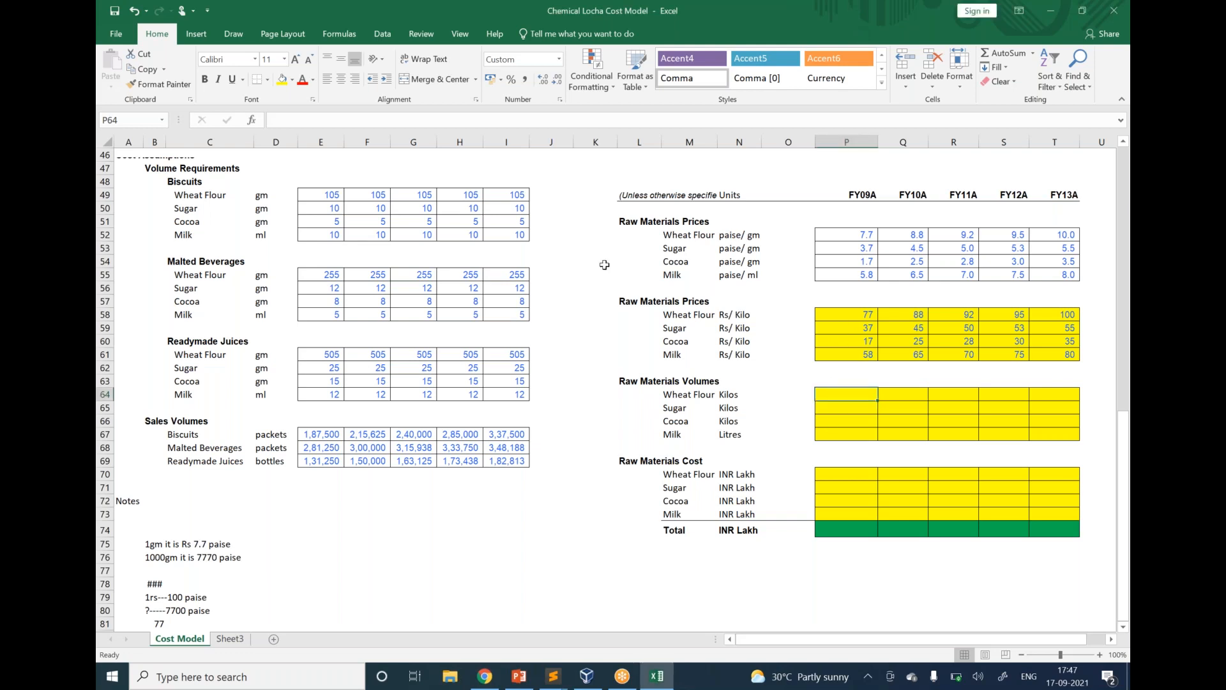
click(894, 61)
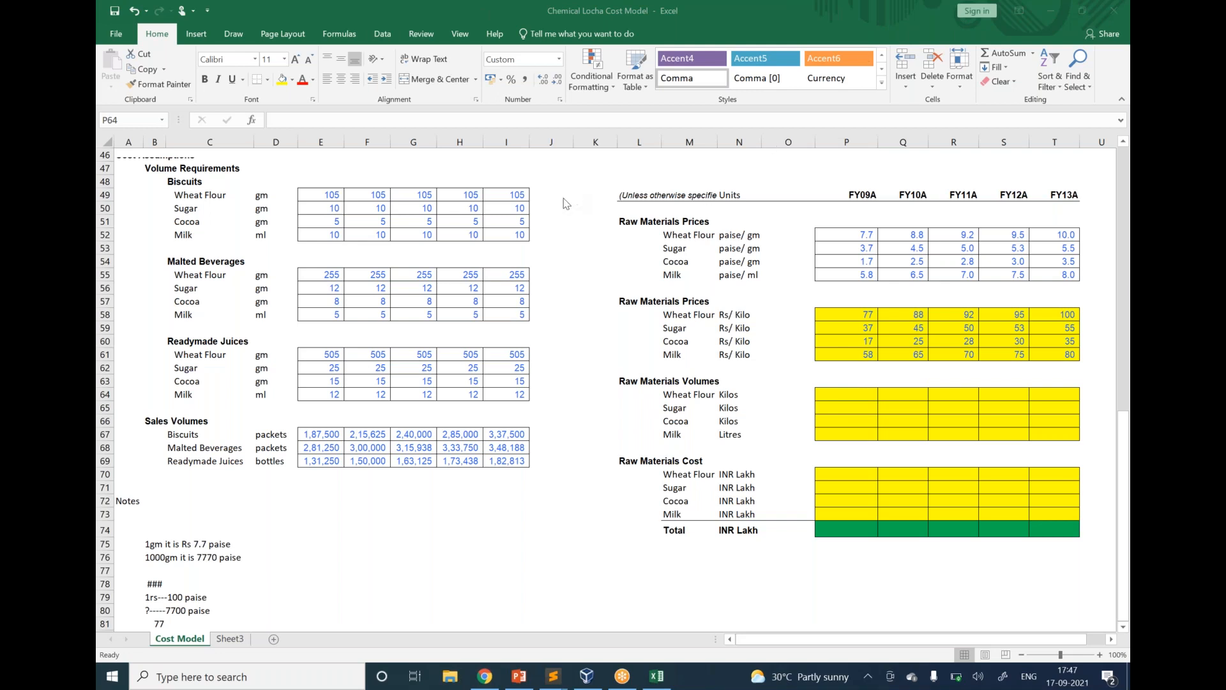
drag(669, 395, 829, 397)
drag(677, 409, 850, 407)
click(684, 423)
click(690, 435)
click(711, 394)
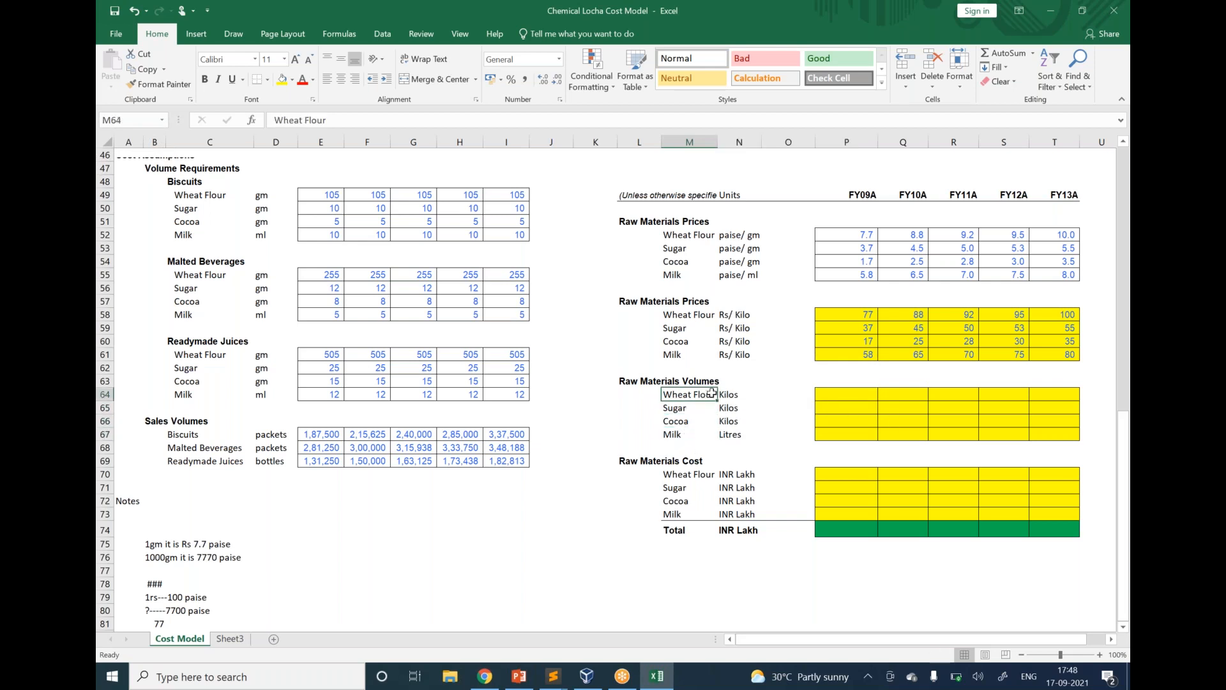
click(824, 395)
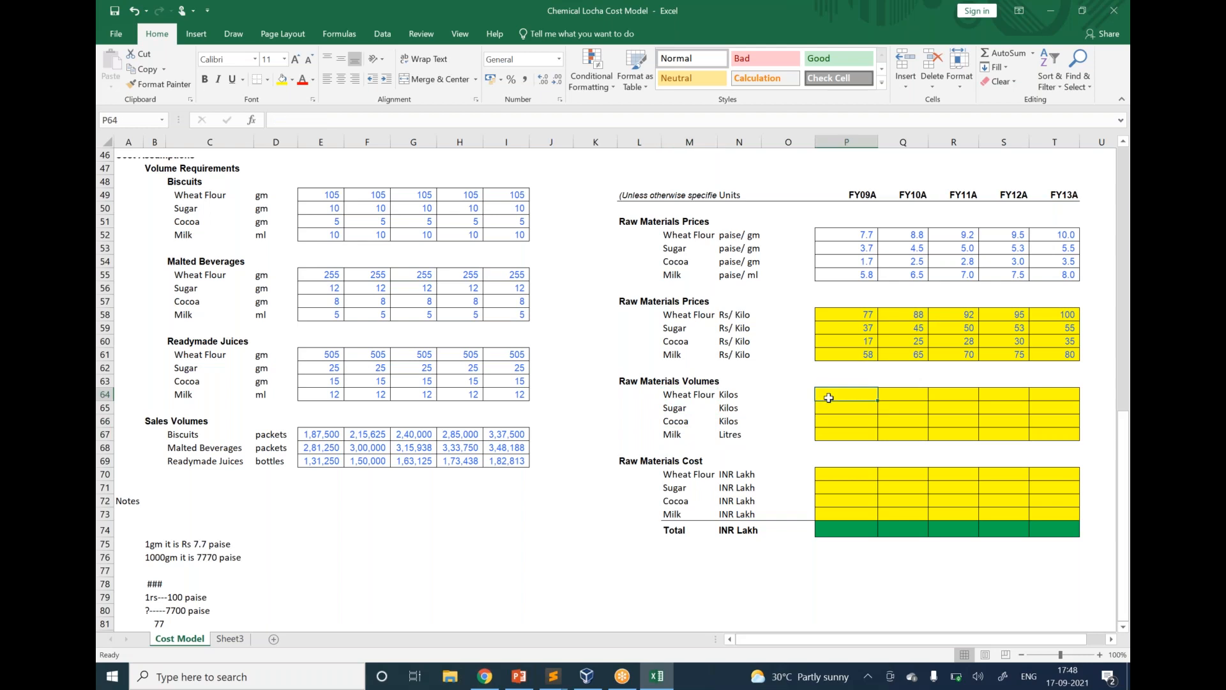
Examine the three product headings, their FY09A Wheat Flour quantities, and the Biscuits sales volume in E67.
click(191, 180)
click(208, 258)
click(238, 343)
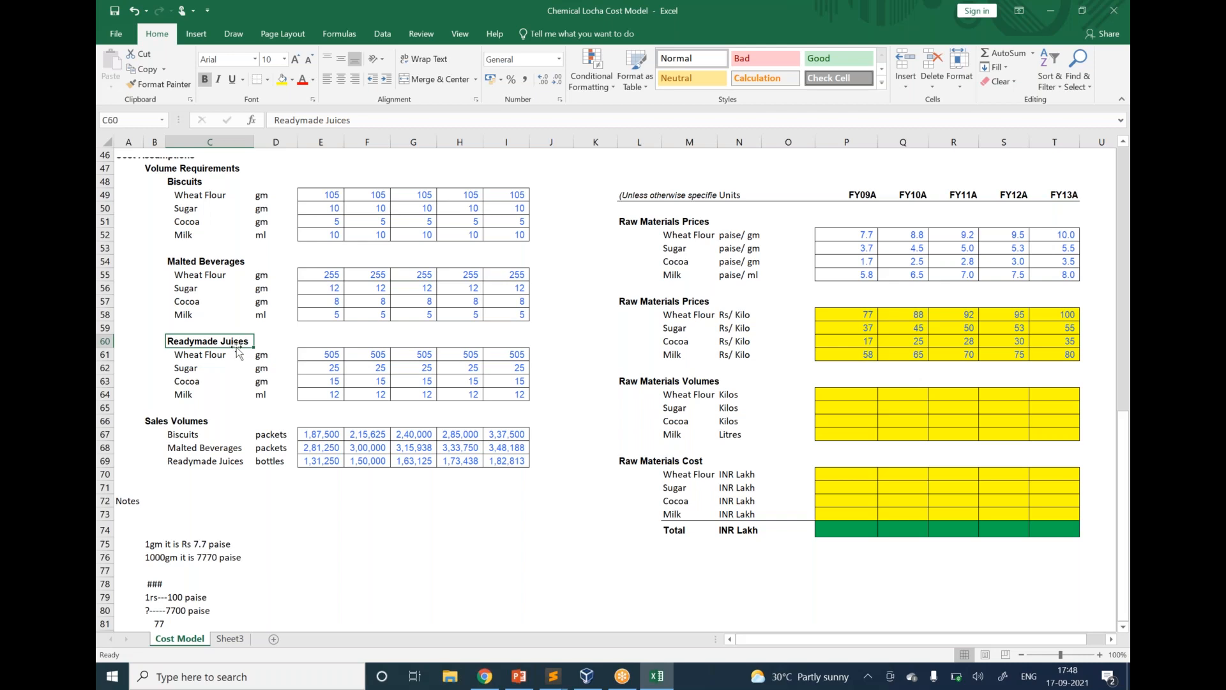
drag(272, 195, 334, 199)
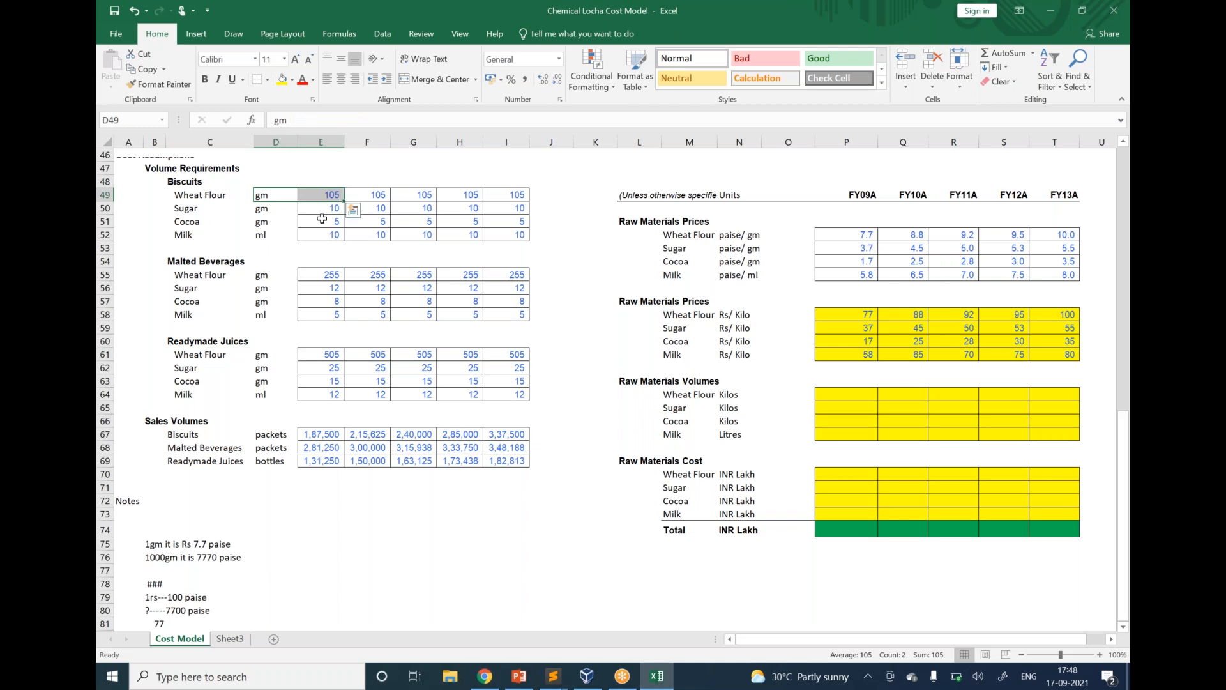
drag(331, 275, 220, 273)
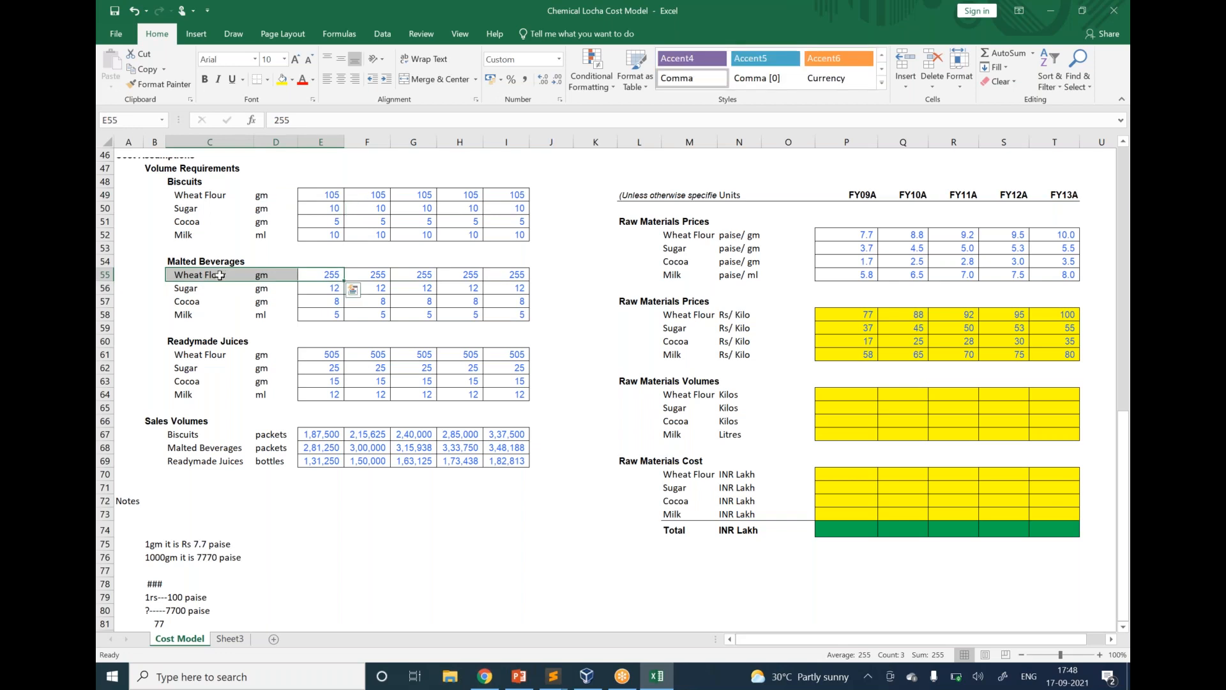
drag(326, 355, 225, 355)
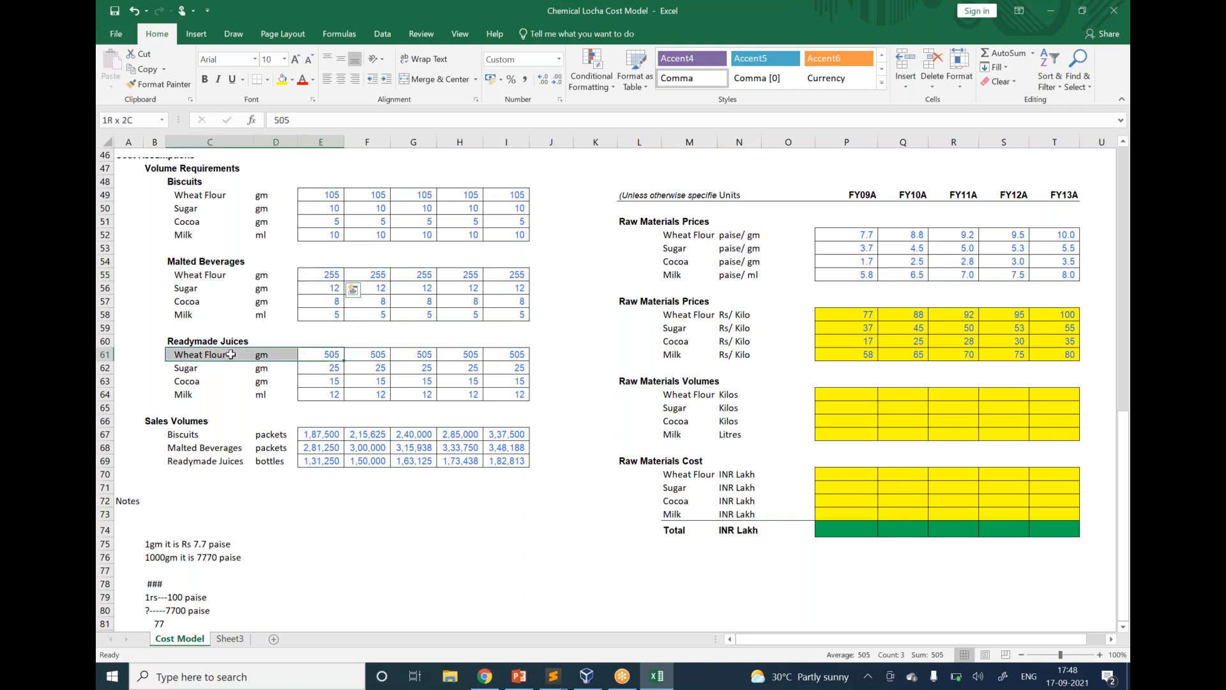
mouse_move(321, 434)
mouse_down()
mouse_move(321, 464)
mouse_move(326, 437)
mouse_up()
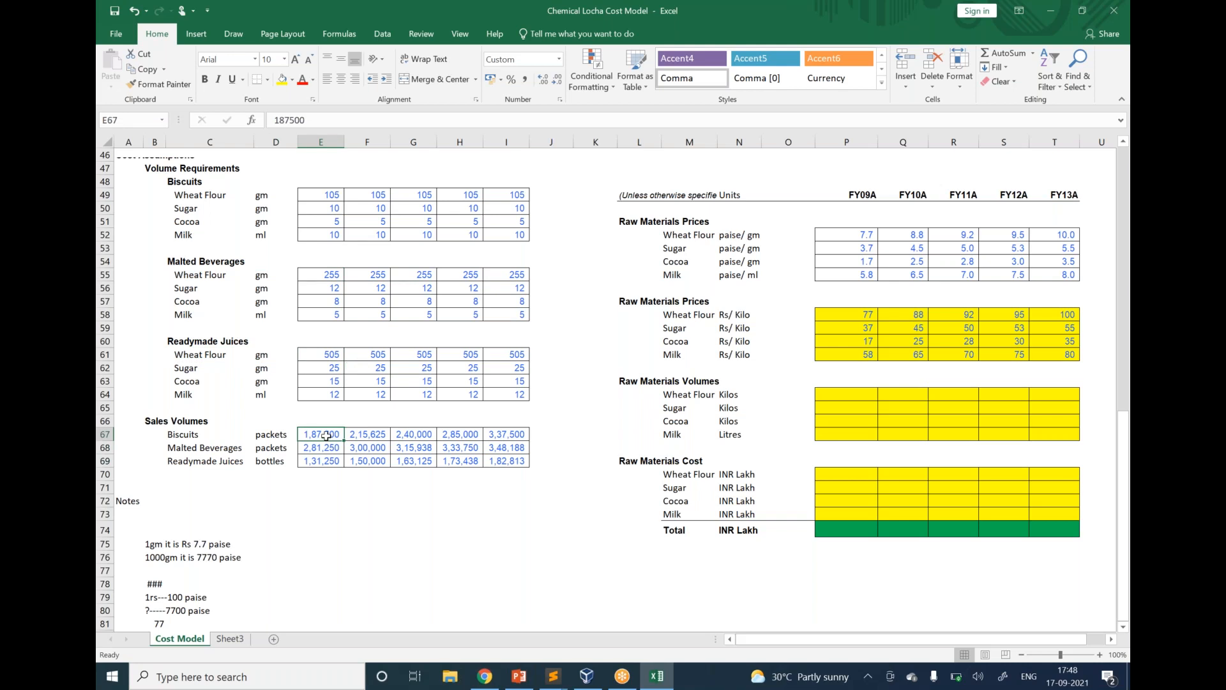
Calculate the FY09A Wheat Flour volume in P64 as =(E49*E67+E55*E68+E61*E69), multiplying each product's requirement by its sales volume.
drag(852, 396, 1054, 431)
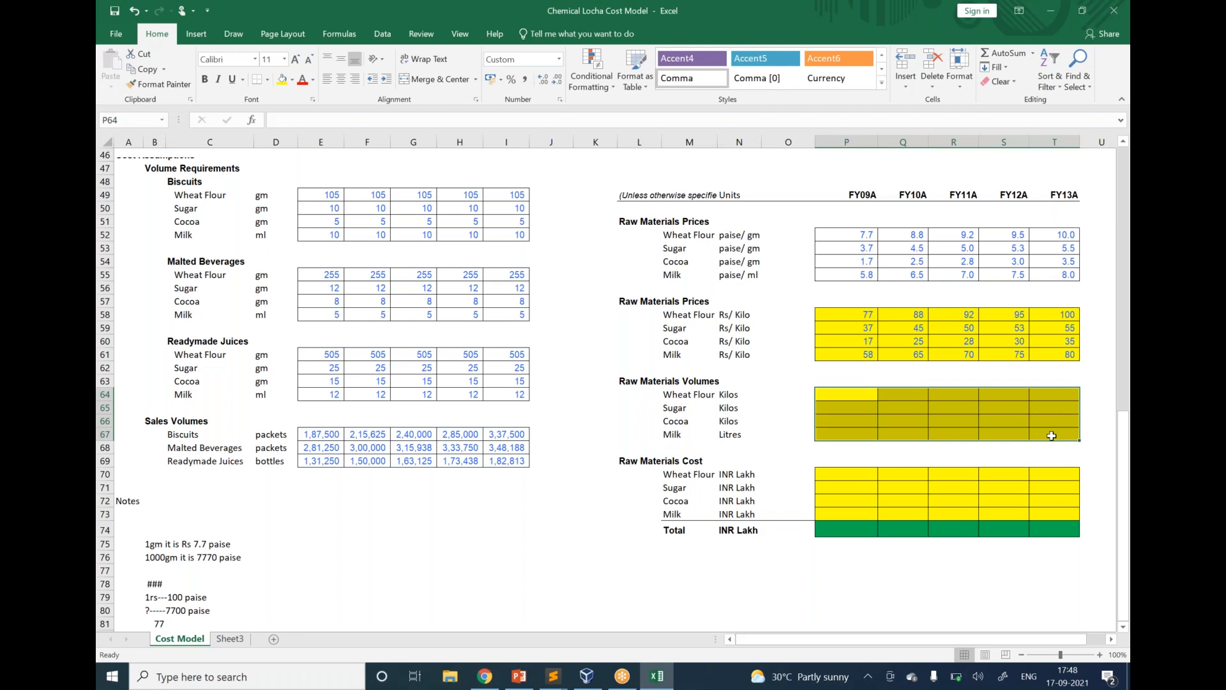
click(891, 31)
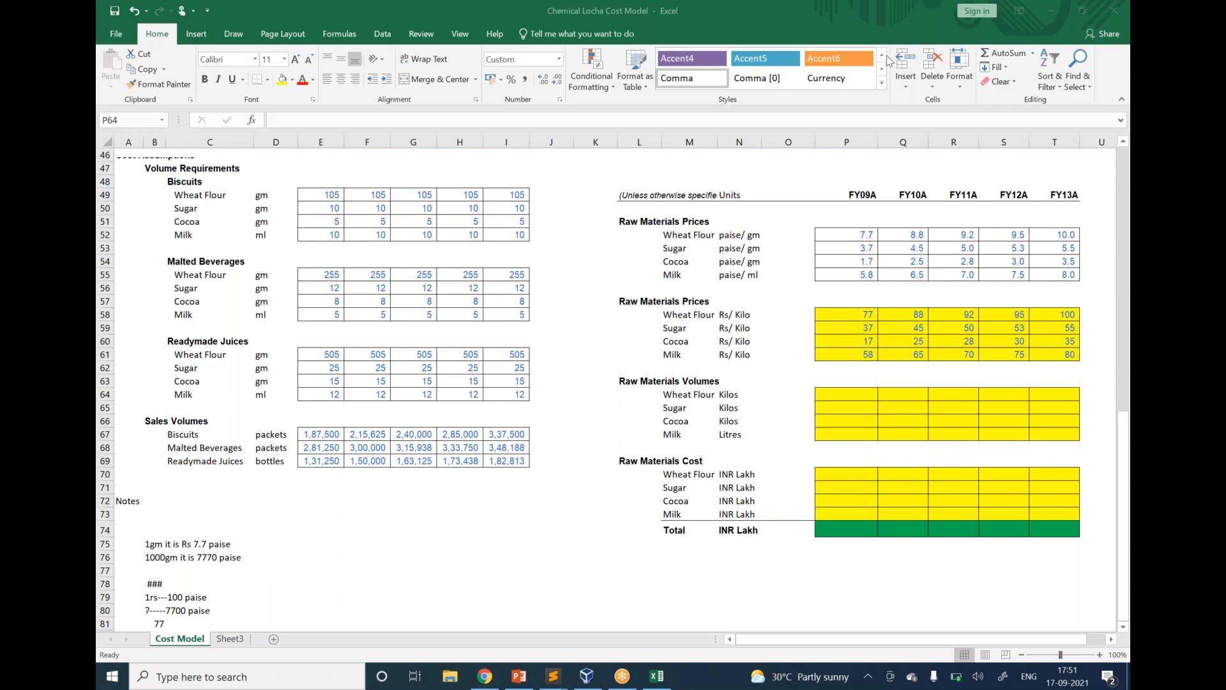
click(863, 396)
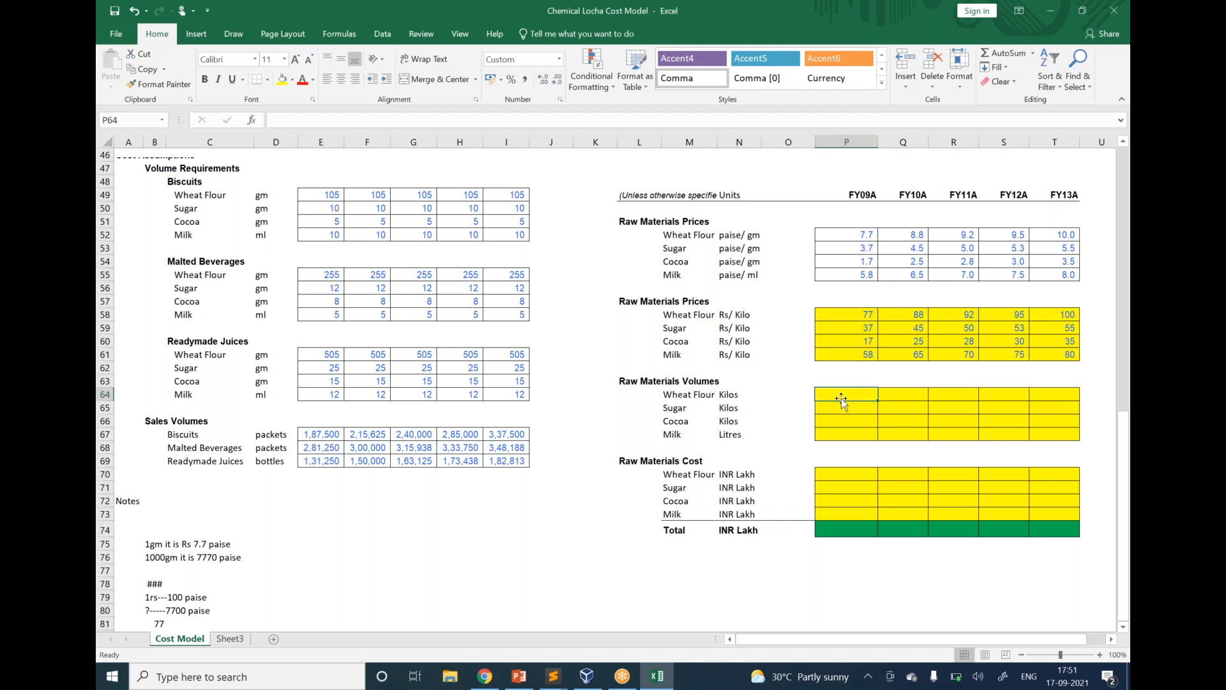
text(=()
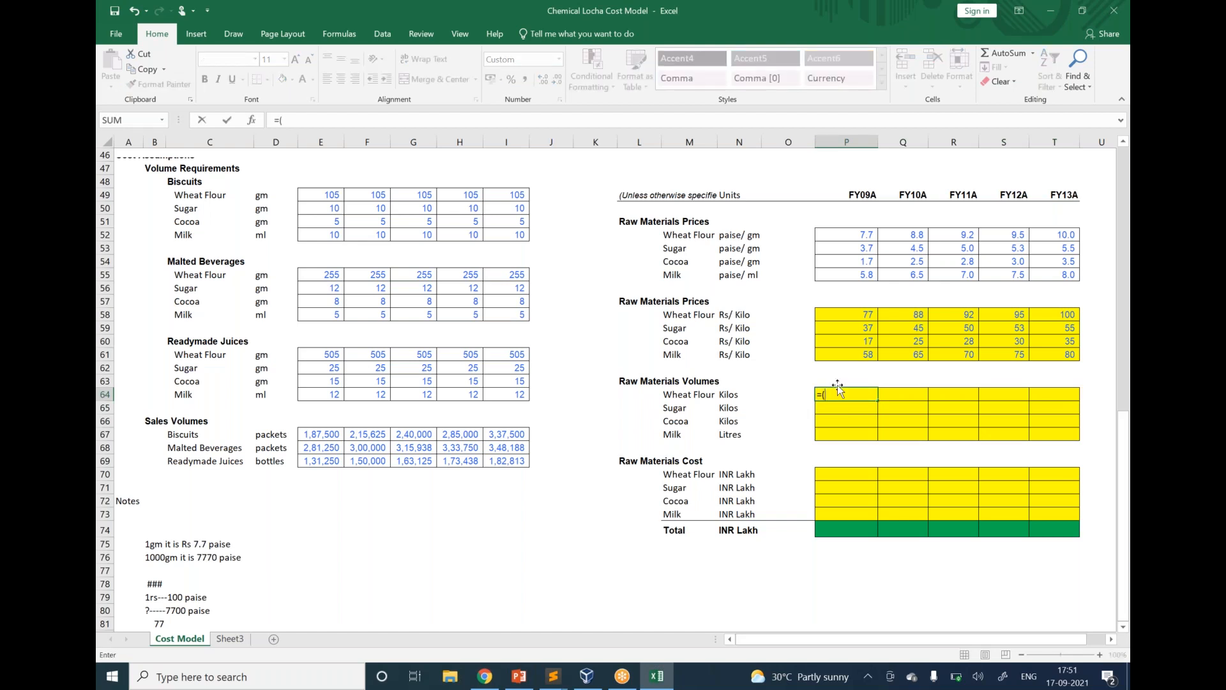
click(327, 199)
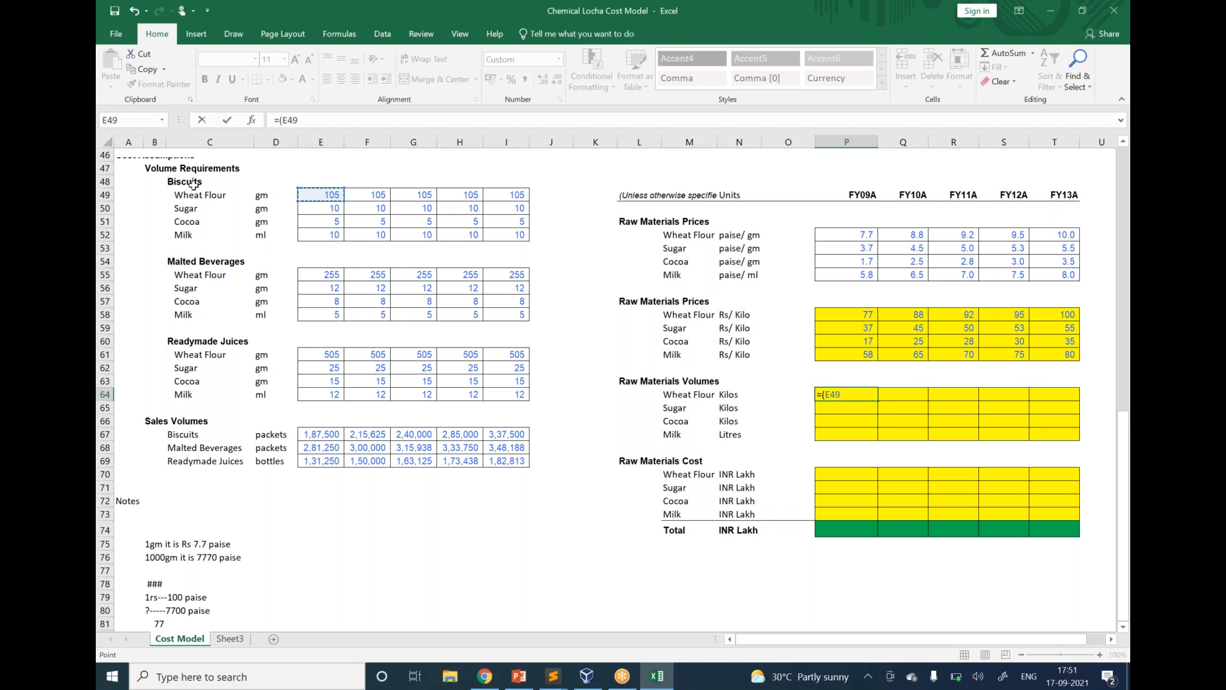
text(*)
click(316, 433)
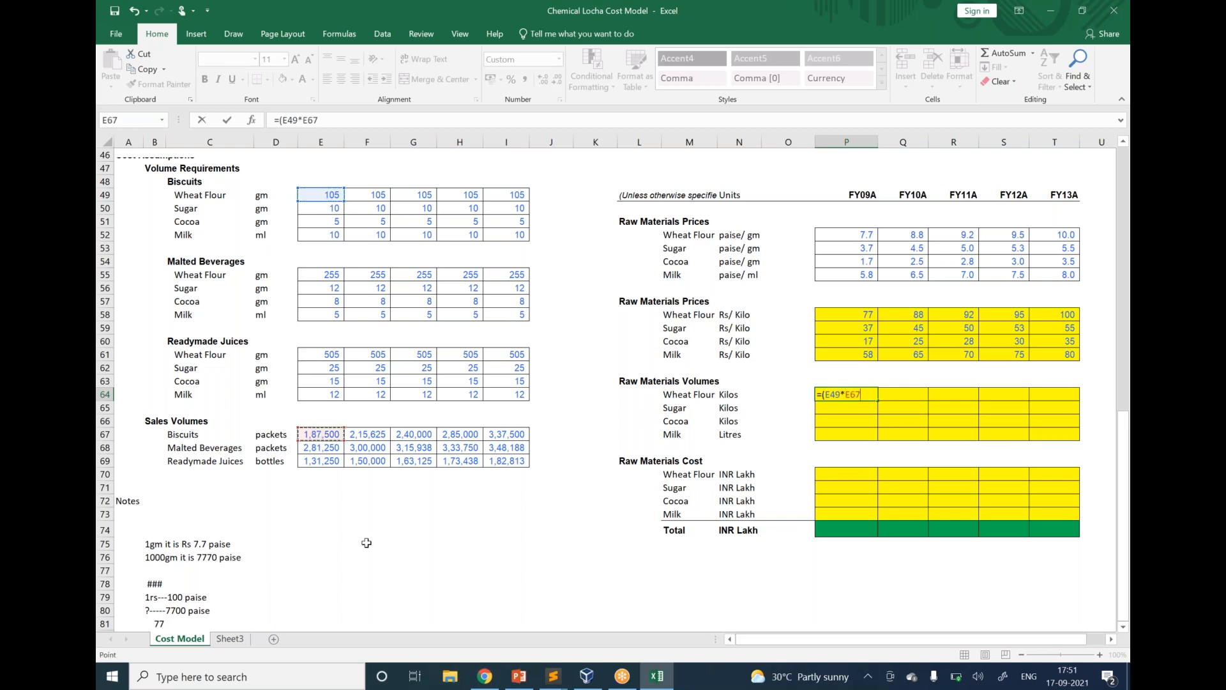
text(+)
click(331, 276)
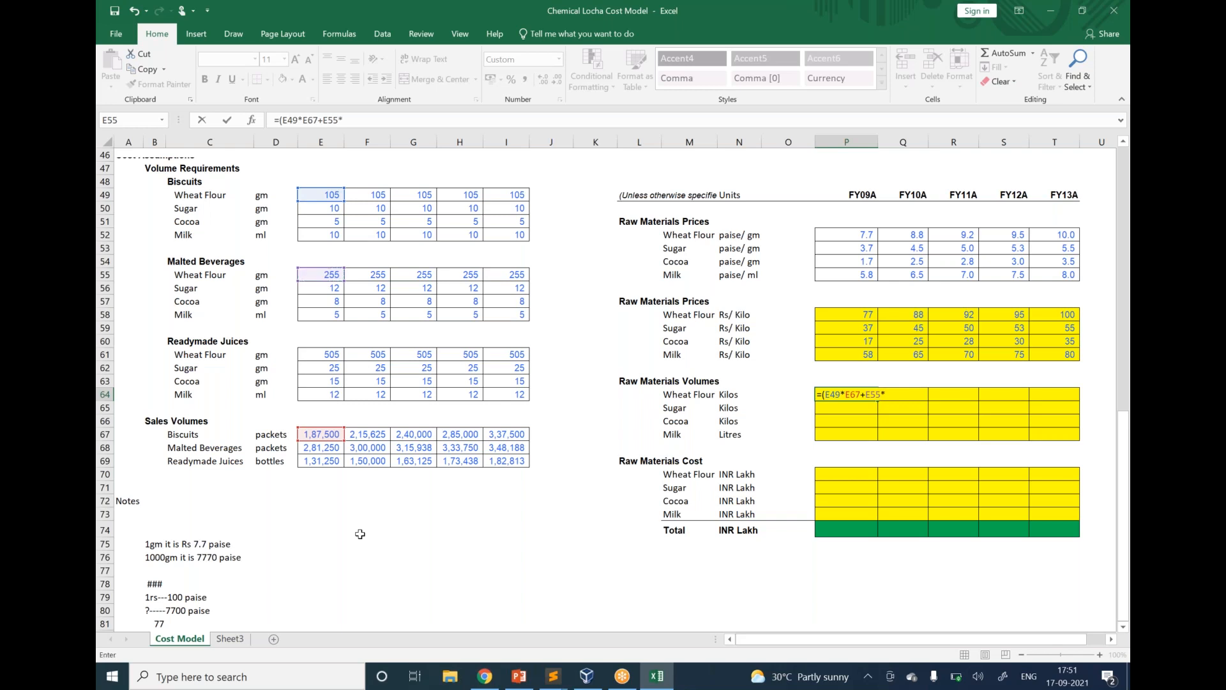
text(*)
click(324, 447)
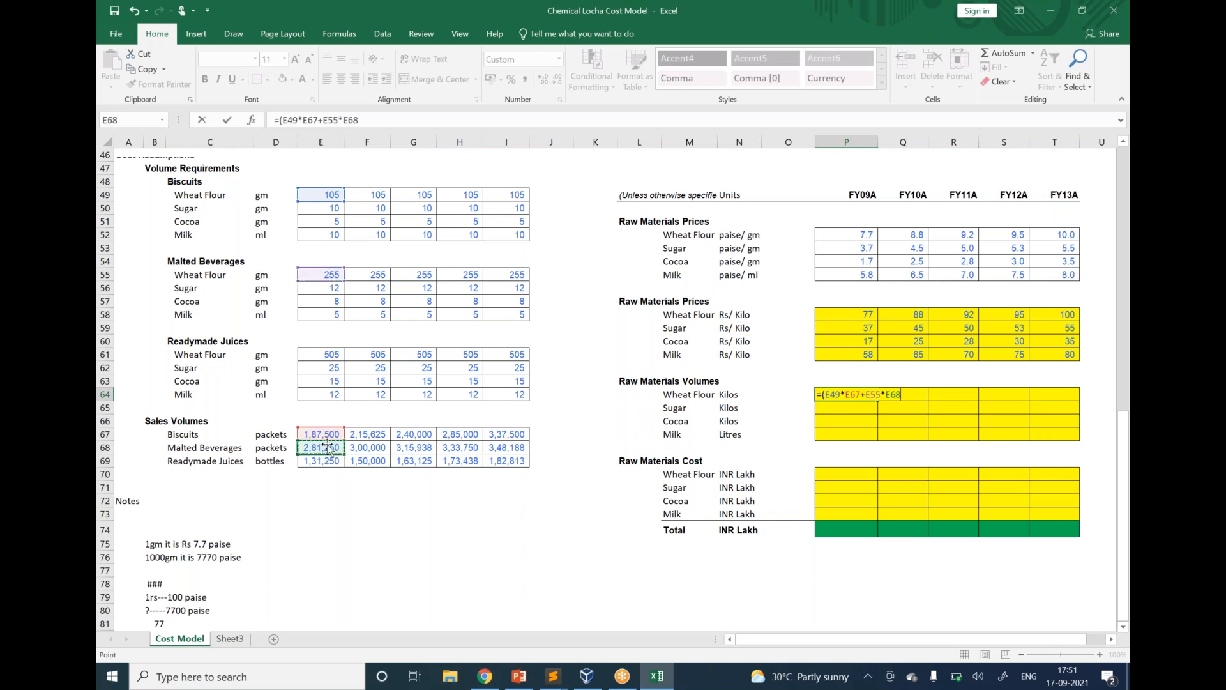
text(+)
click(312, 356)
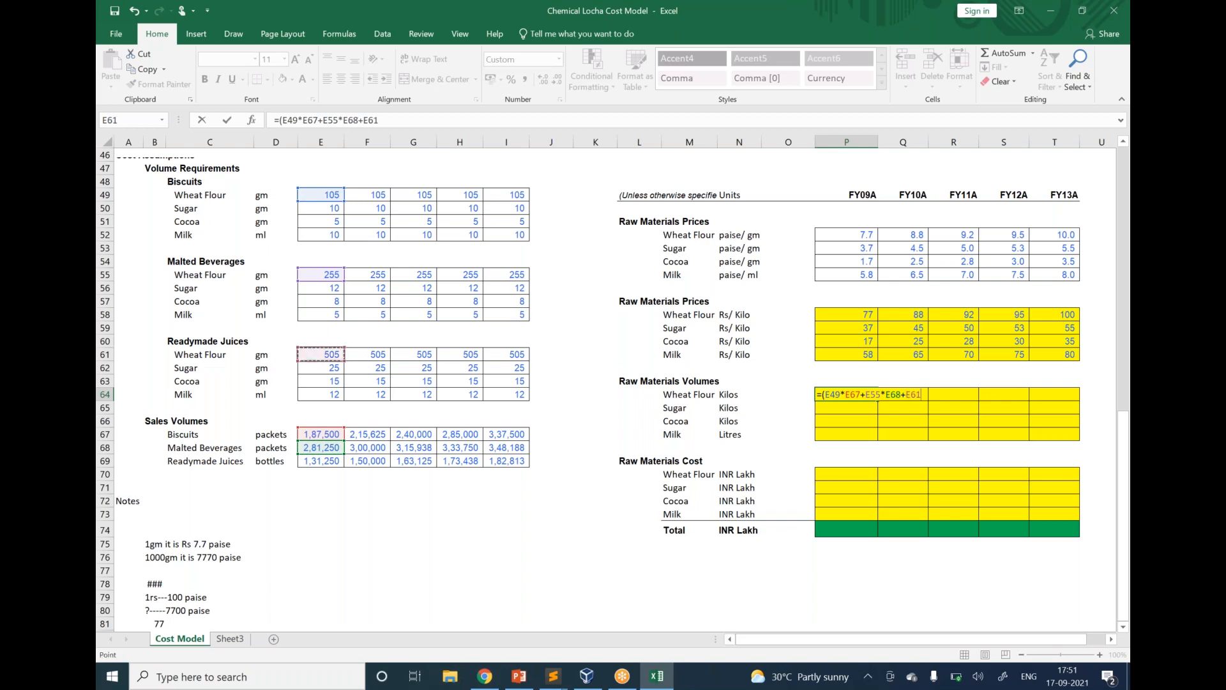
text(*)
click(330, 466)
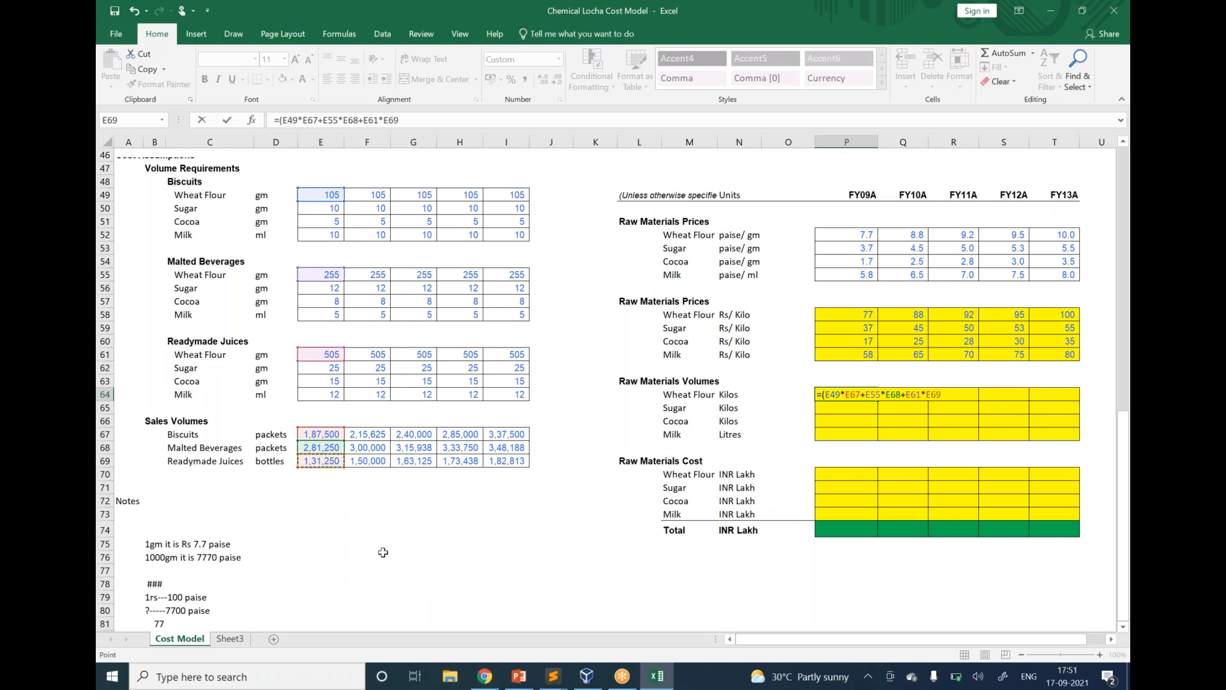
text())
key(Return)
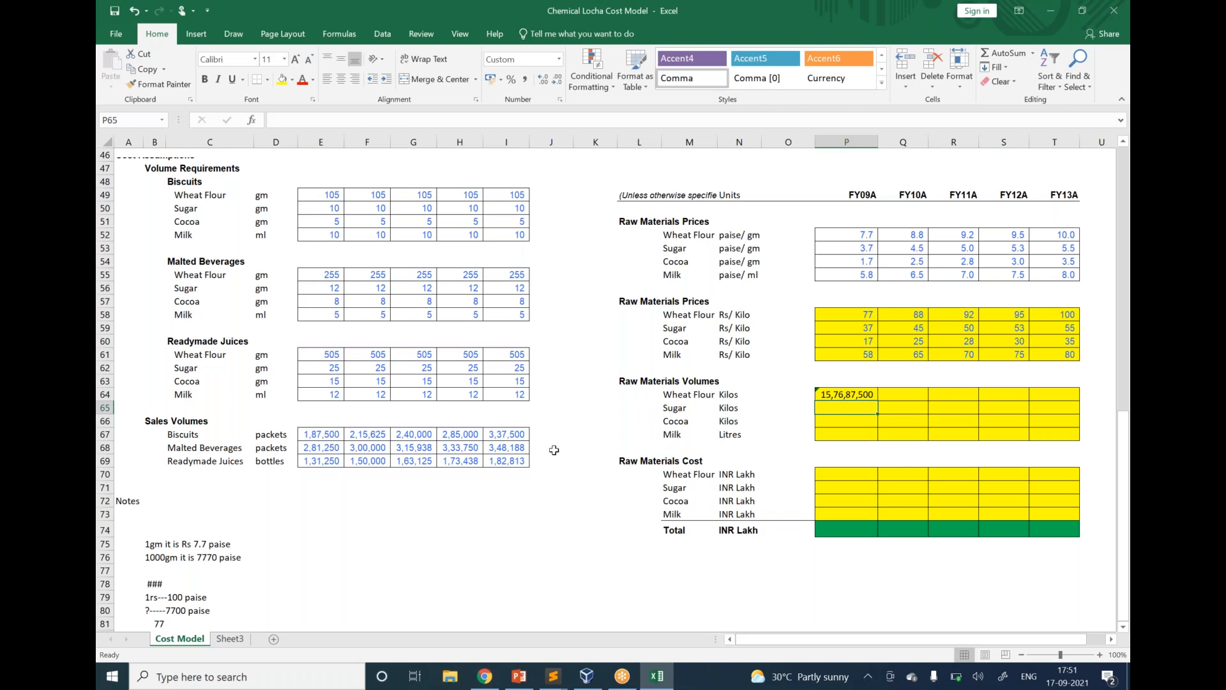
Compare the unit of the Wheat Flour volume in N64 with the units of the volume requirements in column D.
click(856, 23)
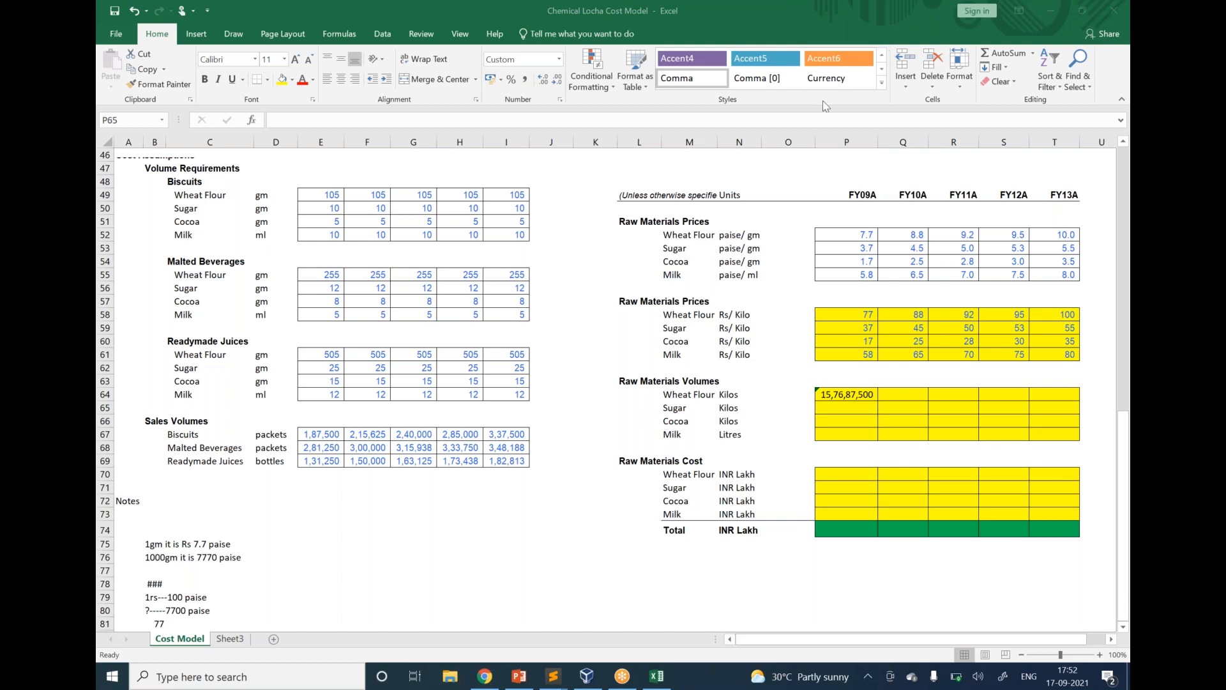
click(854, 394)
click(854, 394)
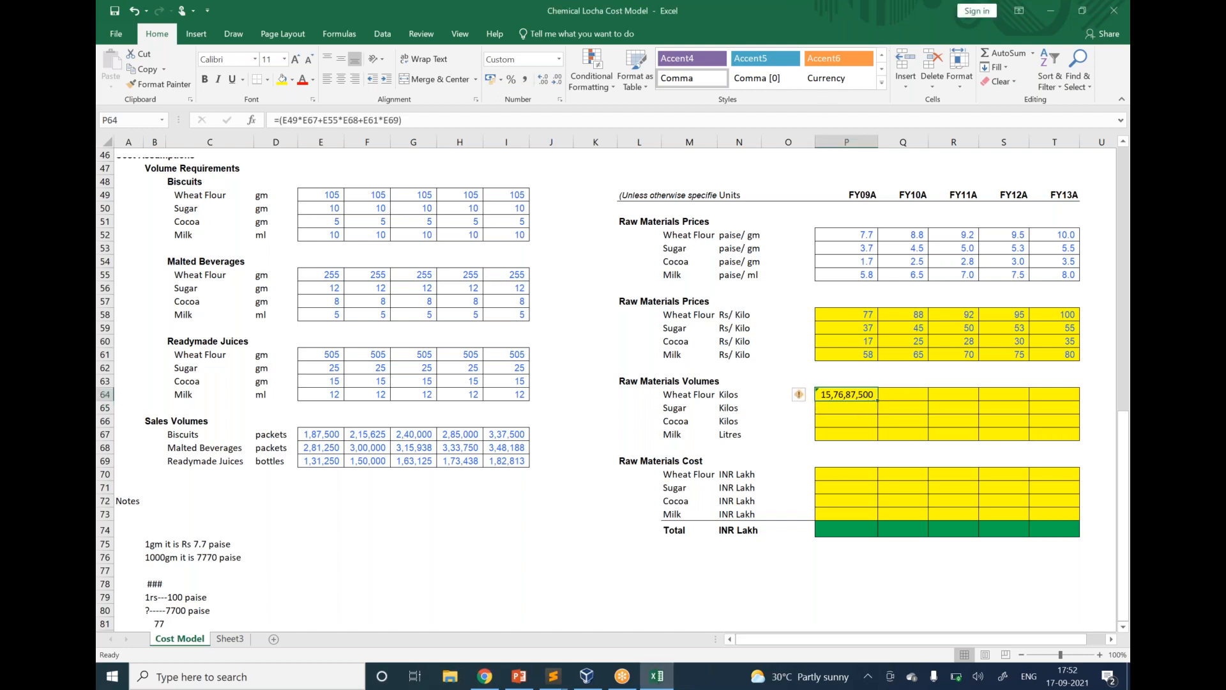
click(728, 395)
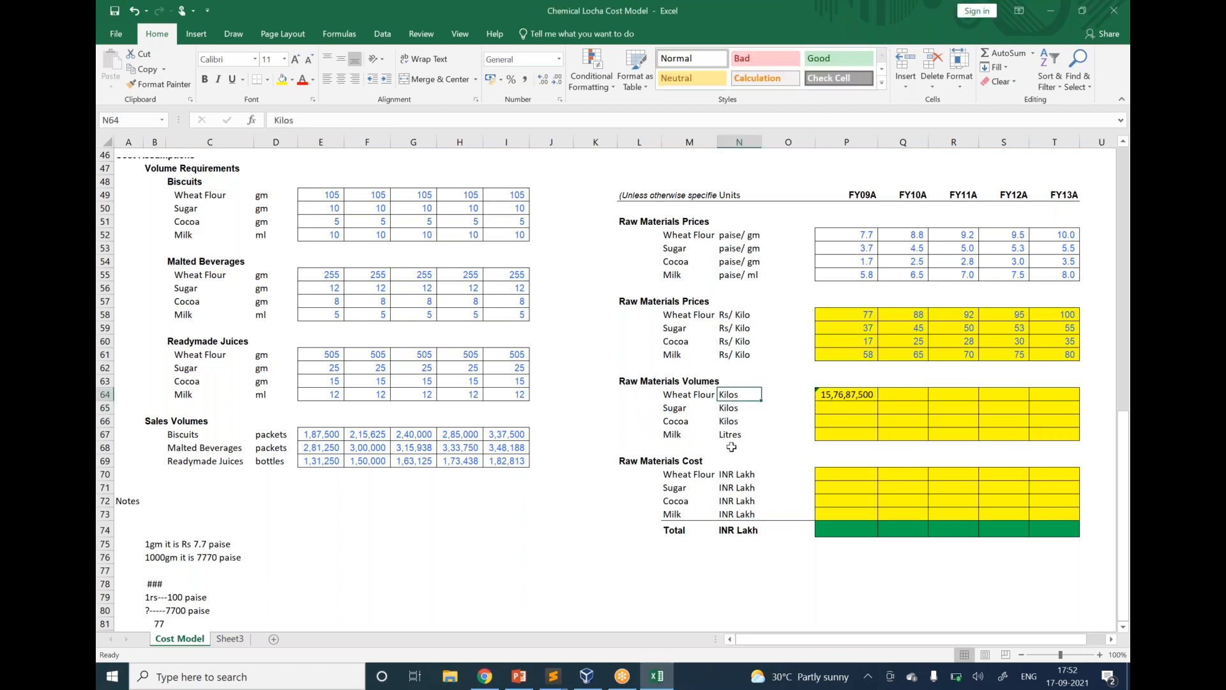
click(190, 261)
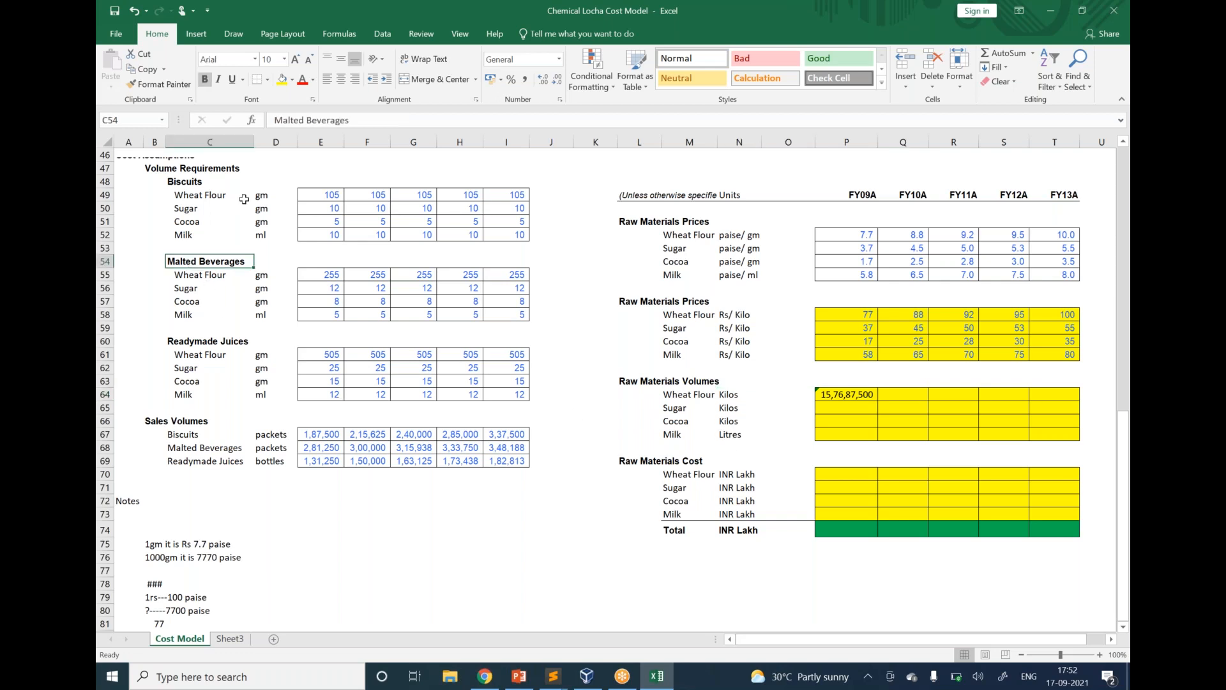
drag(261, 194, 263, 404)
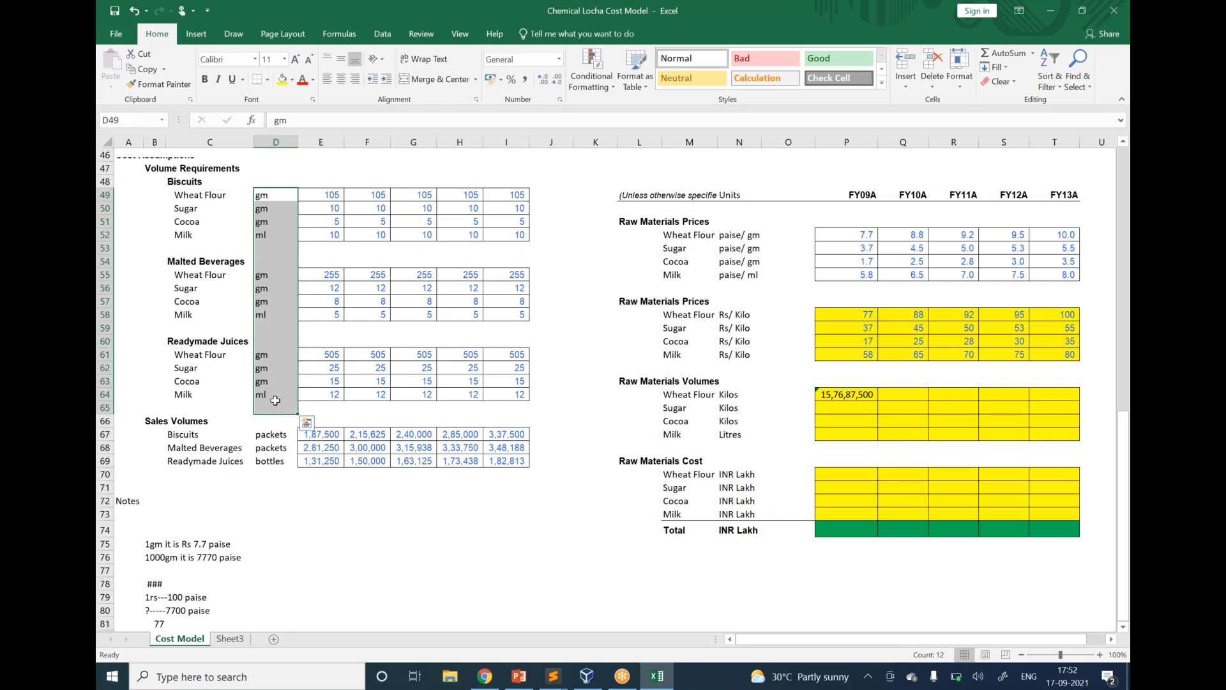
click(423, 370)
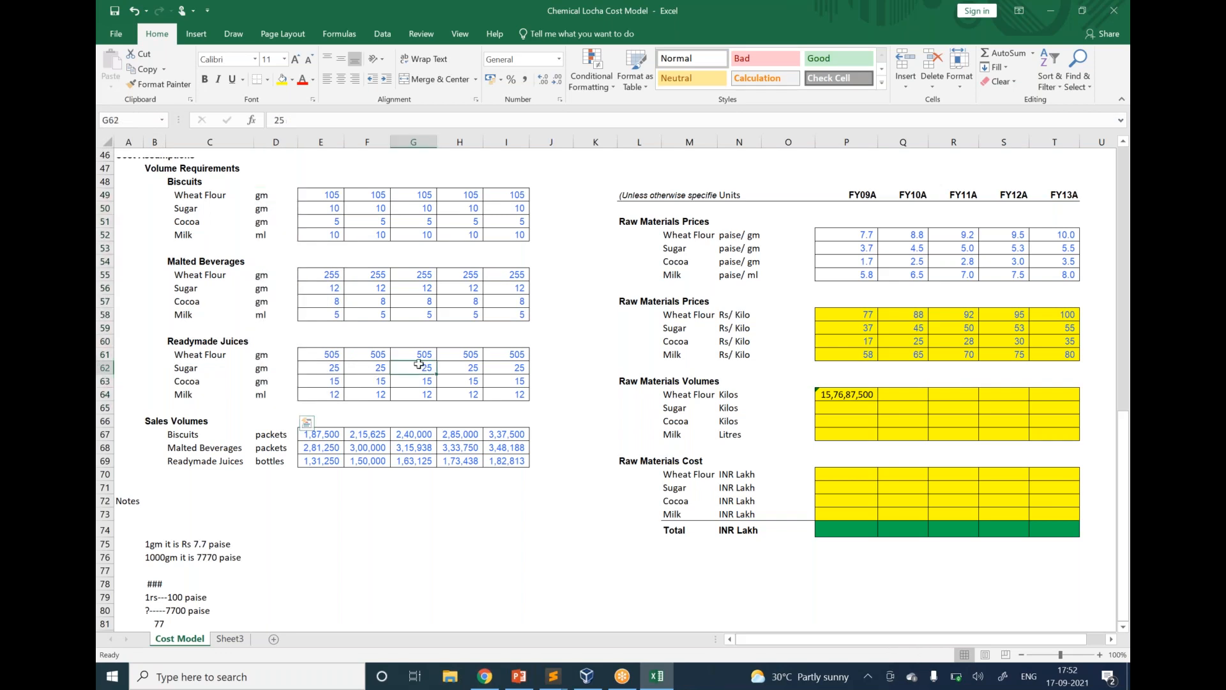
Divide the FY09A Wheat Flour volume formula in P64 by 1000 to convert grams to kilos, and fill it across to FY13A in T64.
click(852, 21)
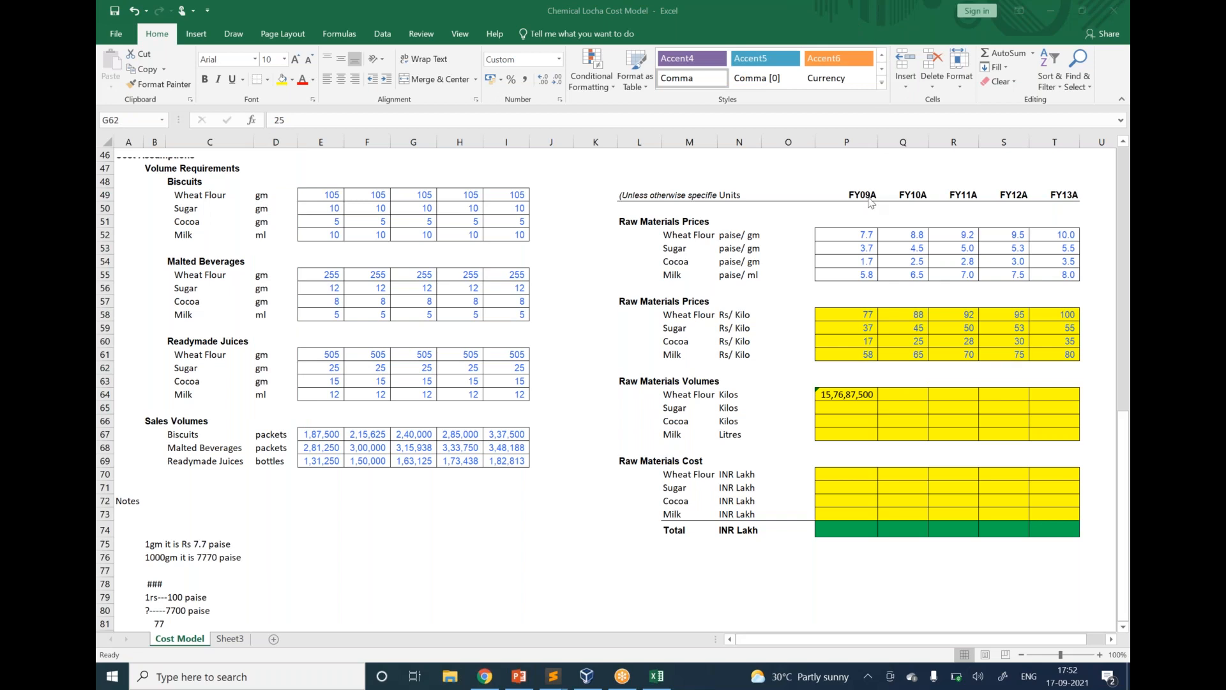
click(848, 394)
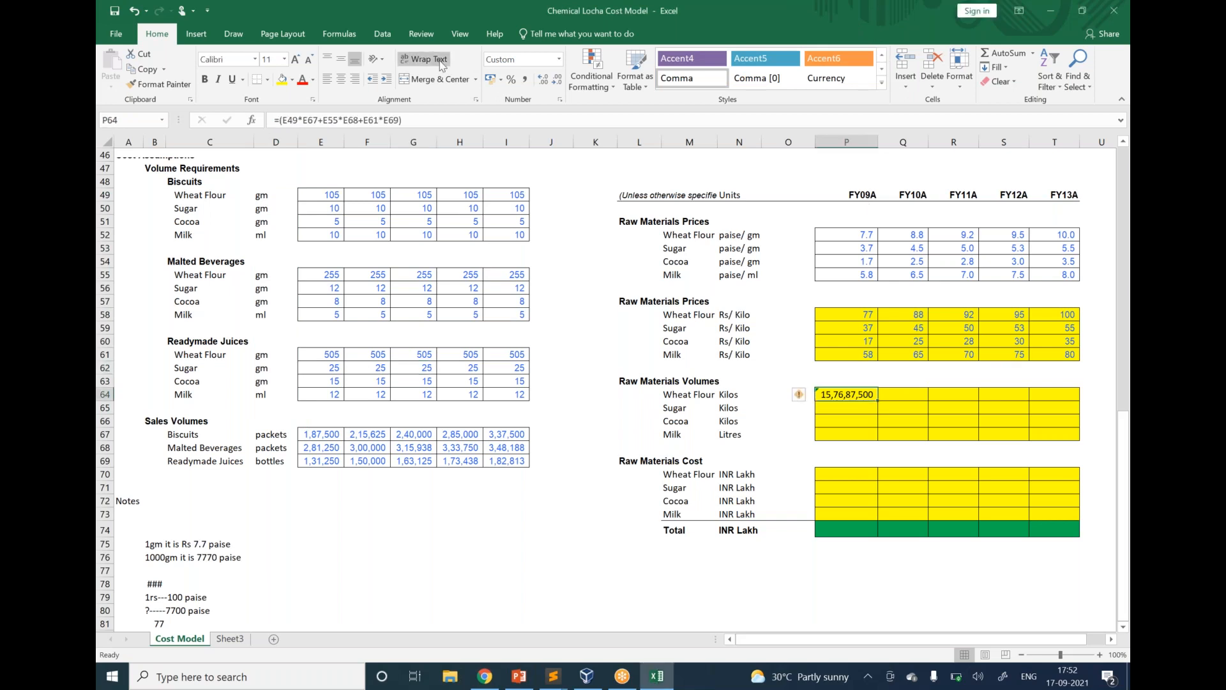
click(453, 121)
text(/1000)
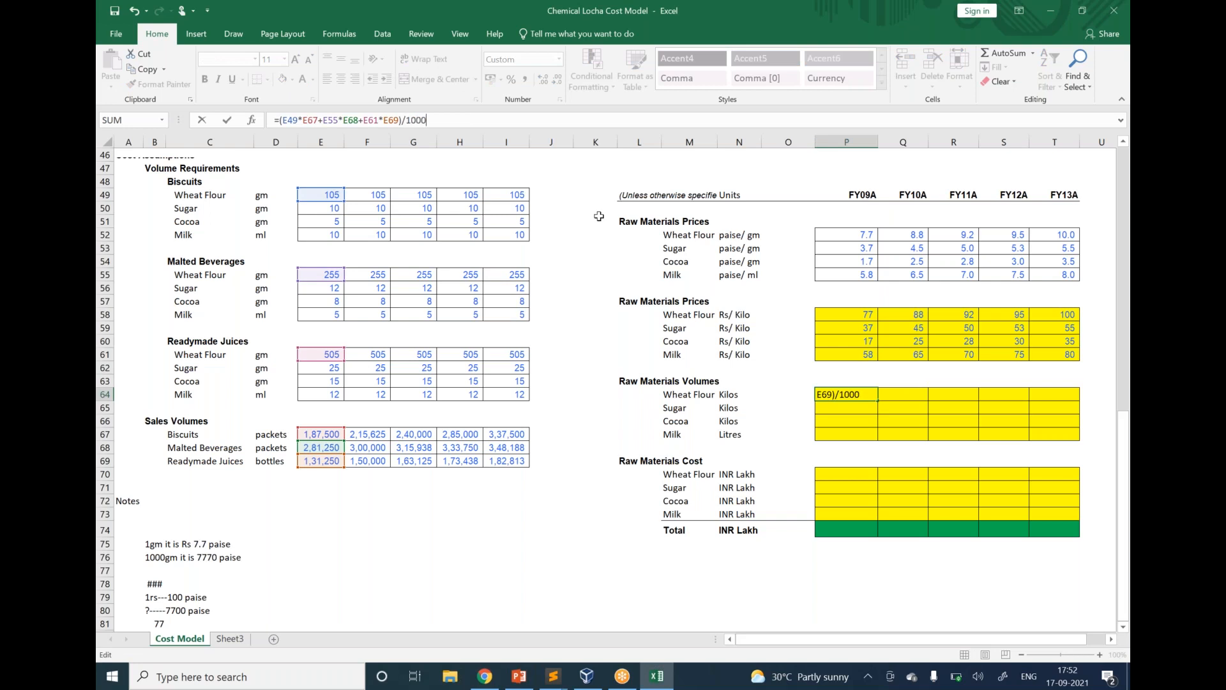
key(Return)
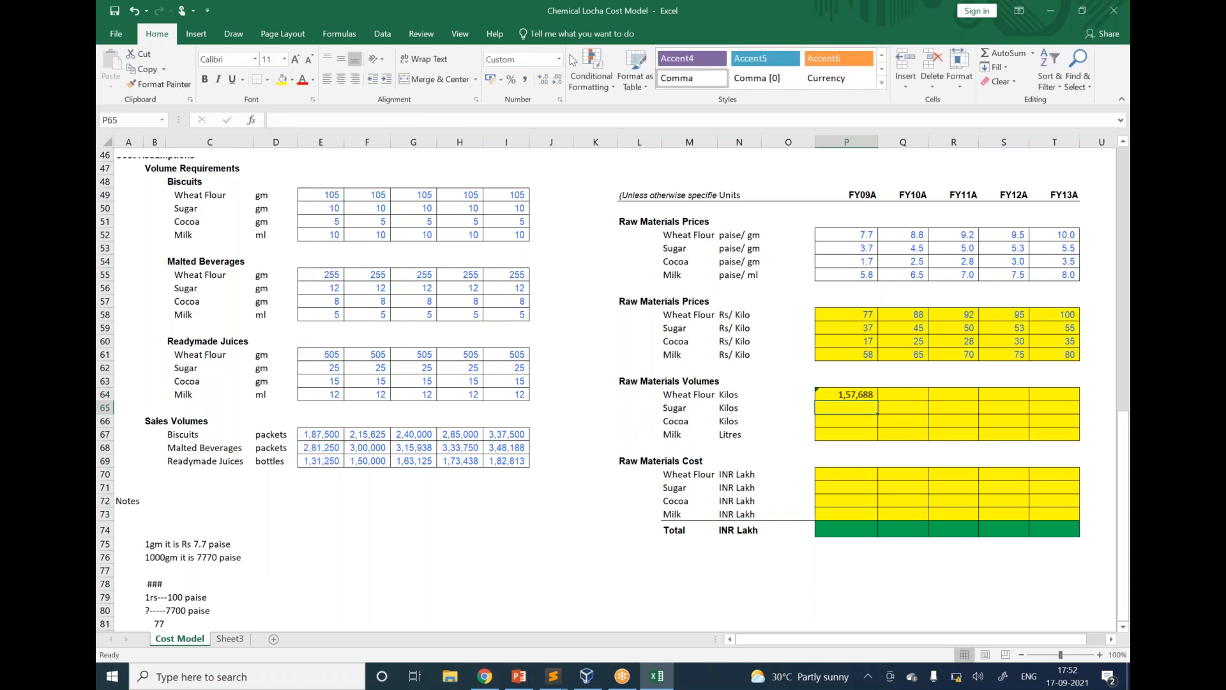
click(858, 394)
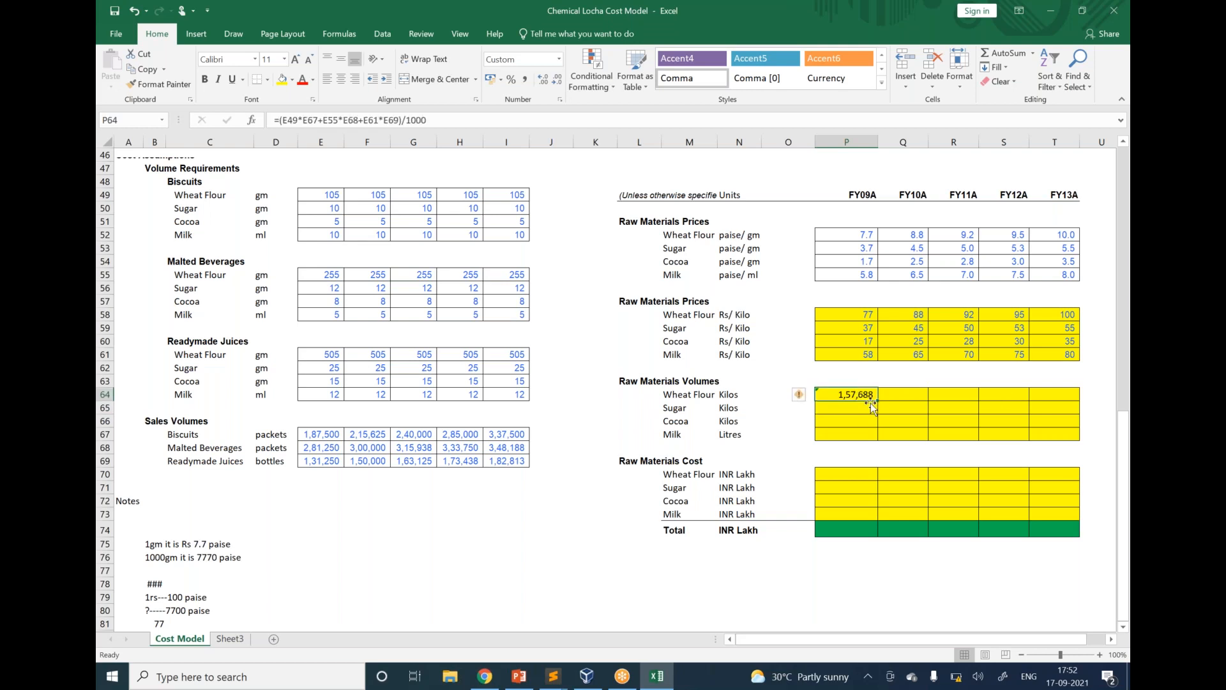
drag(878, 402, 1061, 407)
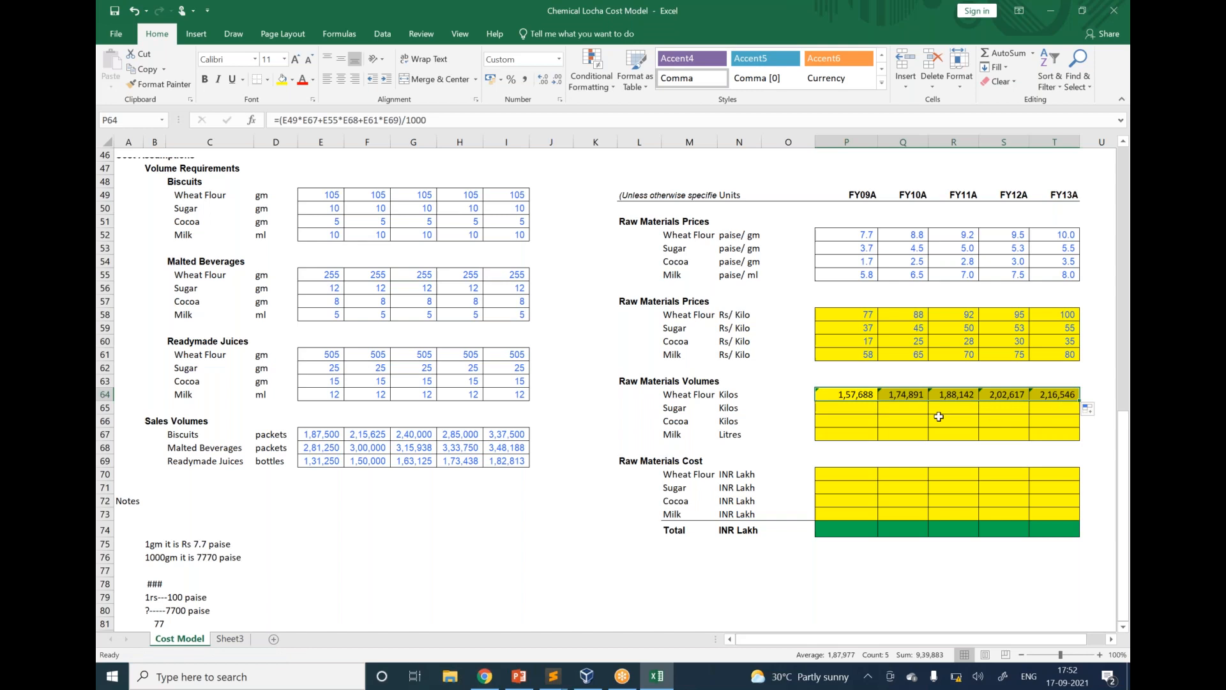
Calculate the FY09A Sugar volume in kilos in P65 as =(E50*E67+E56*E68+E62*E69)/1000.
click(869, 412)
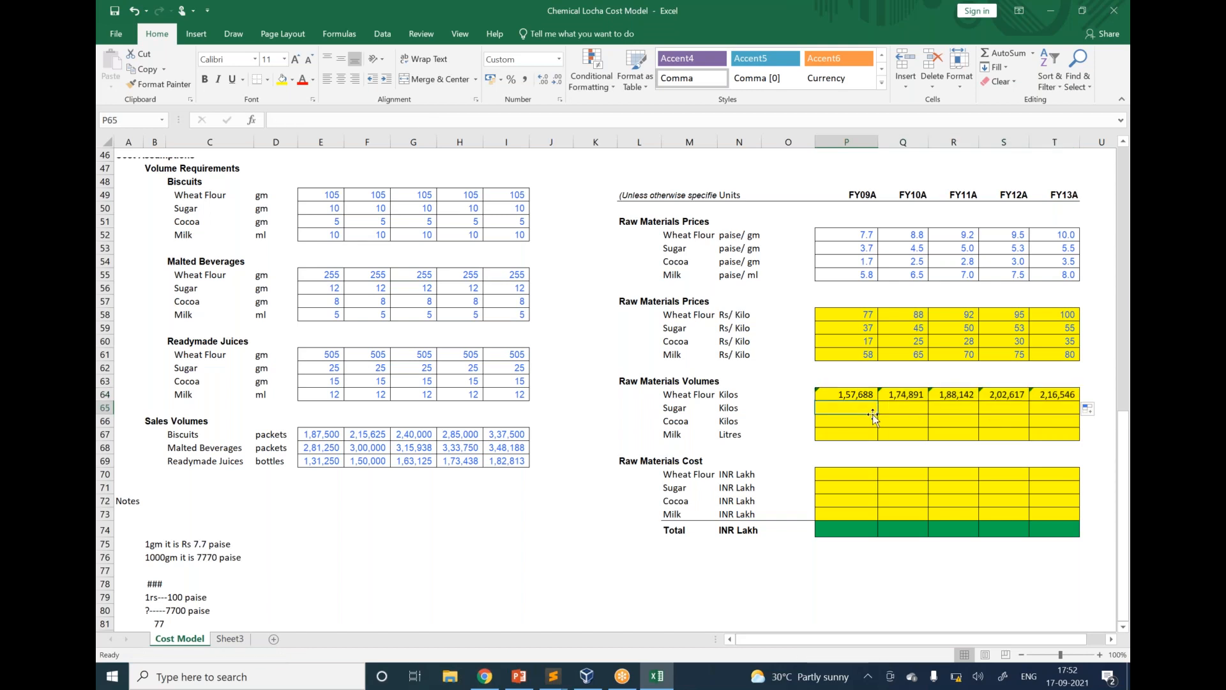
text(=()
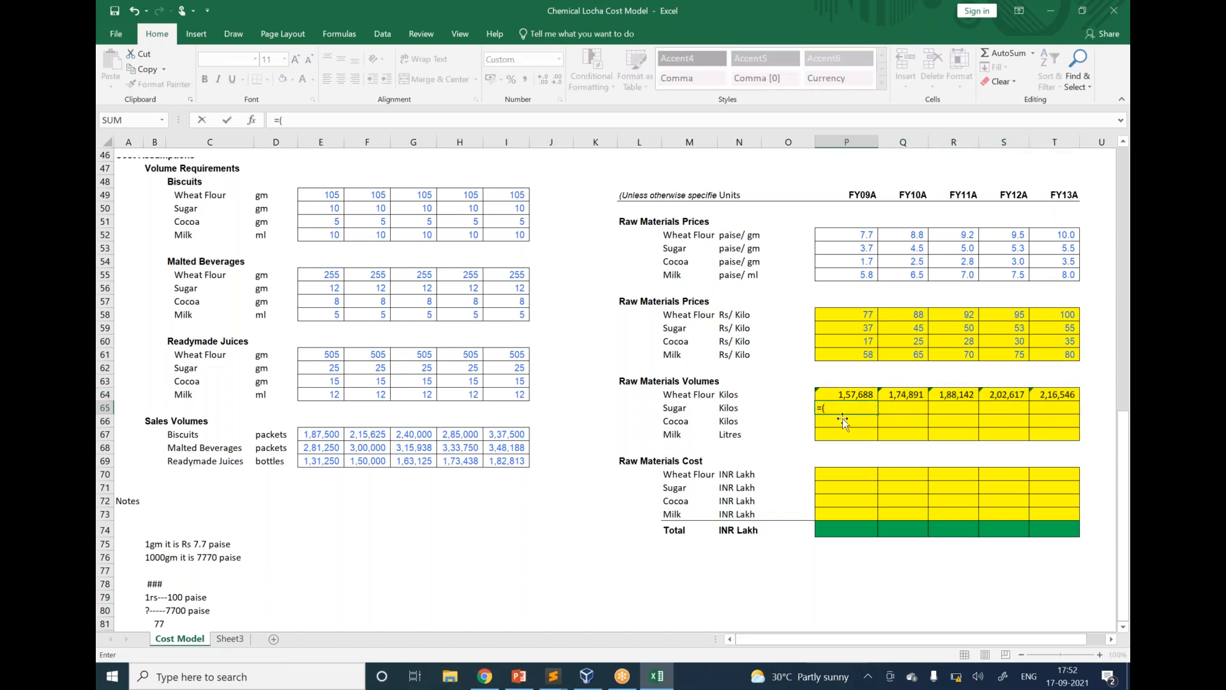
click(309, 208)
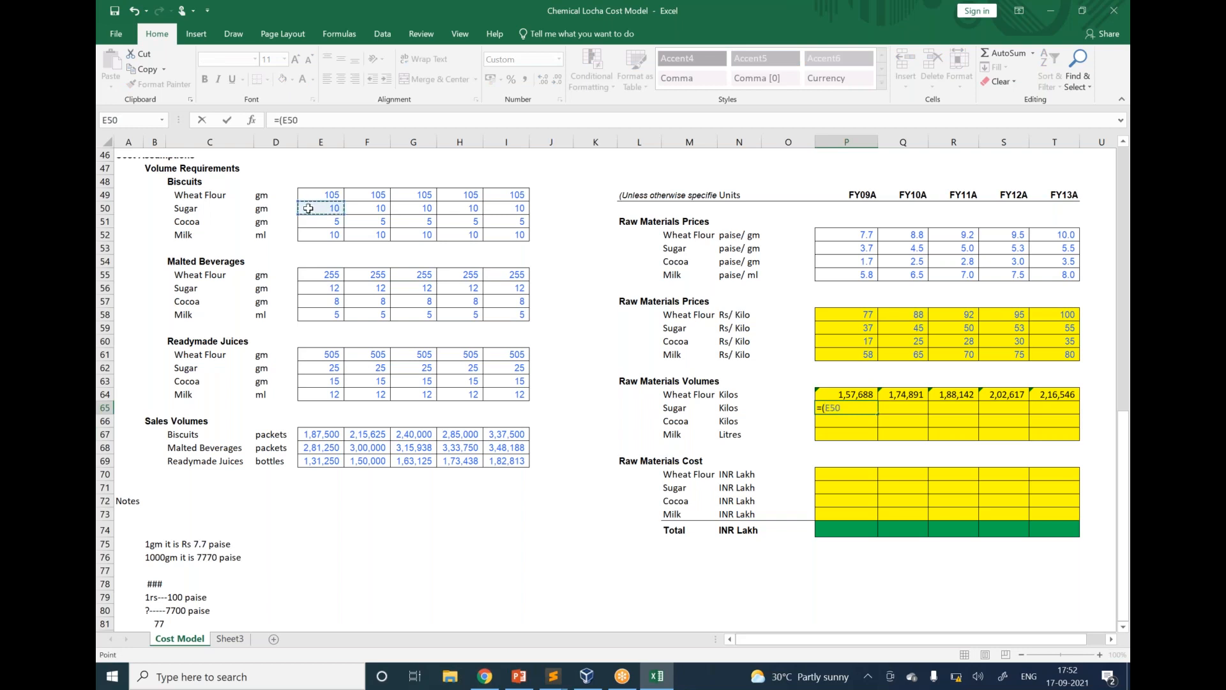
text(*)
click(315, 432)
text(+)
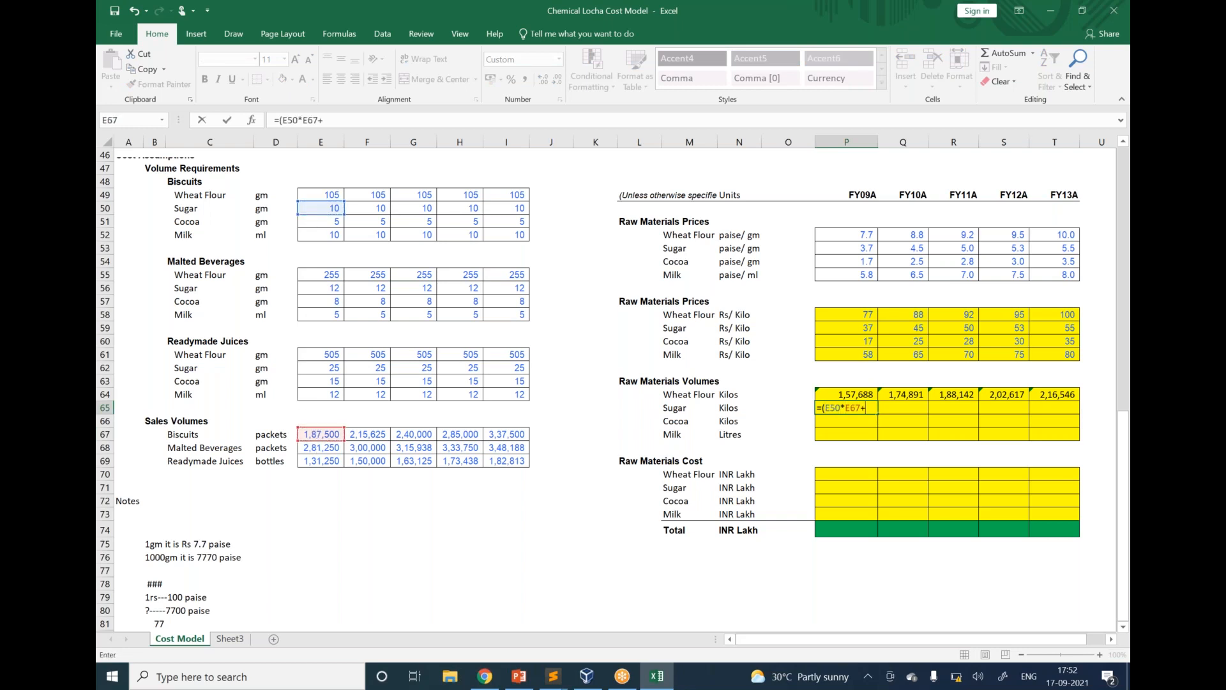
click(324, 288)
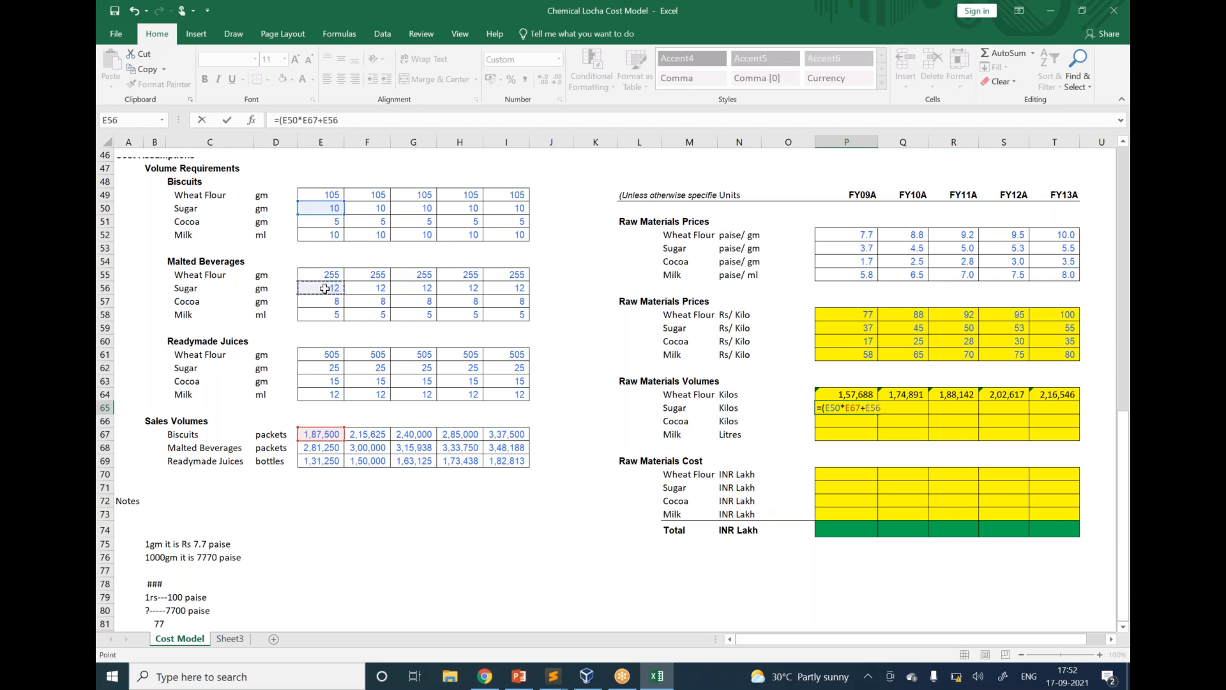
text(*)
click(325, 446)
text(+)
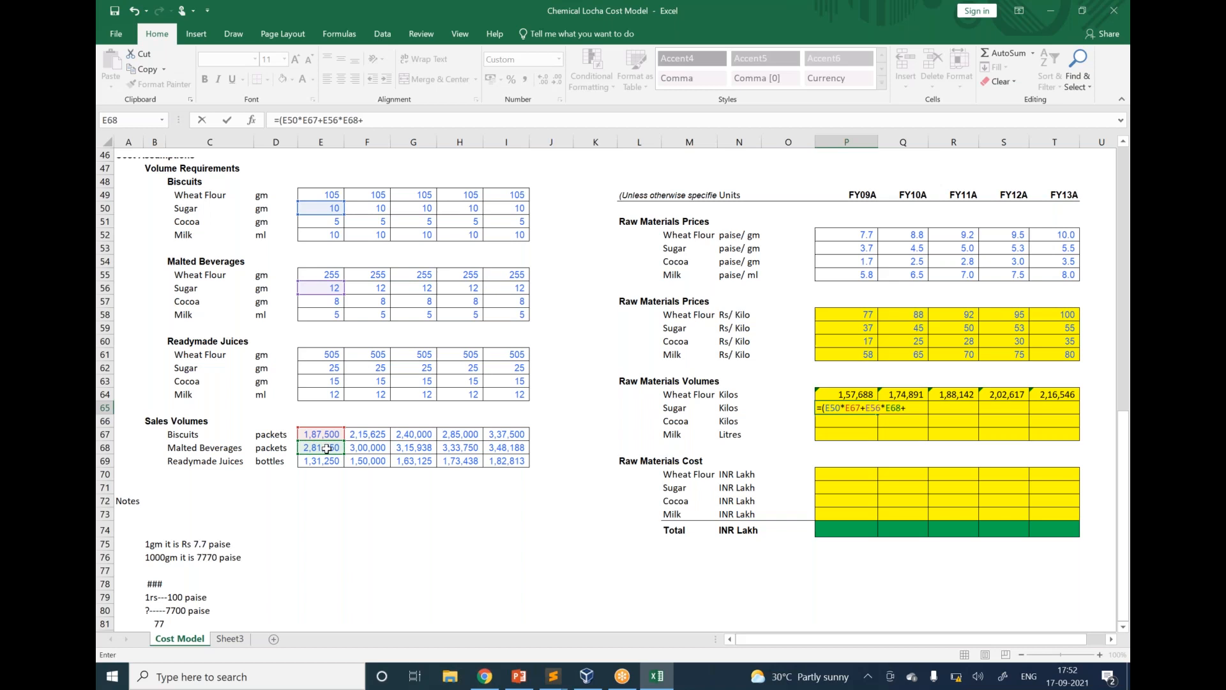
click(316, 369)
text(*)
click(321, 460)
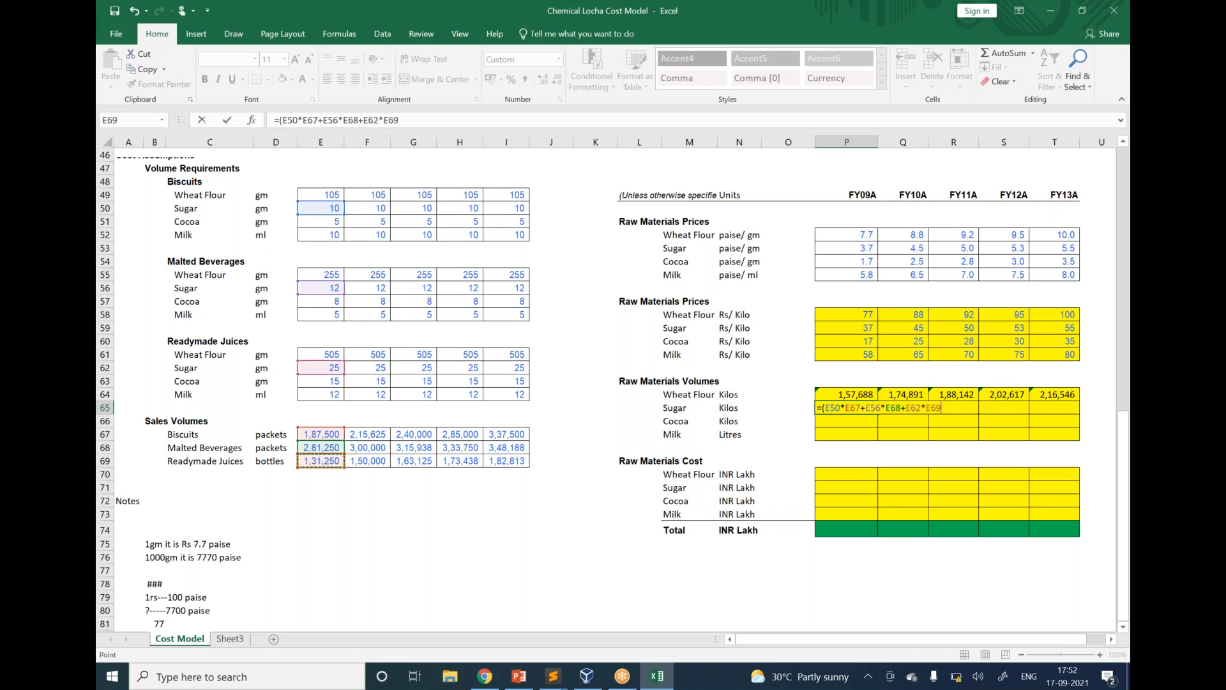
text()/1000)
key(Return)
Calculate the FY09A Cocoa volume in kilos in P66 as =(E51*E67+E57*E68+E63*E69)/1000.
text(=)
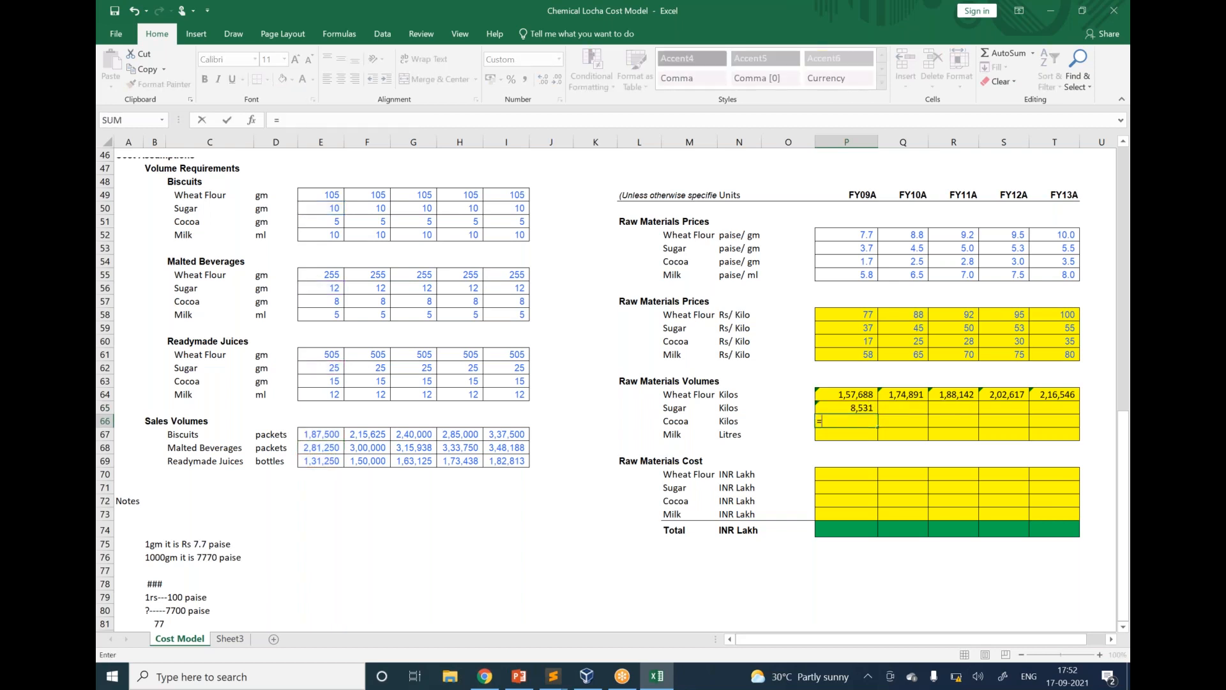
text(()
click(313, 225)
text(*)
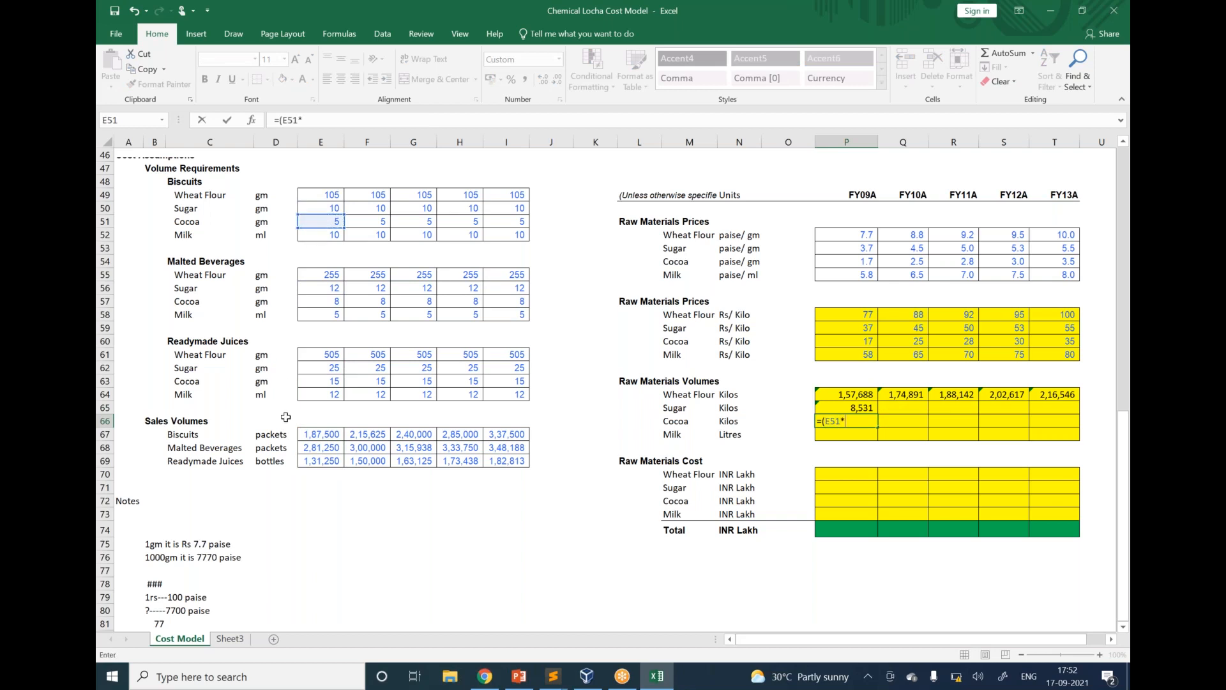
click(324, 435)
text(+)
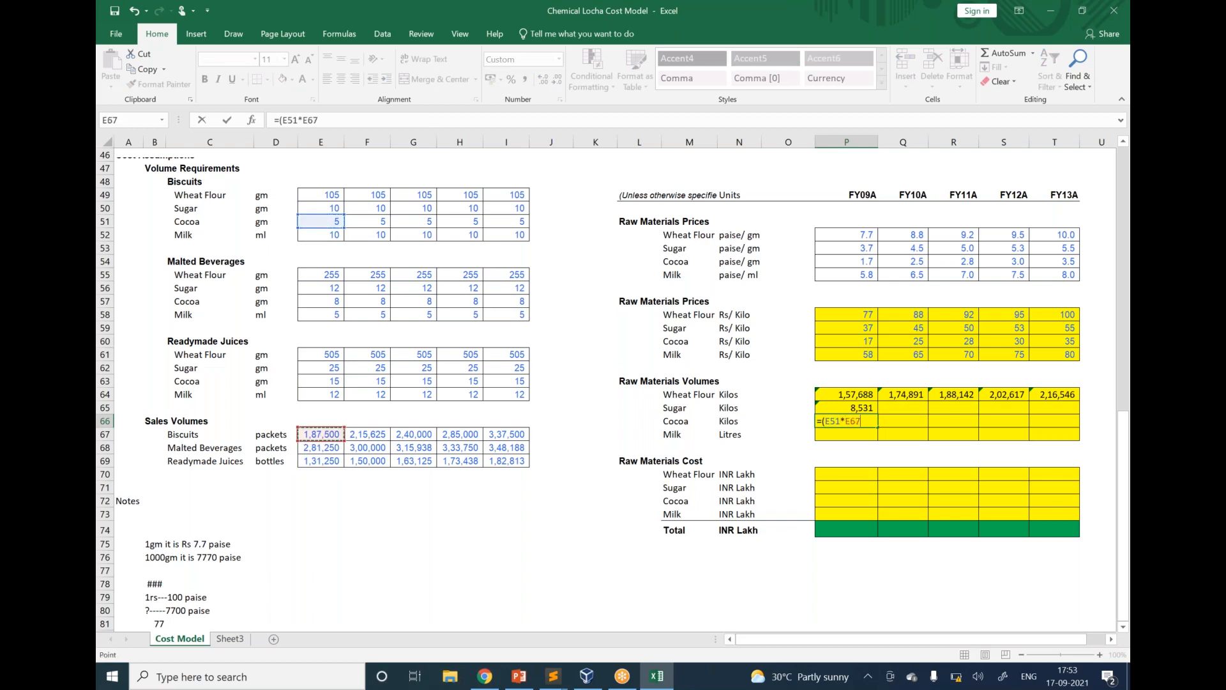
click(326, 300)
text(*)
click(324, 448)
text(+)
click(326, 382)
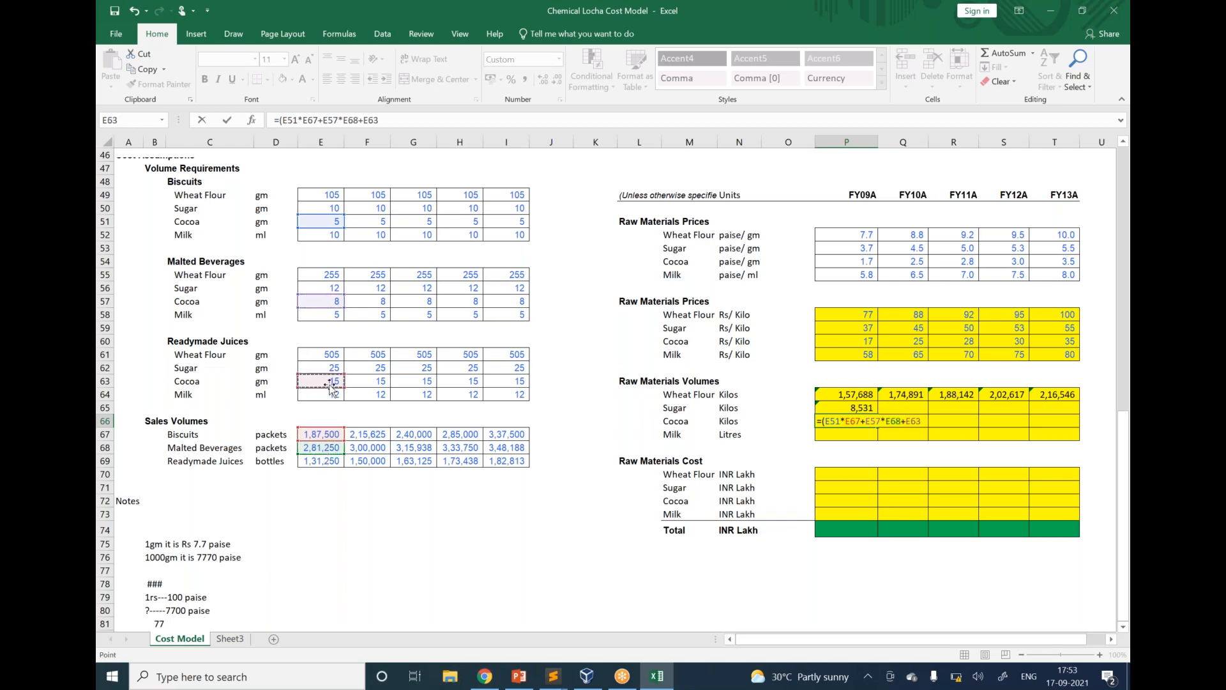
text(*)
click(327, 461)
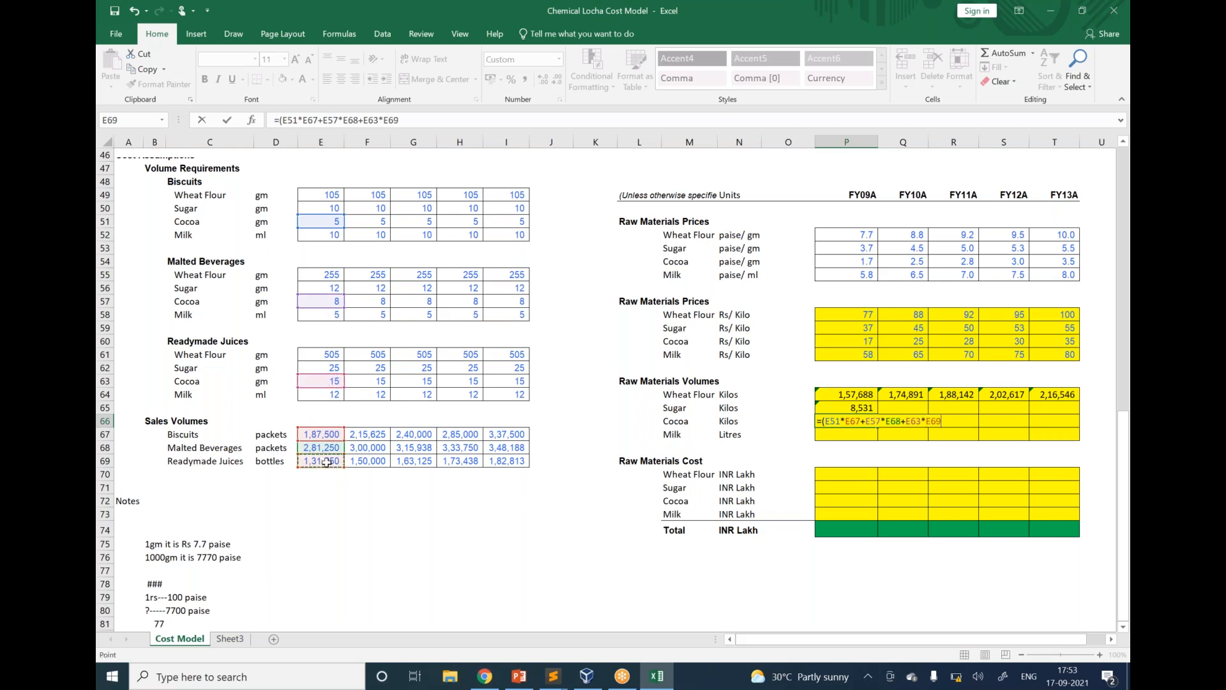
text()/1000)
key(Return)
Calculate the FY09A Milk volume in litres in P67 as =(E52*E67+E58*E68+E64*E69)/1000.
text(=()
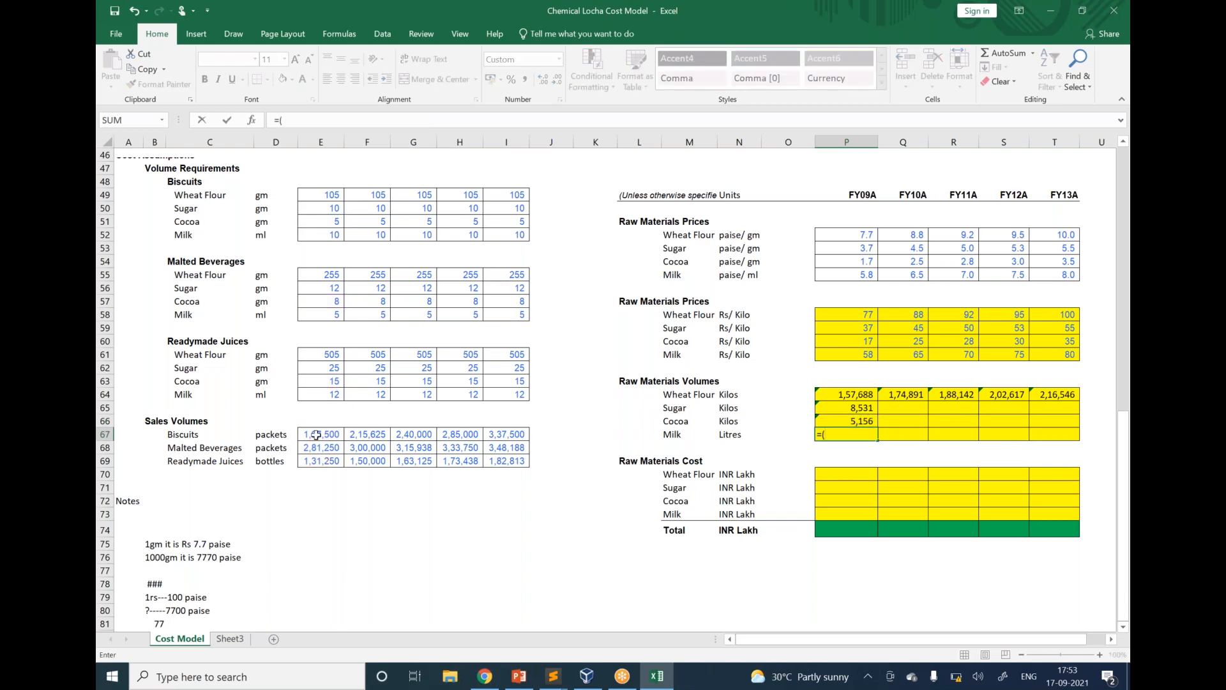
click(317, 236)
text(*)
click(326, 434)
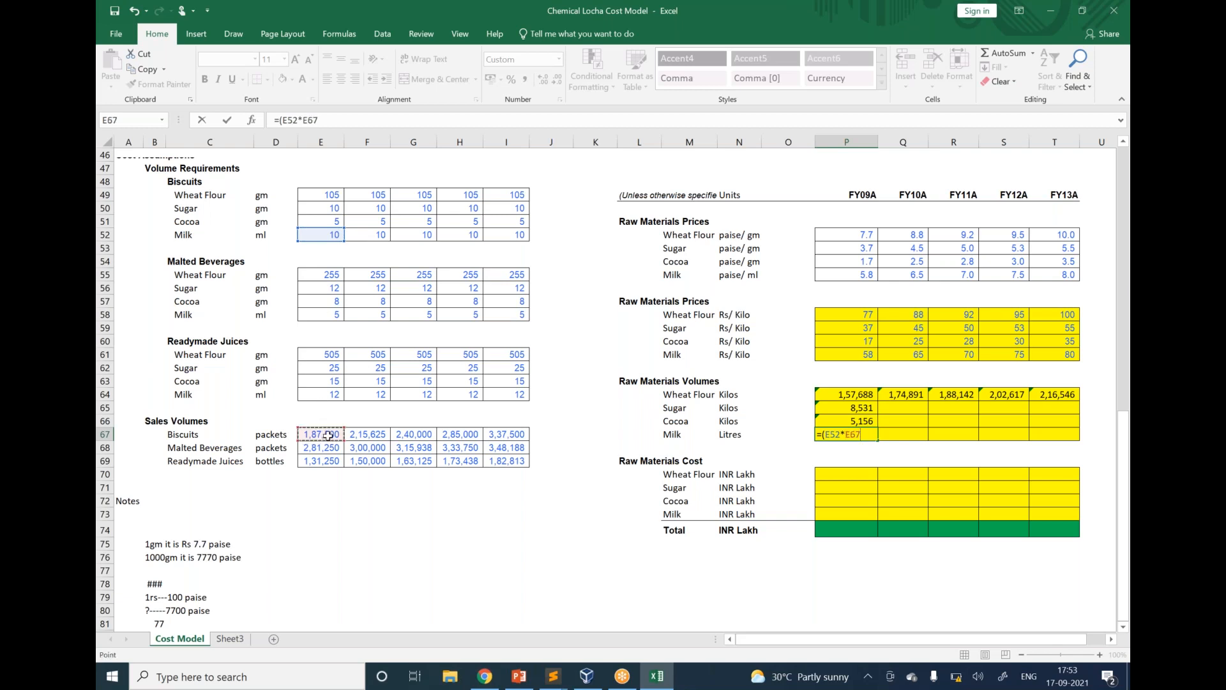
text(+)
click(332, 315)
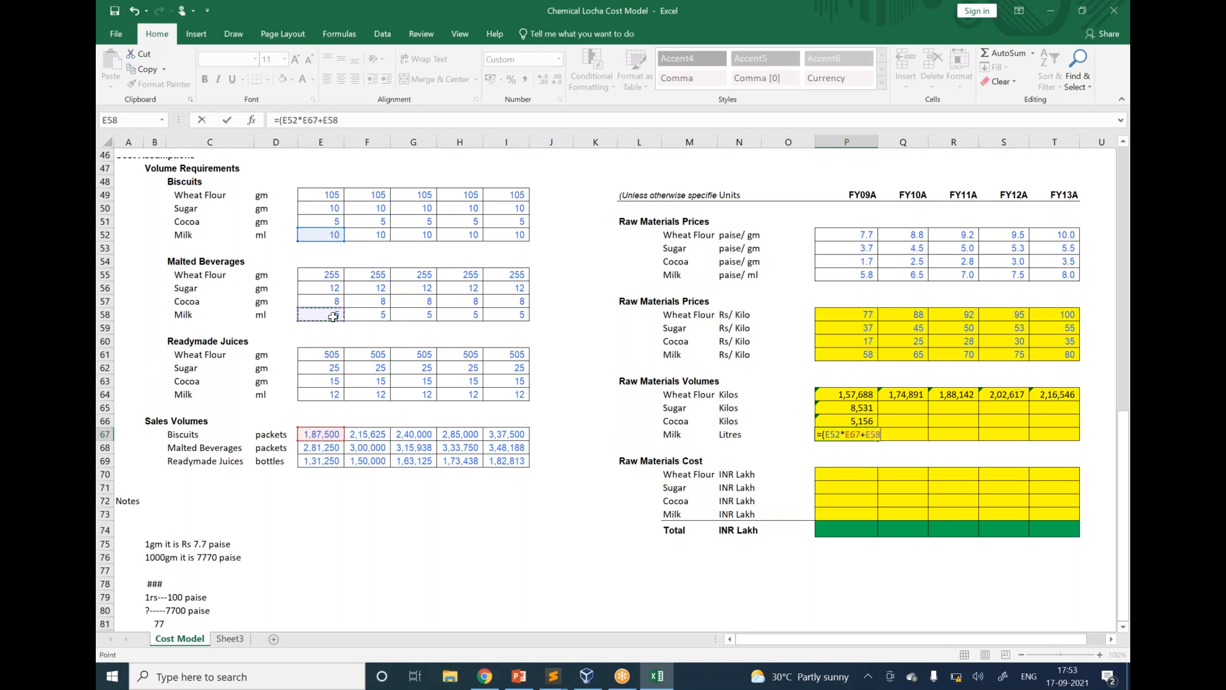
text(*)
click(332, 448)
text(+)
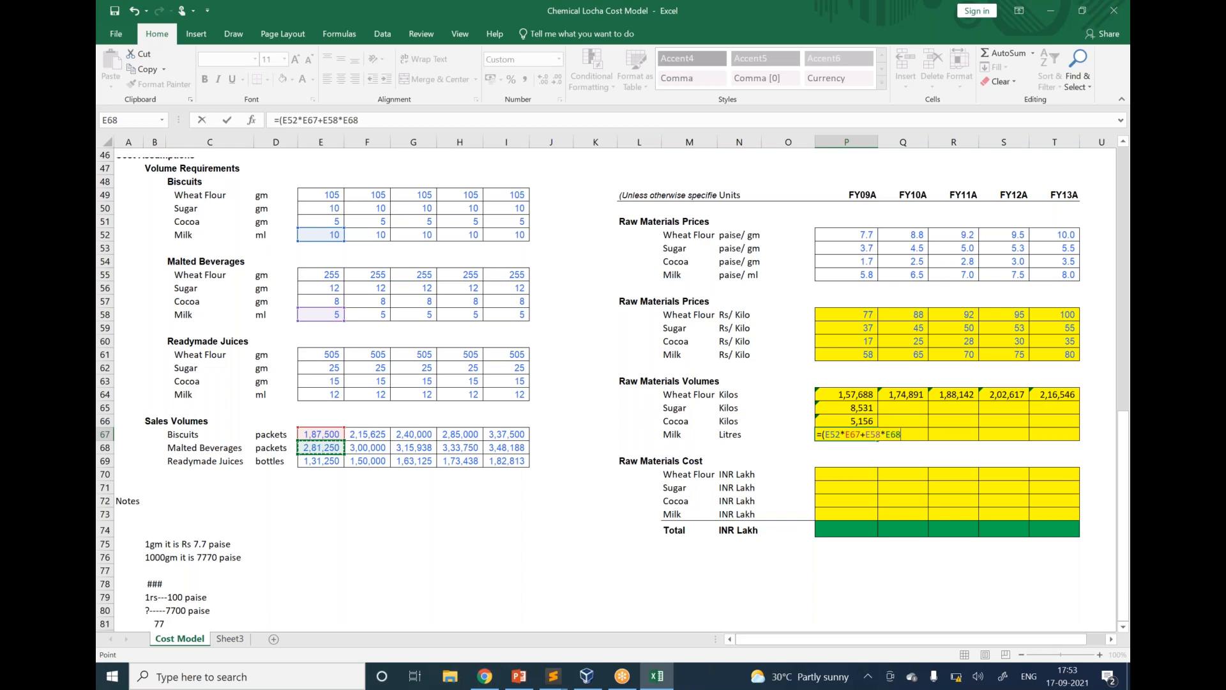
click(312, 396)
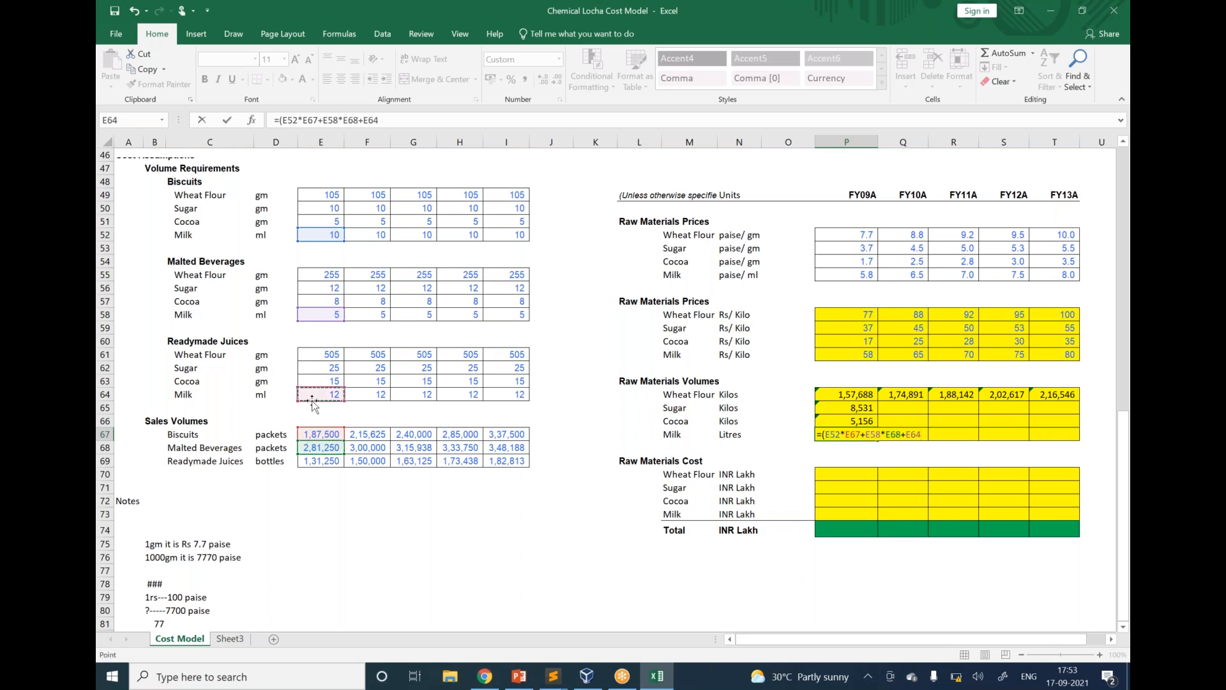
text(*)
click(325, 459)
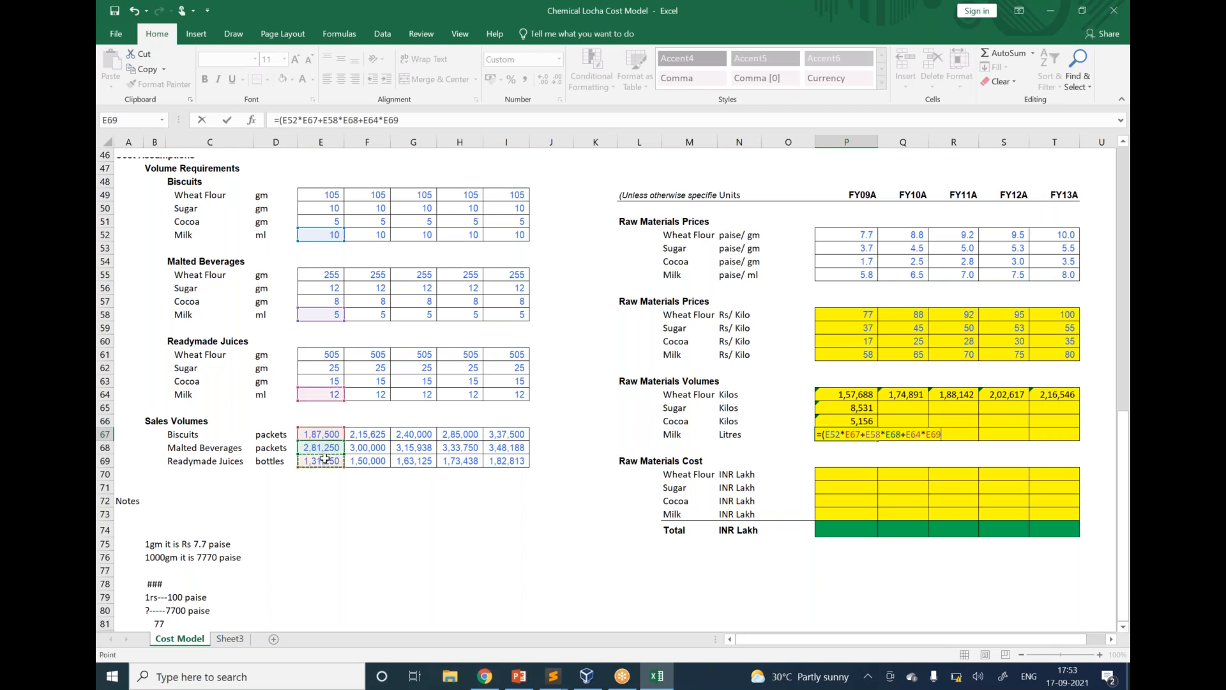
text()/1000)
key(Return)
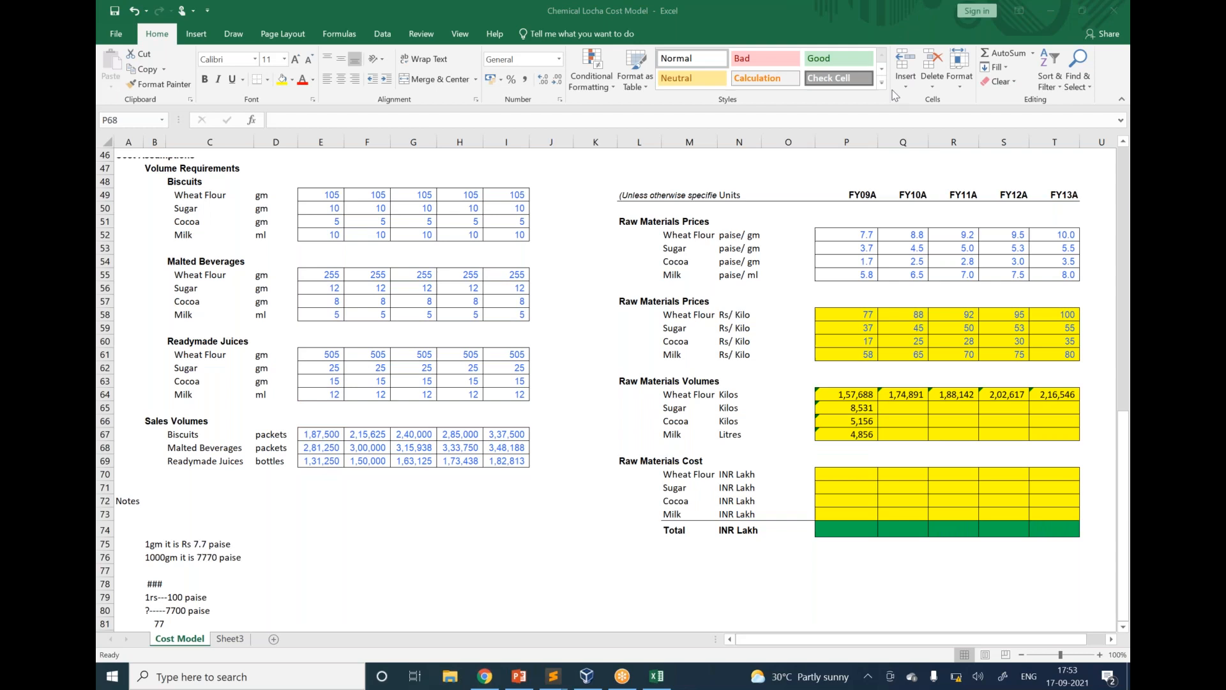
Fill the FY09A Sugar, Cocoa and Milk volume formulas in P65:P67 across to FY13A in column T.
drag(858, 407, 1058, 434)
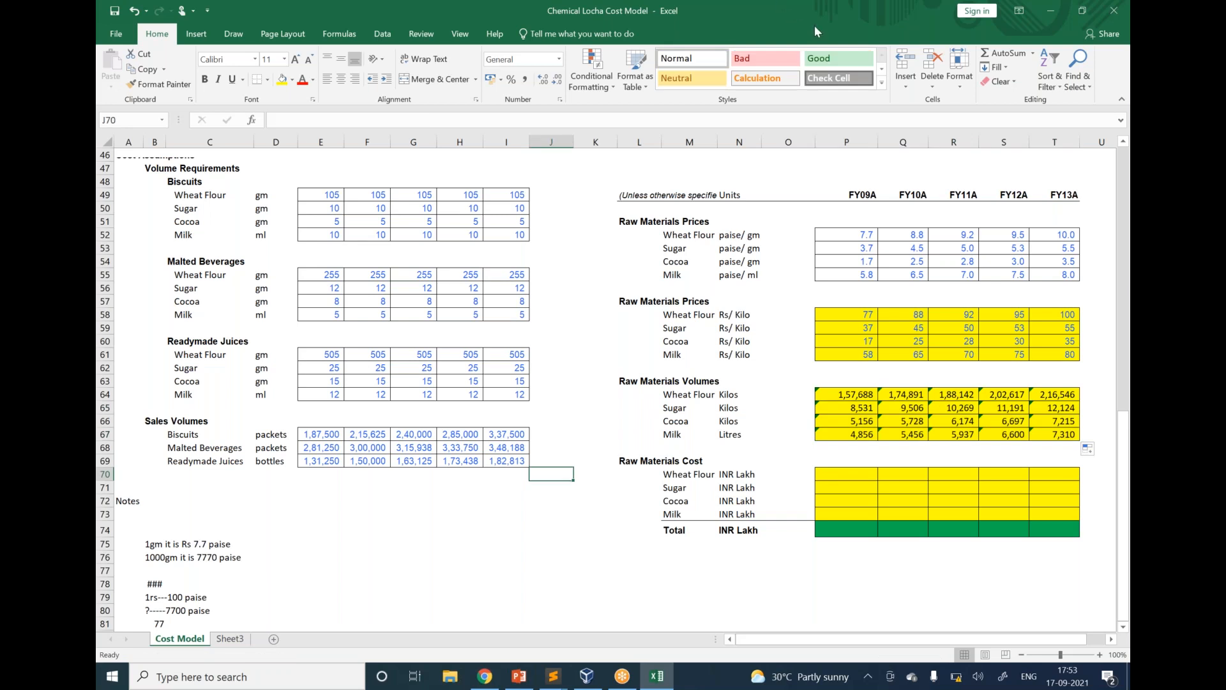
click(853, 21)
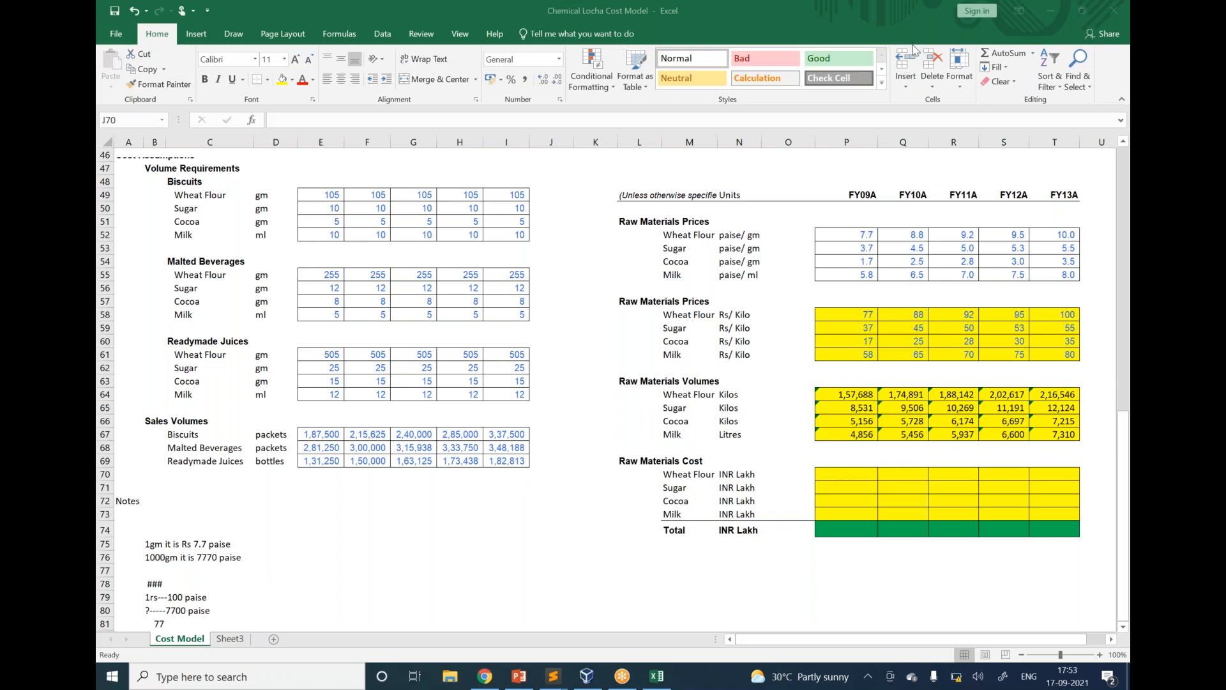
click(1054, 527)
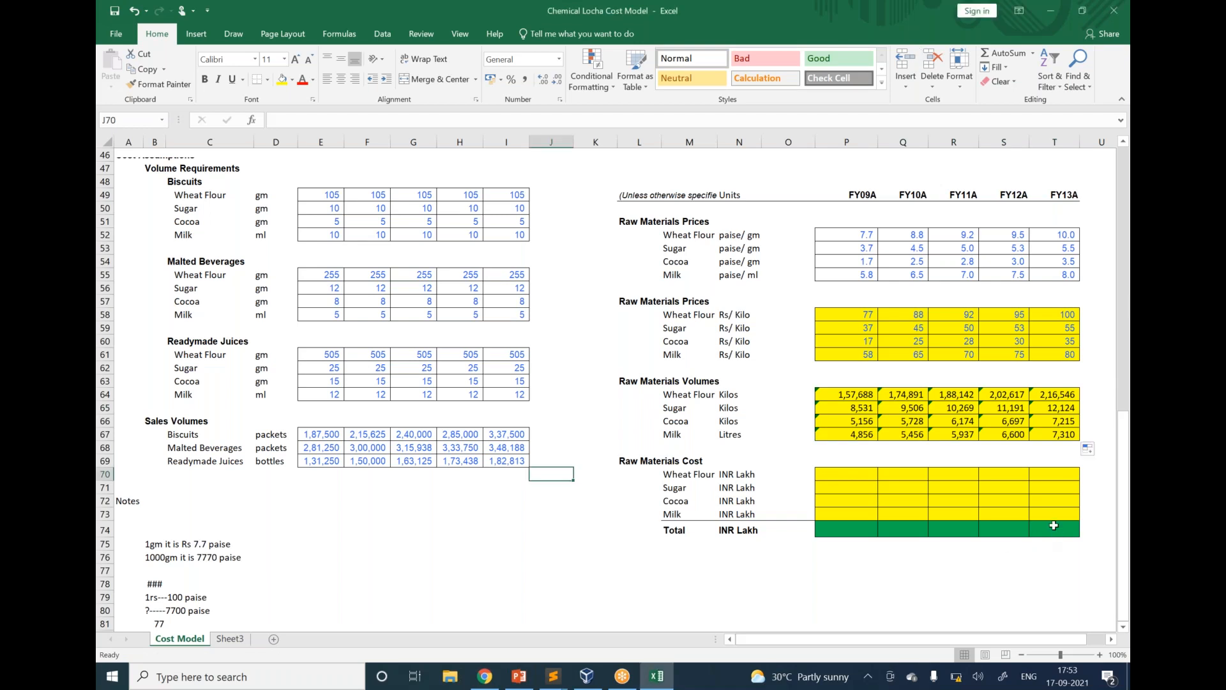
click(1055, 525)
click(877, 24)
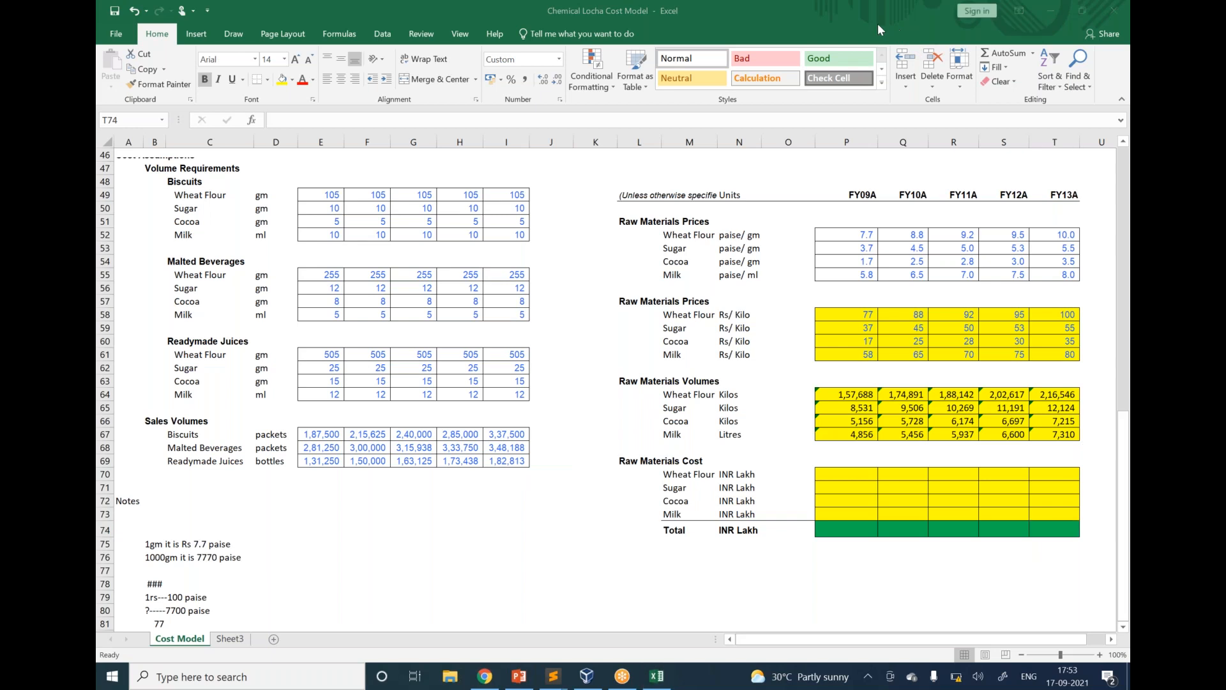
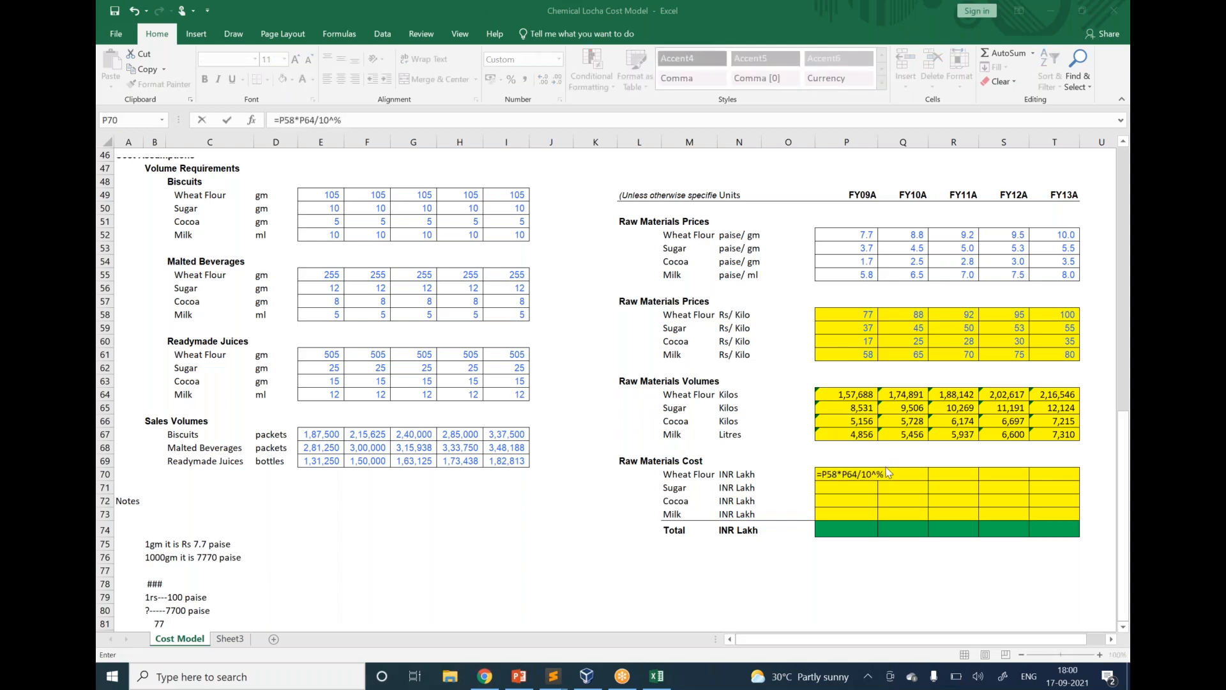
Complete the FY09A Wheat Flour cost in P70 as =P58*P64/10^5 and fill it across and down to the FY13A Milk cost in T73.
key(BackSpace)
text(5)
key(Return)
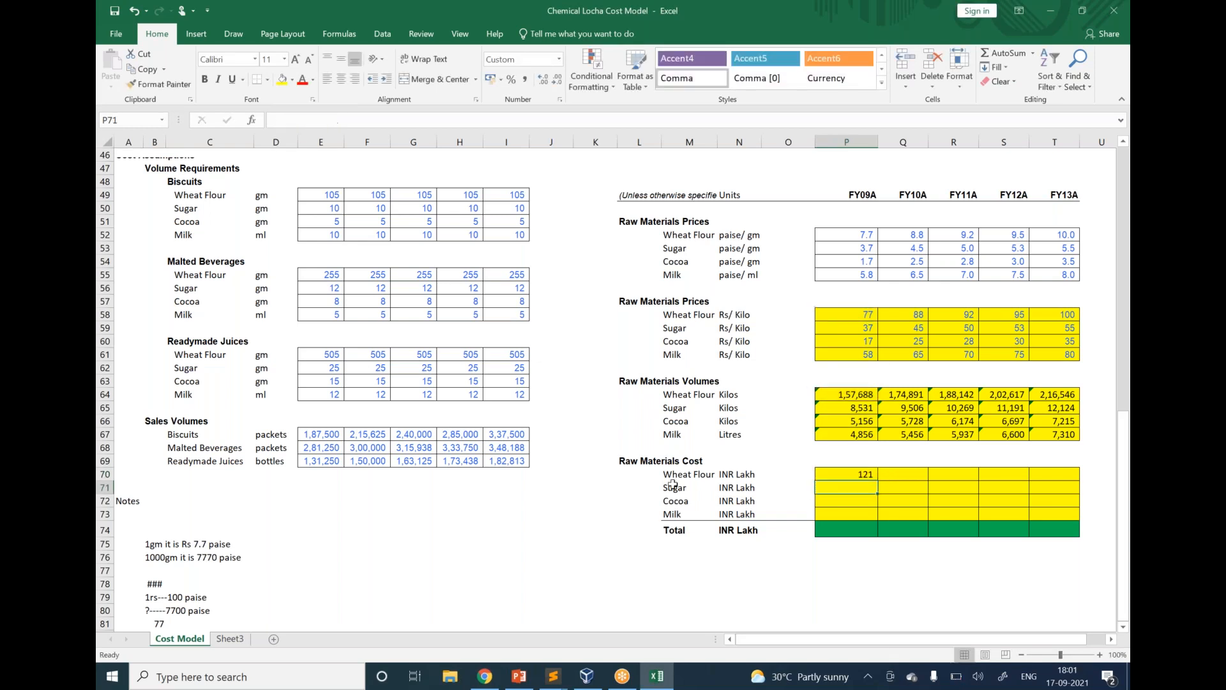
click(863, 472)
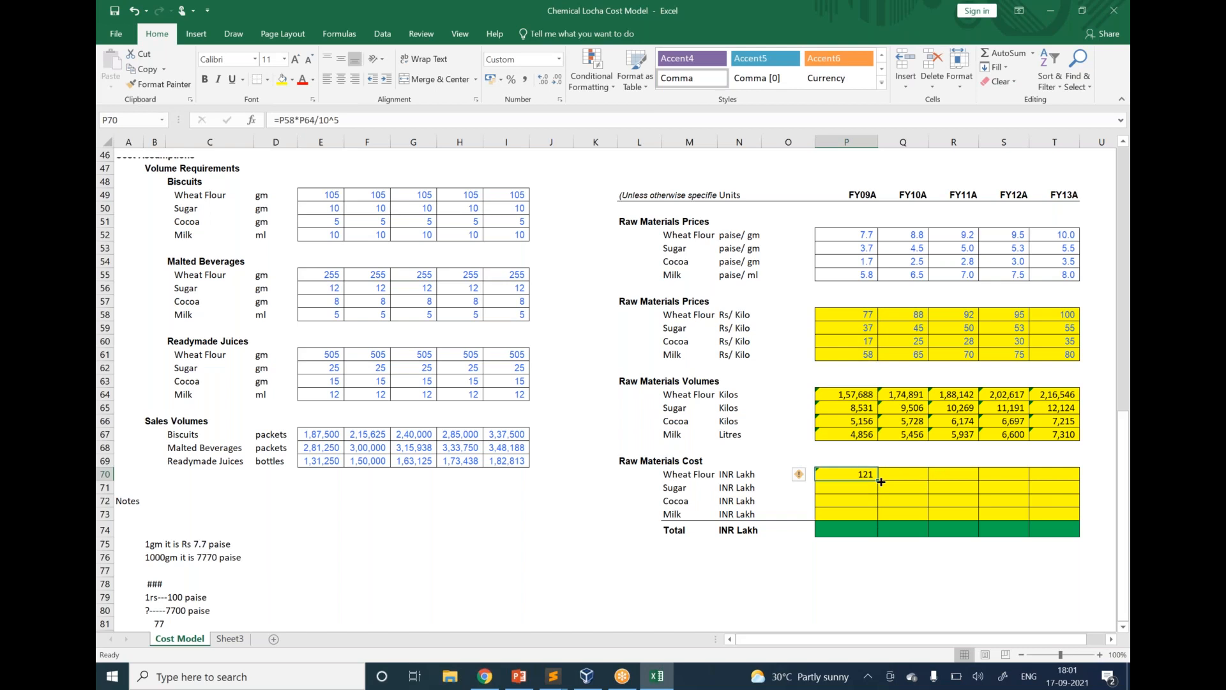
drag(879, 481, 1073, 519)
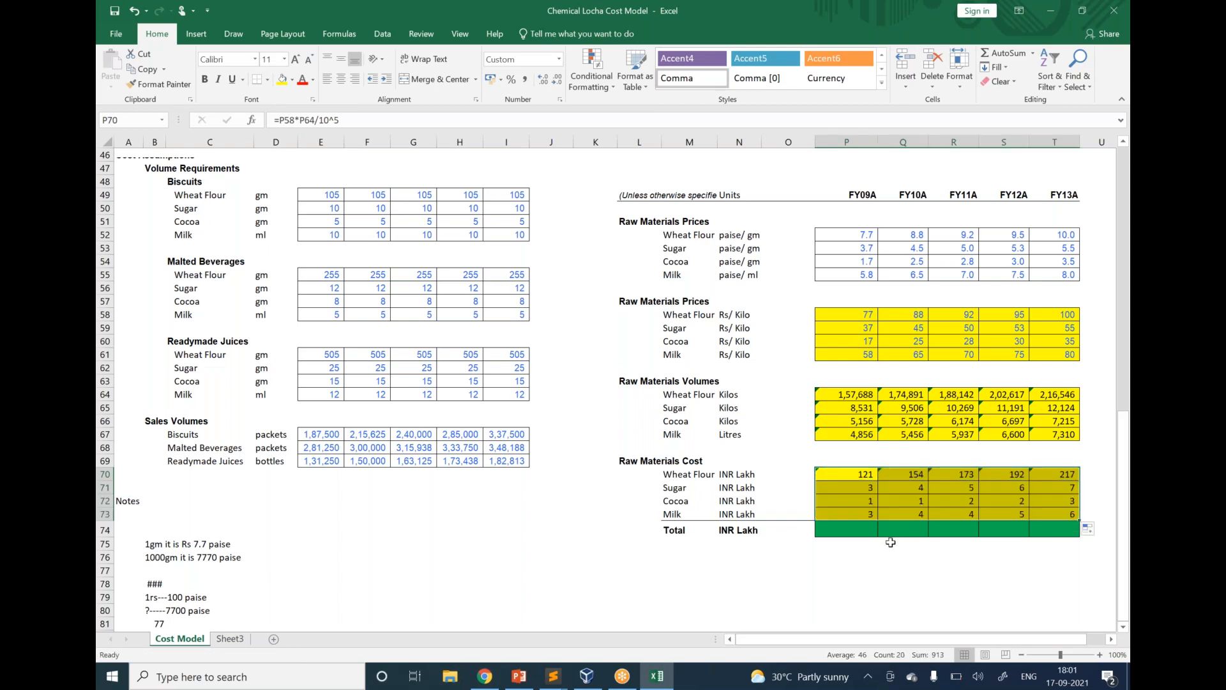
Total the FY09A raw material costs in P74 with =SUM(P70:P73) and fill the total across to FY13A in T74.
click(866, 527)
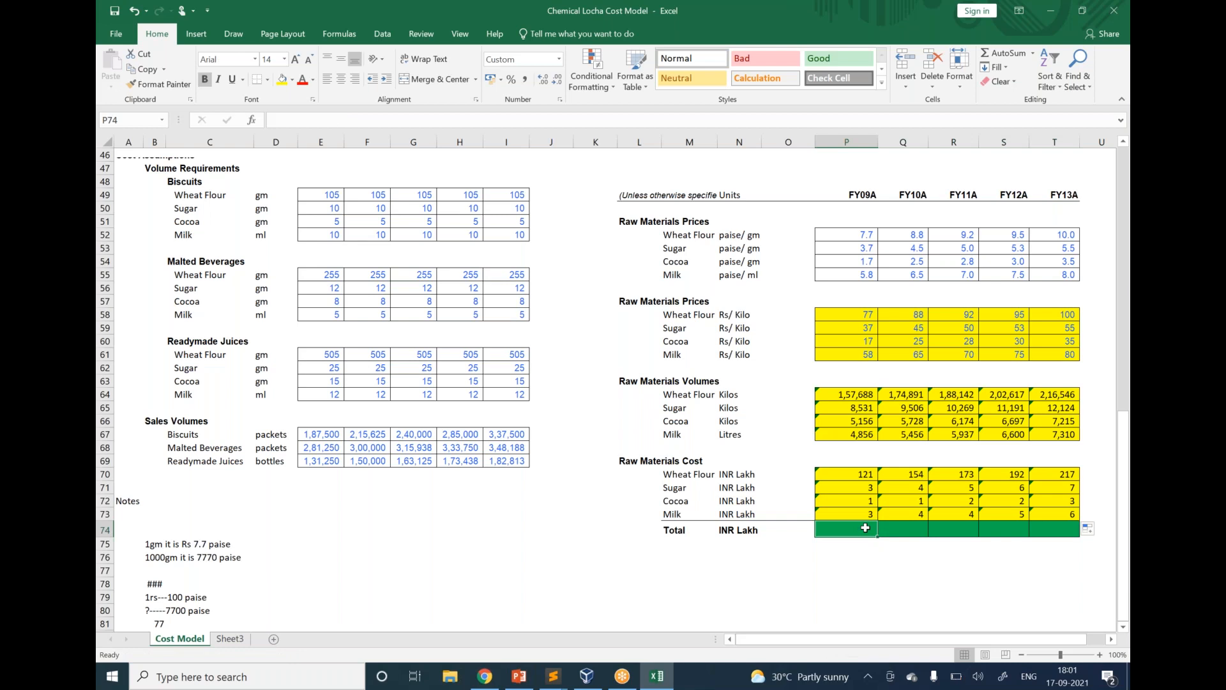
key(alt+equal)
key(ctrl+Return)
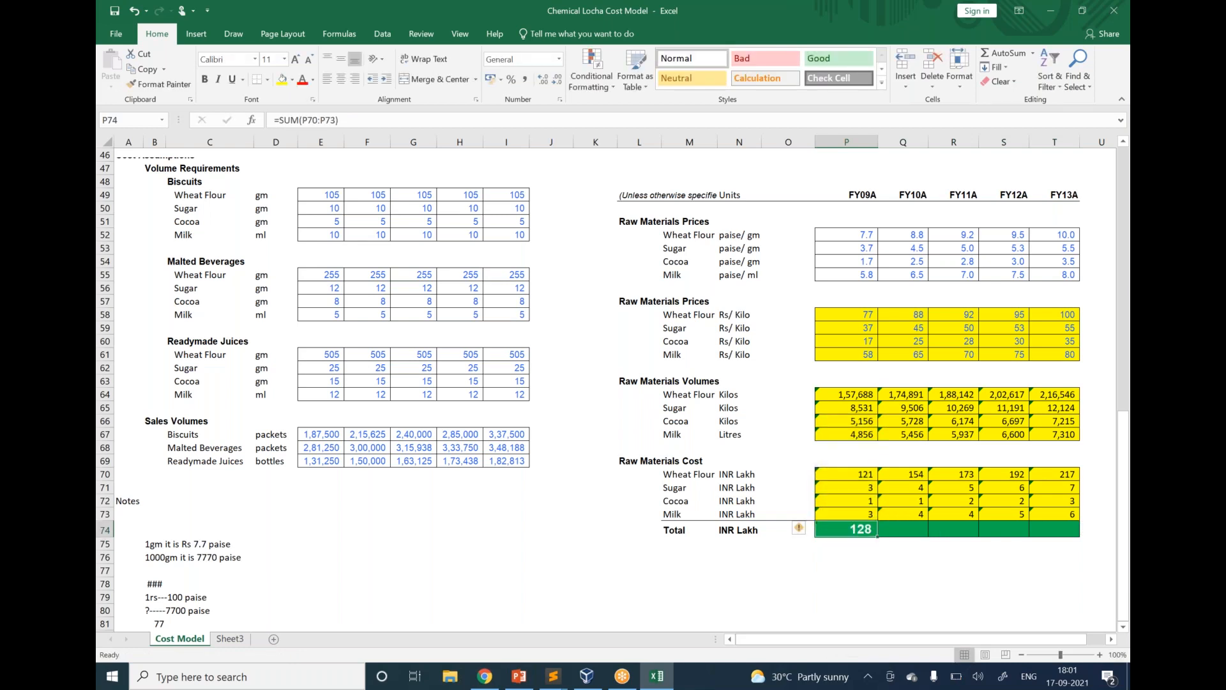
drag(879, 536, 1069, 549)
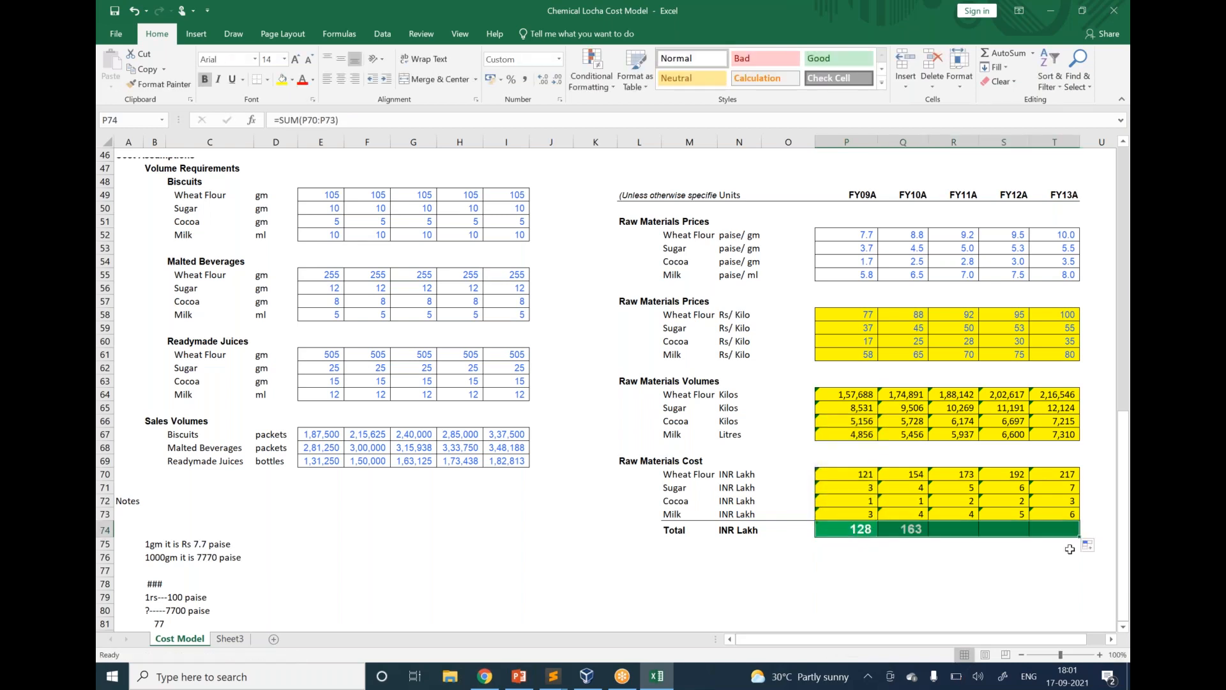
click(1003, 583)
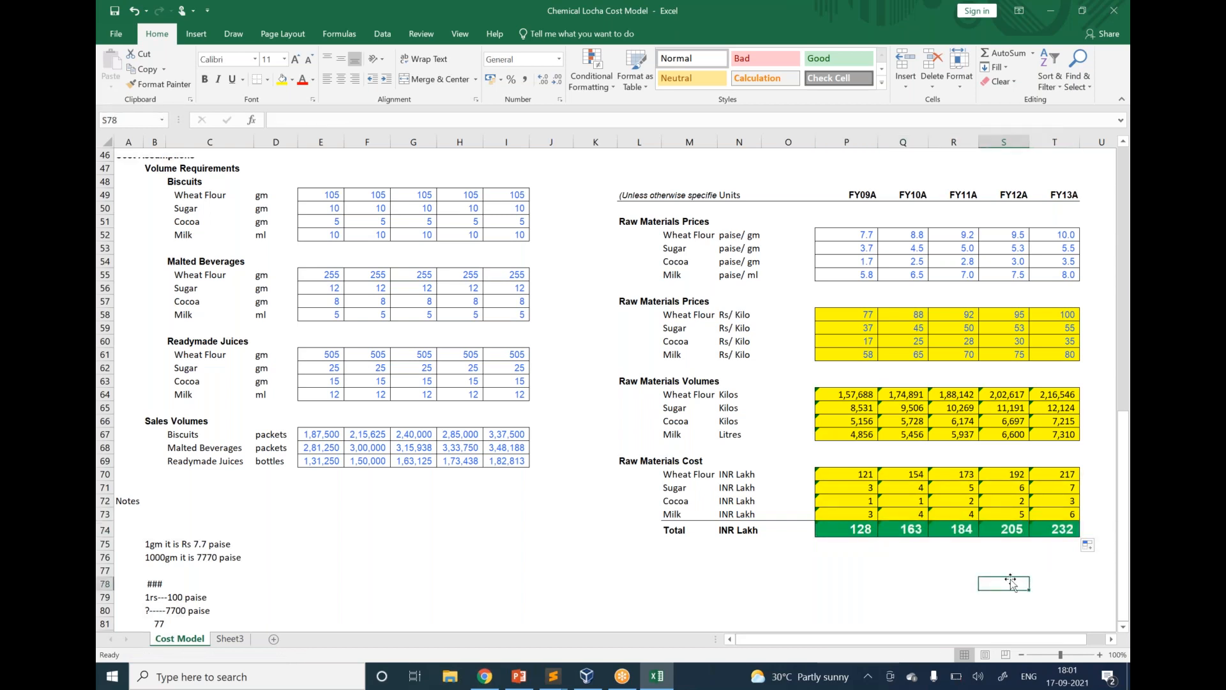
click(854, 22)
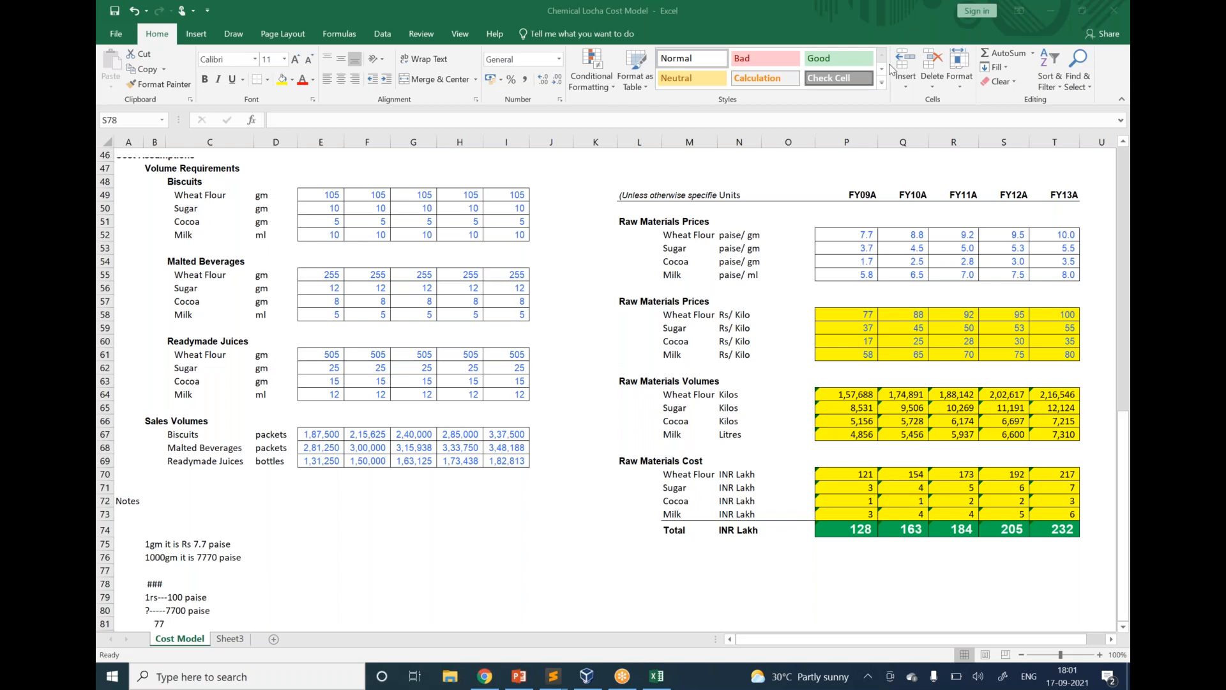
click(799, 329)
Save the cost model, open the Revenue & Cost Drivers workbook by searching the computer for it, and dismiss the low-battery notice.
click(289, 671)
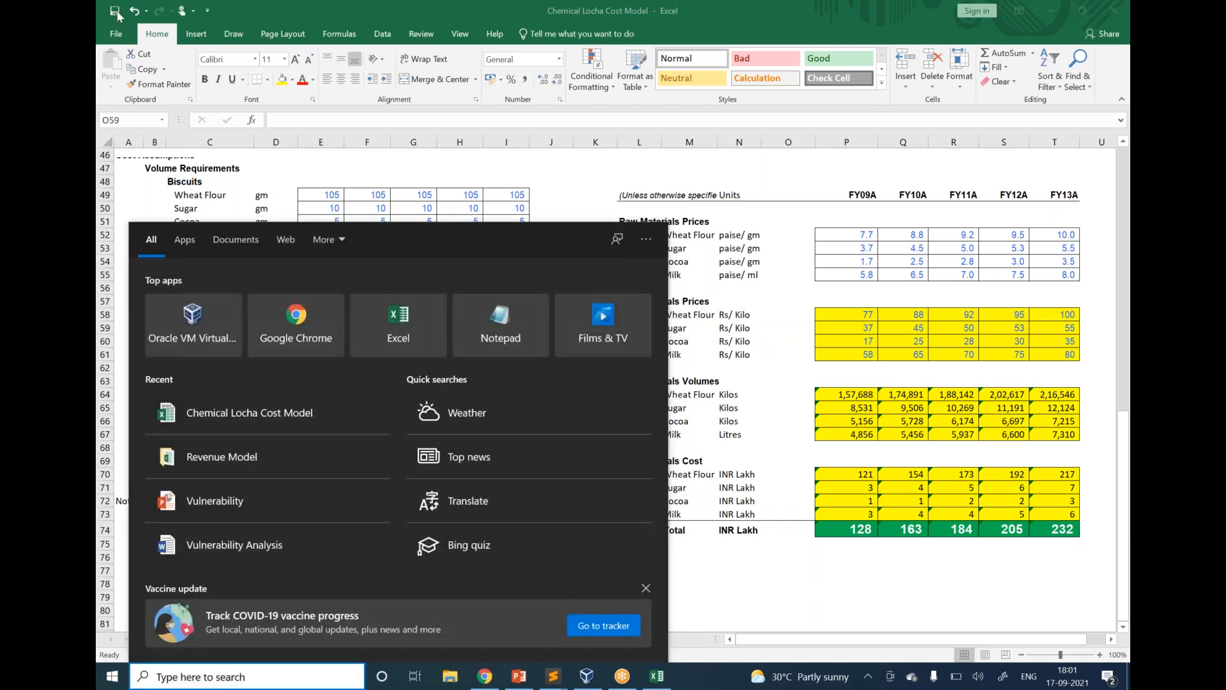
click(116, 15)
click(334, 675)
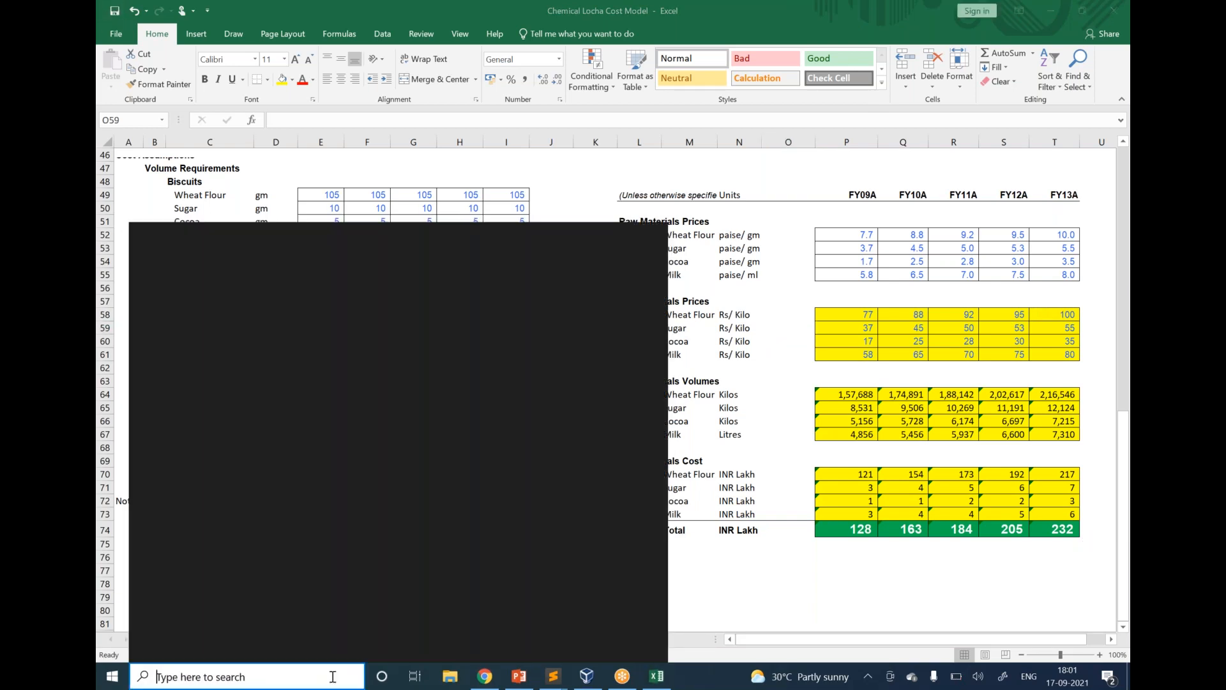
text(rev)
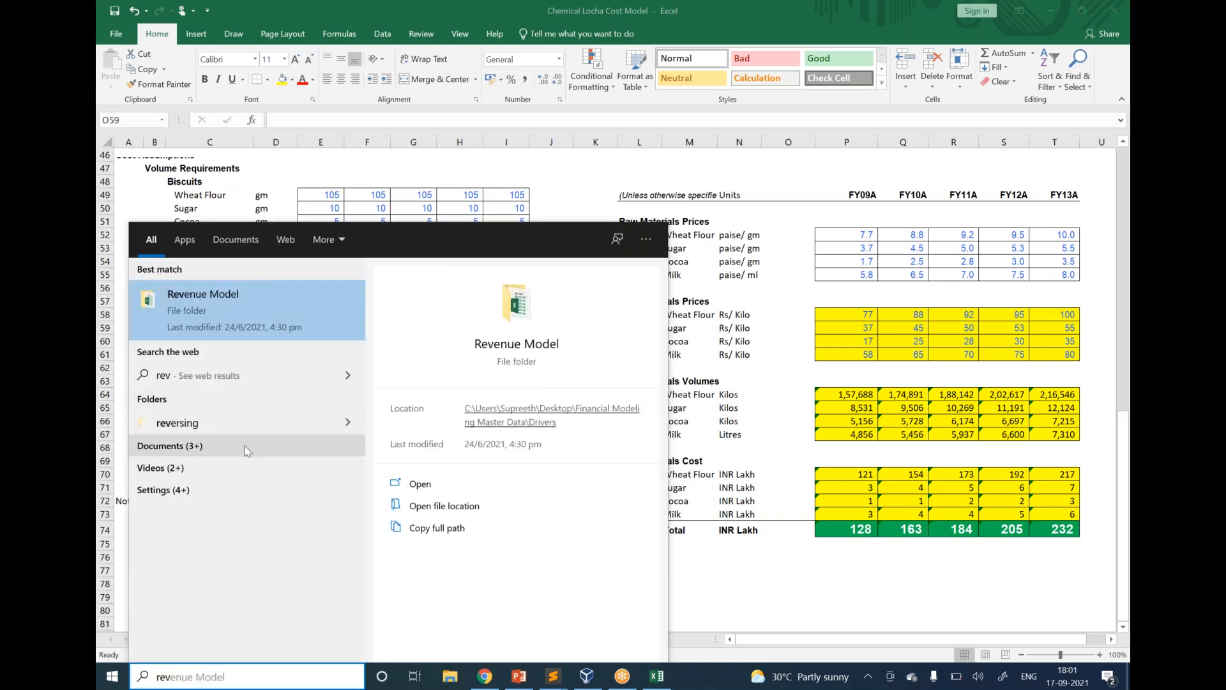
text(enu)
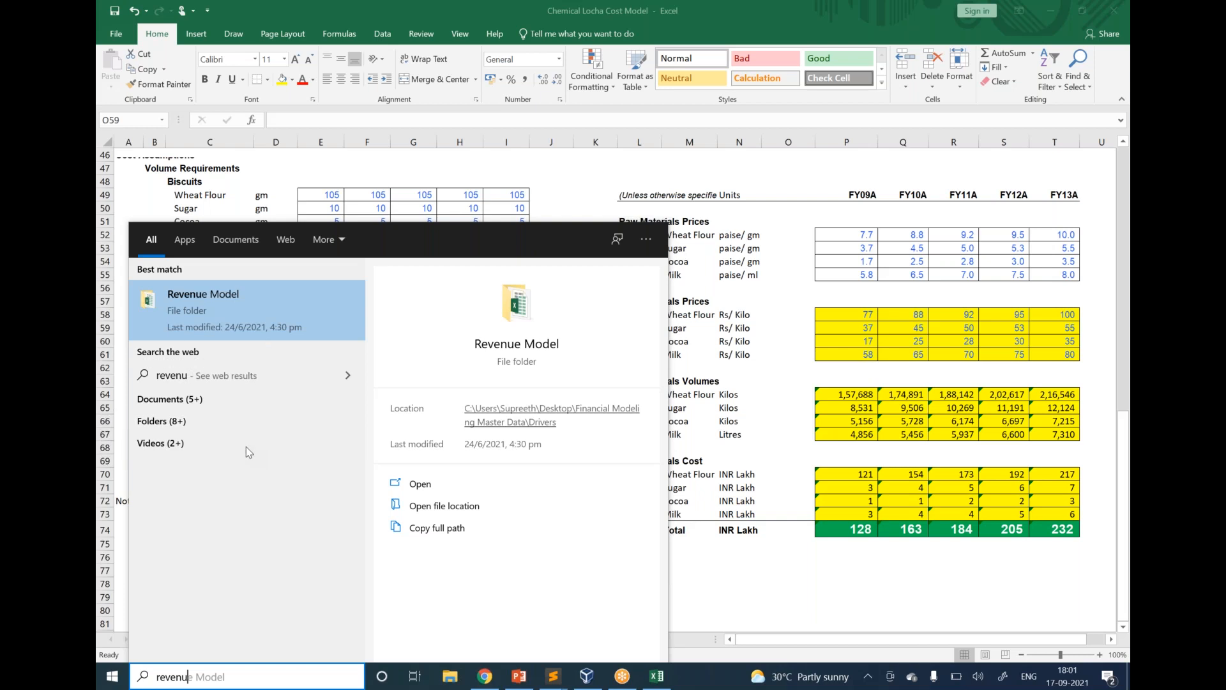
text(e)
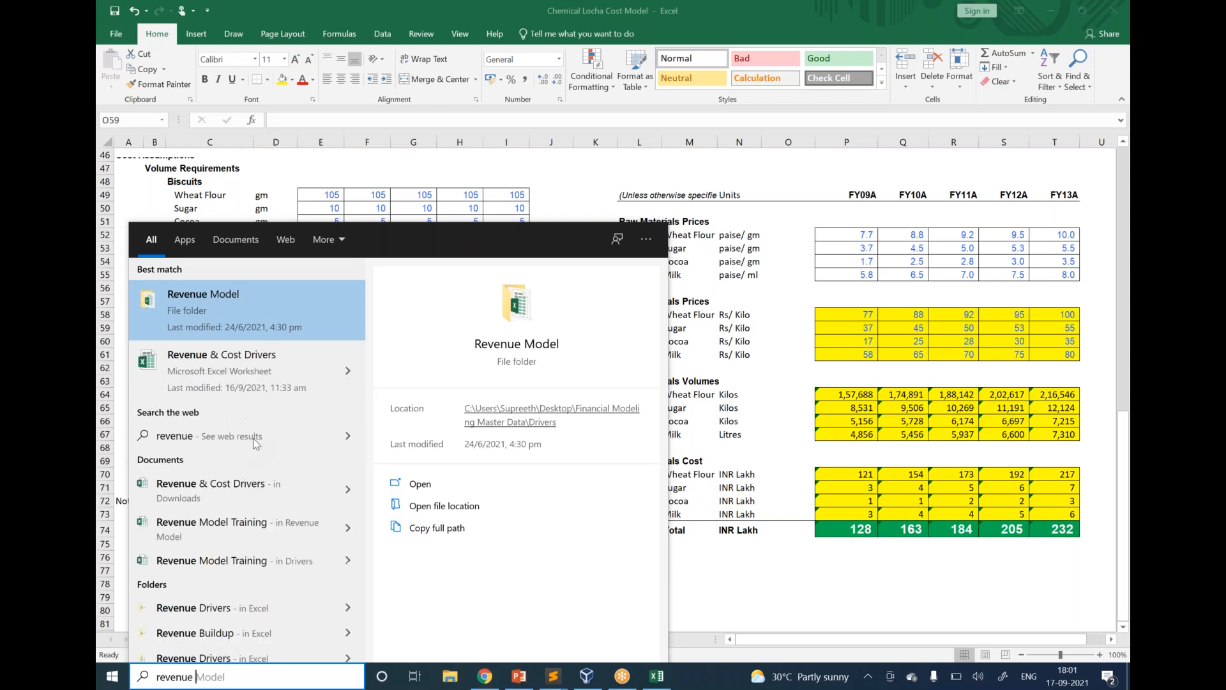
text( & cos)
click(199, 283)
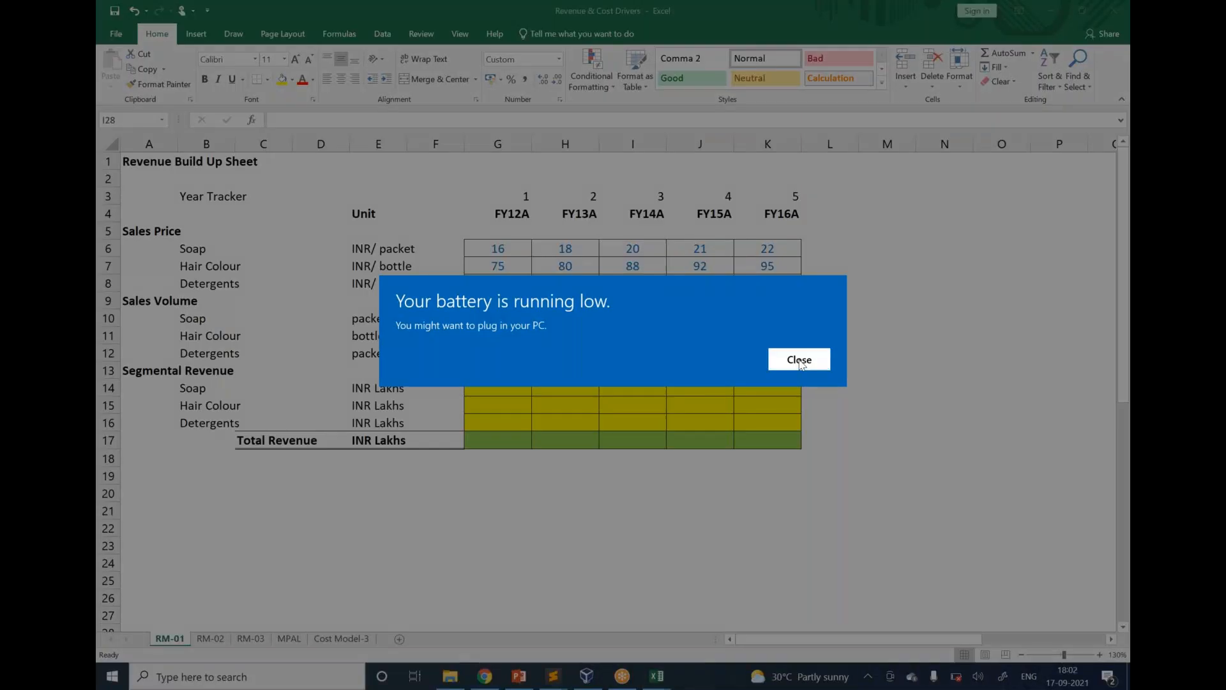
click(798, 360)
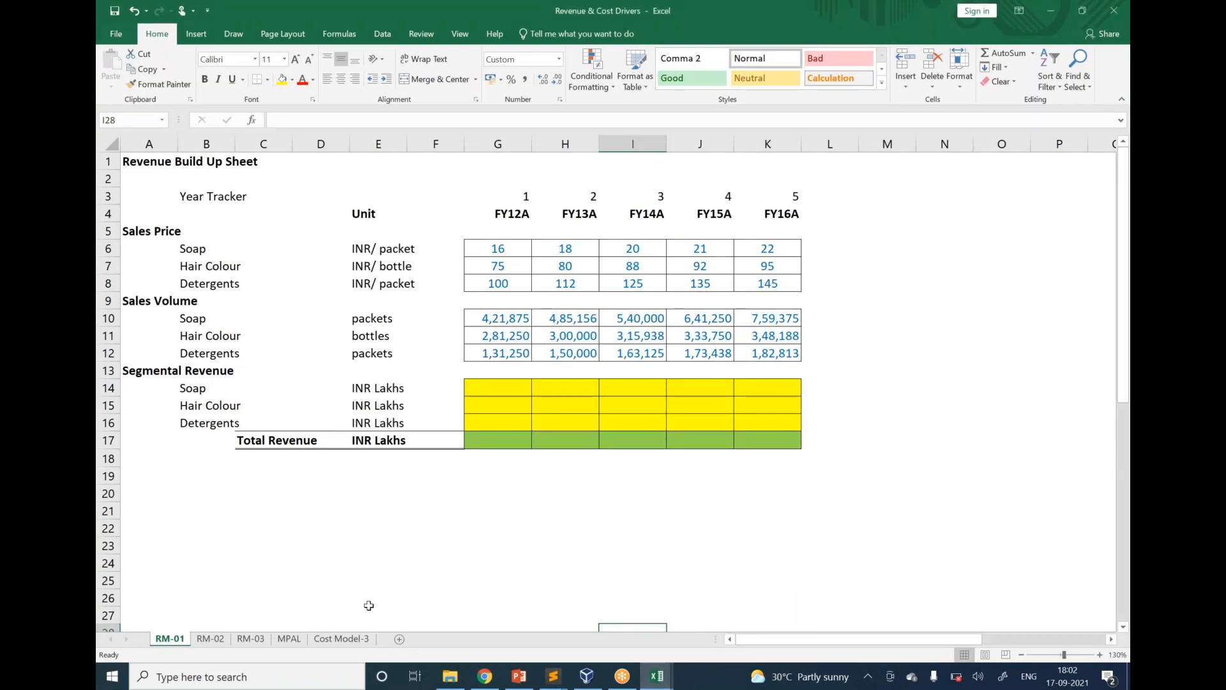
Open the MPAL sheet and review the revenue forecasting layout from the Mobile Services rows to Total Revenue.
click(288, 639)
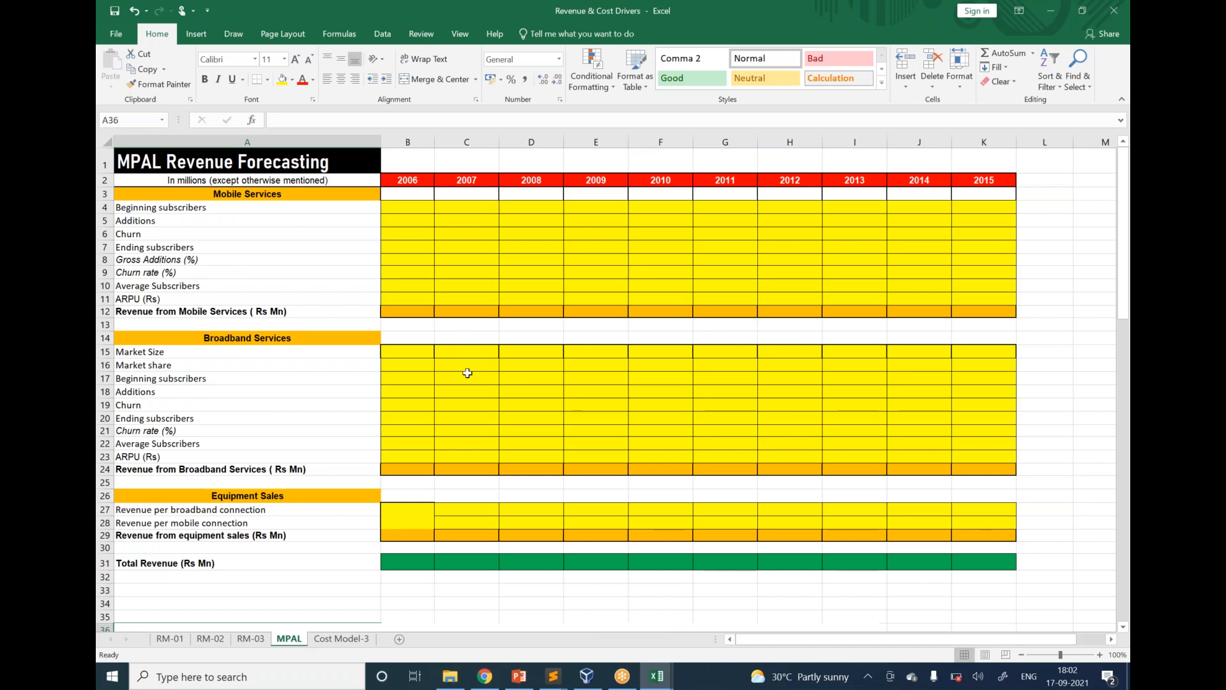
click(406, 210)
drag(425, 241, 777, 558)
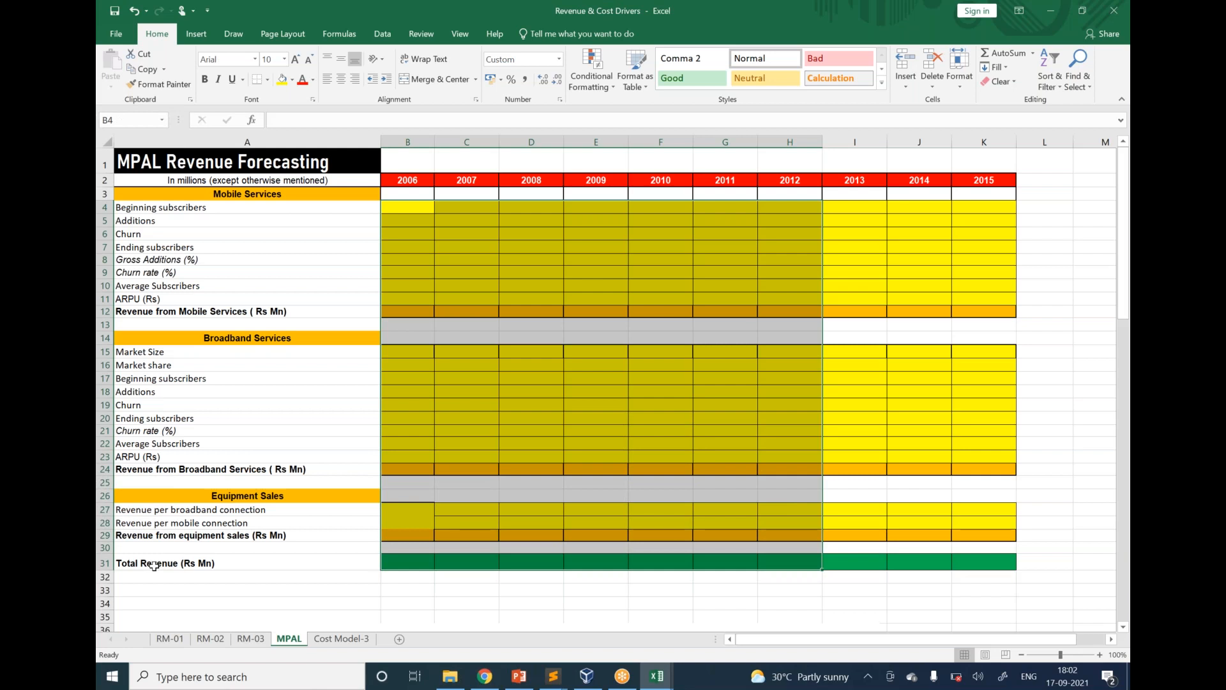
click(329, 468)
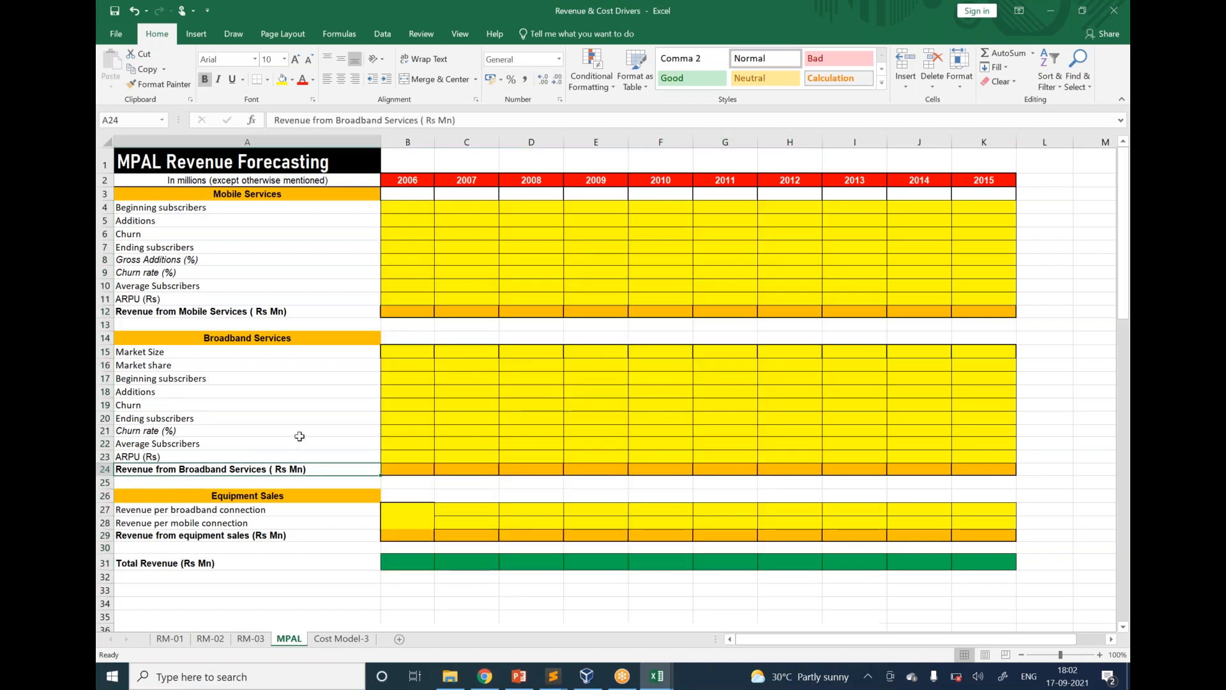